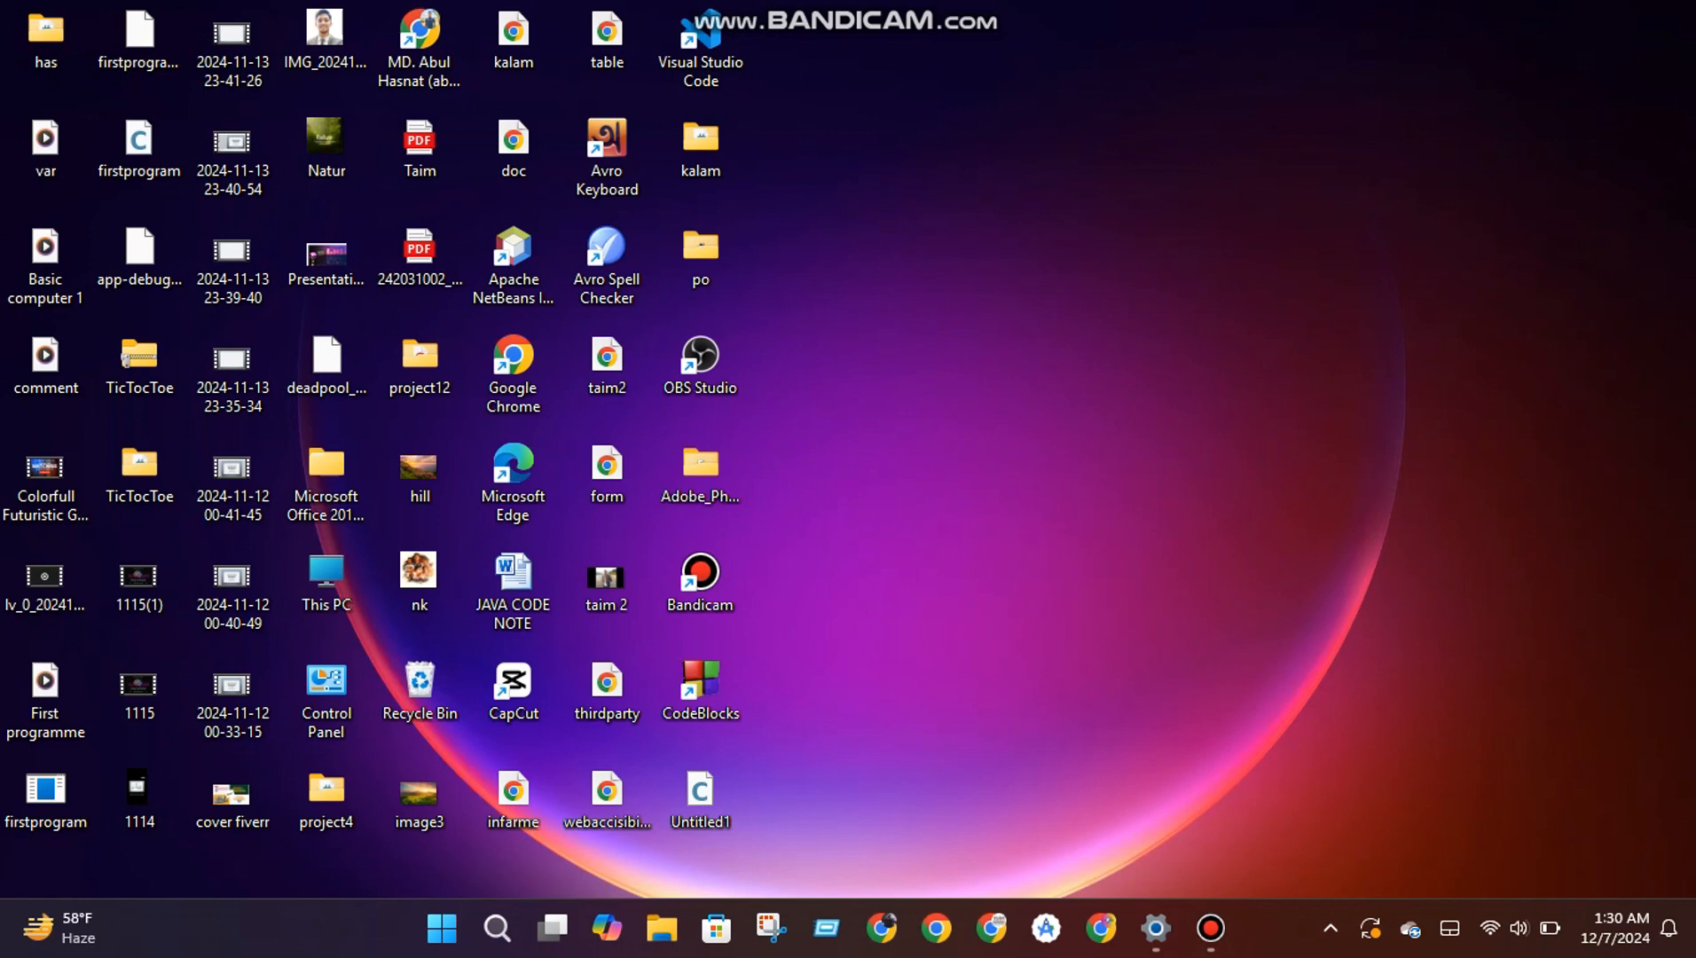
Refresh the desktop.
right_click(935, 101)
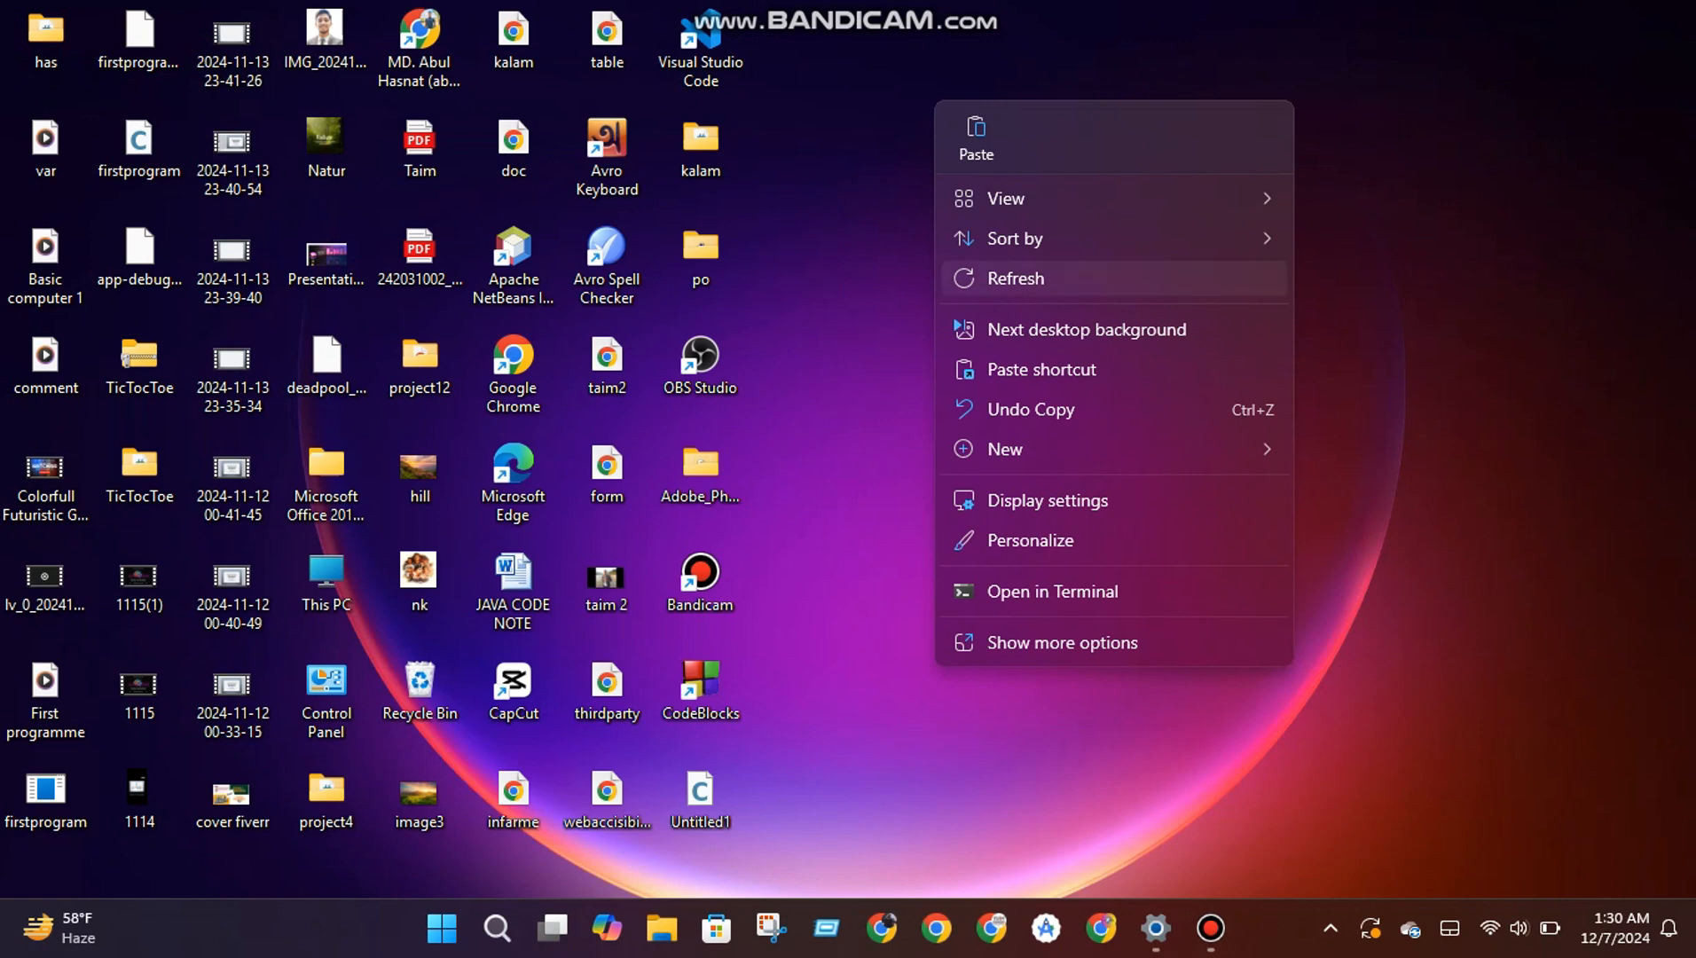
click(1015, 277)
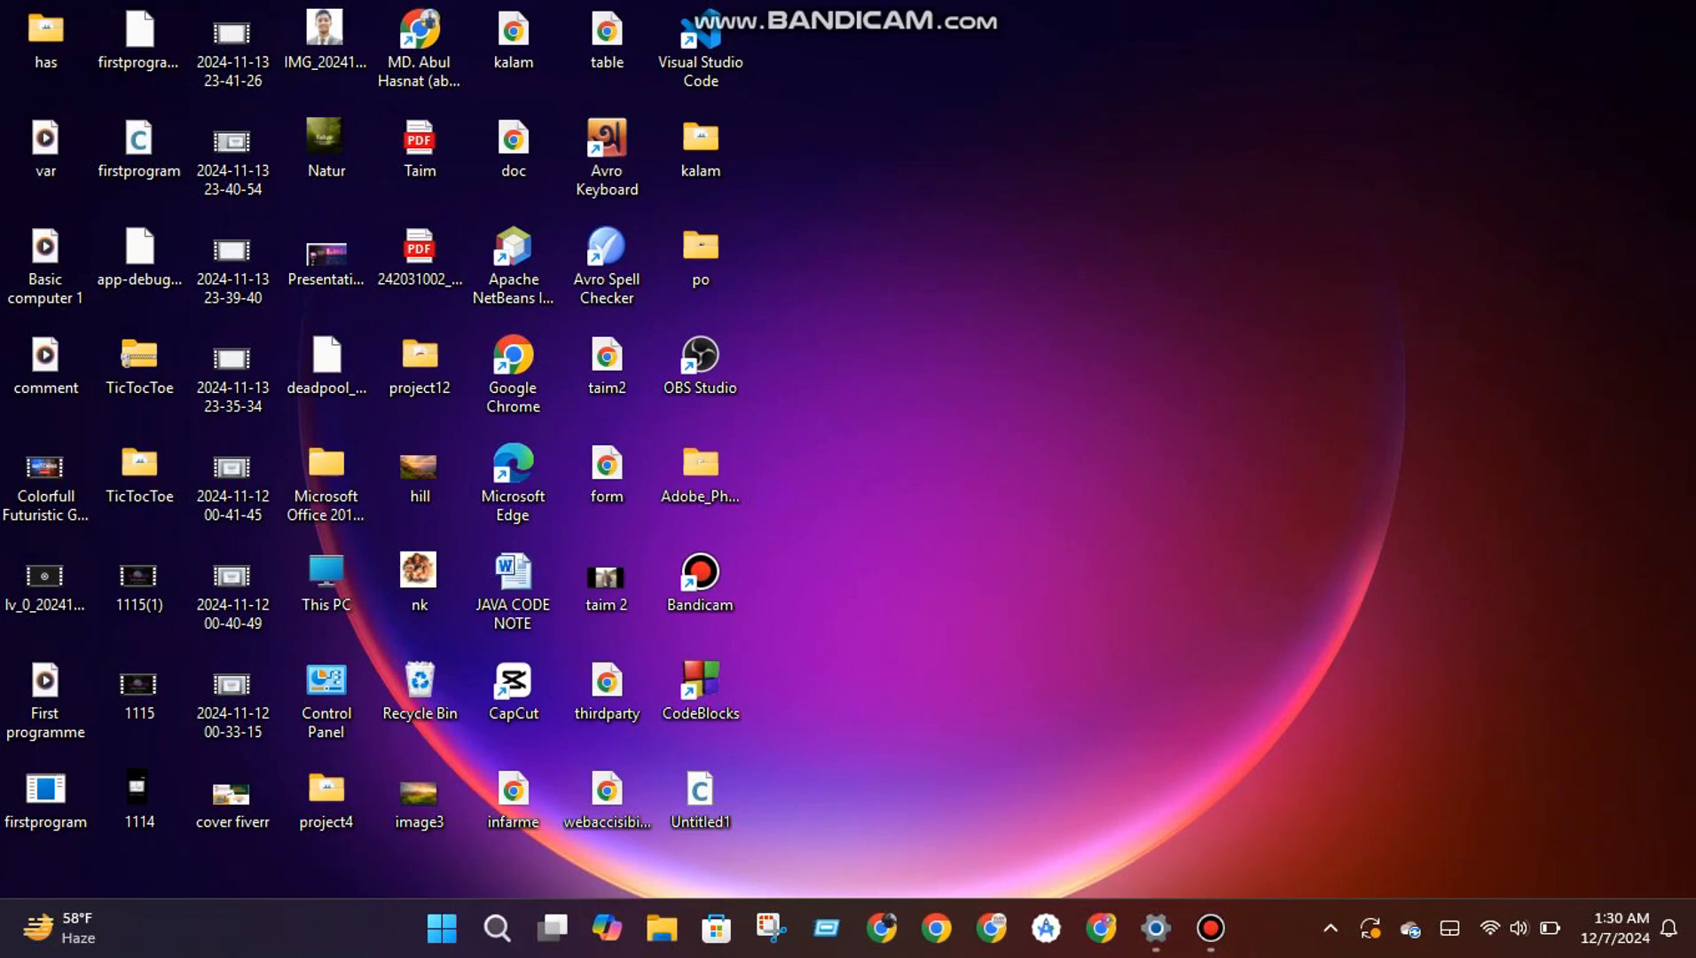
right_click(1091, 234)
key(Escape)
Set the CODE WITH TAIM image from the Downloads folder in File Explorer as the desktop background and show the desktop.
click(662, 928)
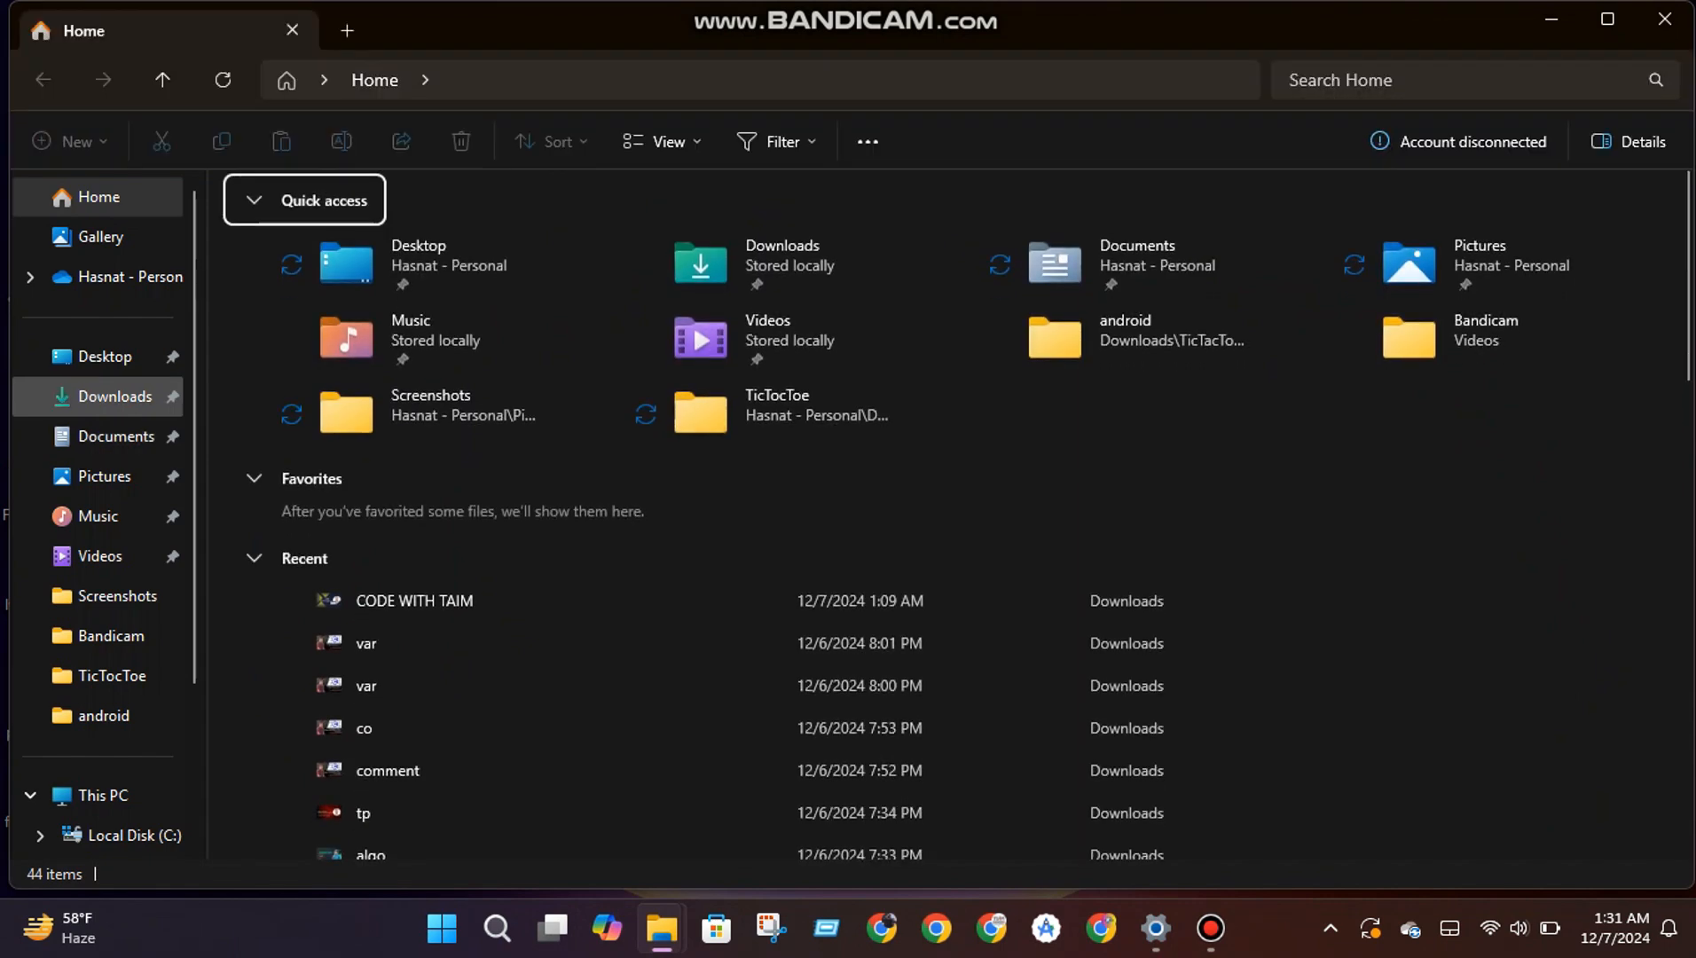
click(114, 395)
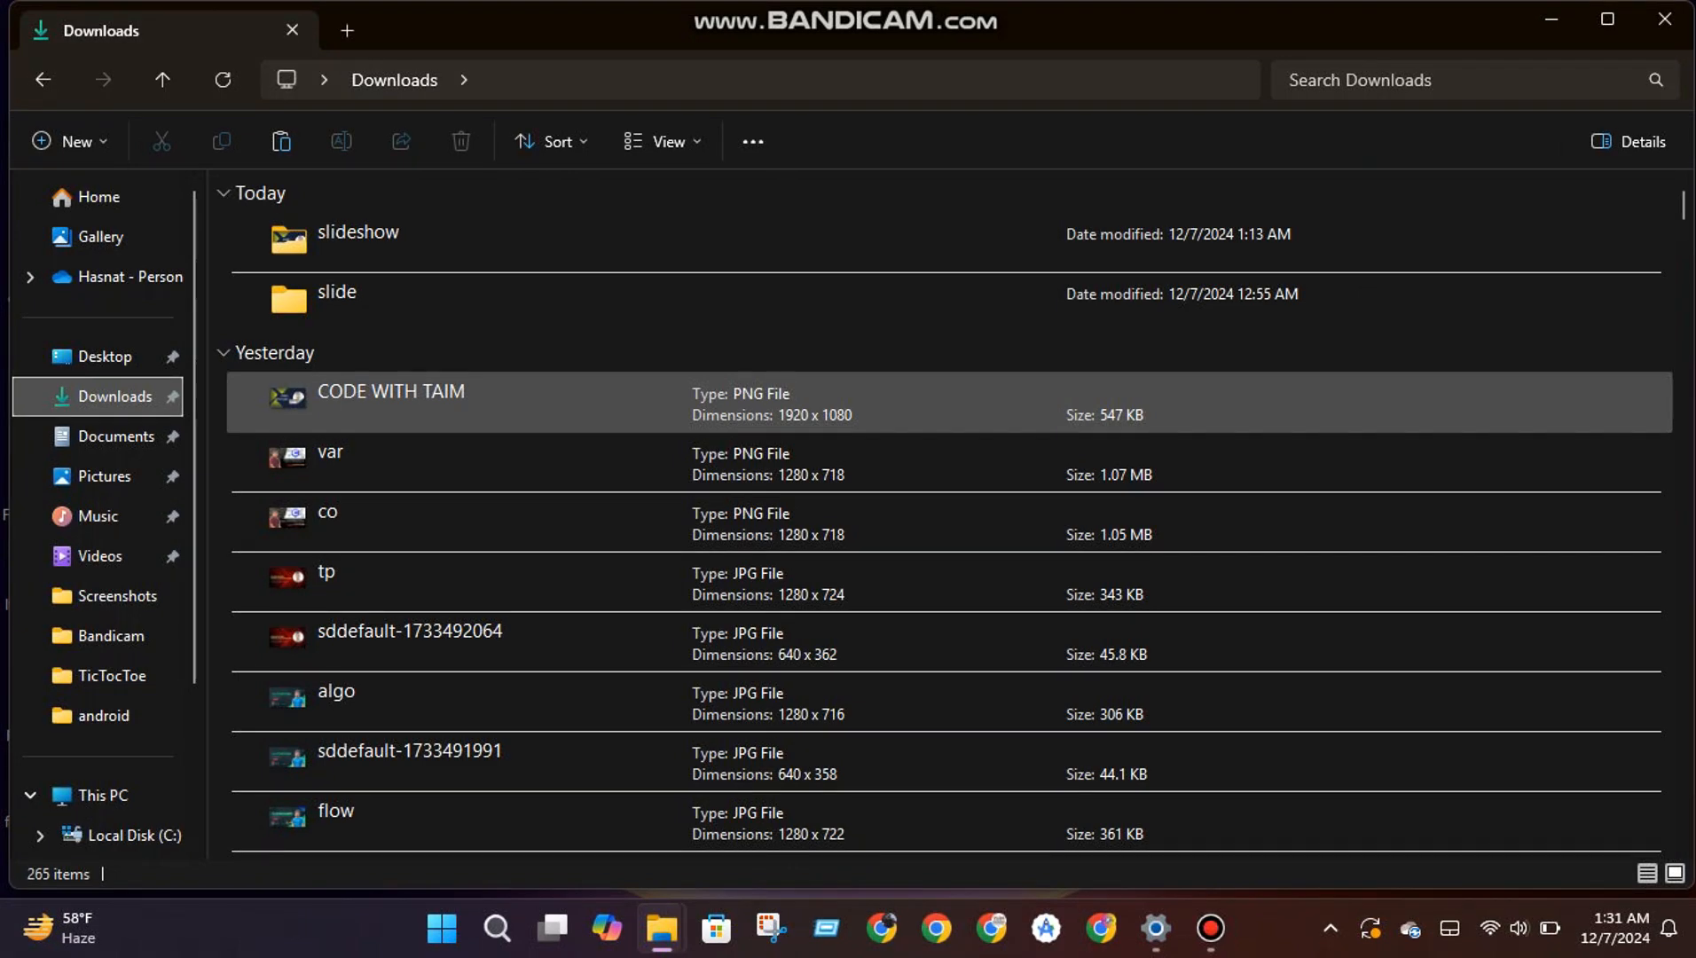
click(390, 400)
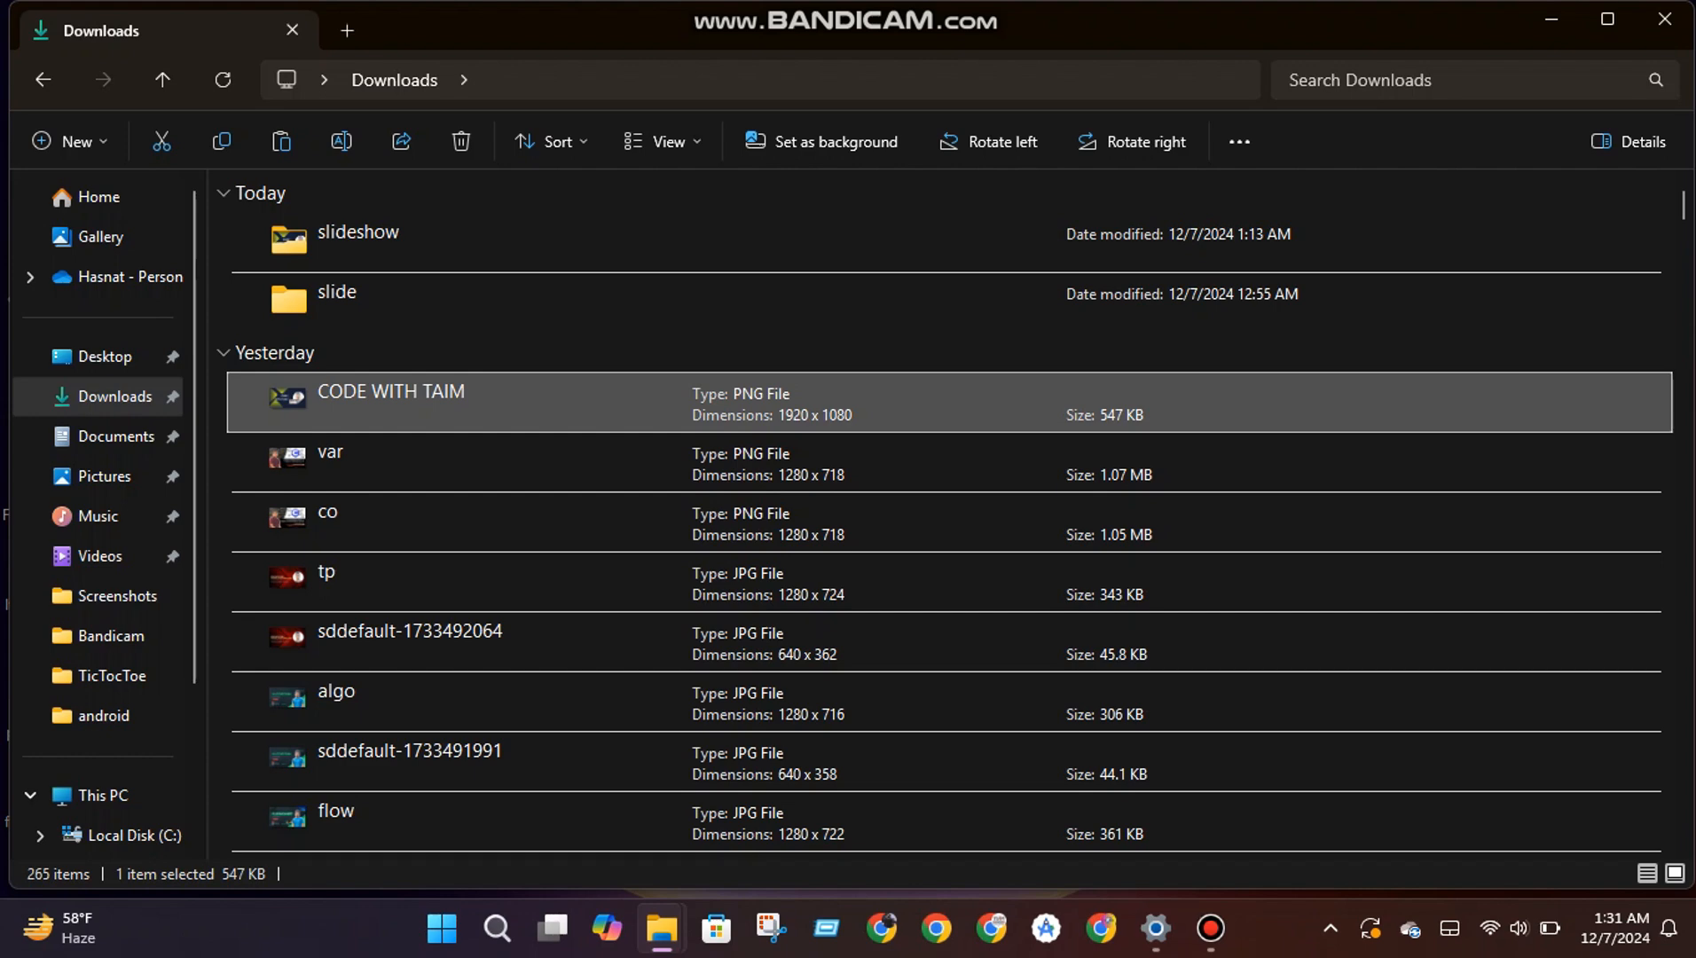
key(shift+F10)
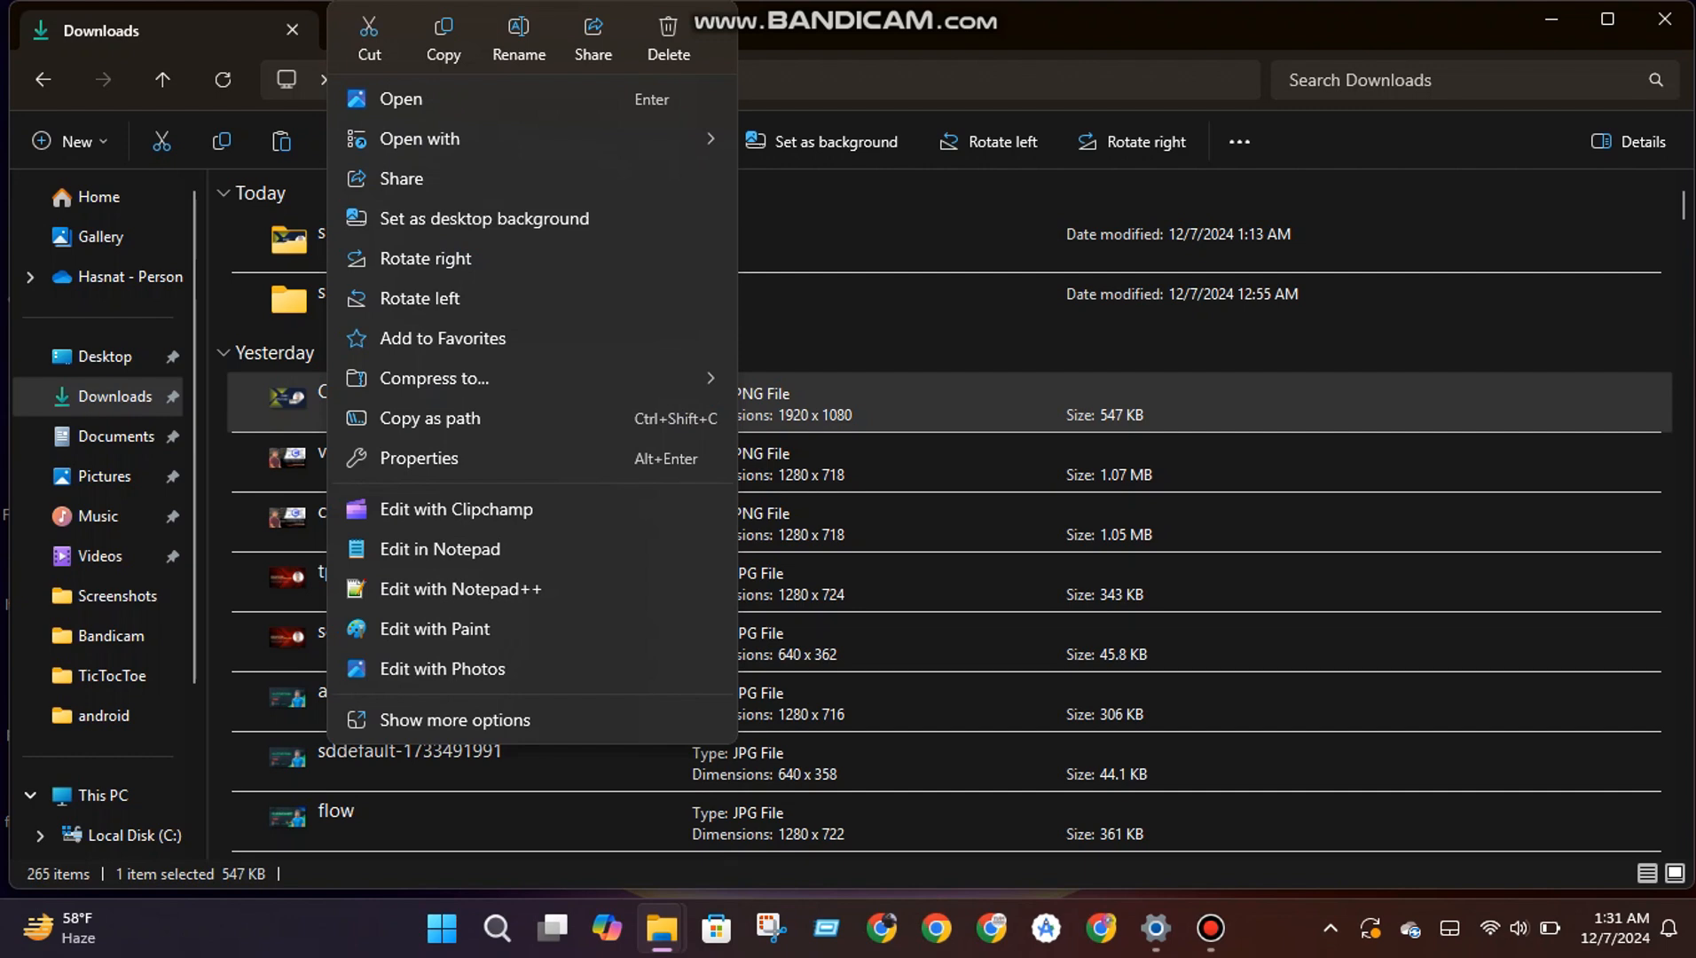
key(Down)
key(Down)
key(Down)
key(Down)
key(Down)
key(Down)
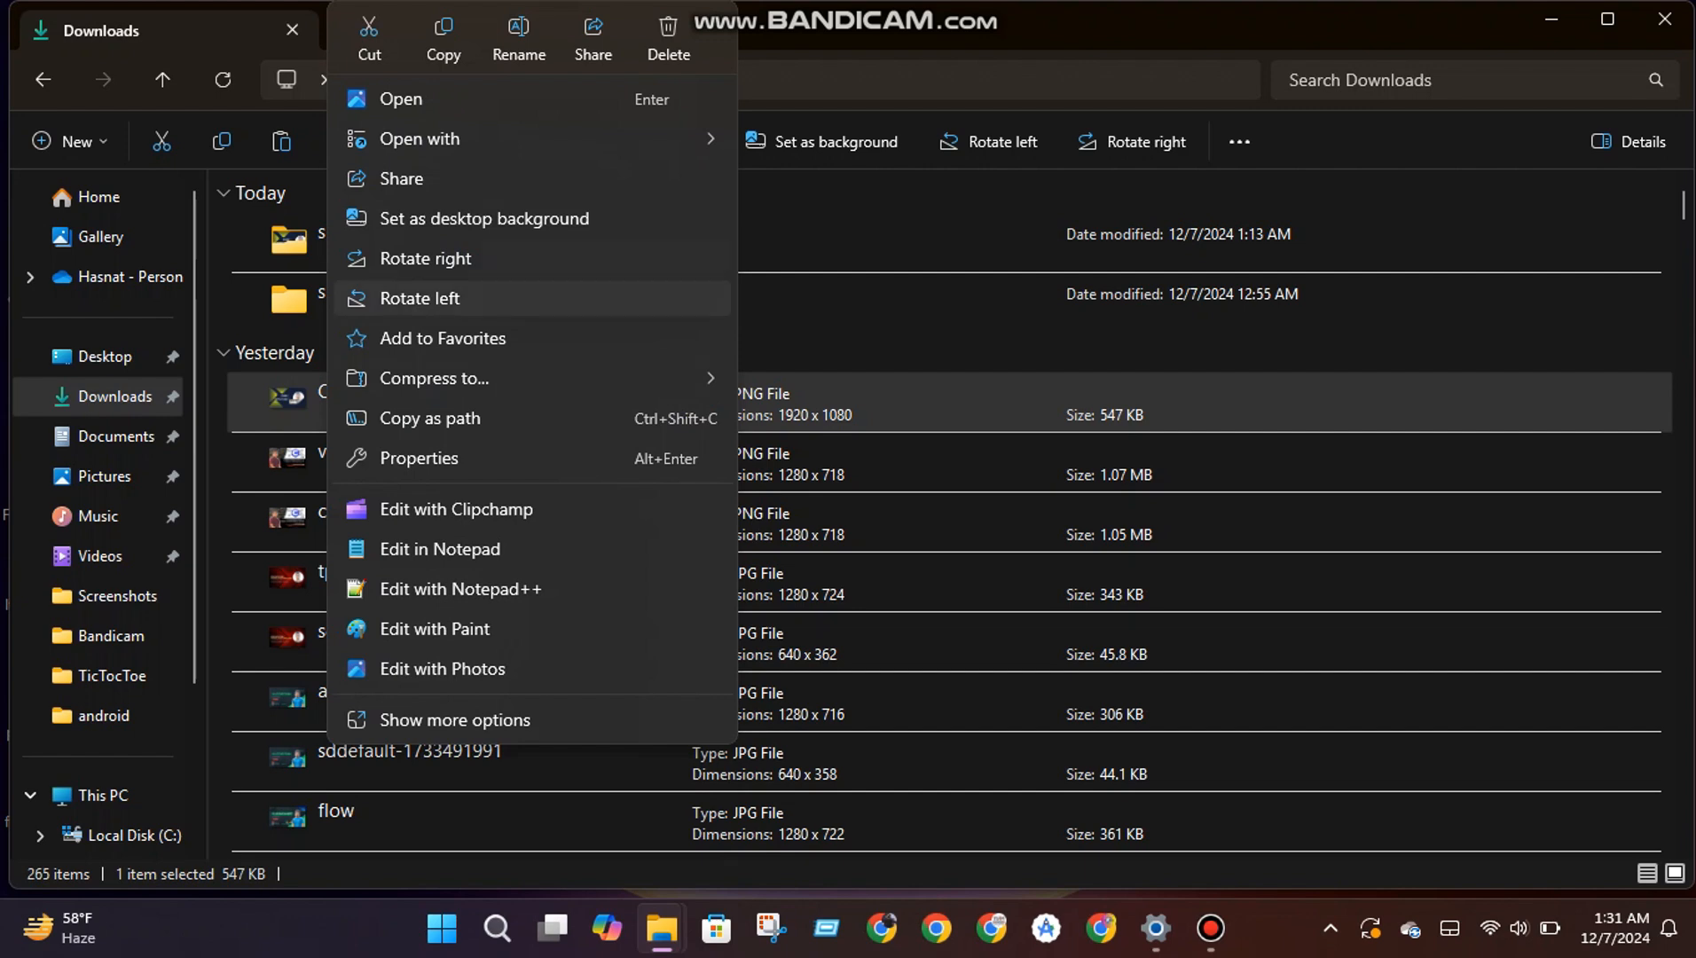
key(Up)
key(Up)
key(Return)
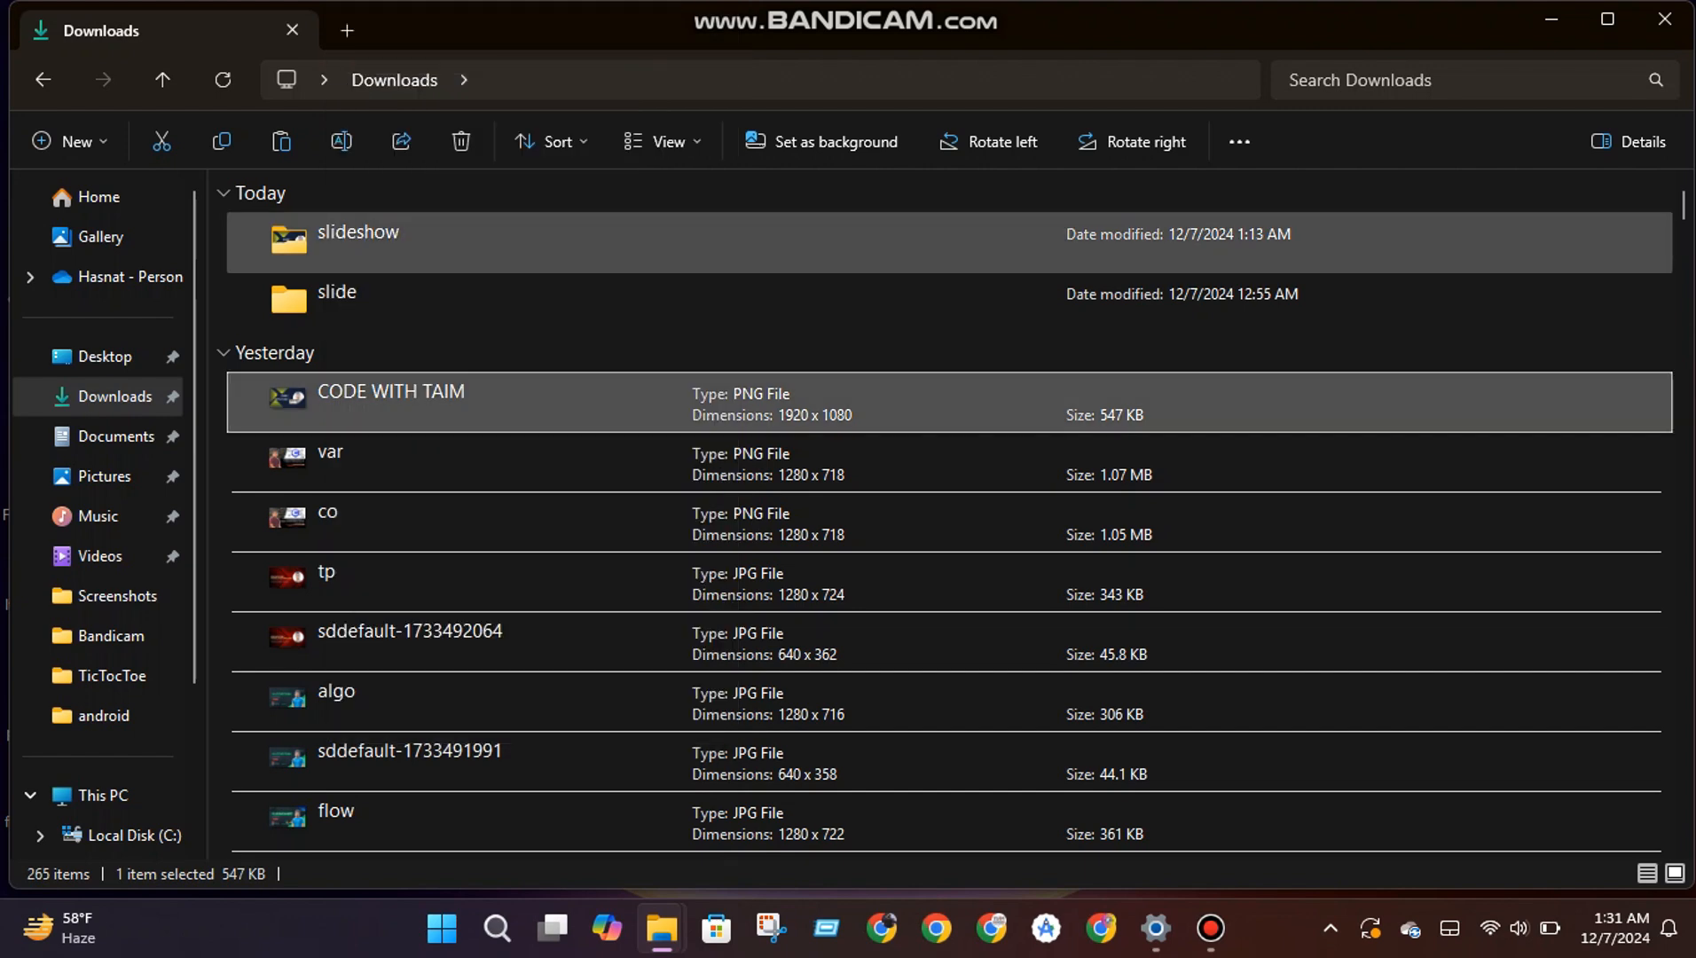
key(ctrl+n)
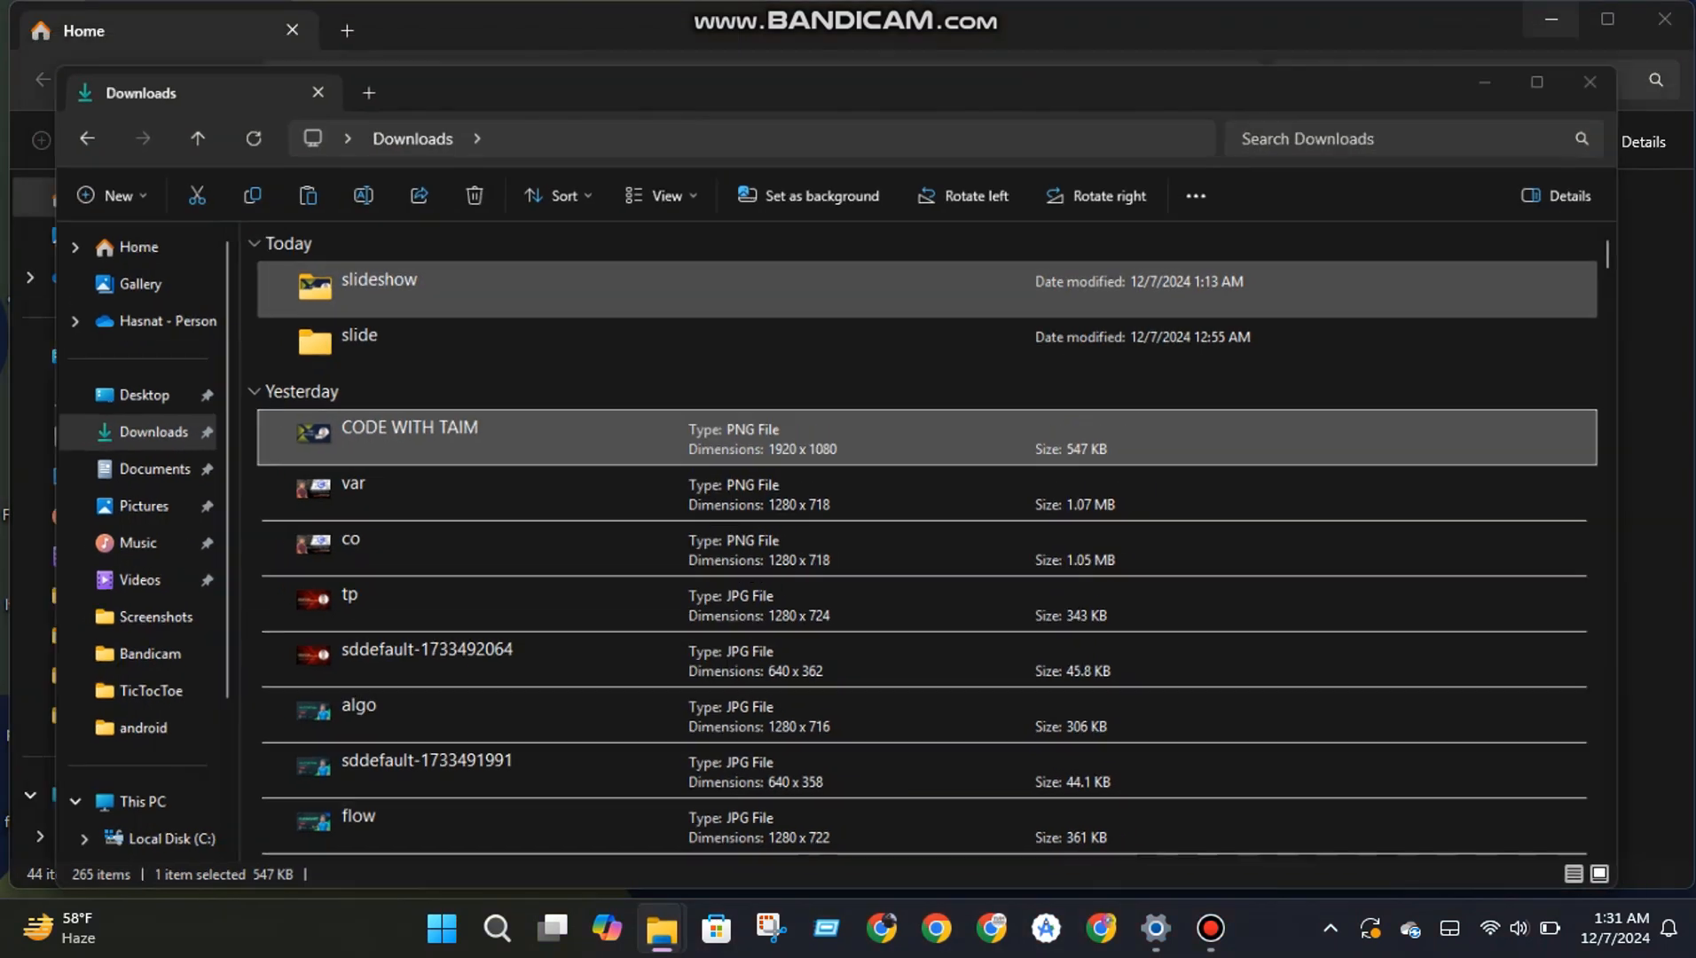
key(super+d)
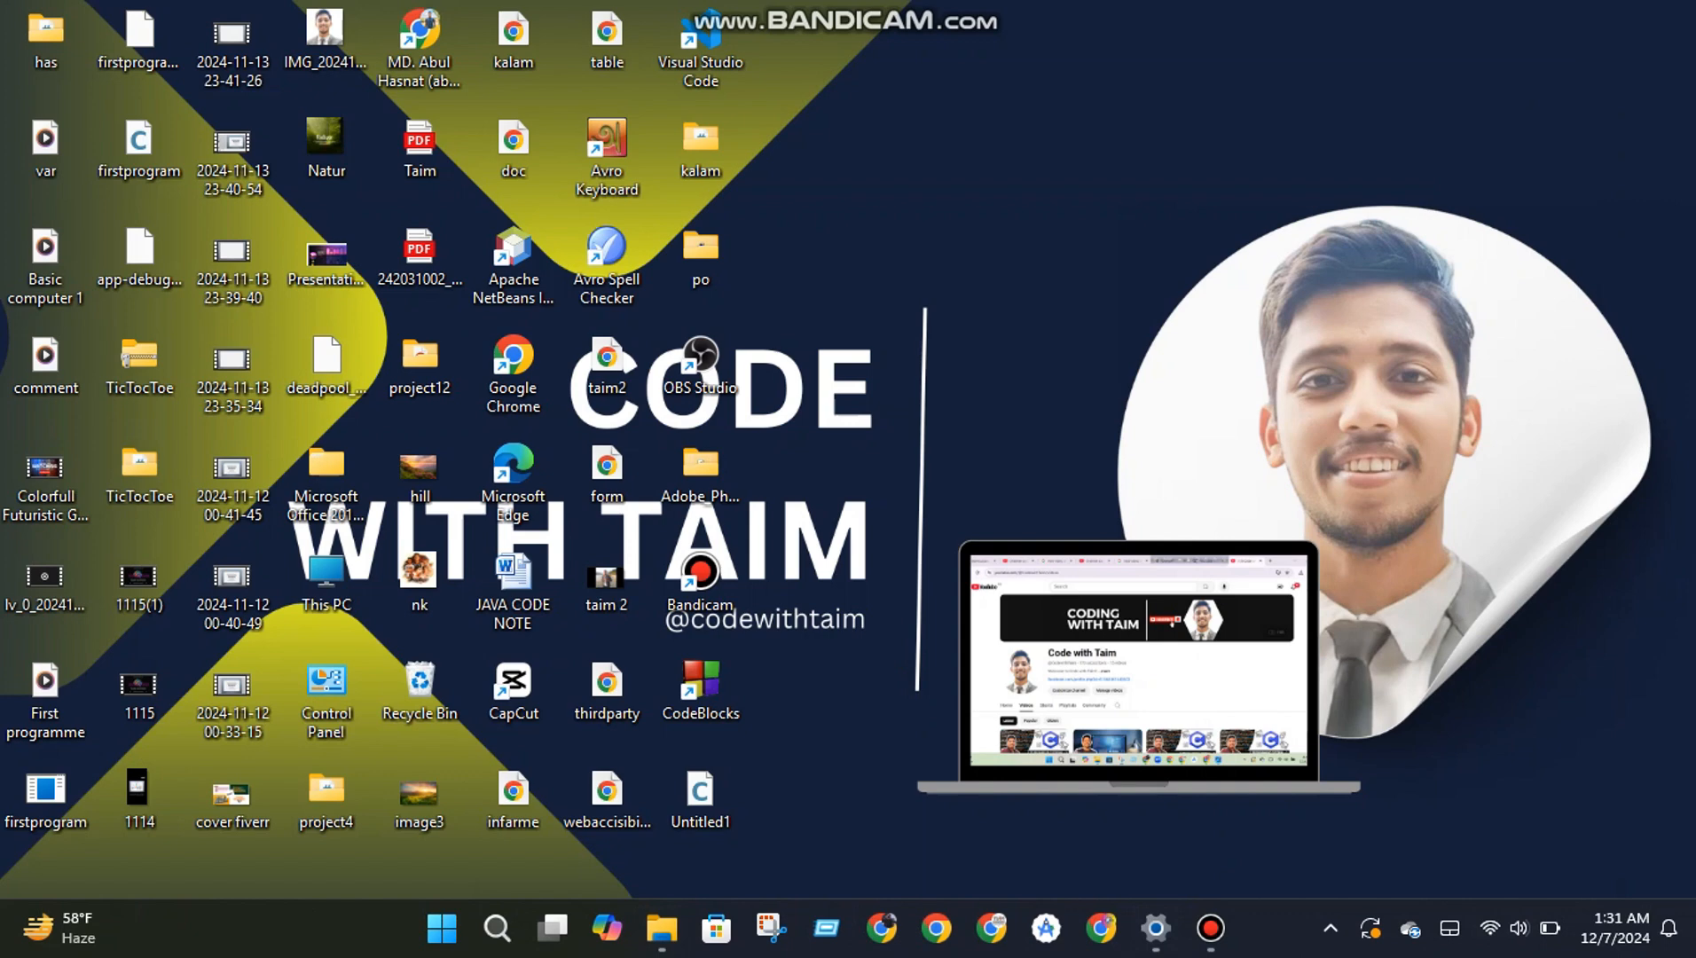
Apply the Windows spotlight theme in the Personalization settings and minimise Settings to reveal the desktop.
right_click(1036, 161)
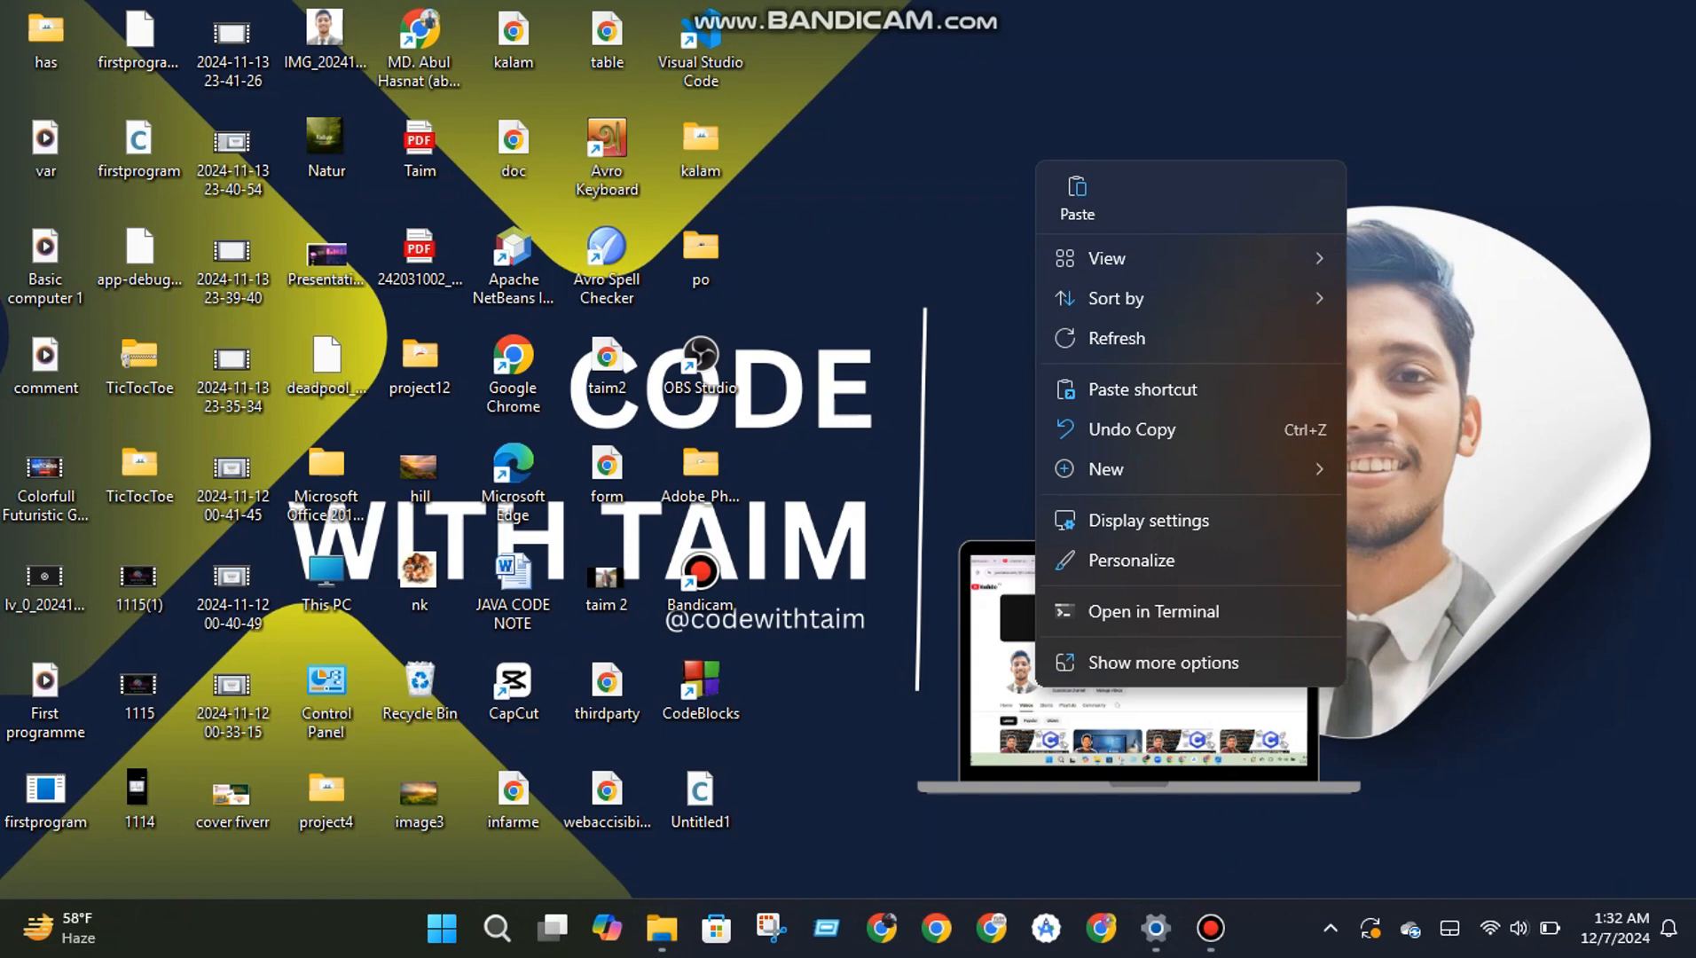
click(1131, 560)
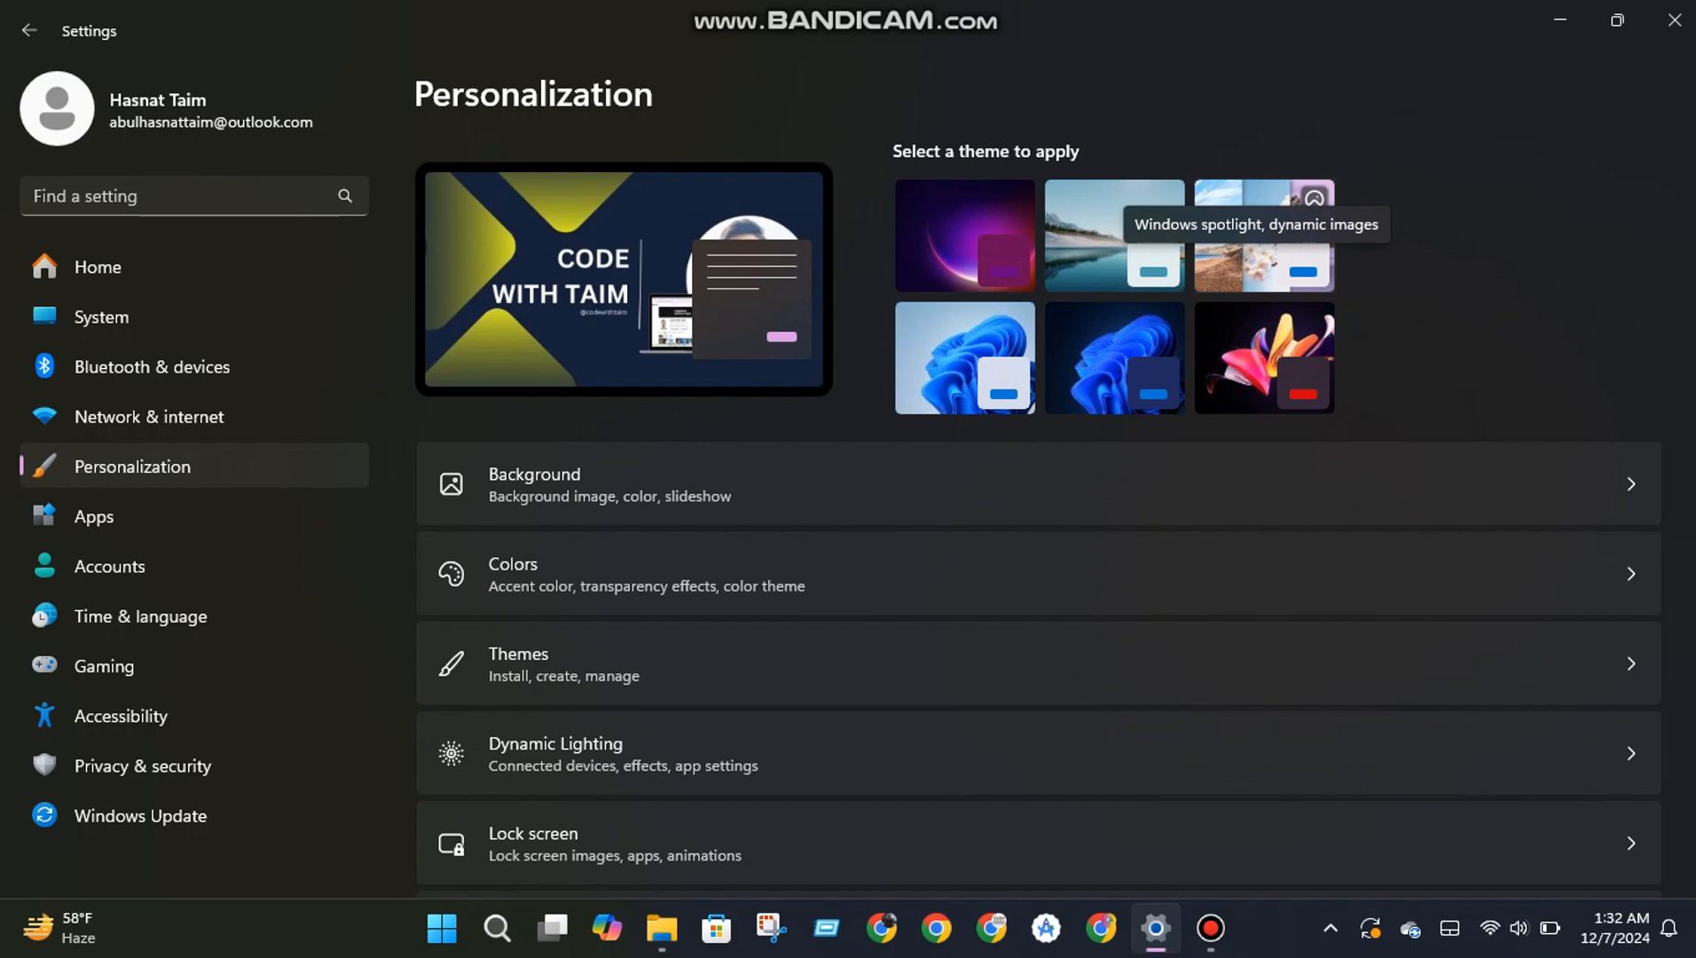
click(1313, 200)
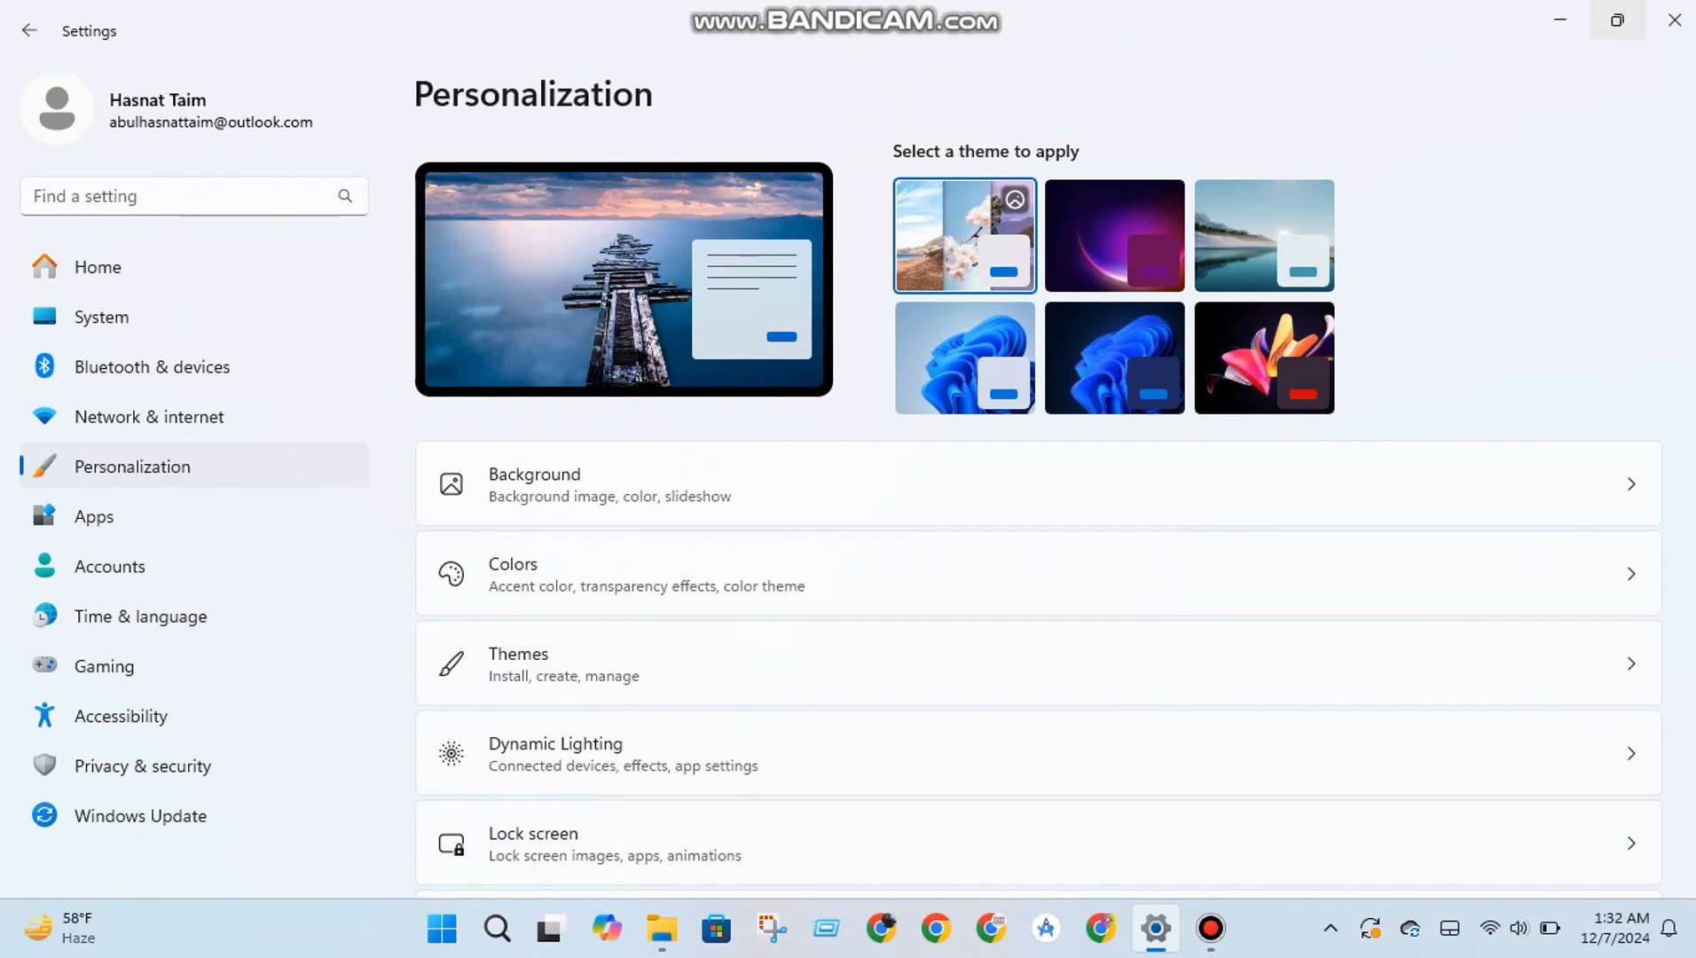
click(1560, 19)
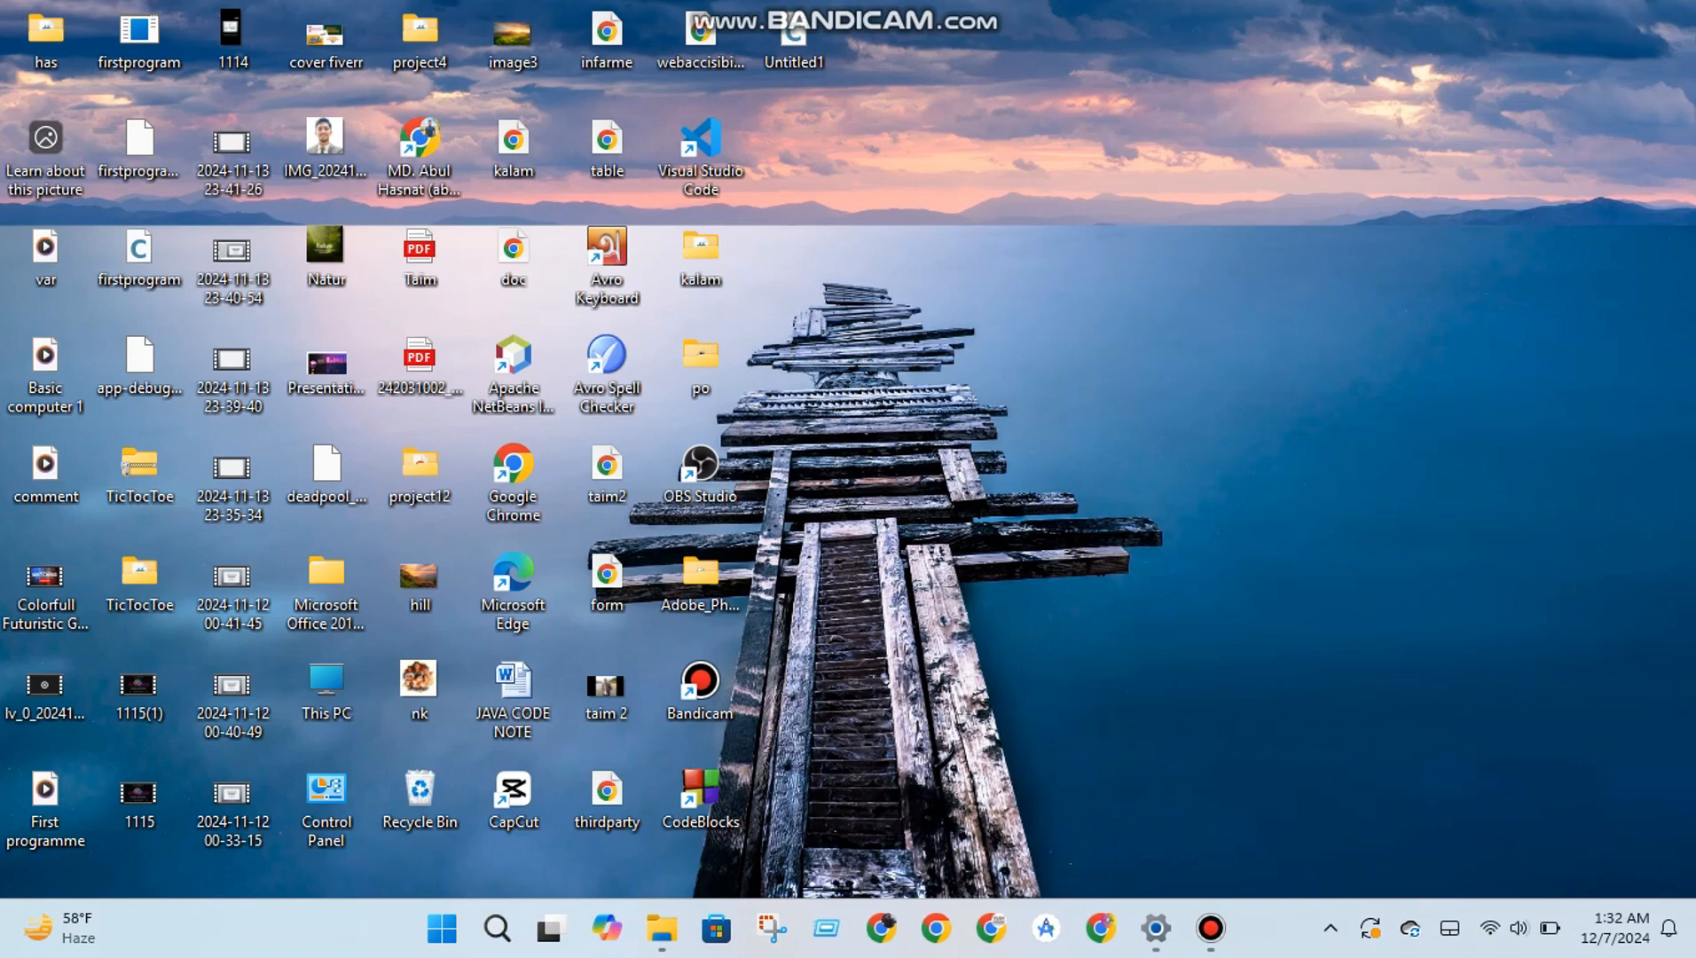
Change the desktop background type to Solid color, choose orange, and close Settings.
right_click(1098, 282)
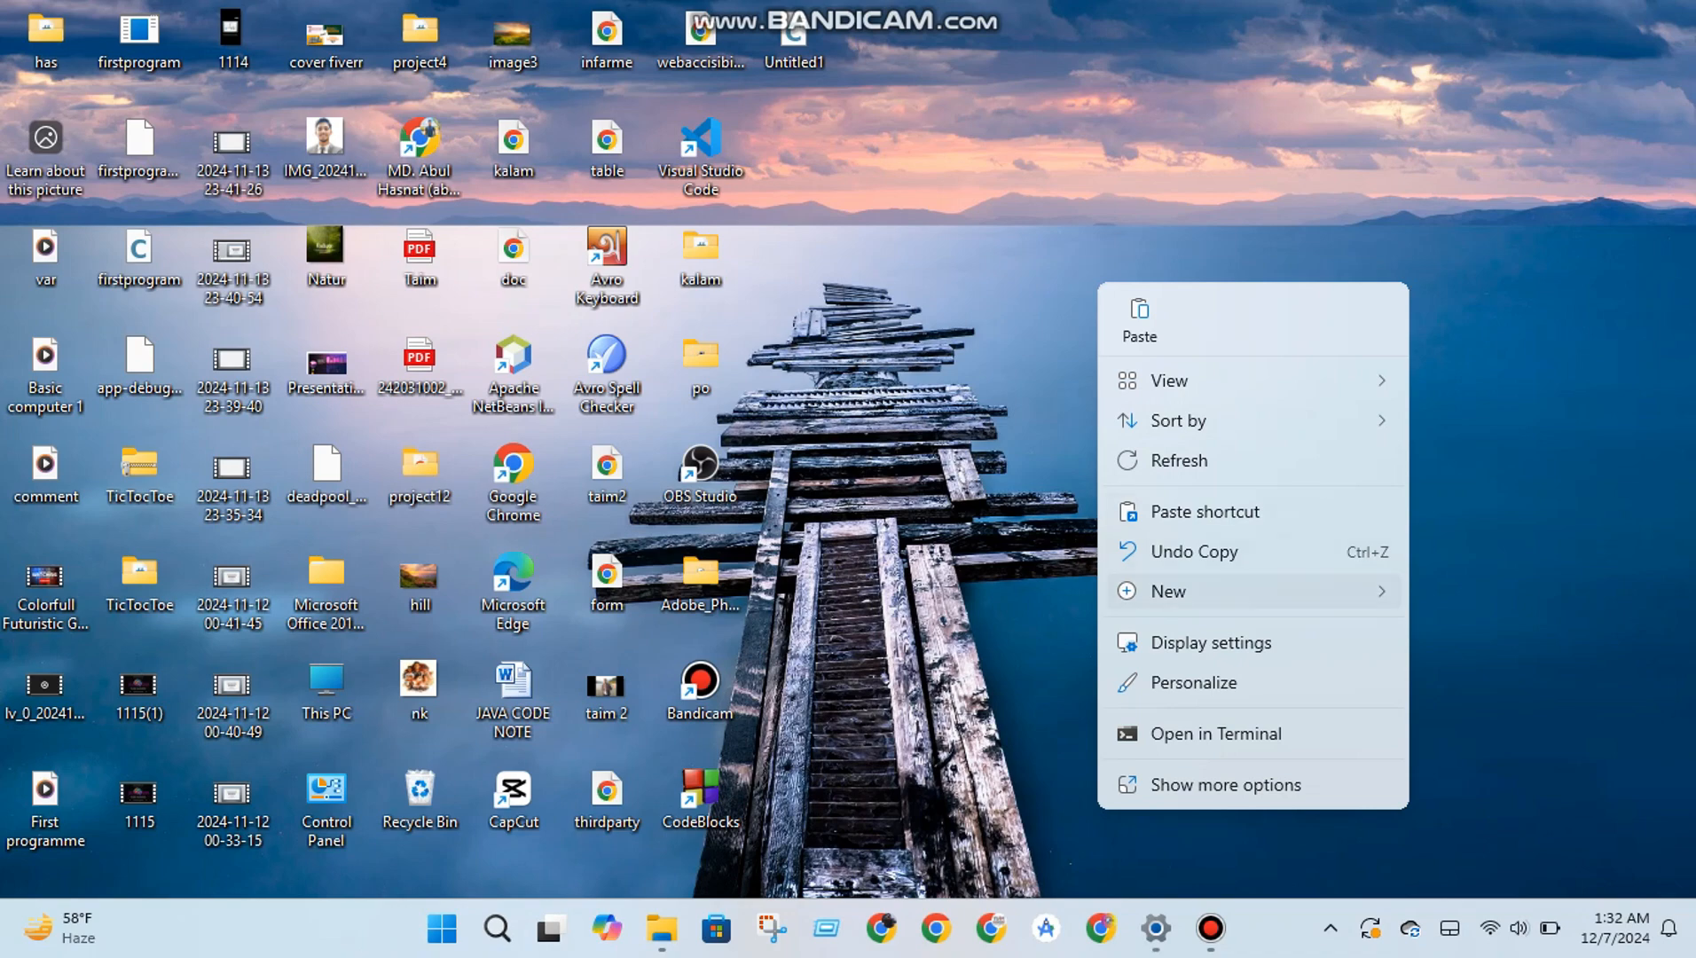
click(1193, 683)
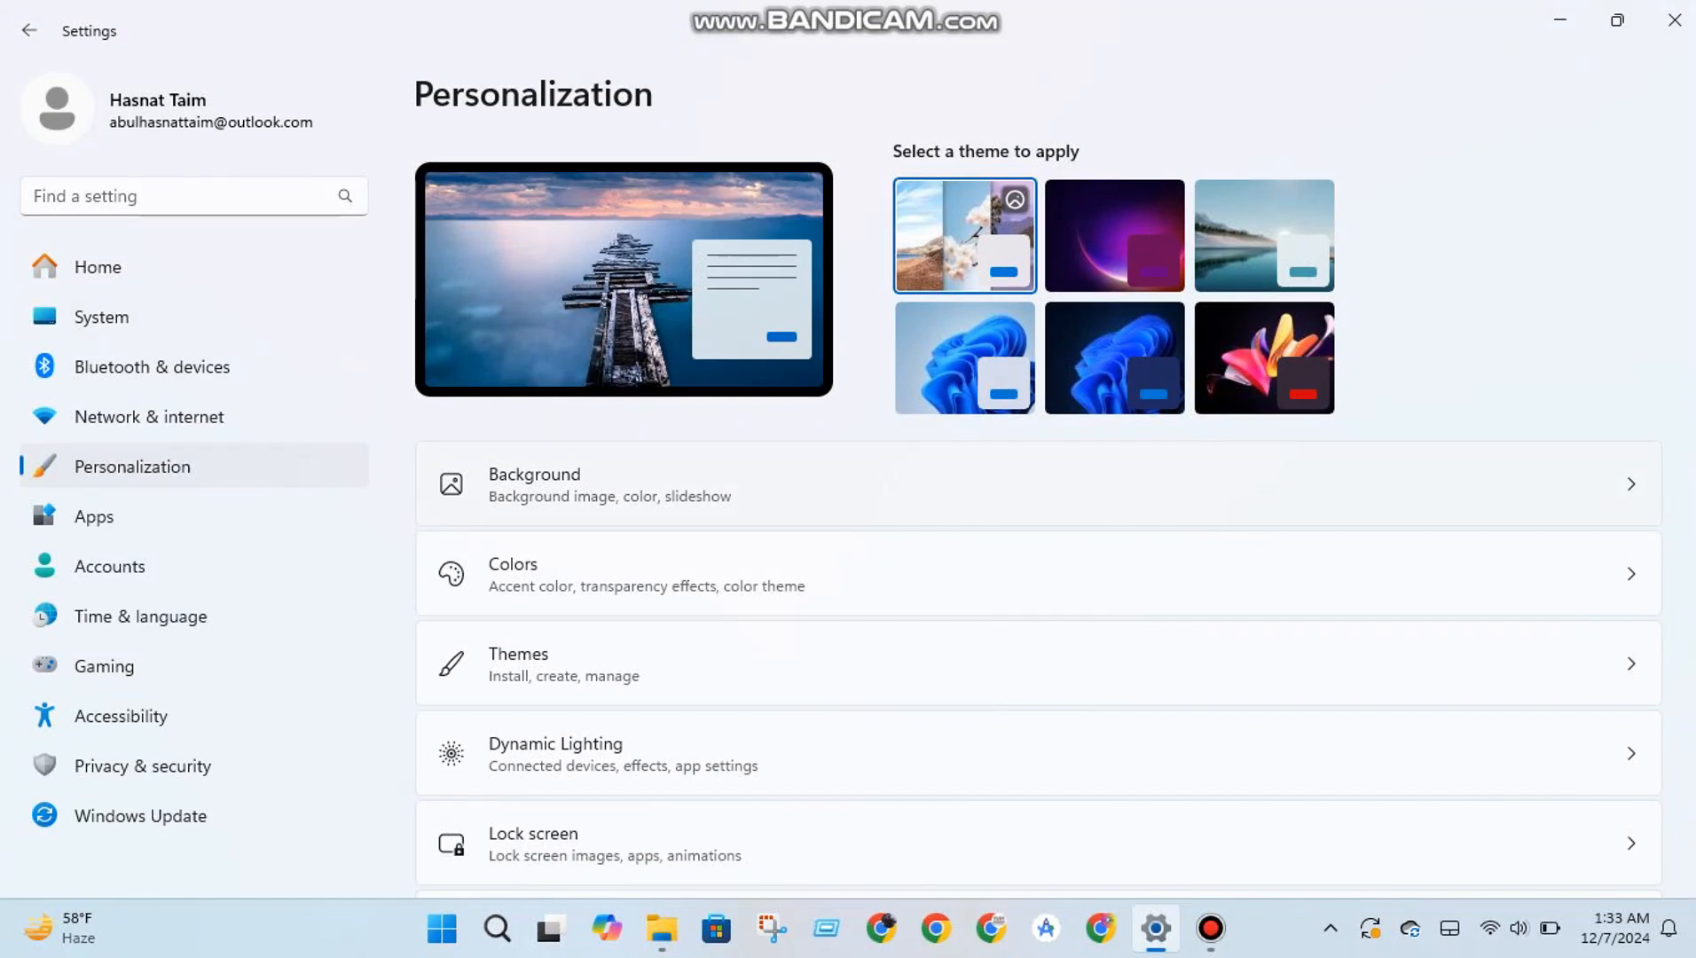
click(1037, 484)
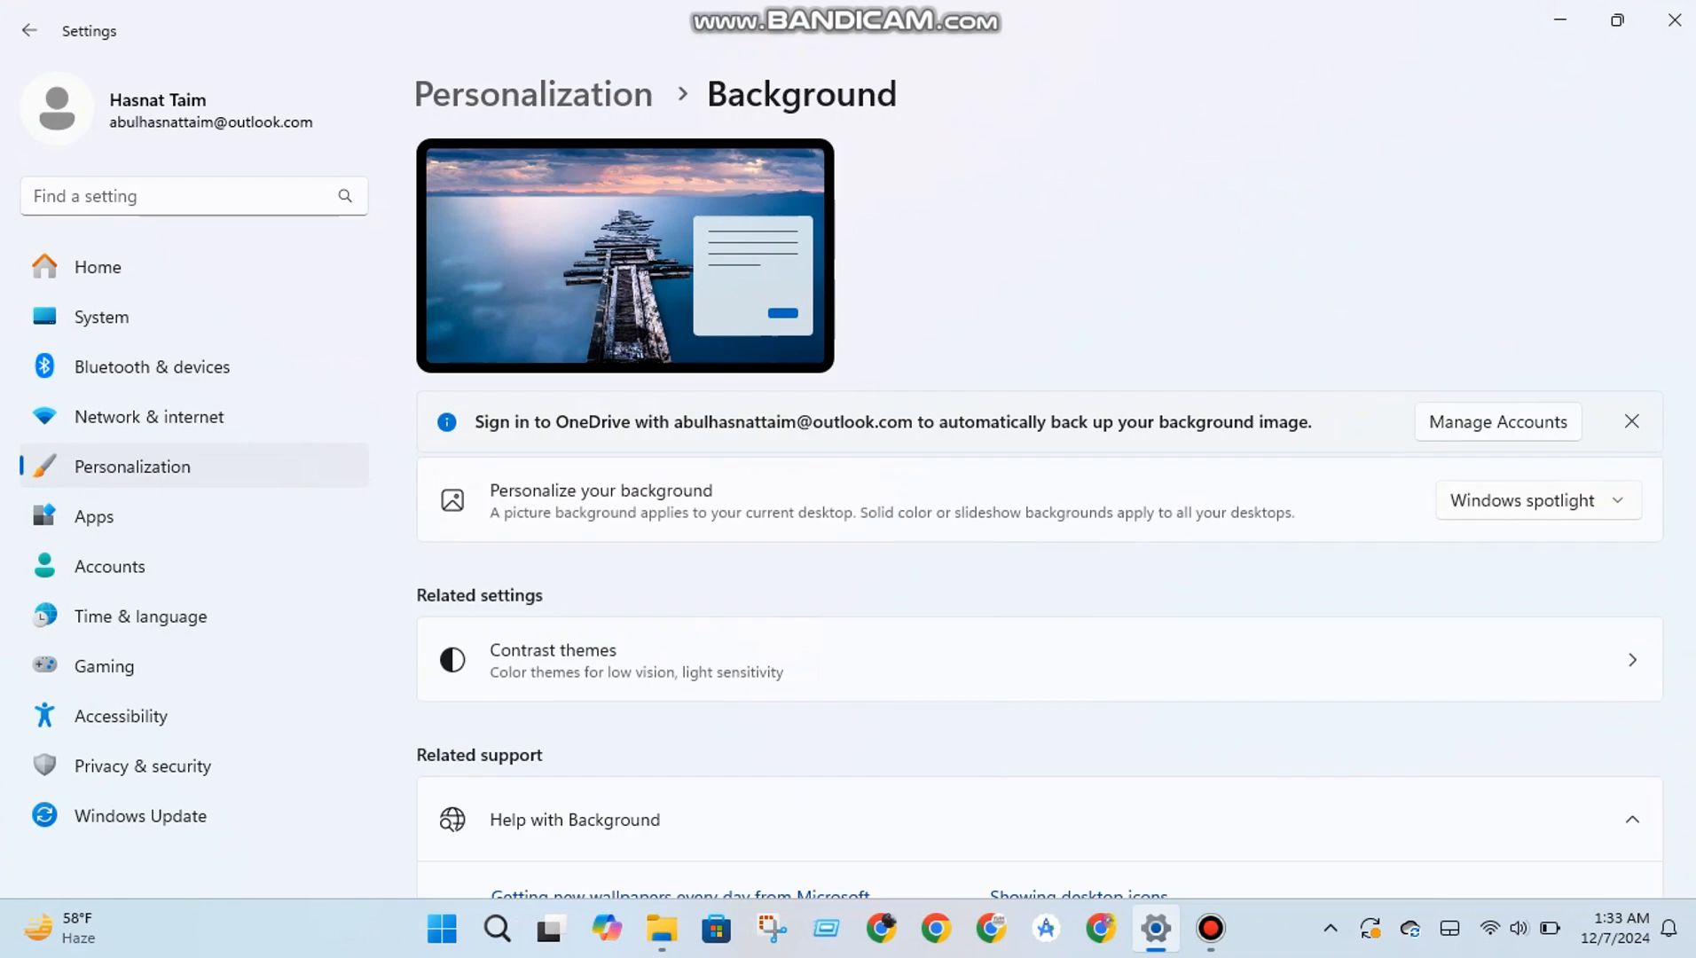
click(1538, 500)
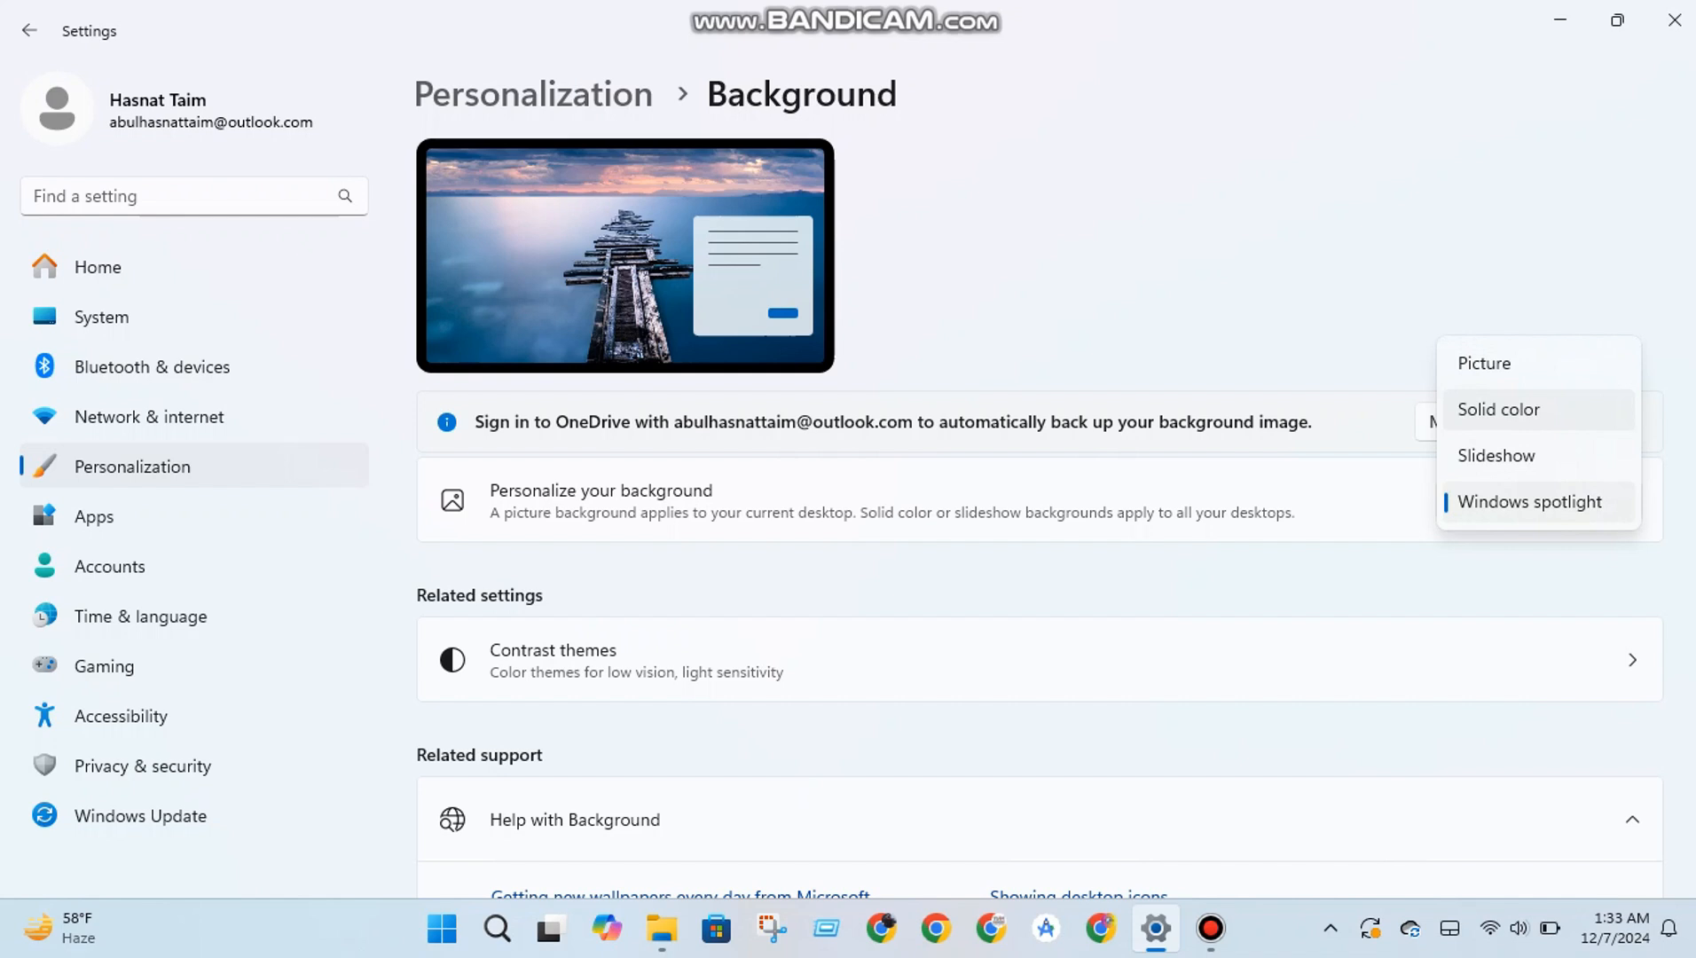
click(1498, 409)
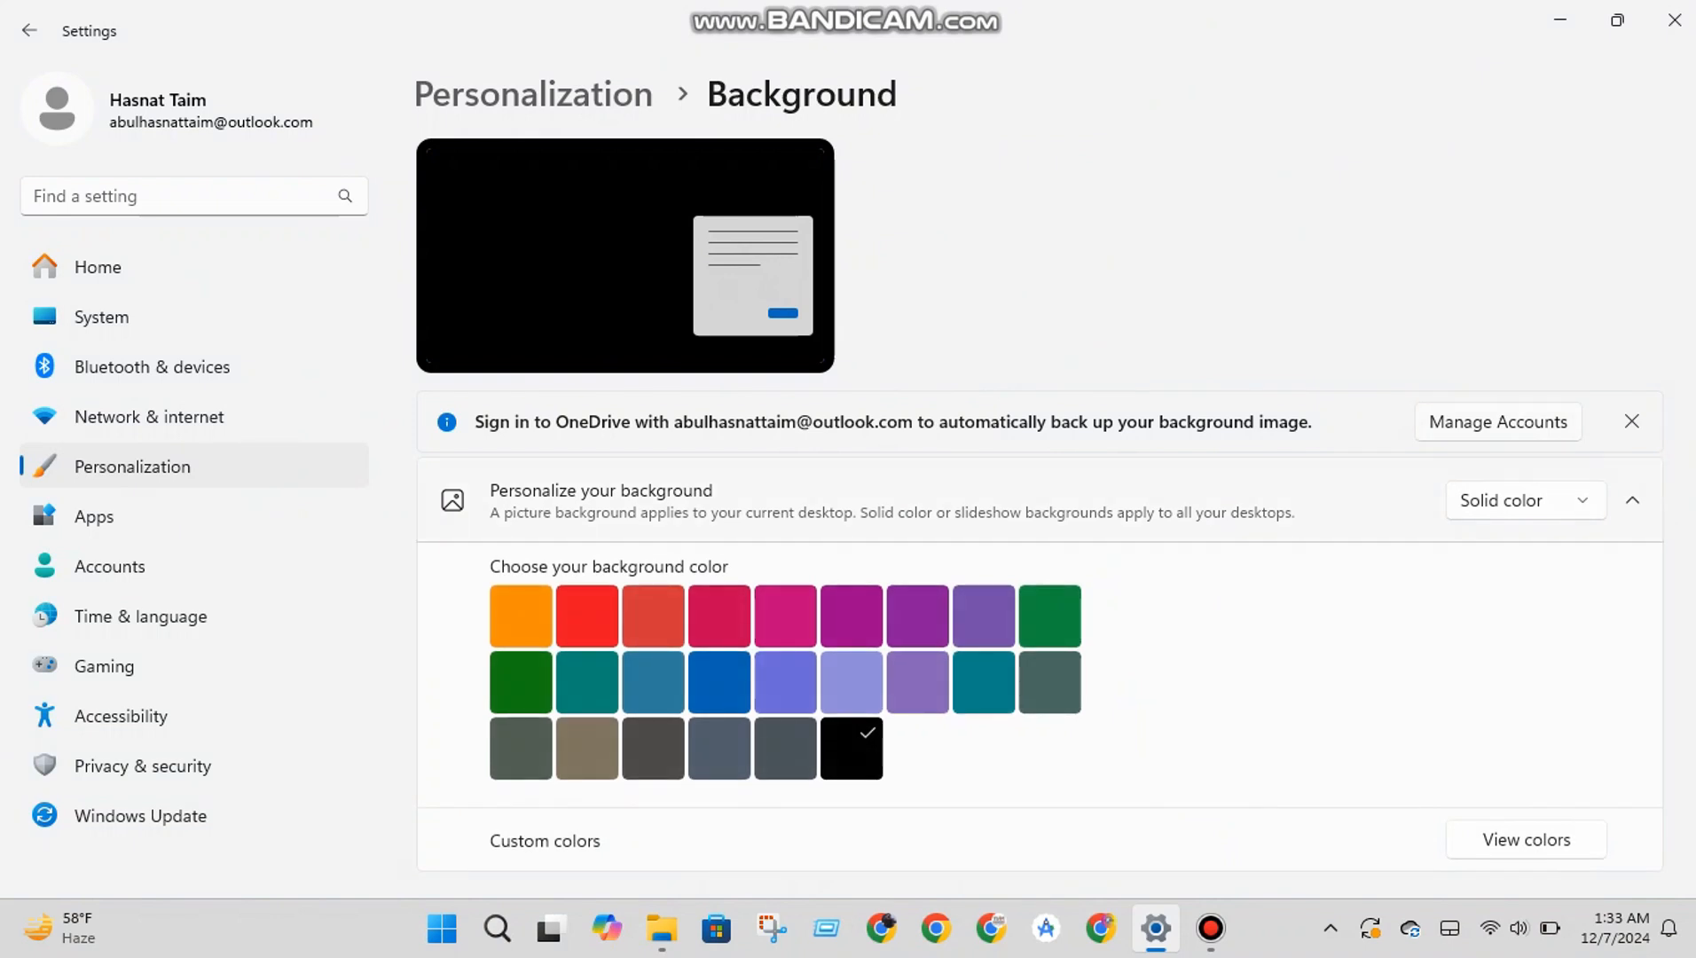
click(520, 615)
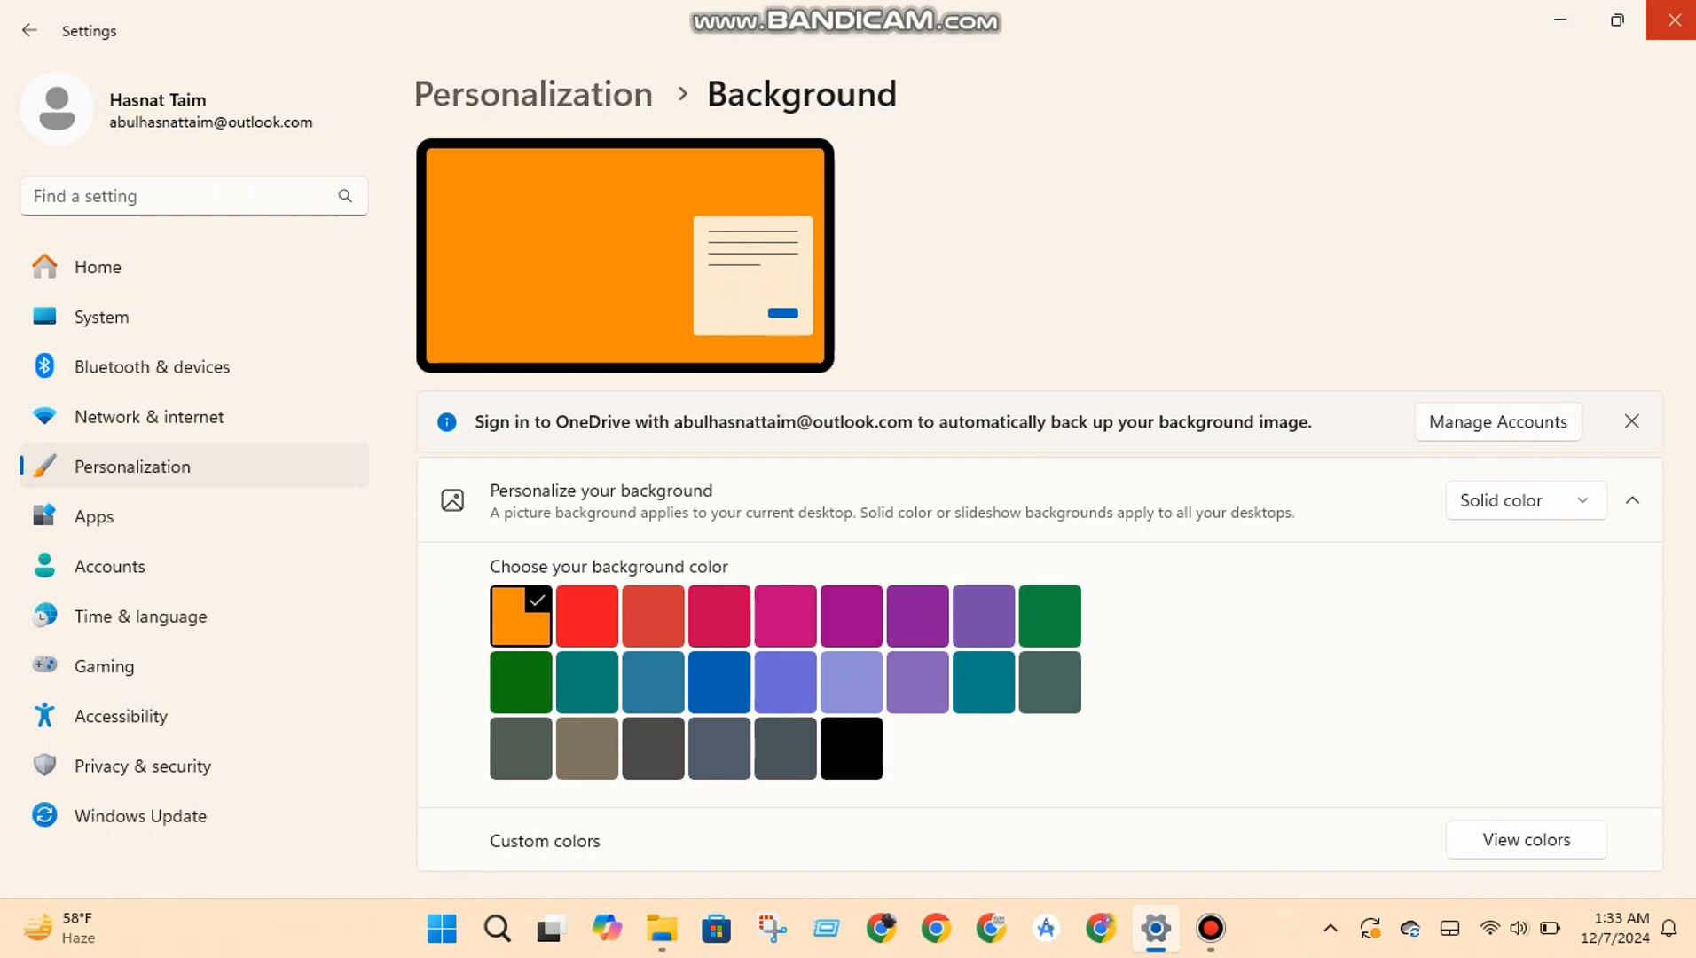
click(1673, 19)
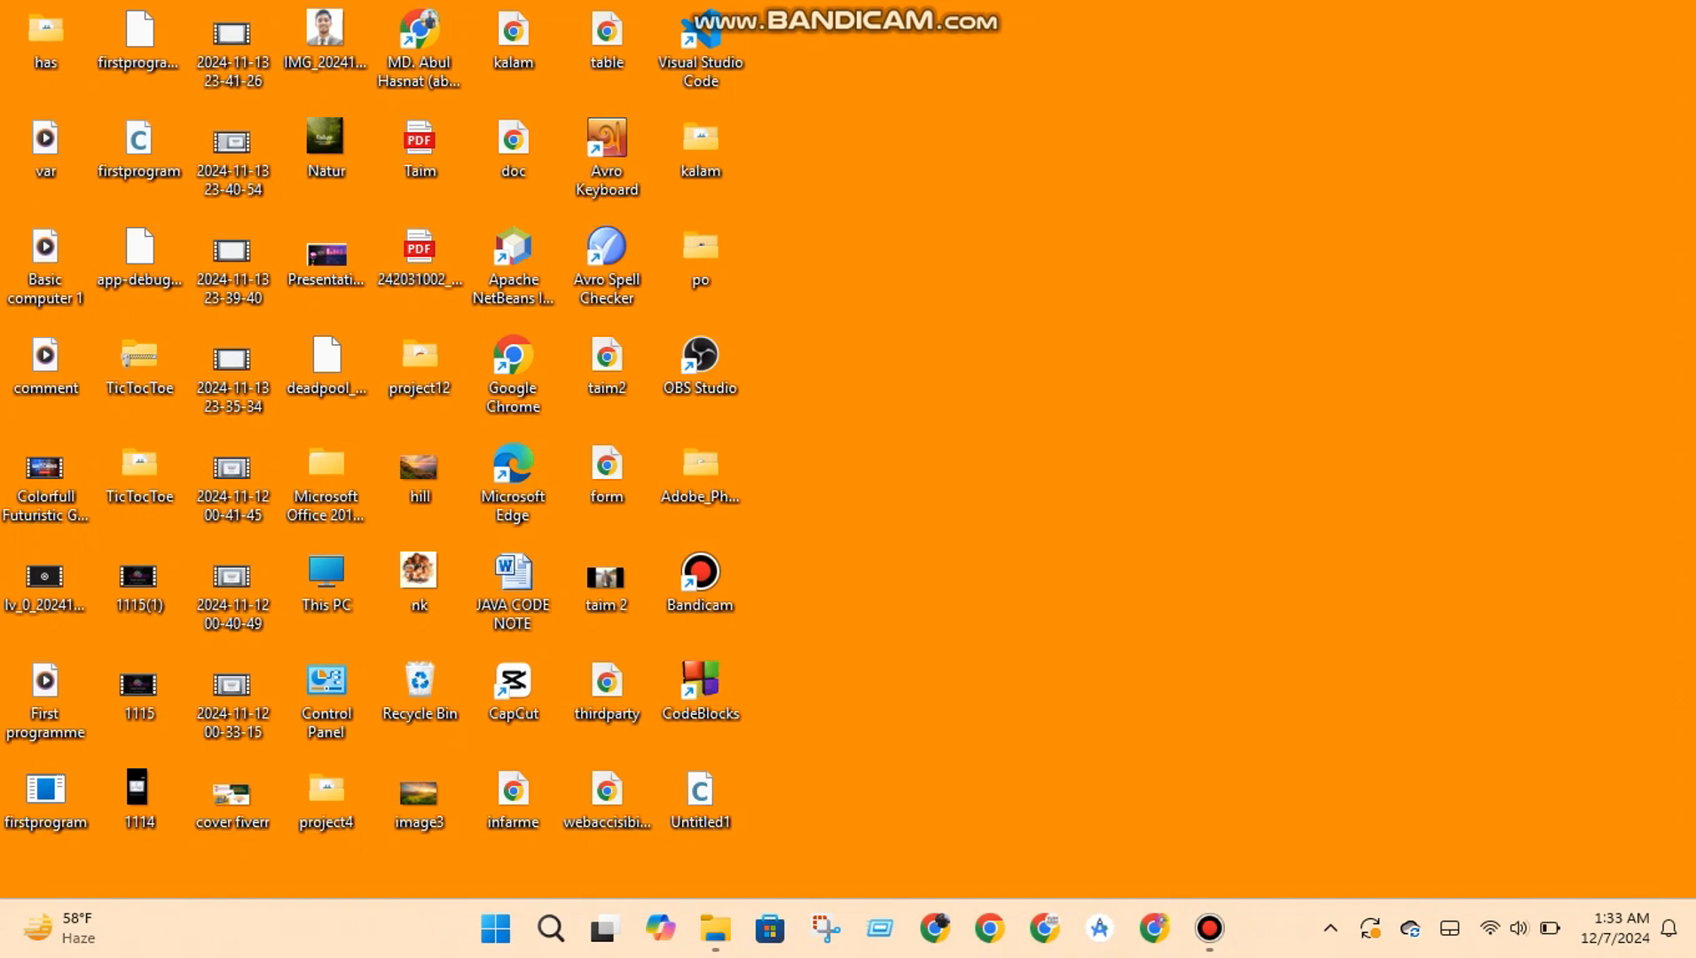
Switch the desktop background type to Slideshow in the Personalization settings and minimise Settings to reveal the desktop.
right_click(1197, 237)
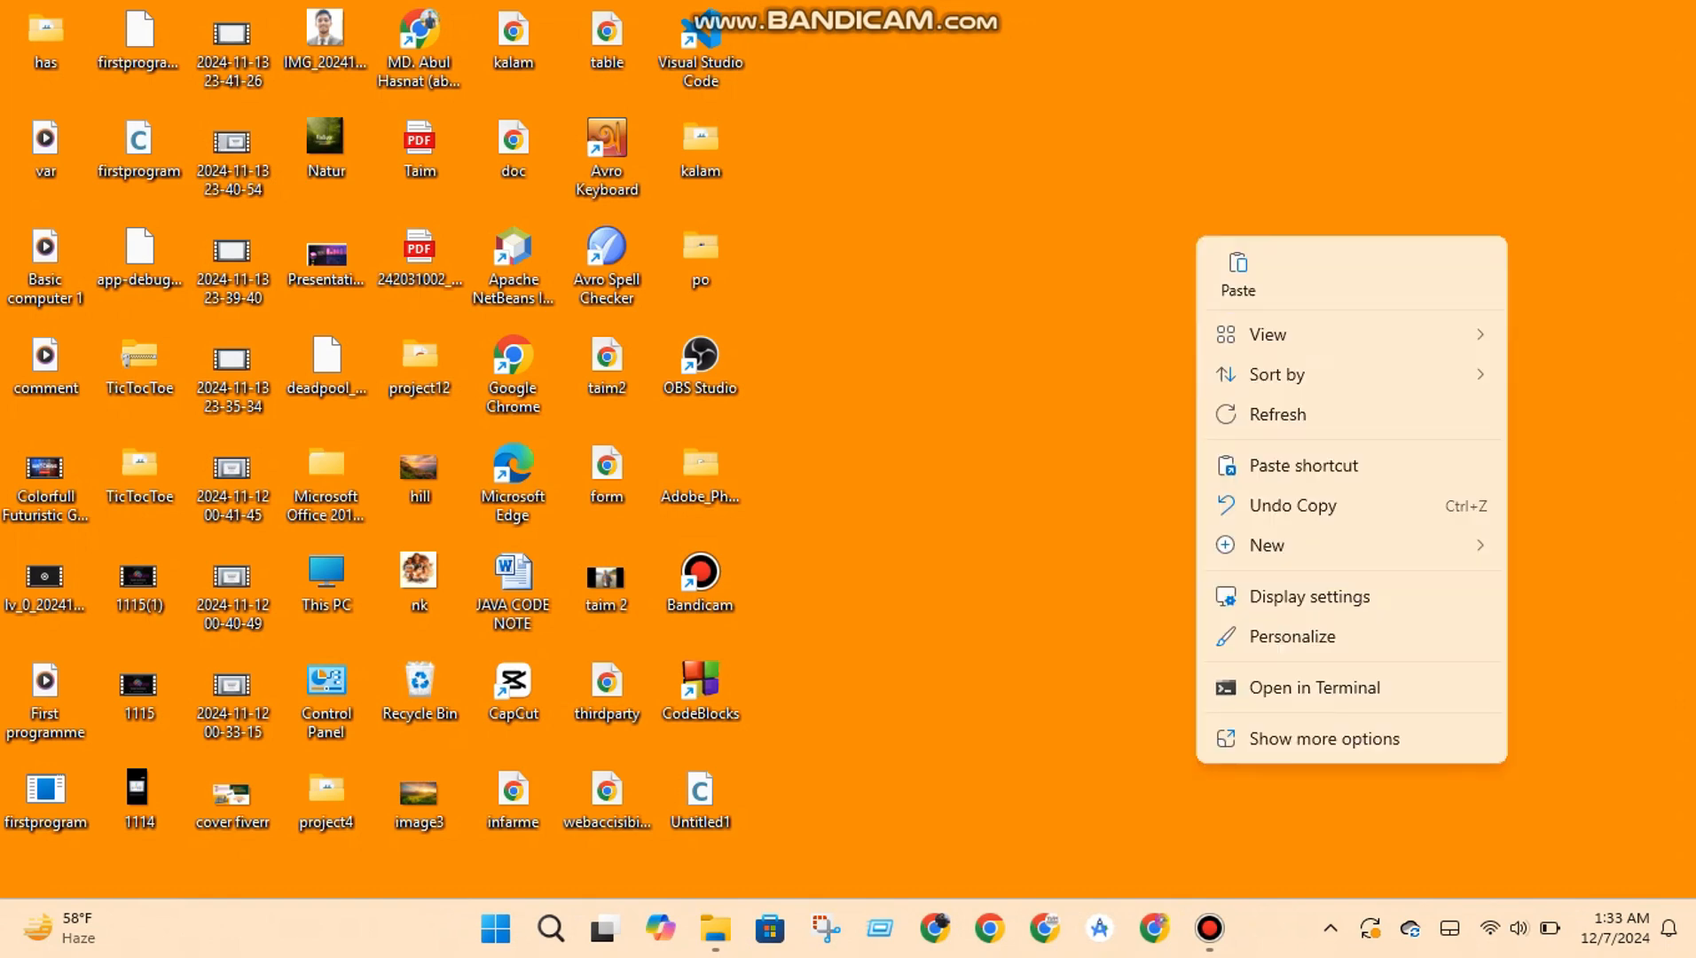
click(1292, 635)
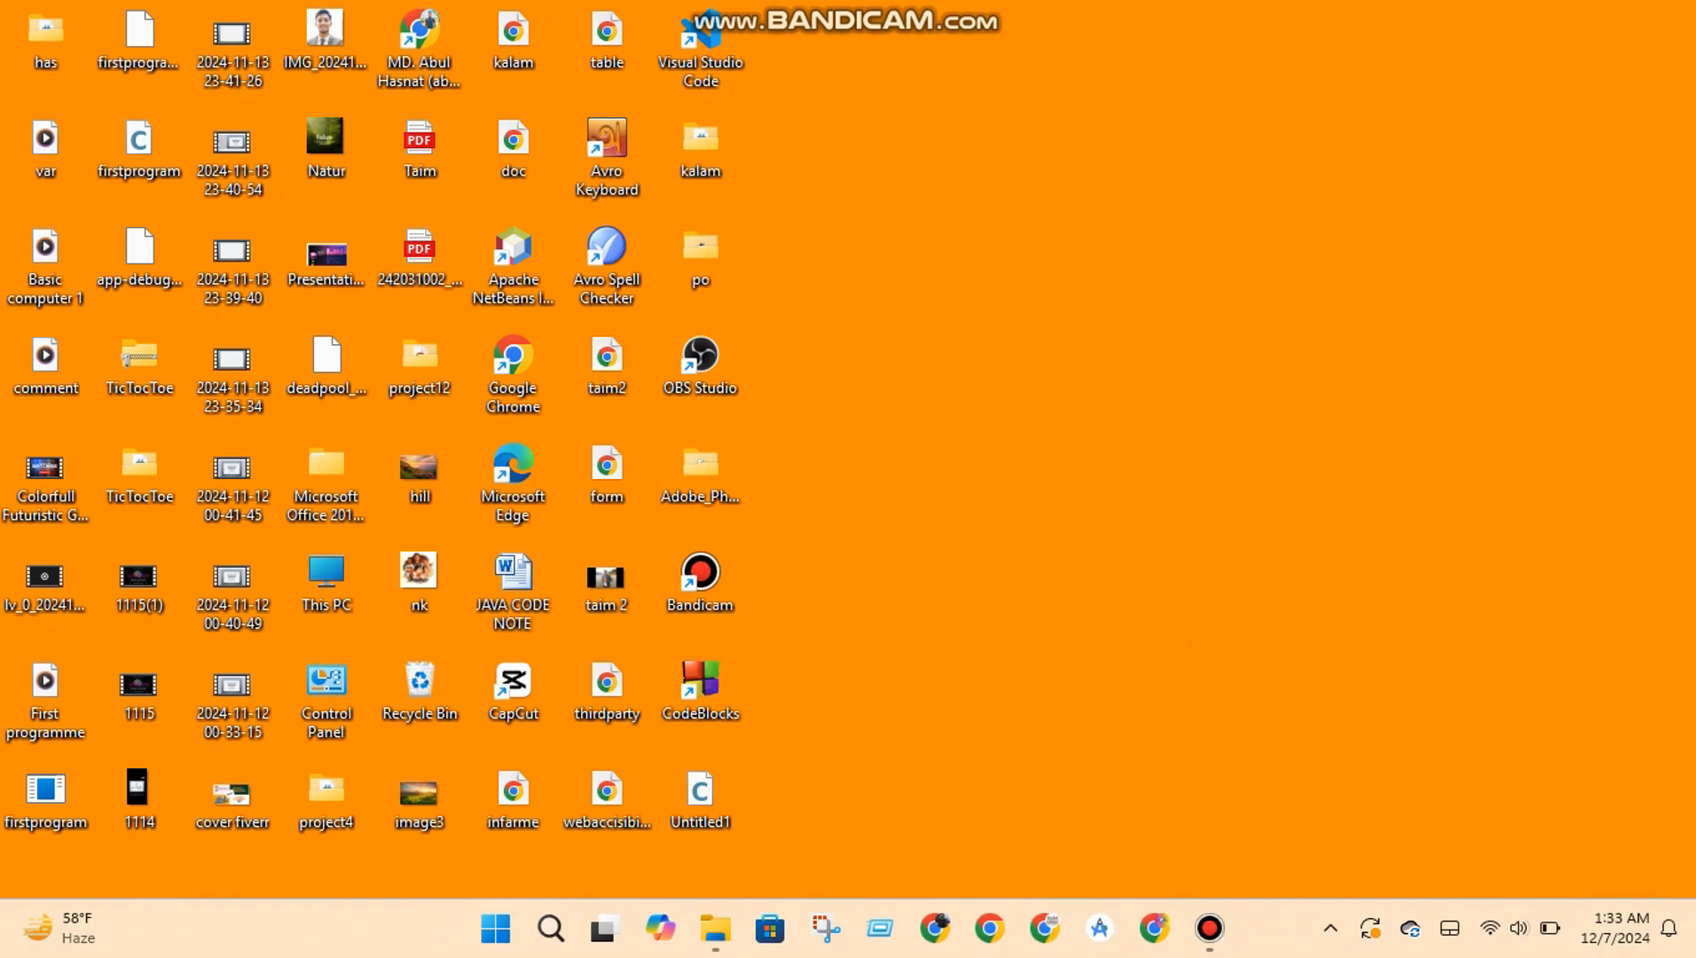
mouse_move(1209, 928)
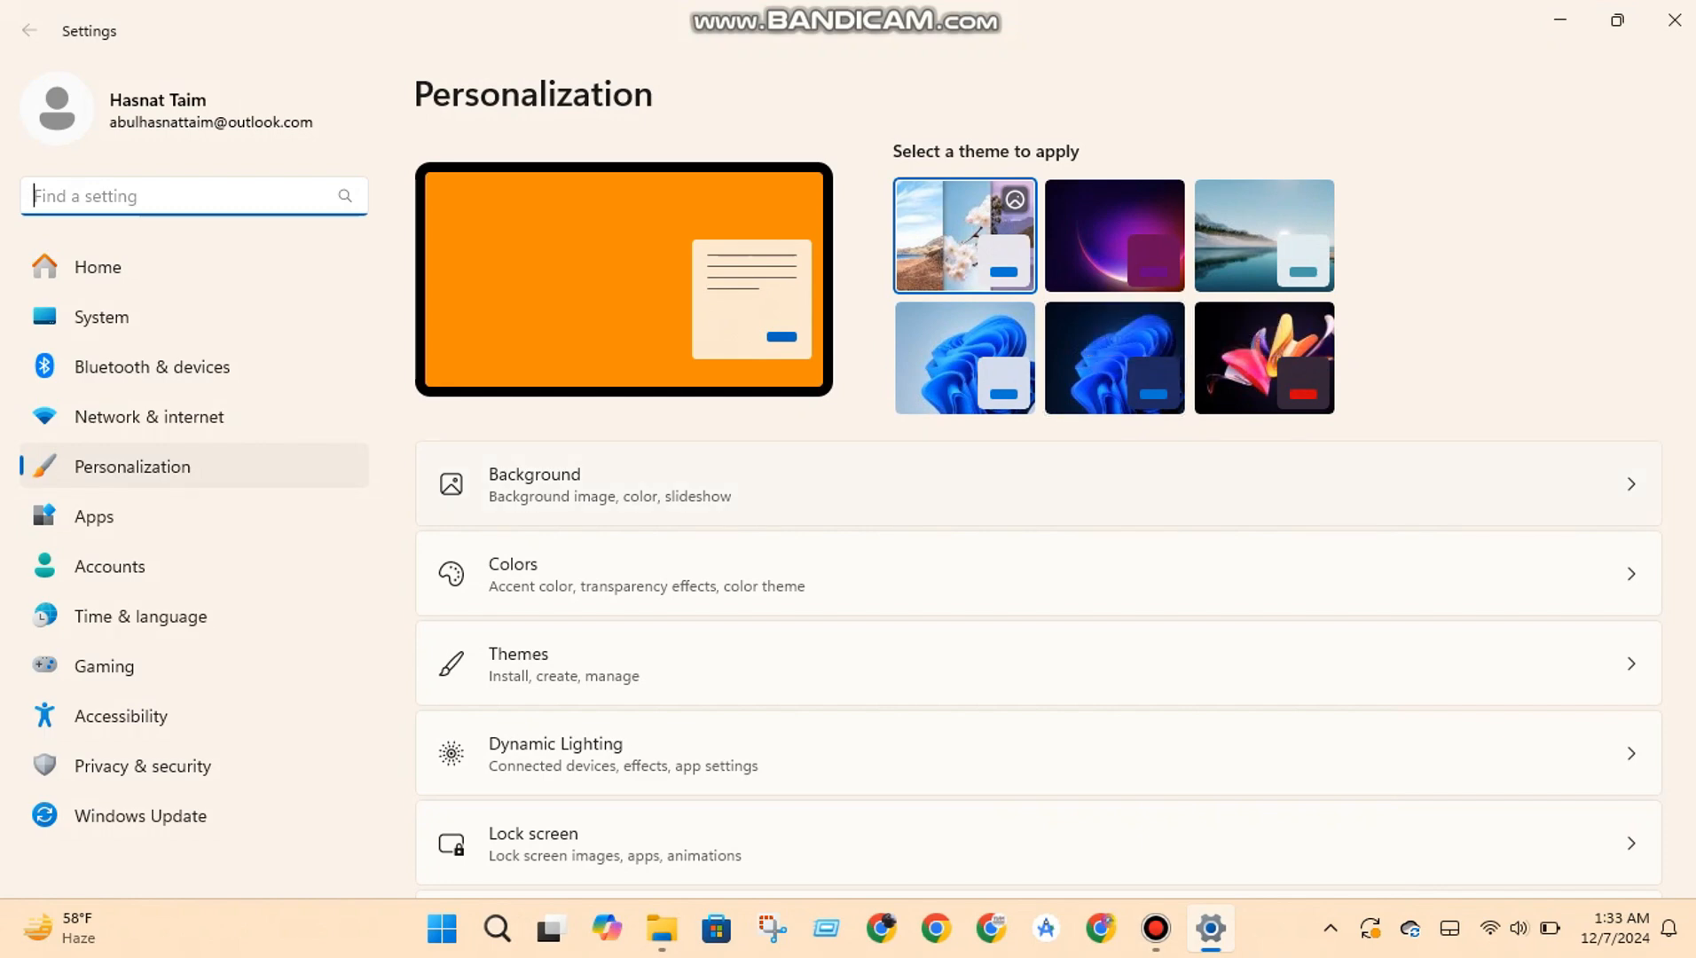
click(609, 483)
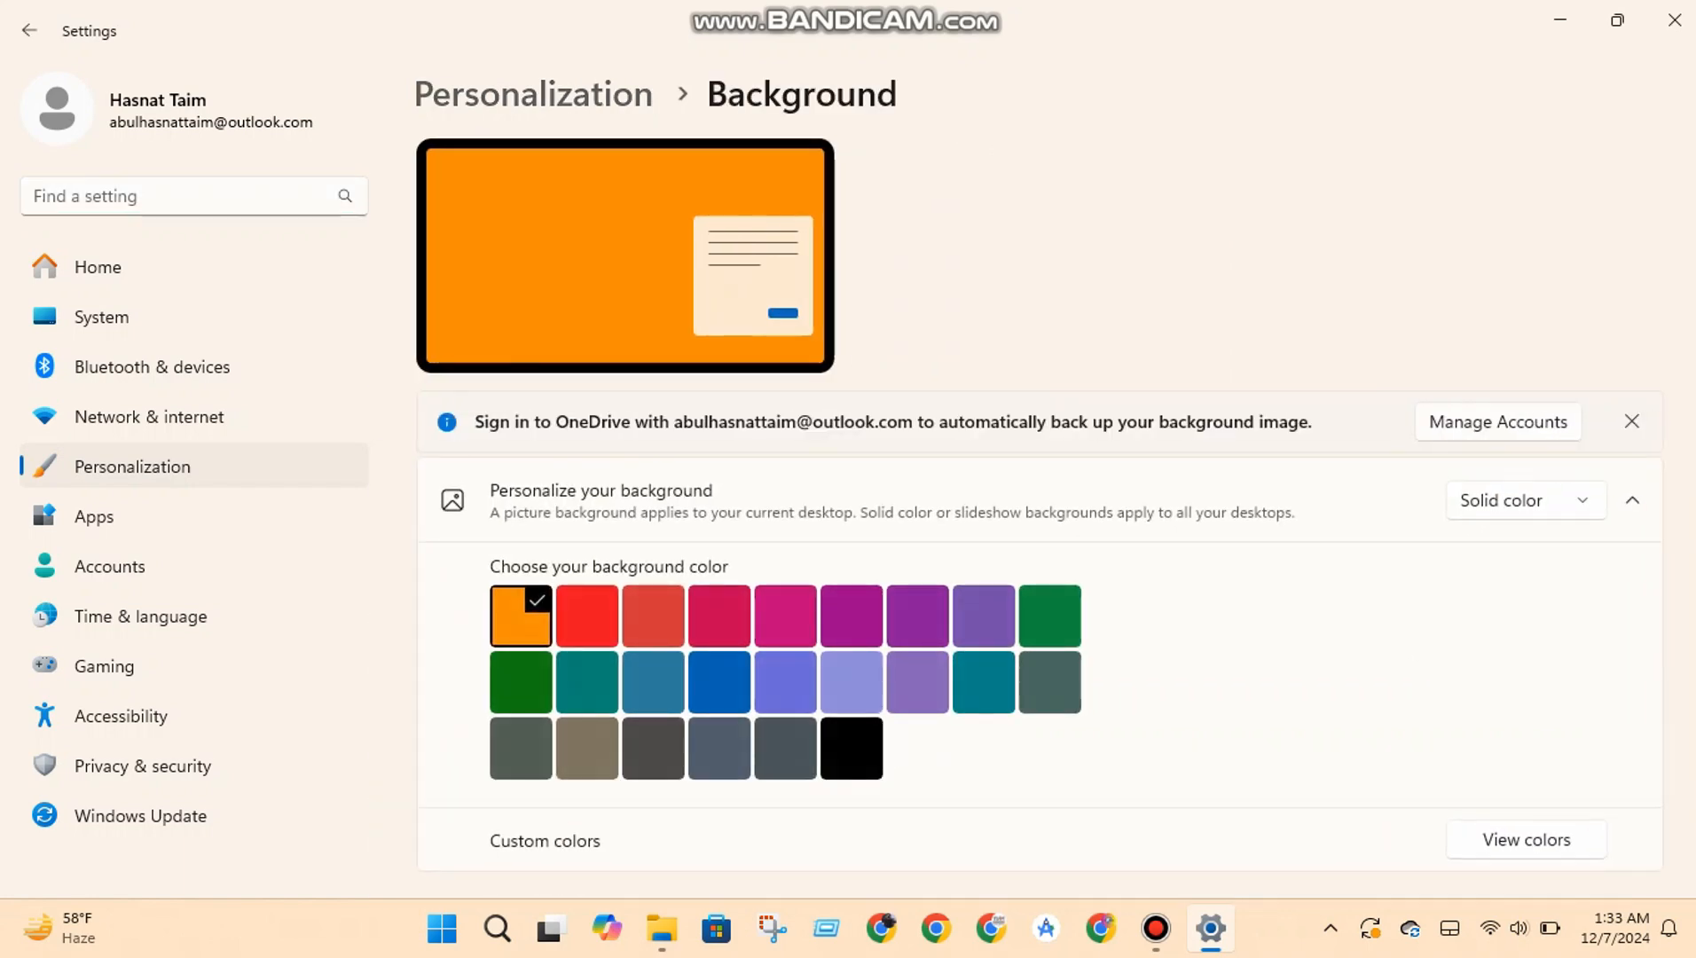
click(1518, 501)
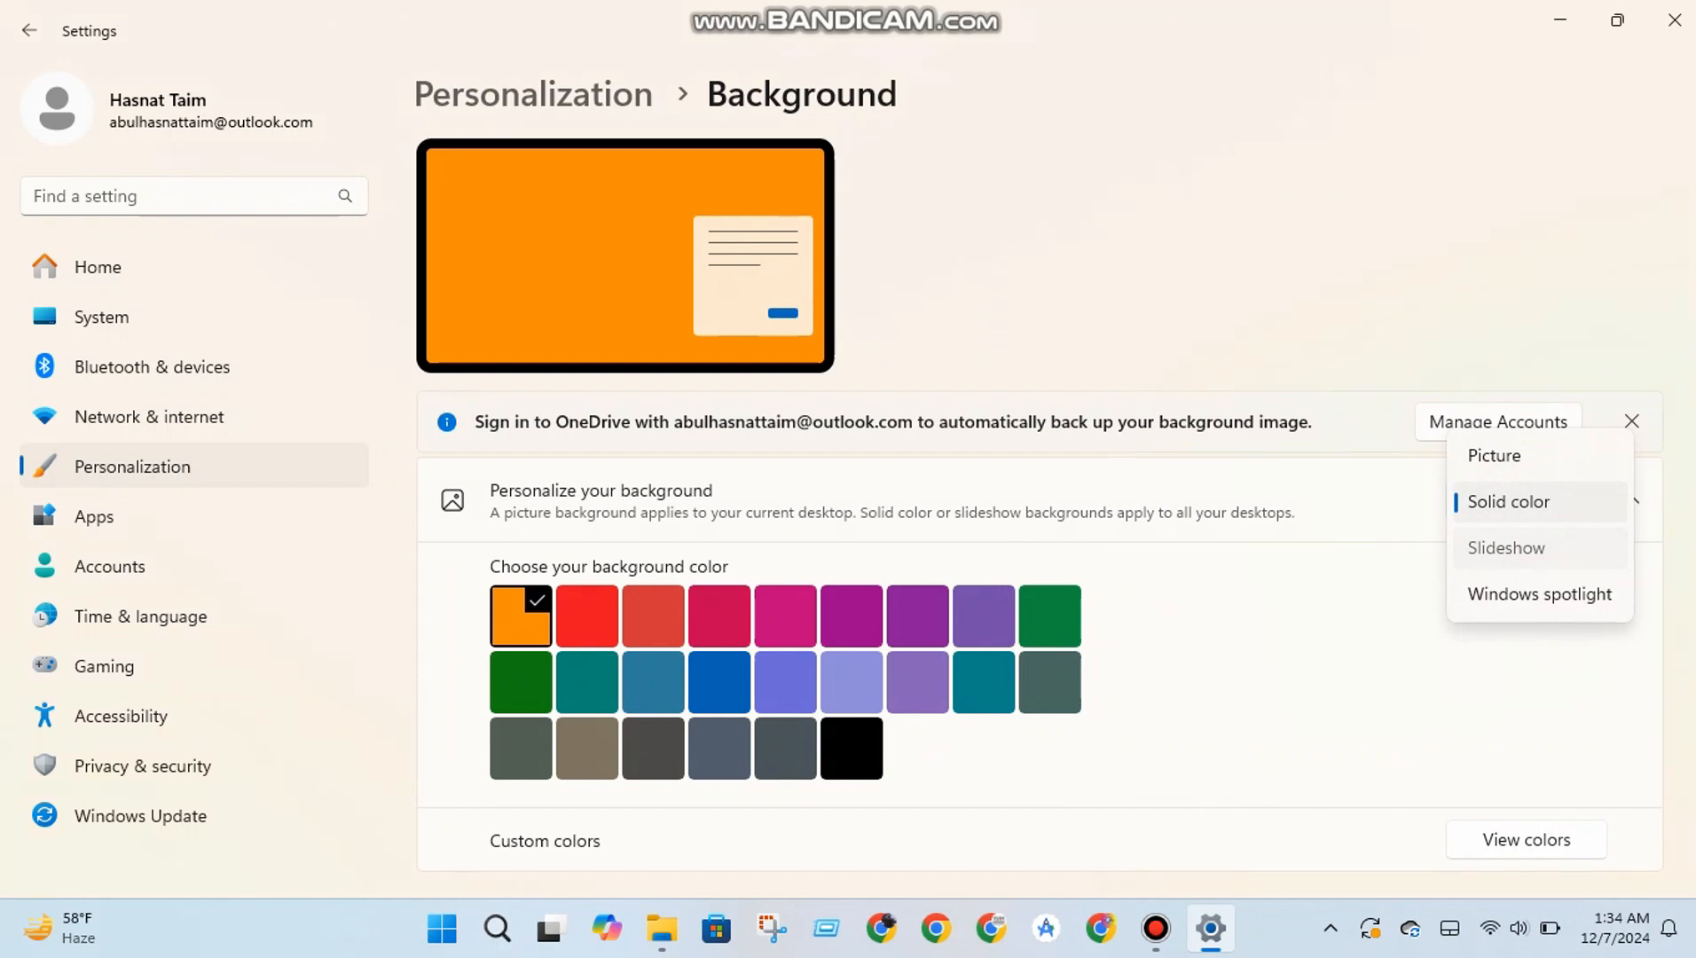
click(1506, 548)
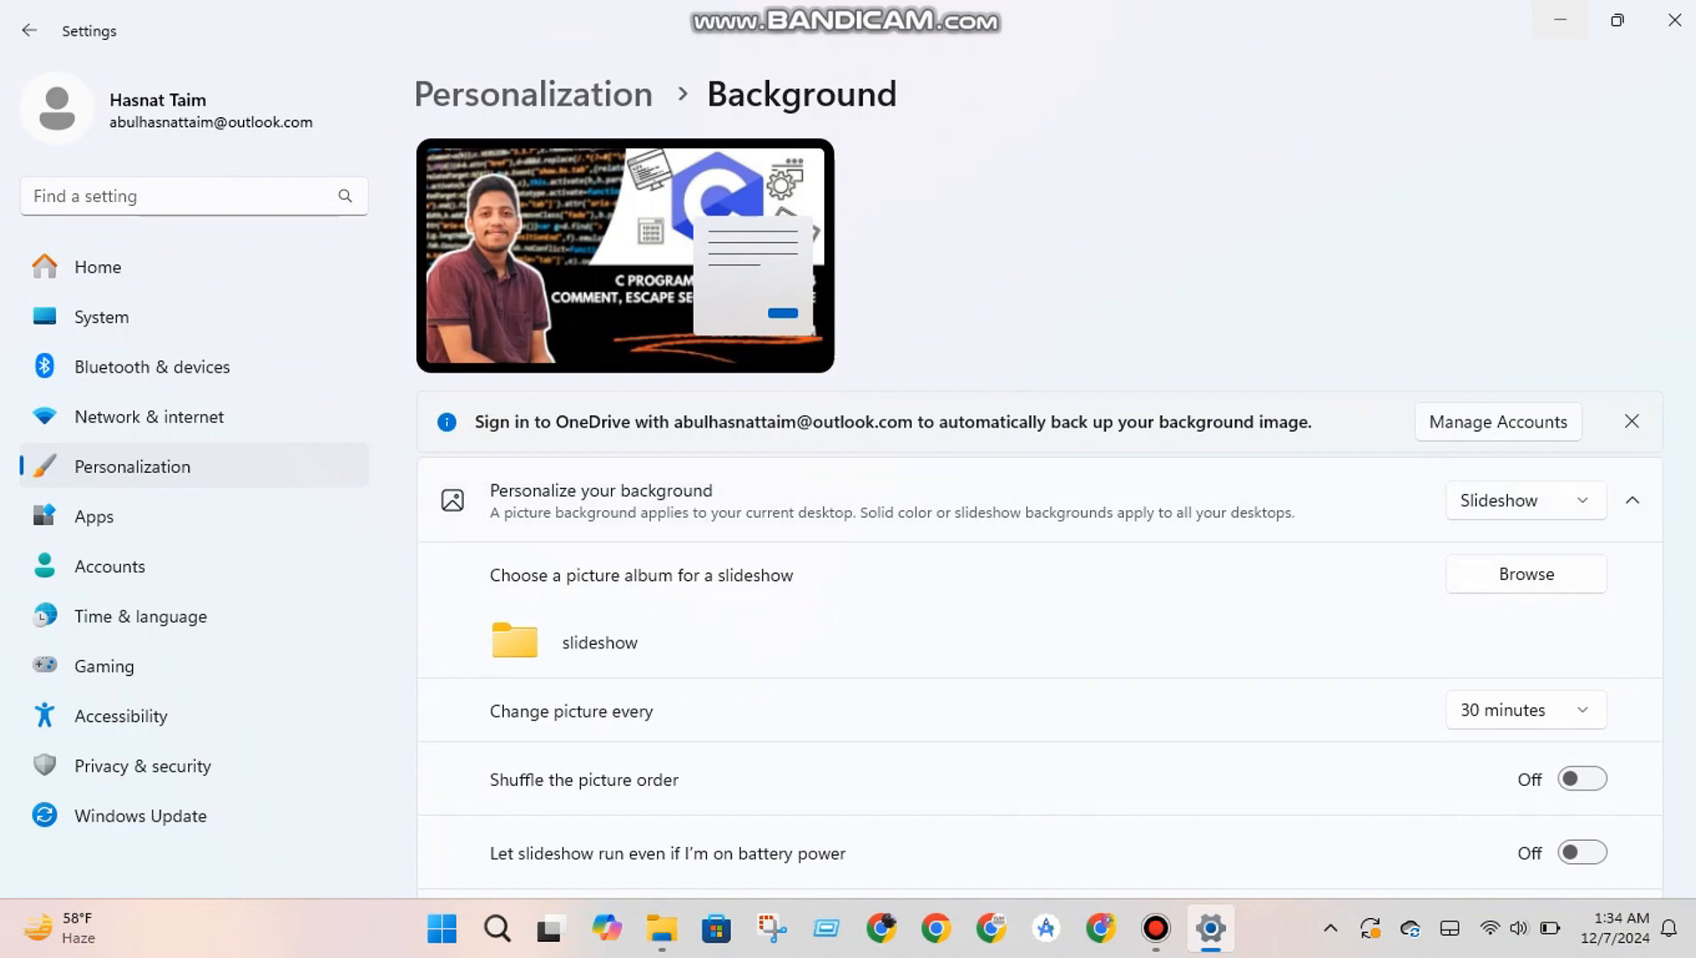
click(1560, 20)
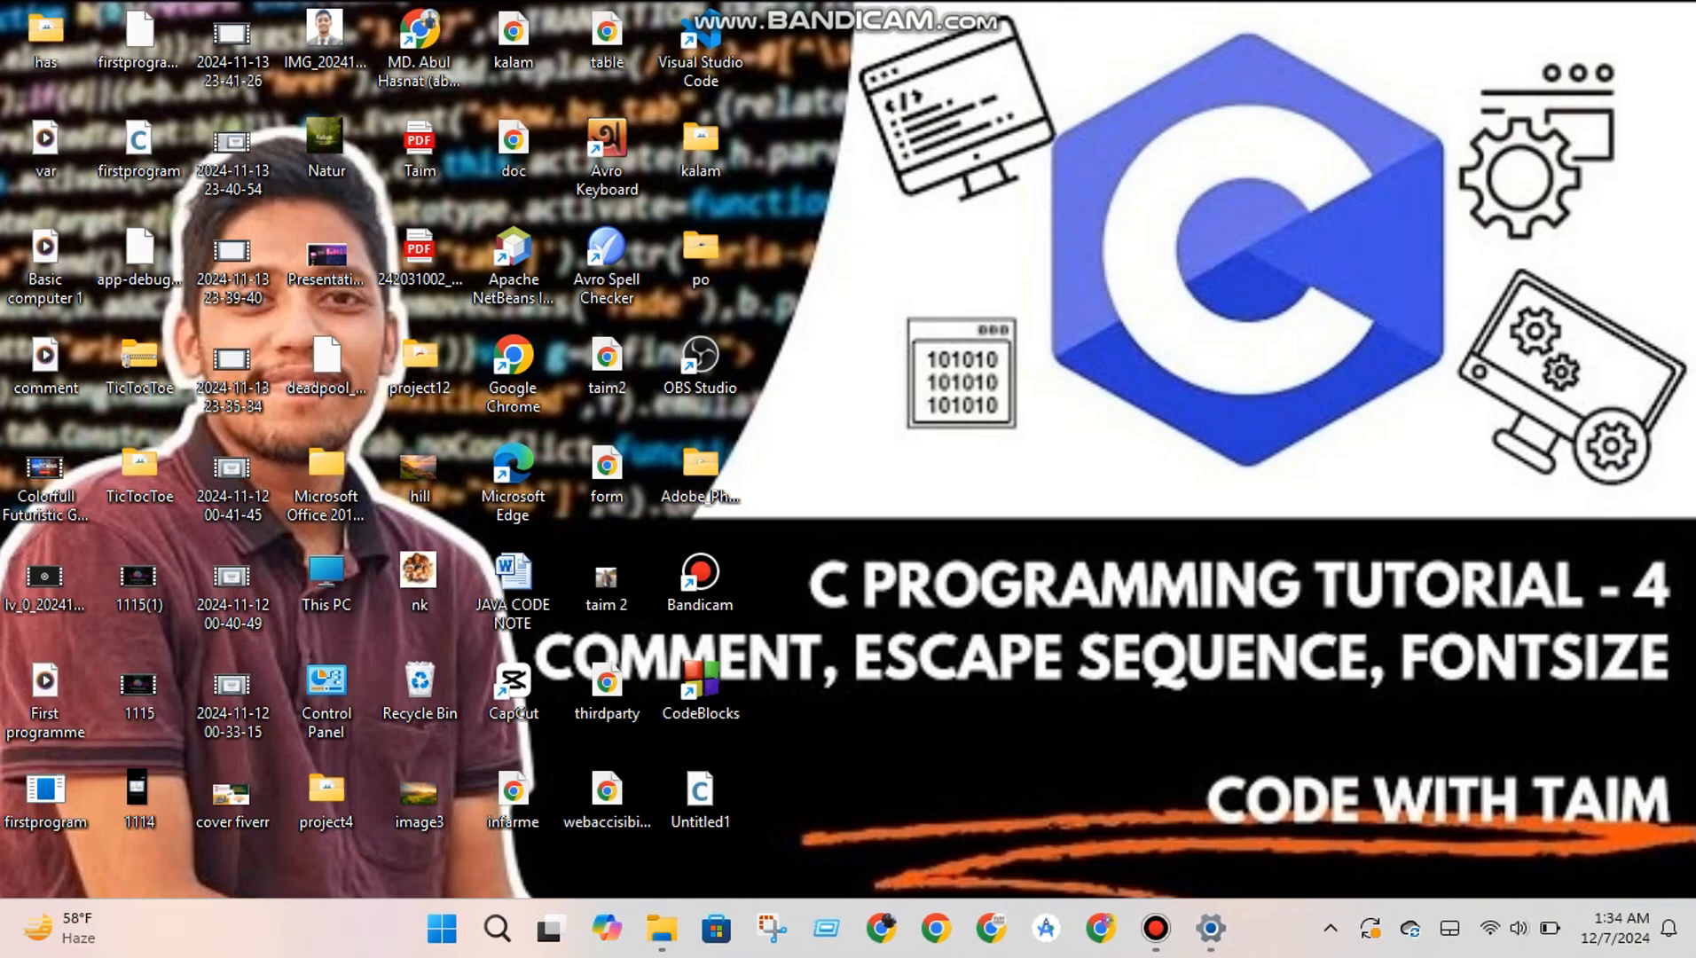
Create a new folder named "slideshow 2" in the Downloads folder in File Explorer.
click(661, 927)
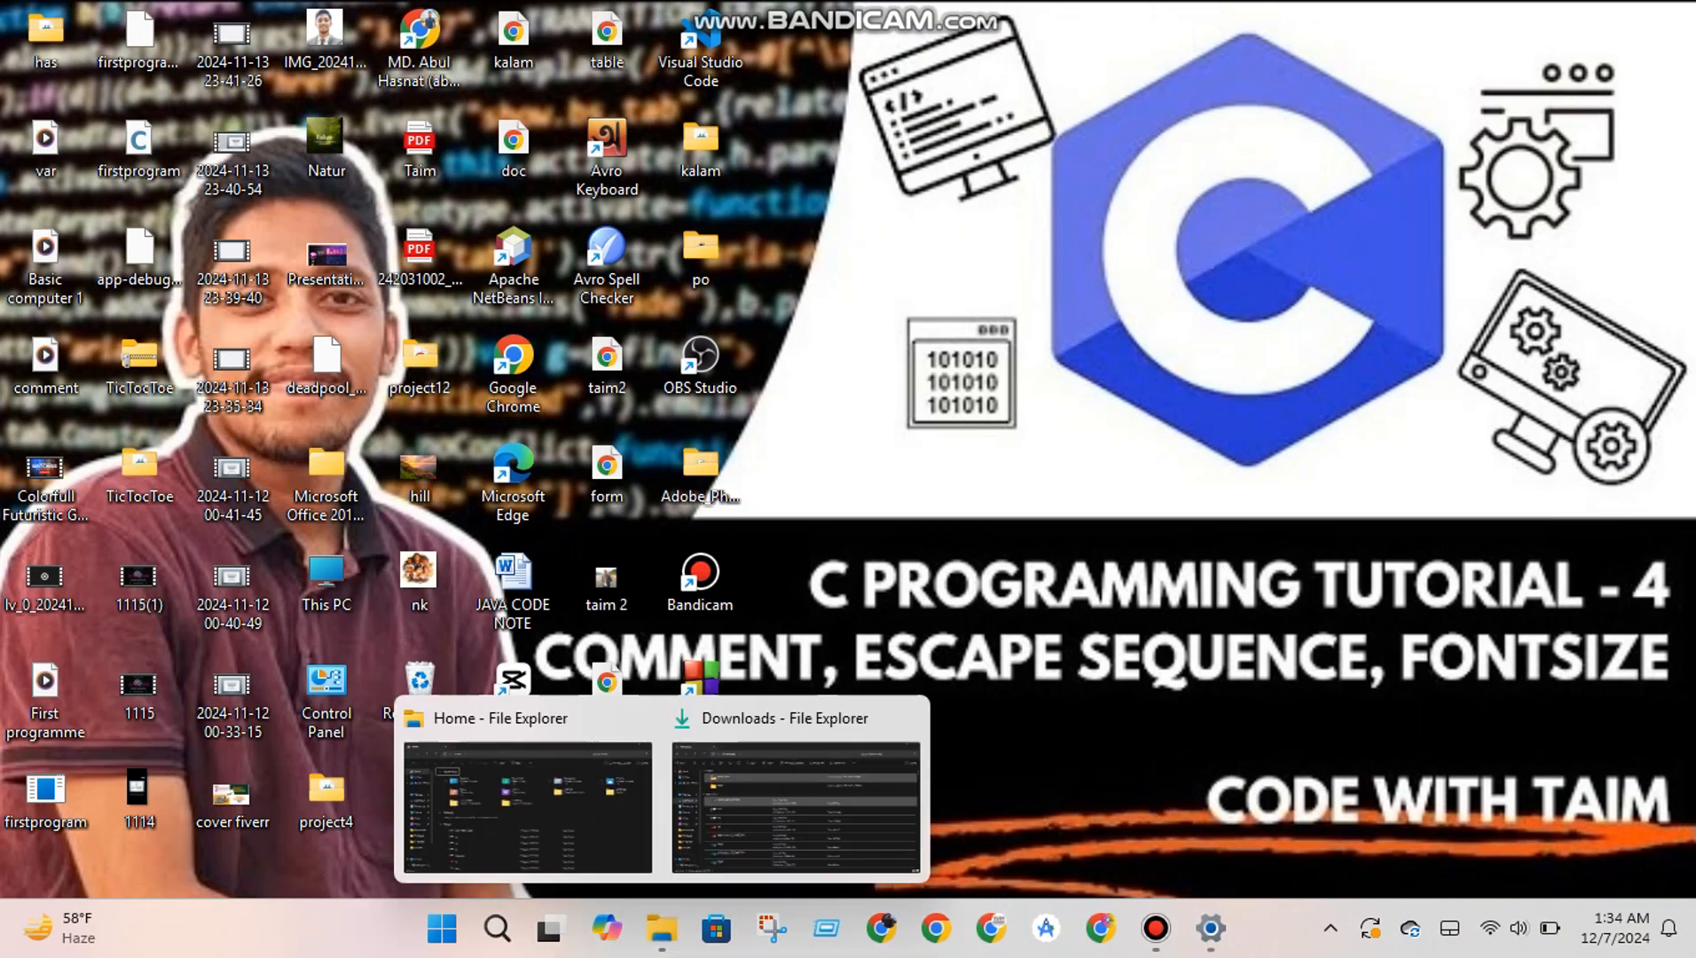
click(796, 802)
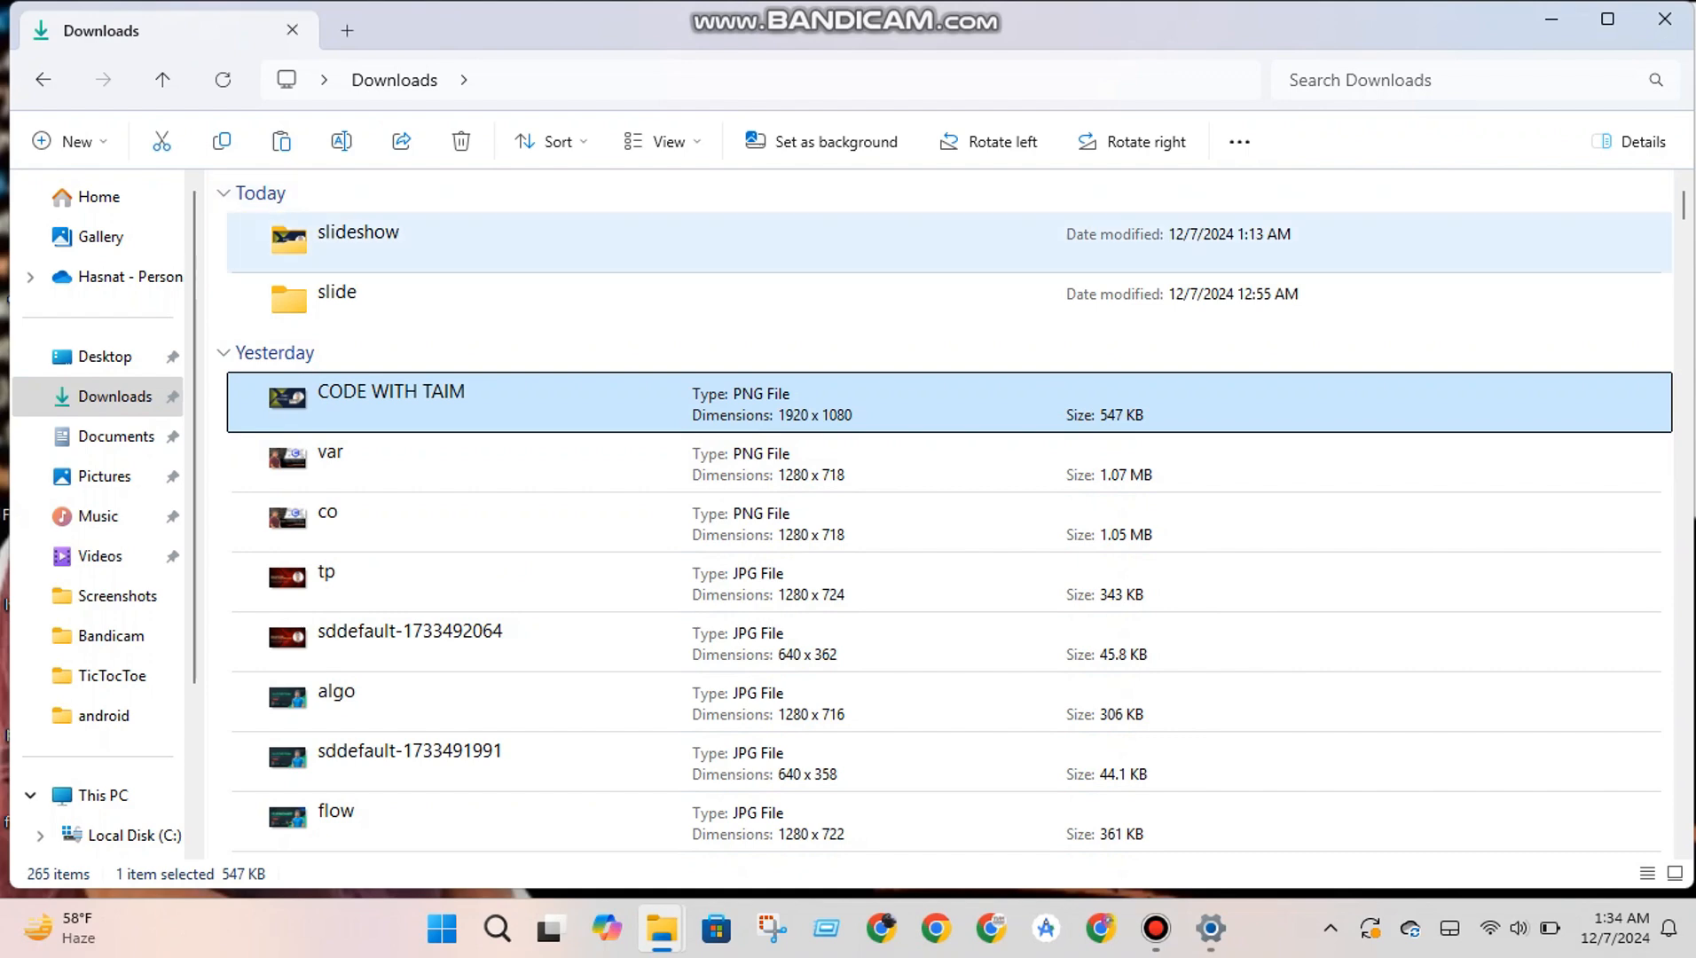
click(71, 141)
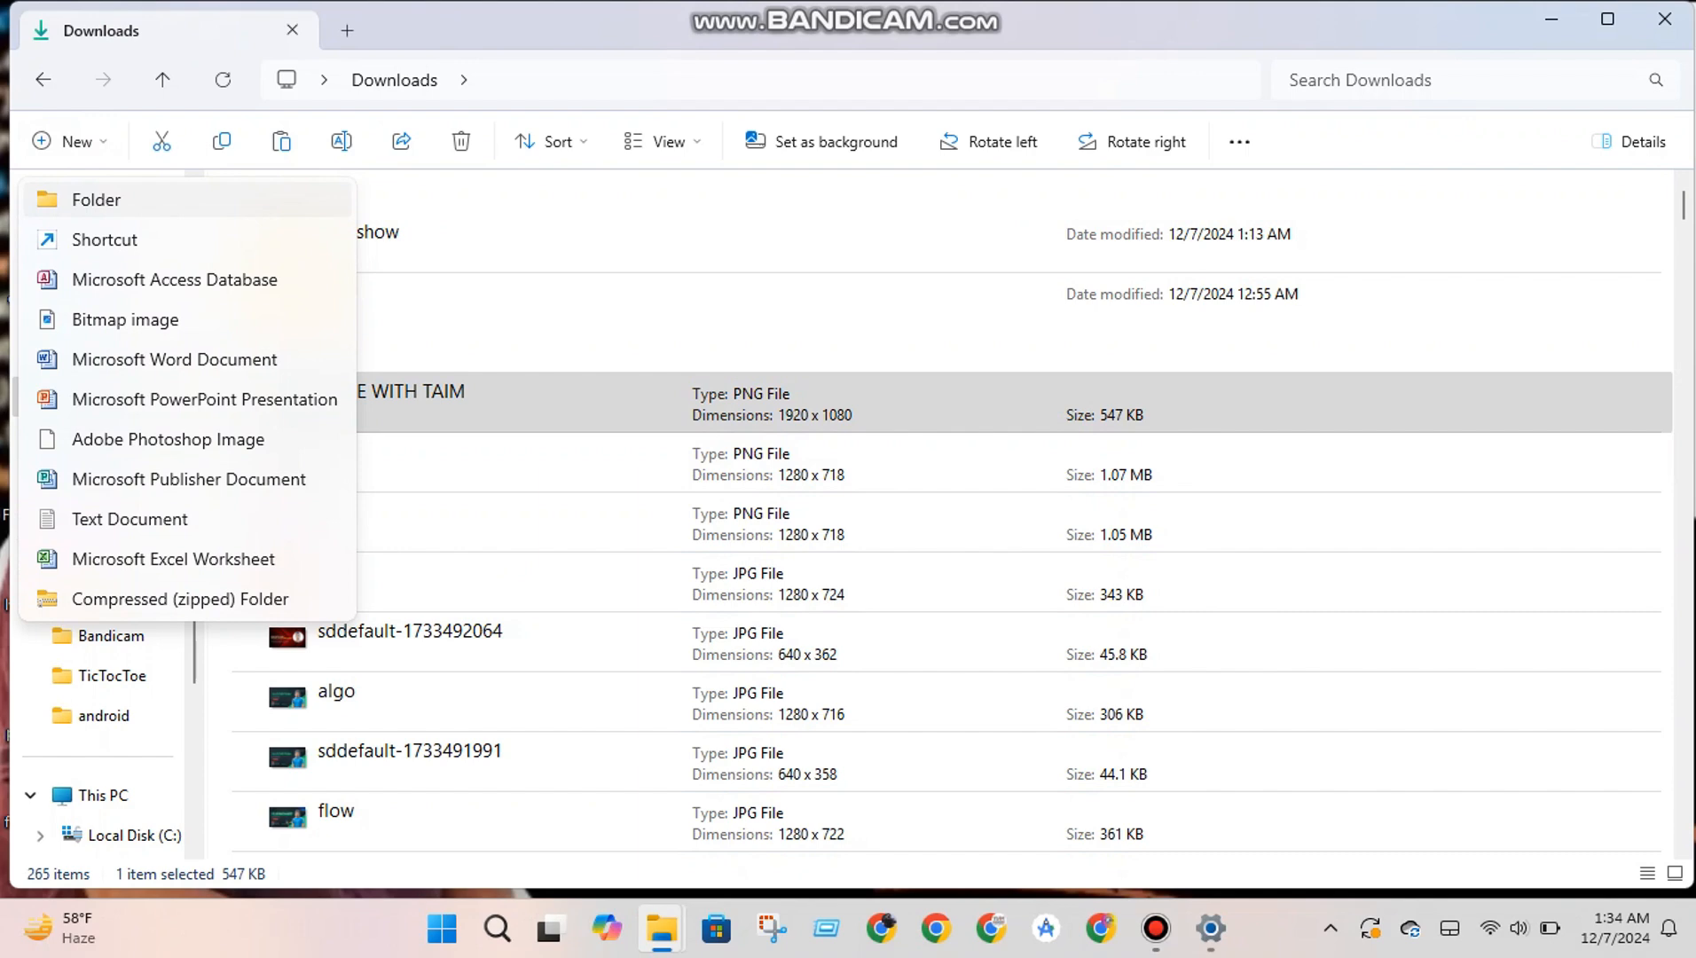
click(96, 198)
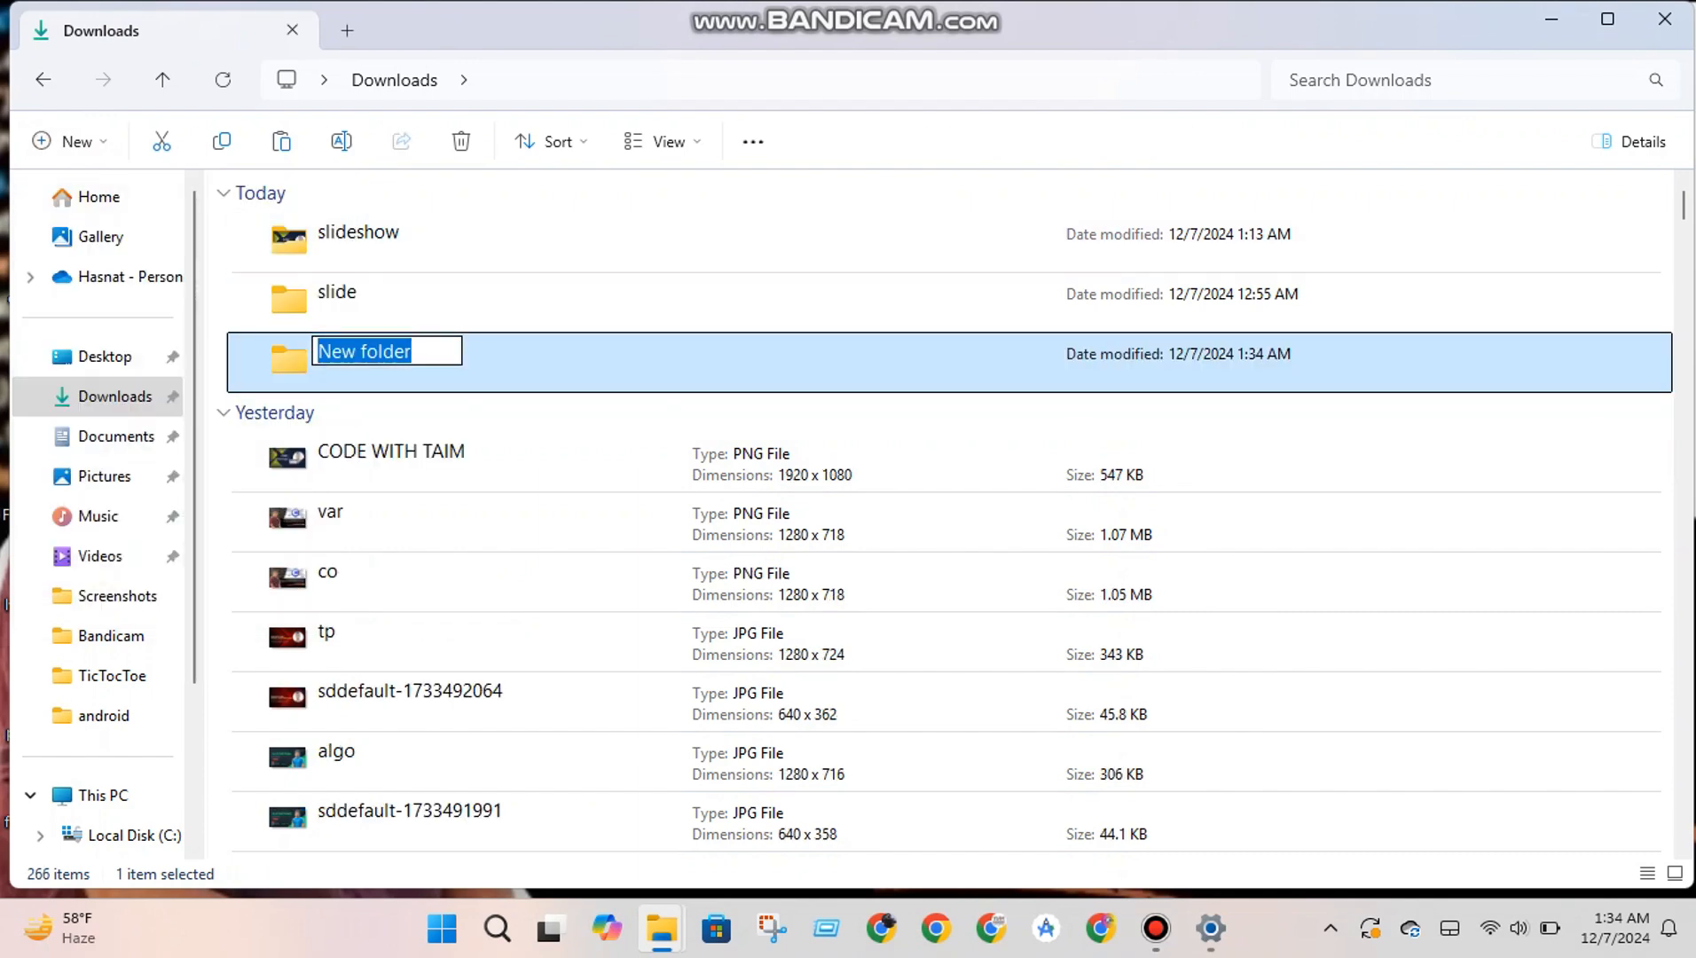
key(BackSpace)
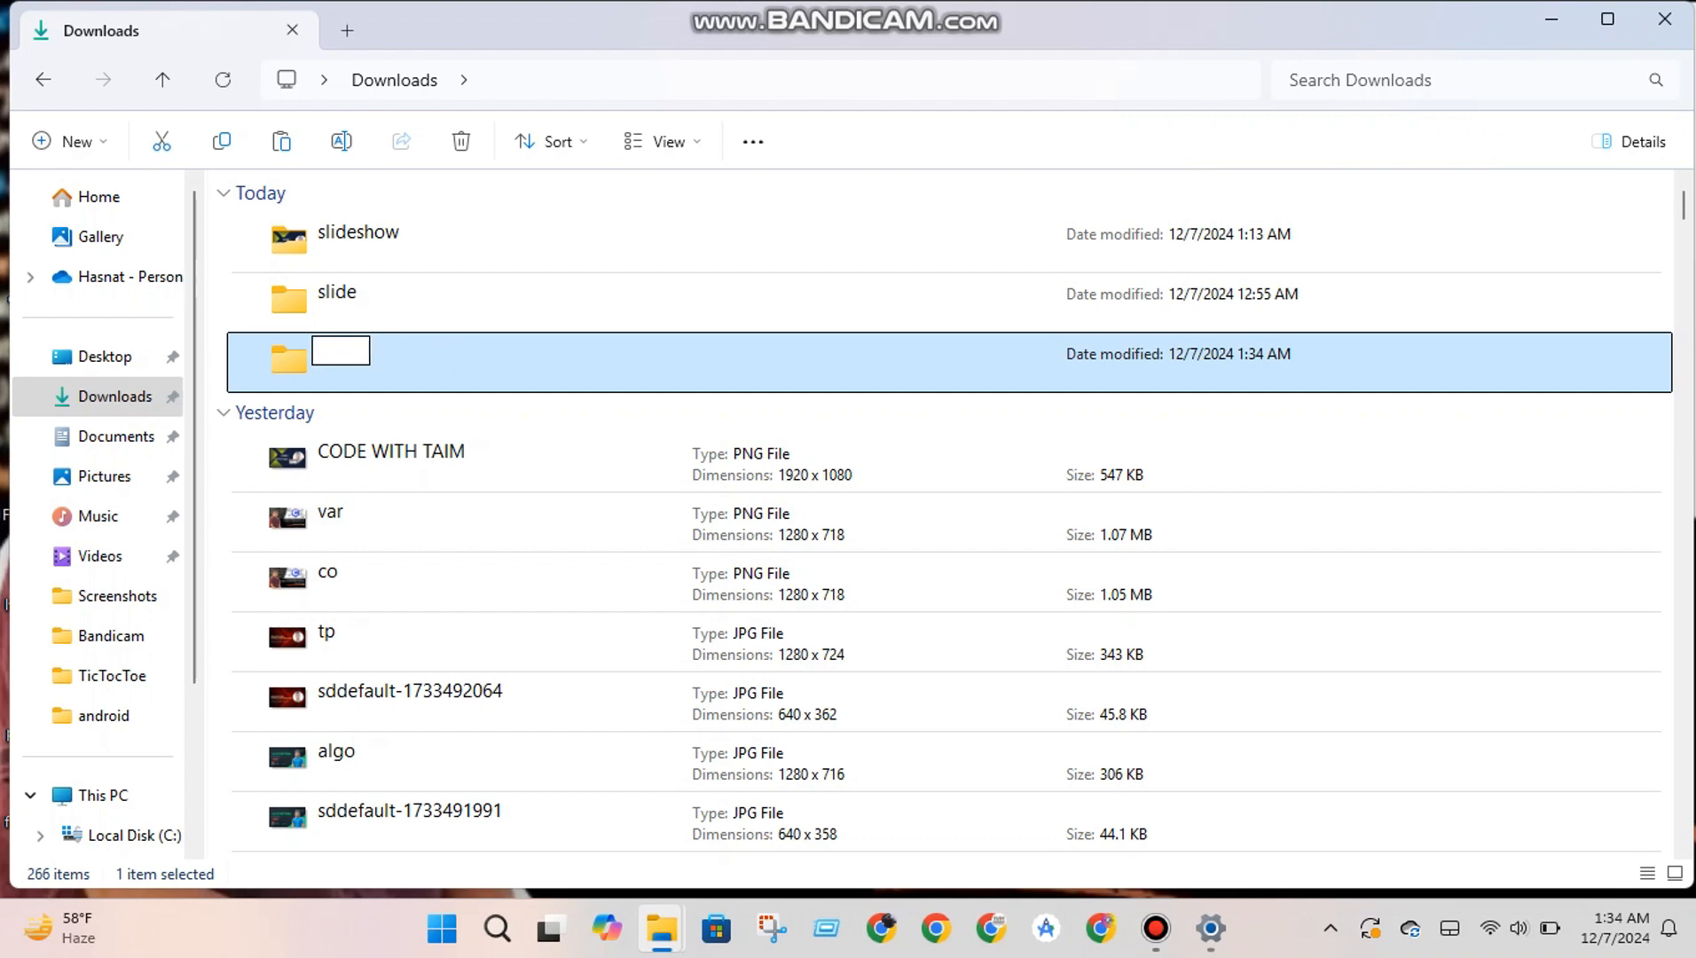
text(slides)
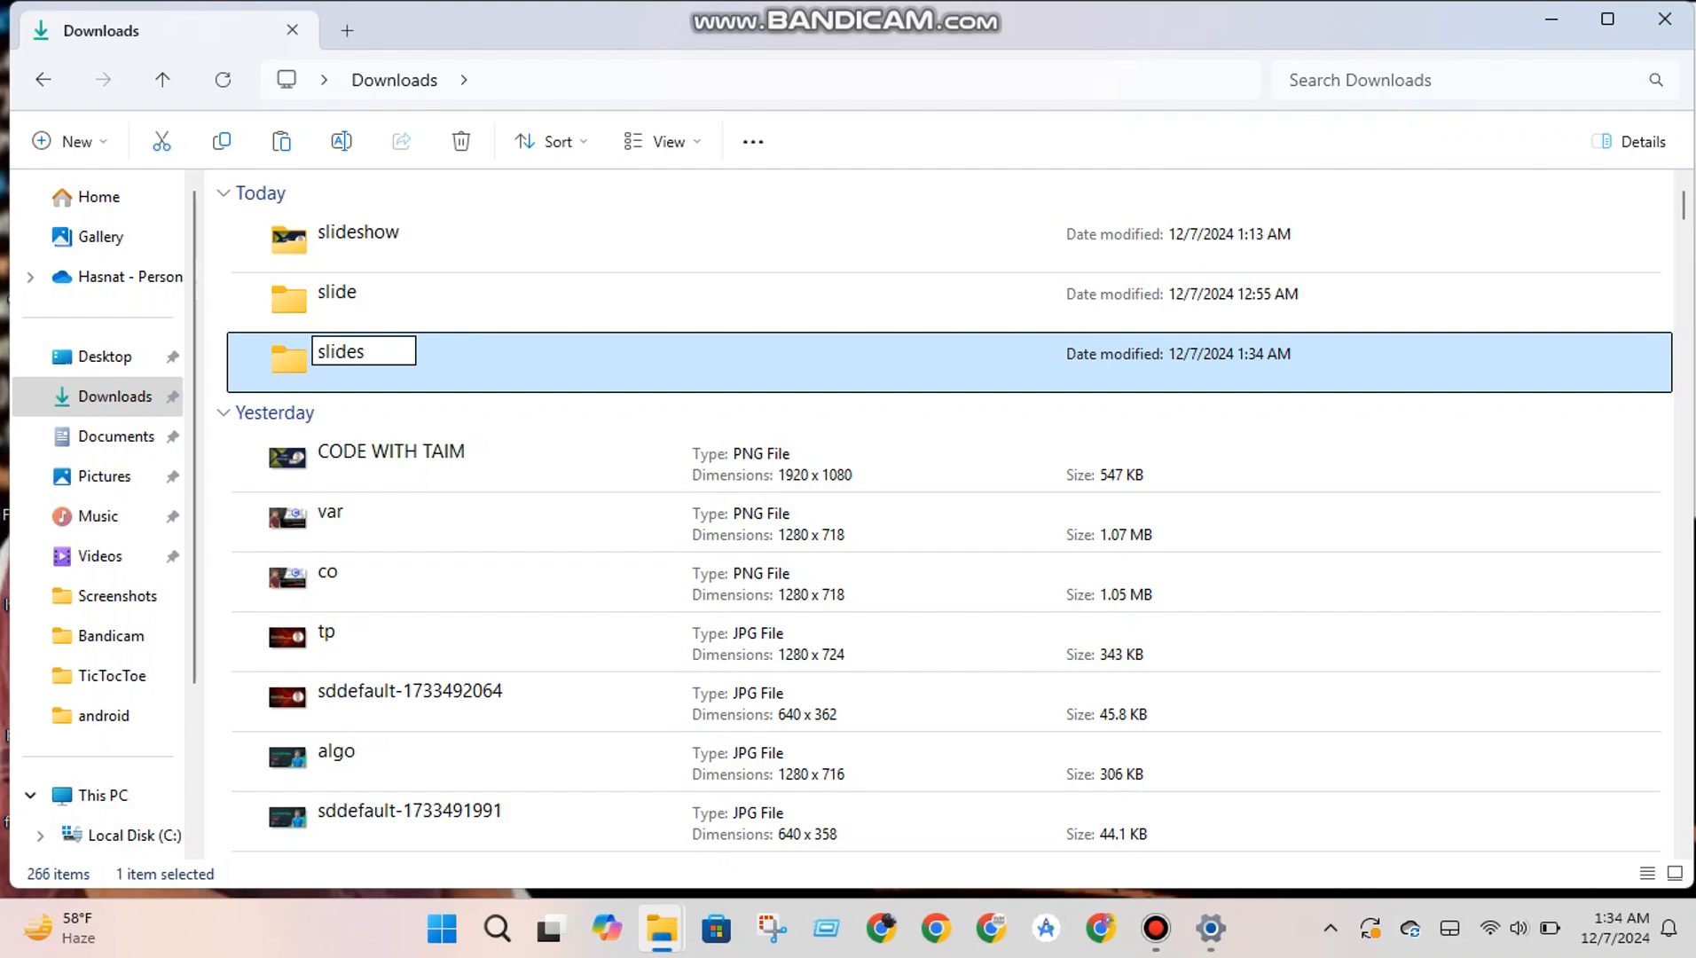
text(how 2)
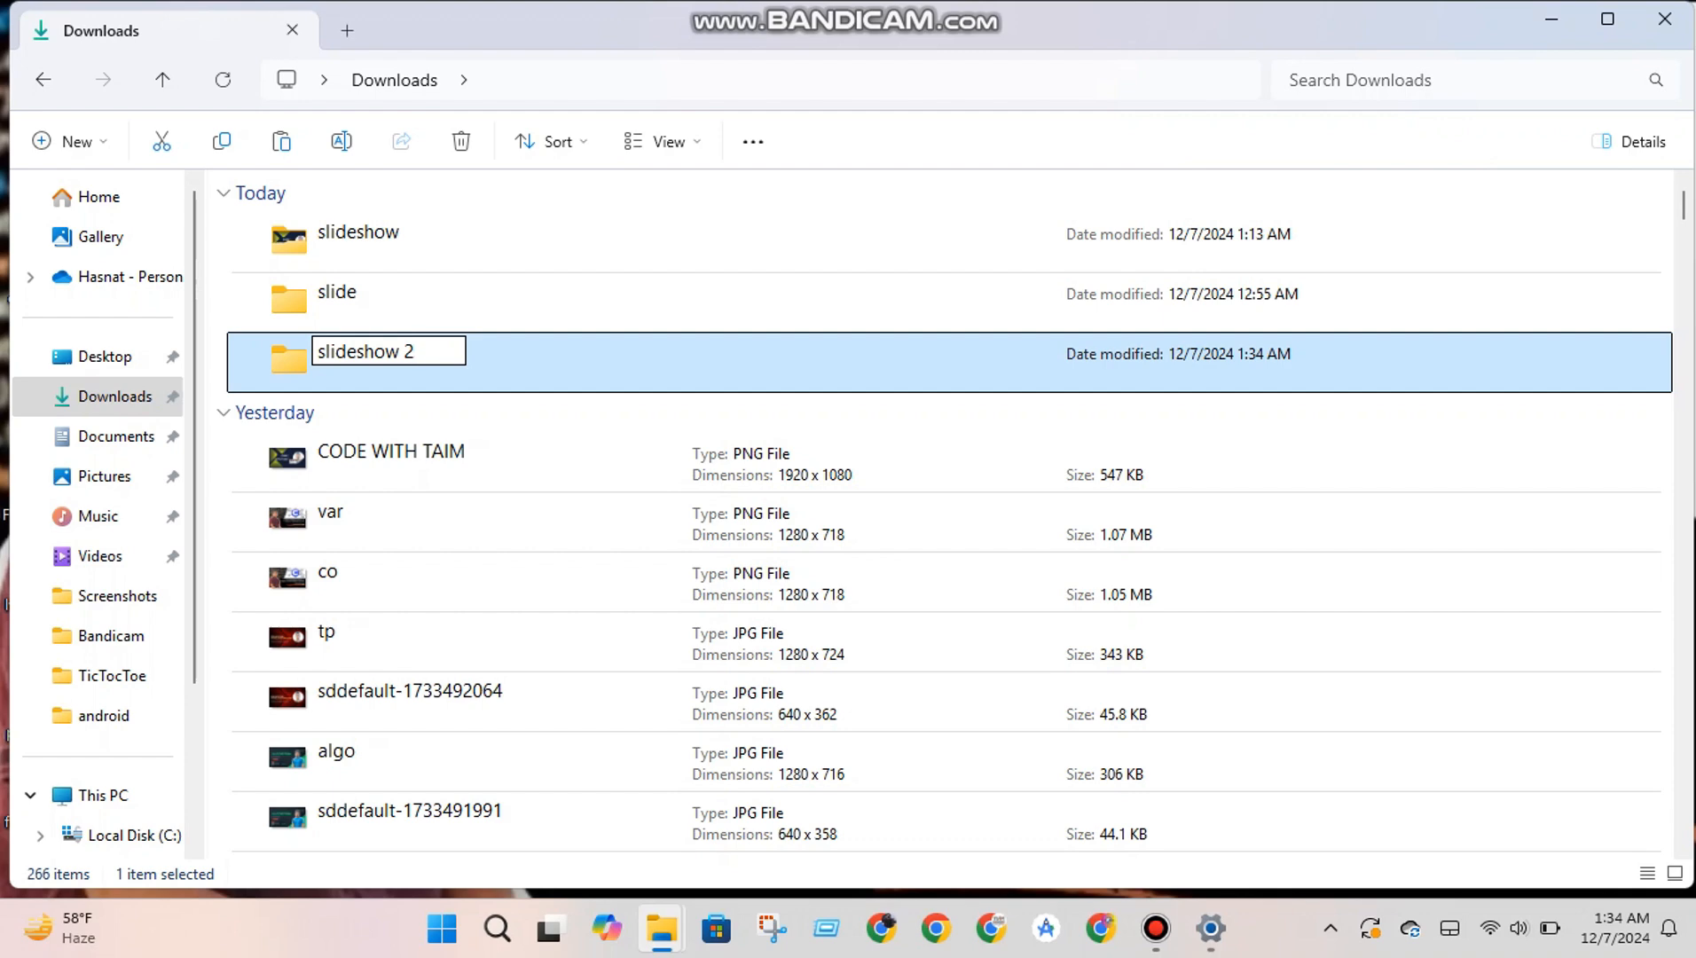
key(Return)
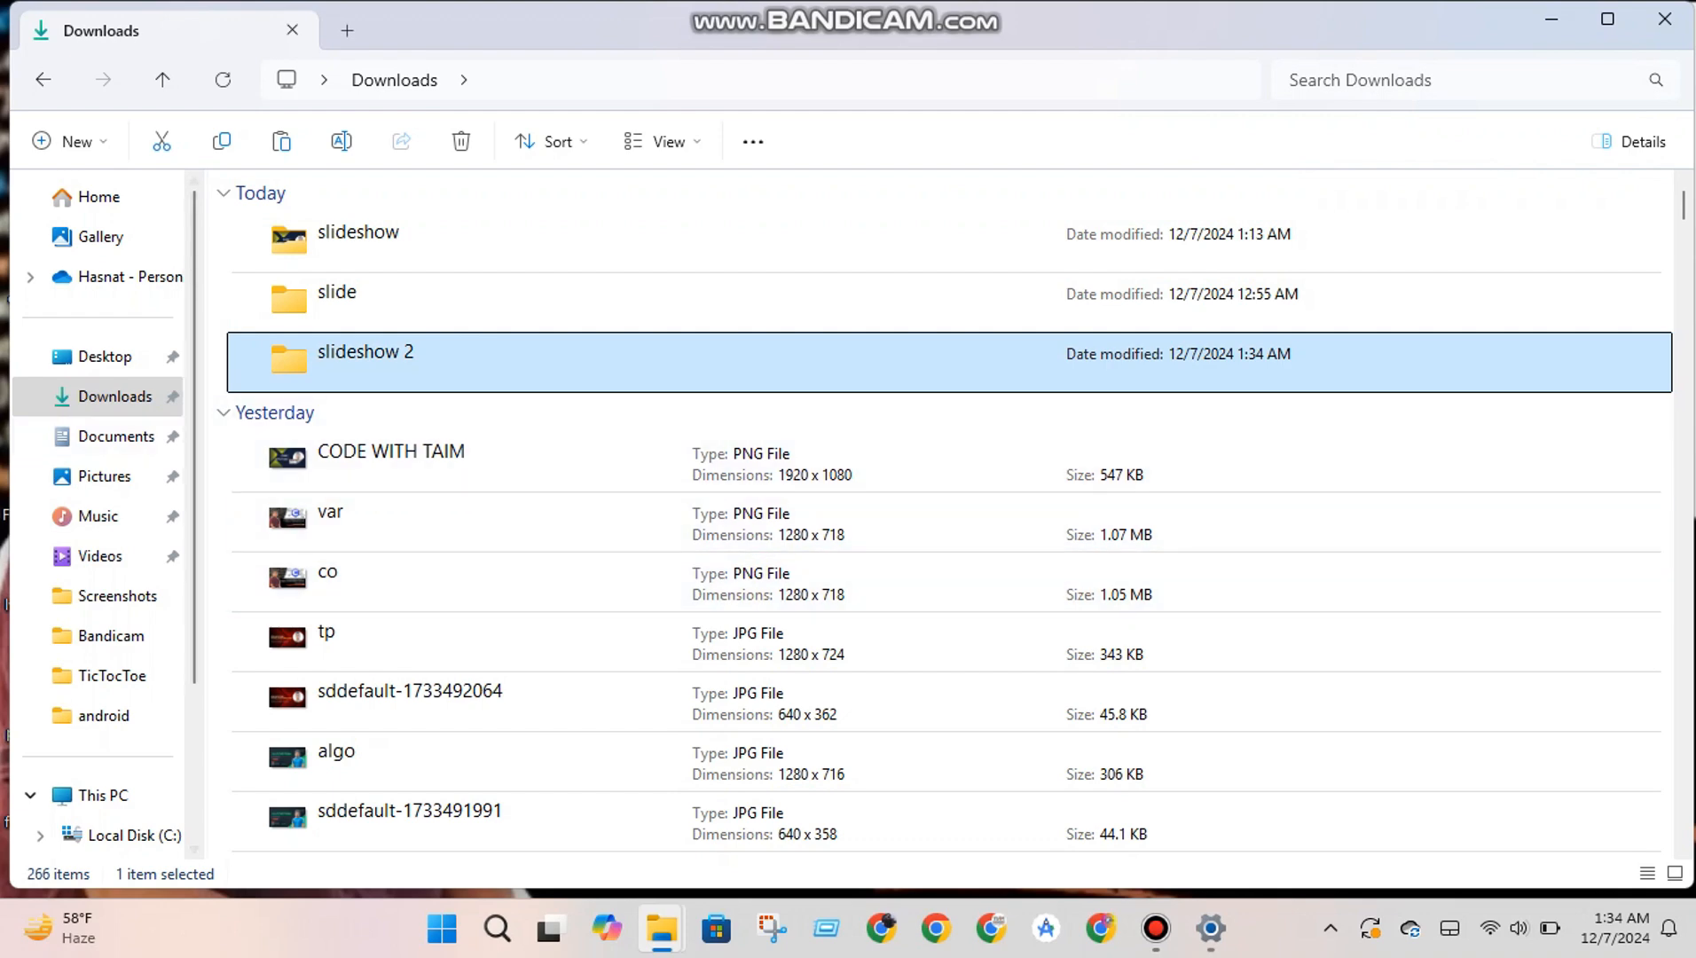
Copy the CODE WITH TAIM, var, co and tp images from Downloads into the slideshow 2 folder and close File Explorer.
drag(227, 433, 512, 645)
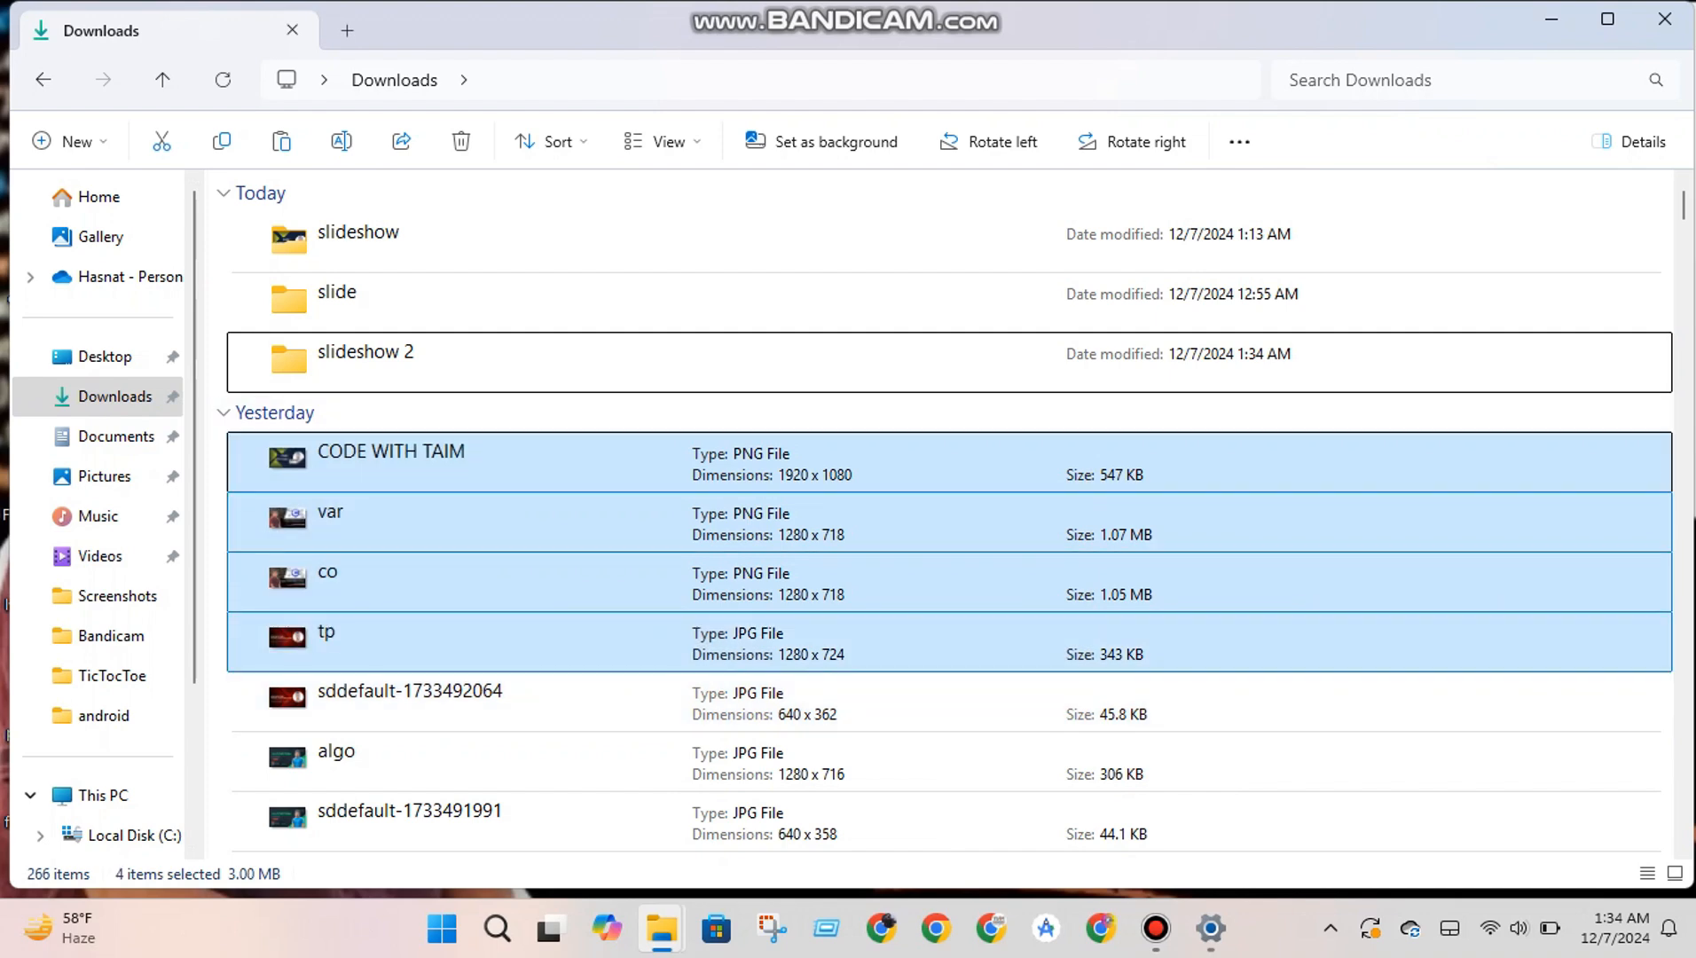
key(ctrl+c)
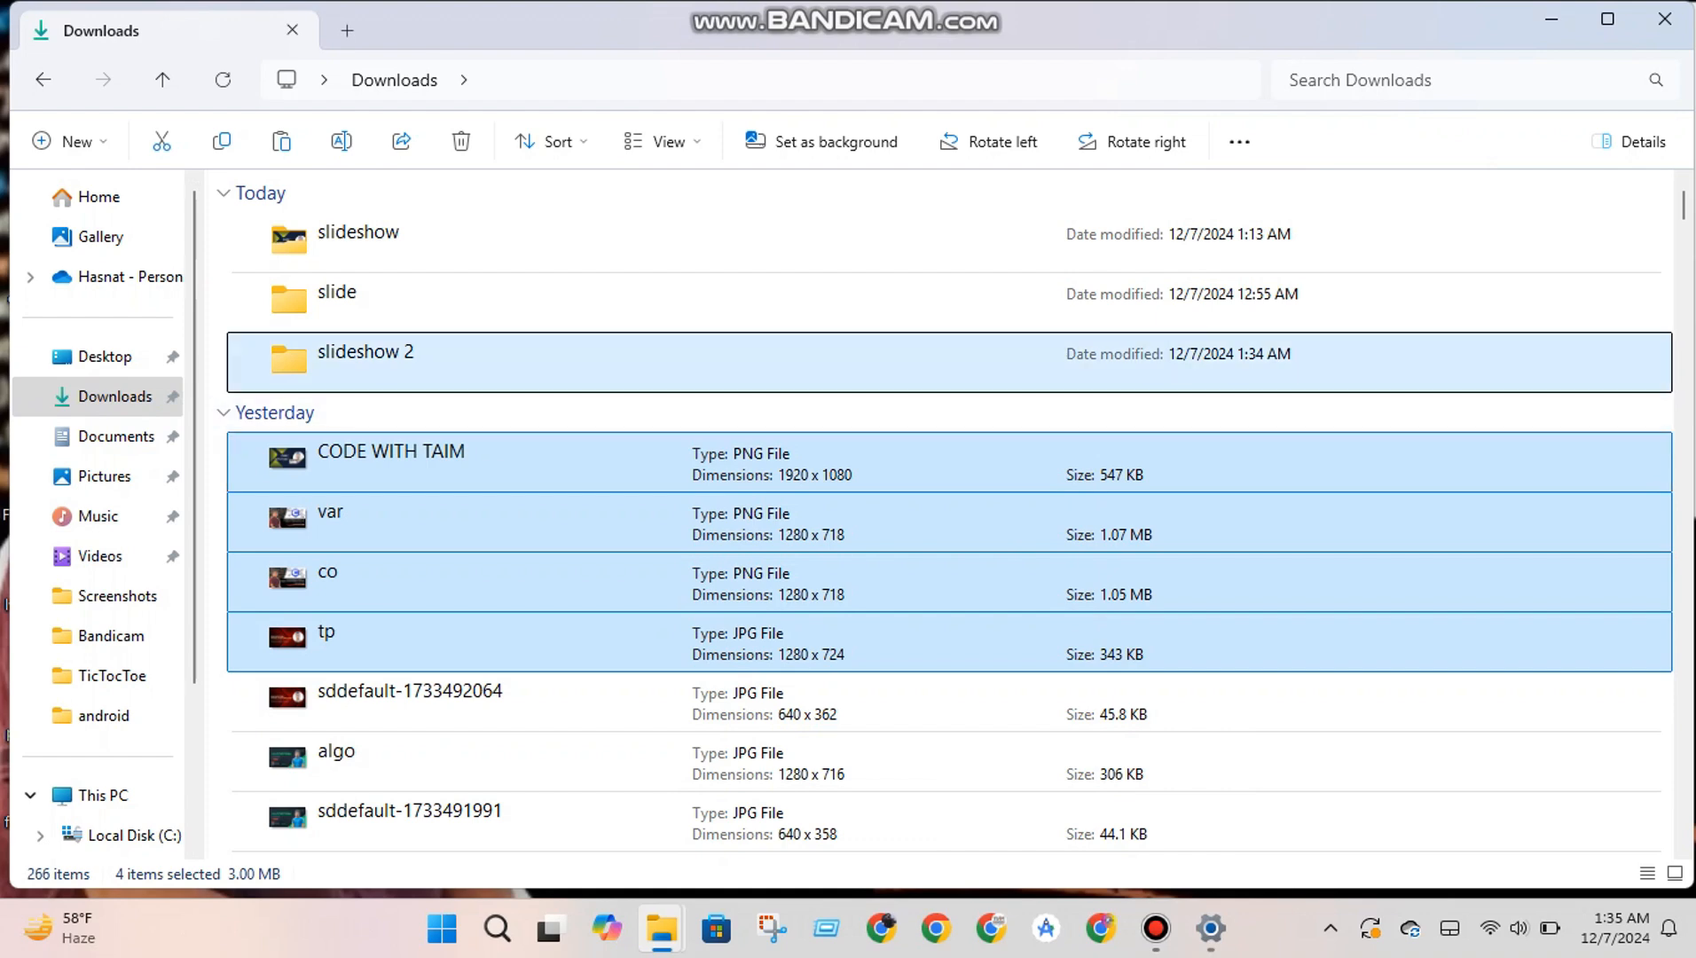
double_click(364, 352)
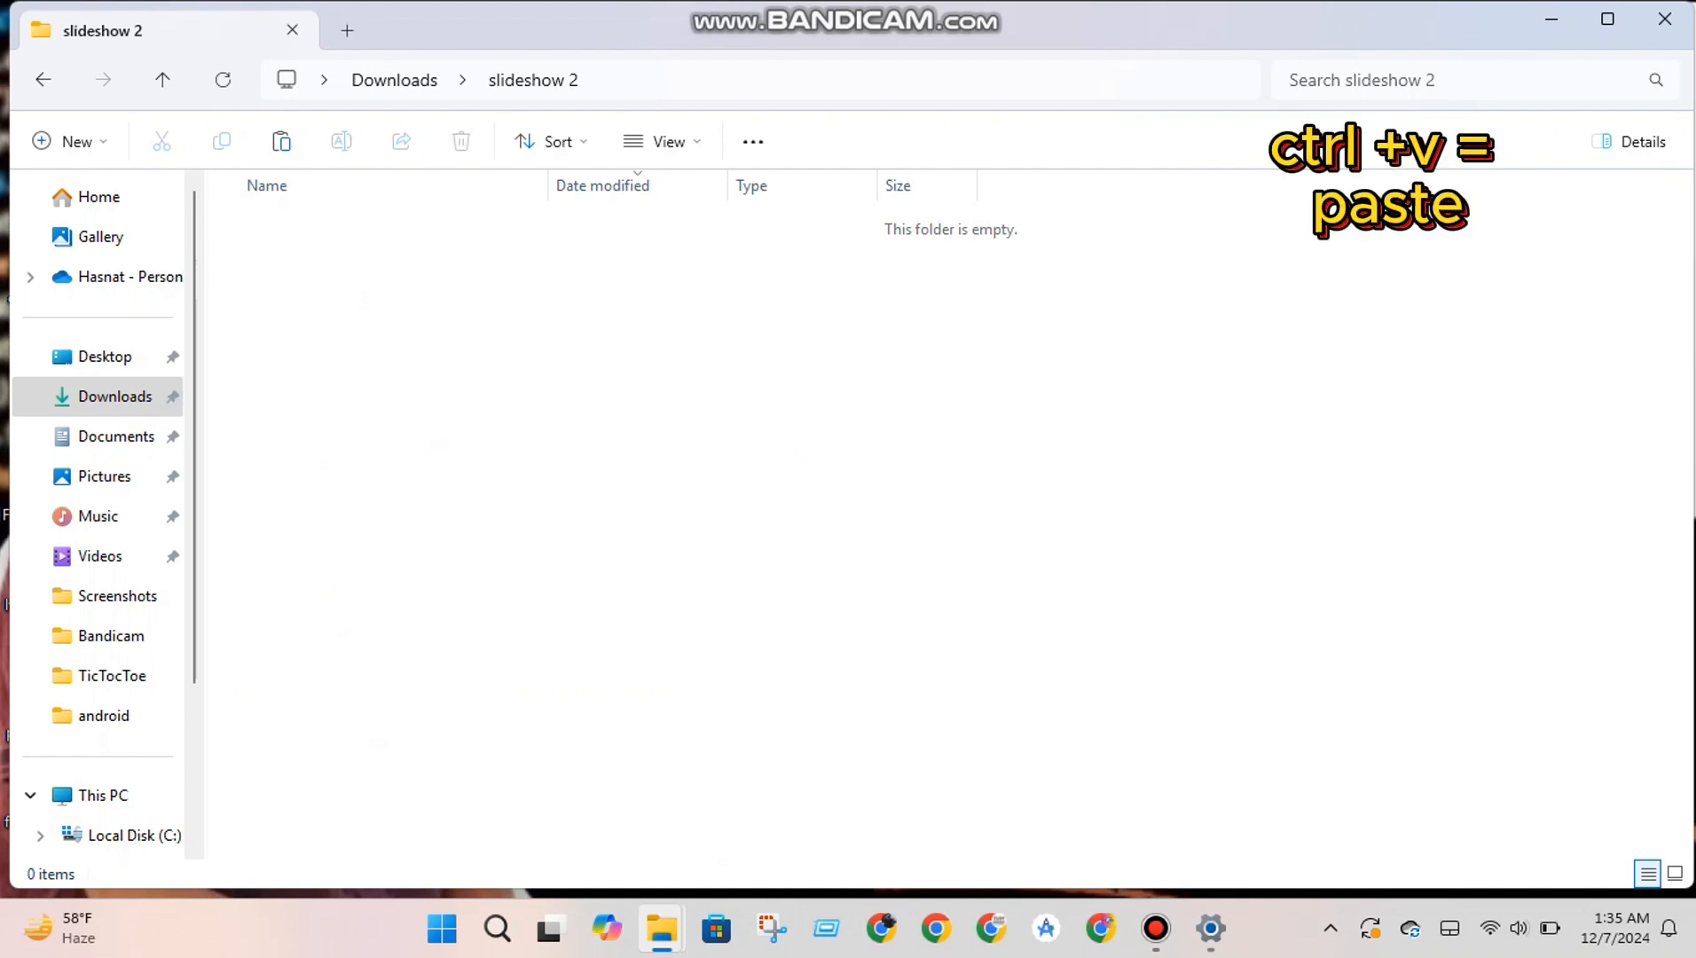
key(ctrl+v)
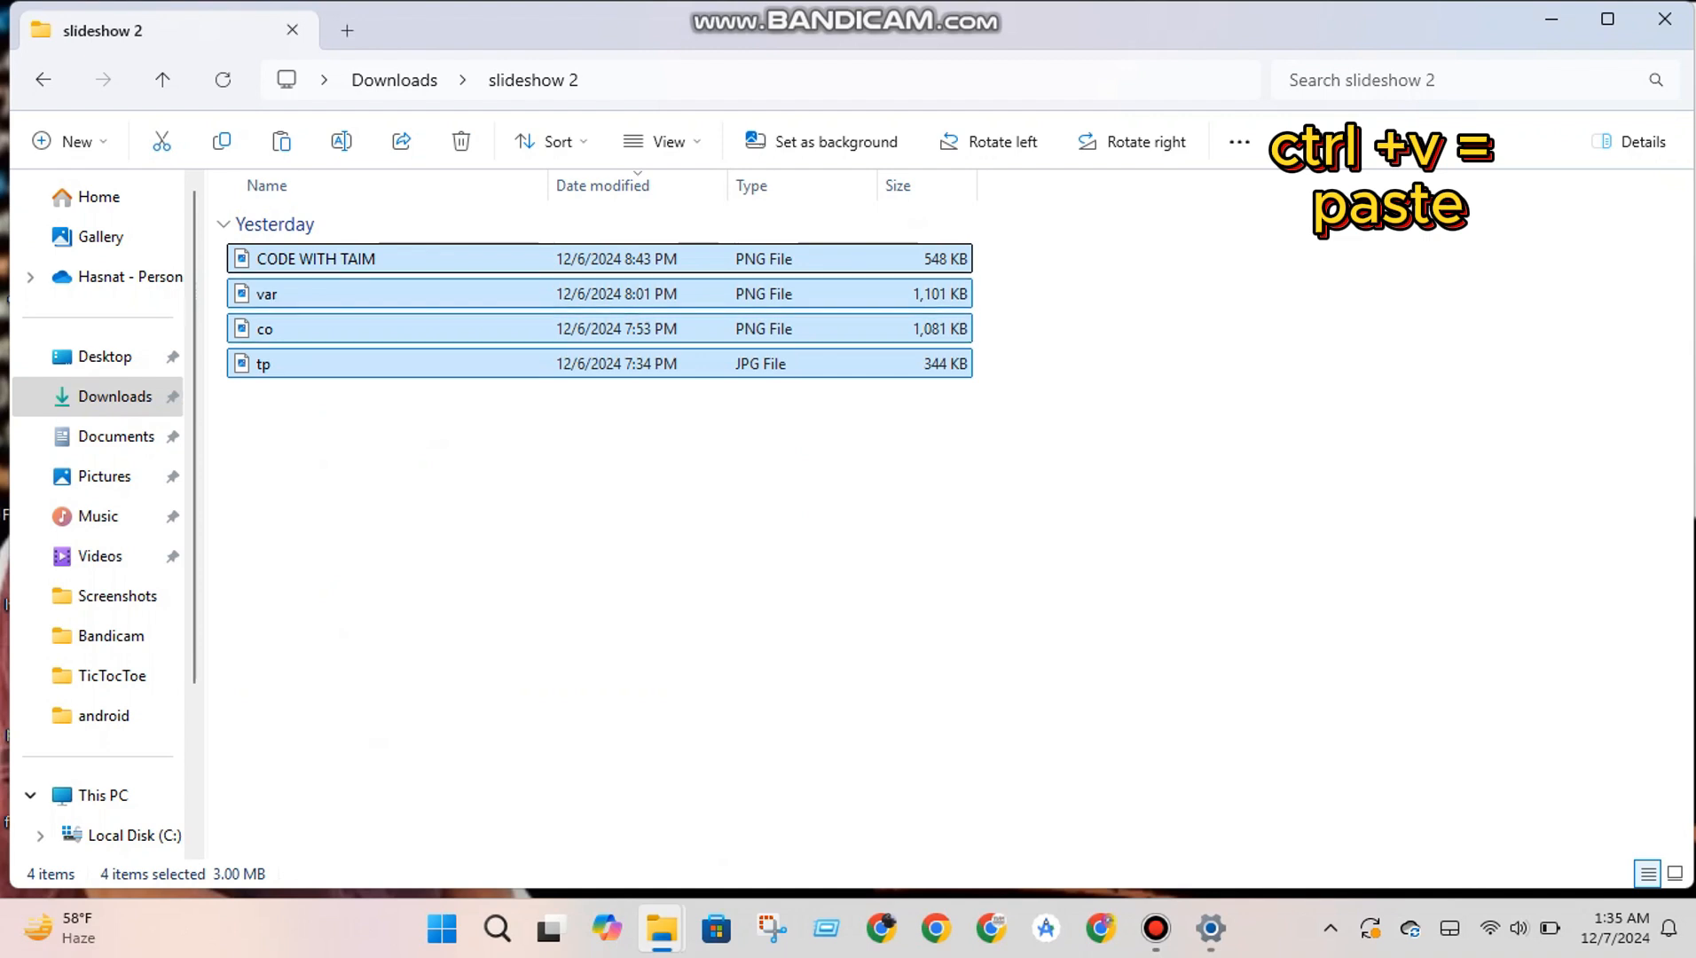
key(Escape)
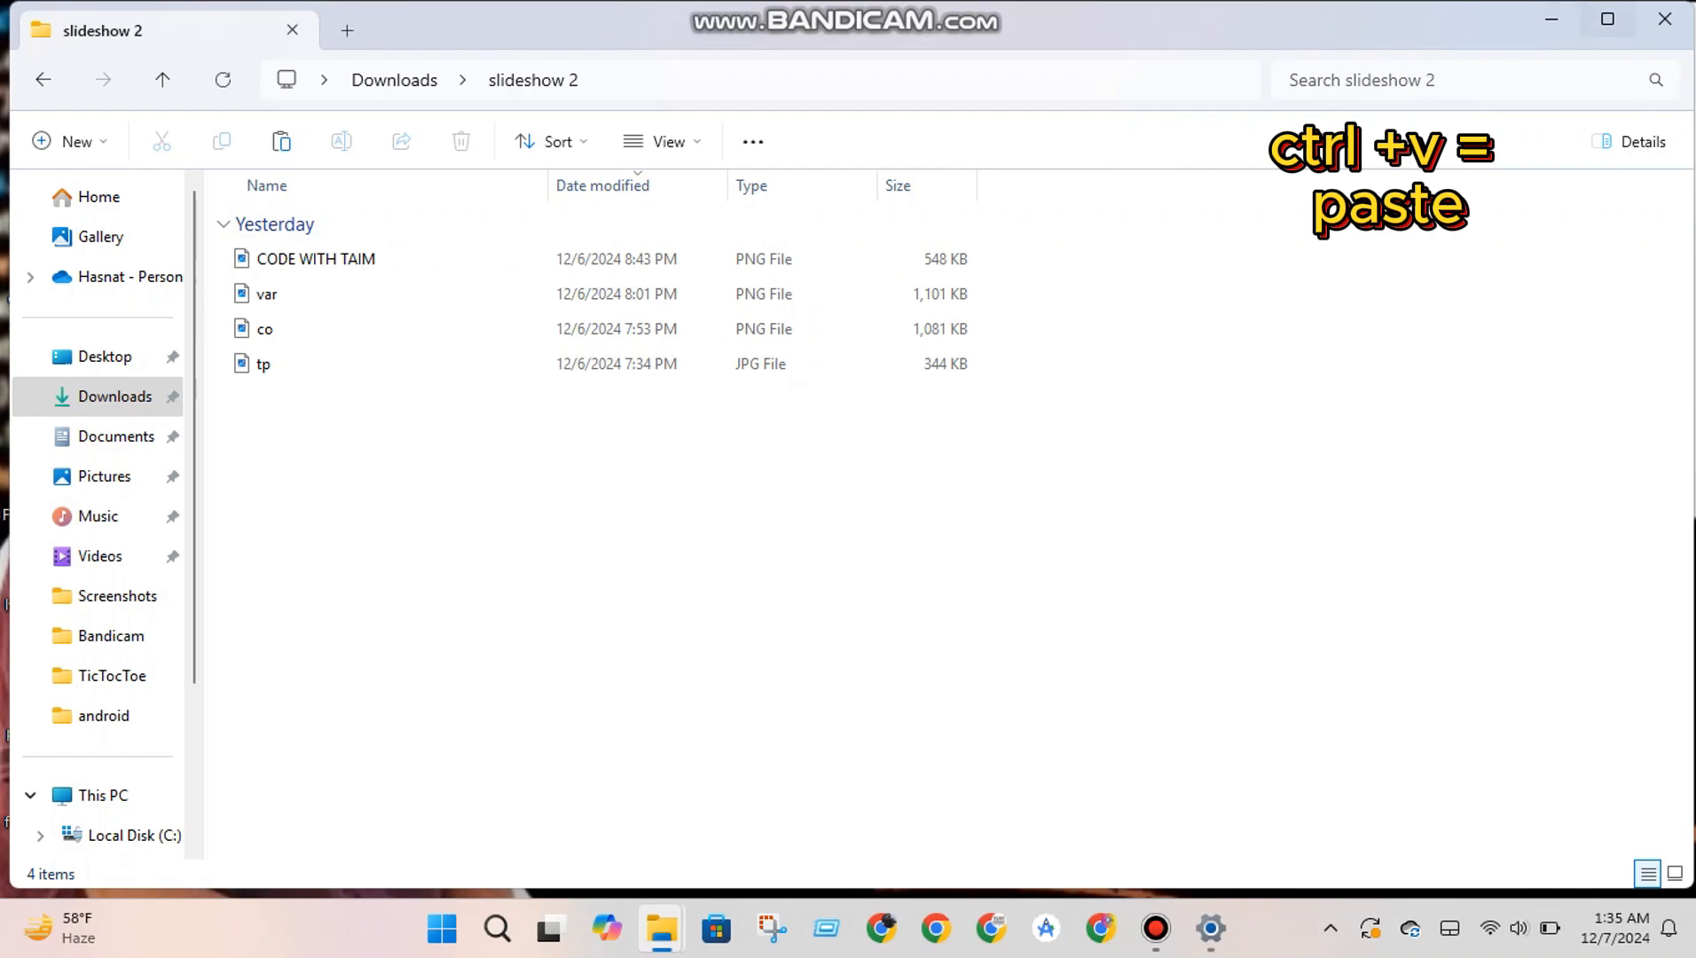
click(1664, 18)
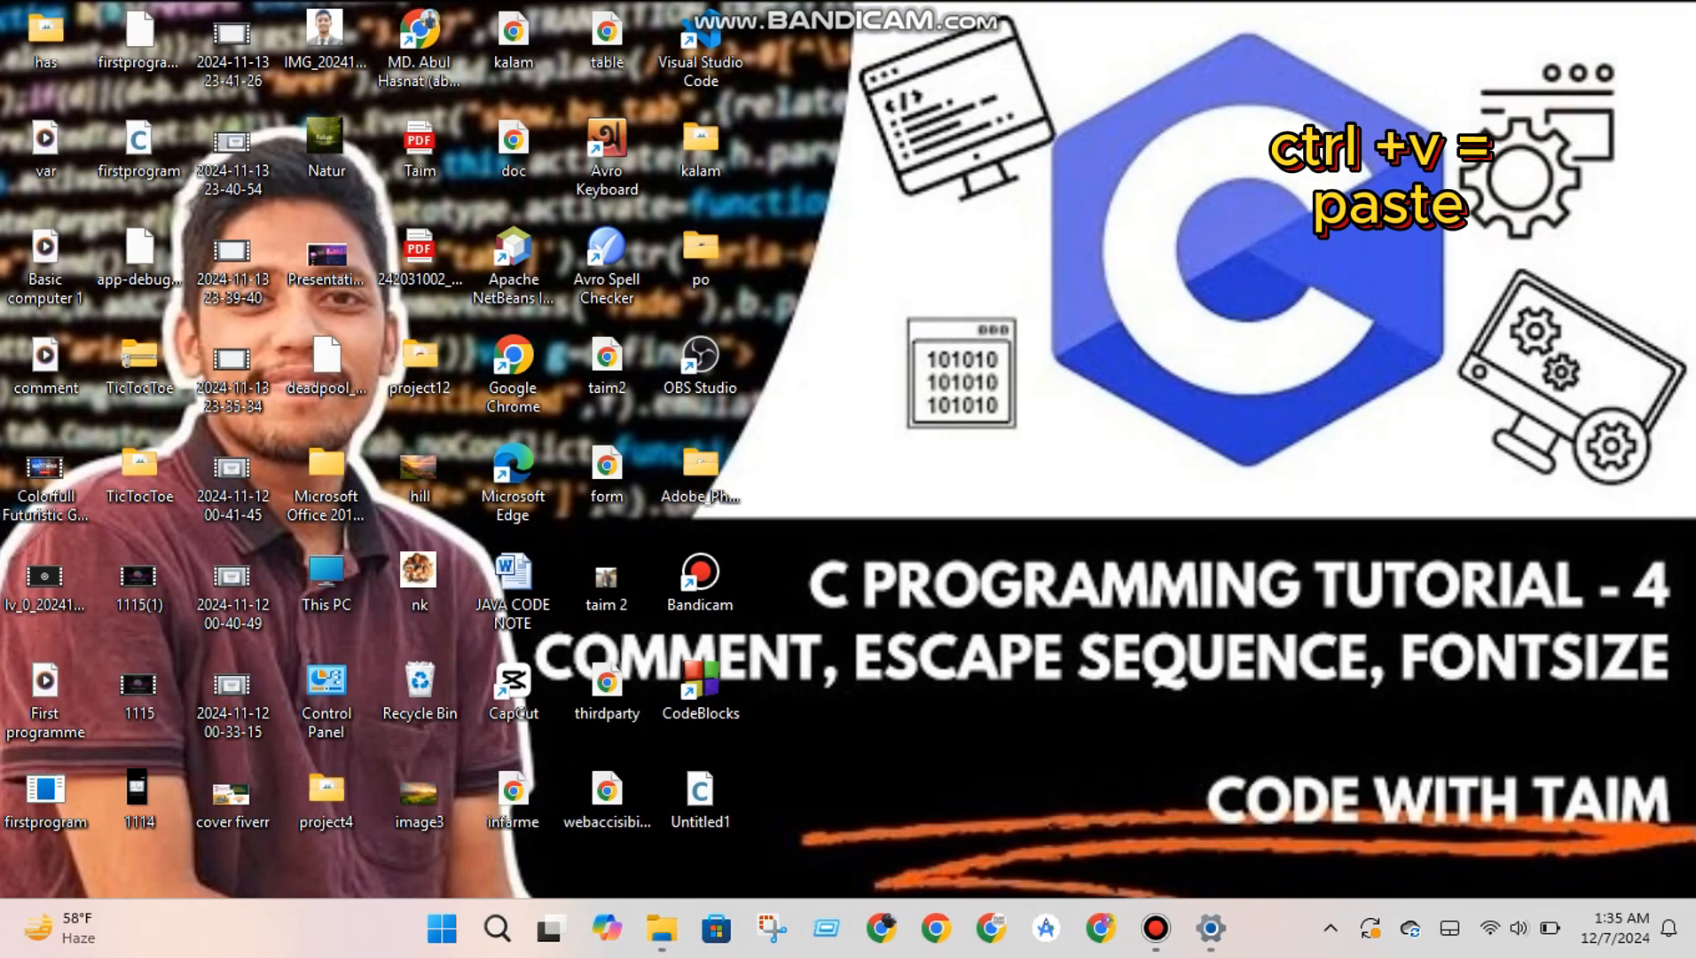
Choose the slideshow 2 folder as the background slideshow album in the Personalization settings and view the picture change interval options.
right_click(940, 236)
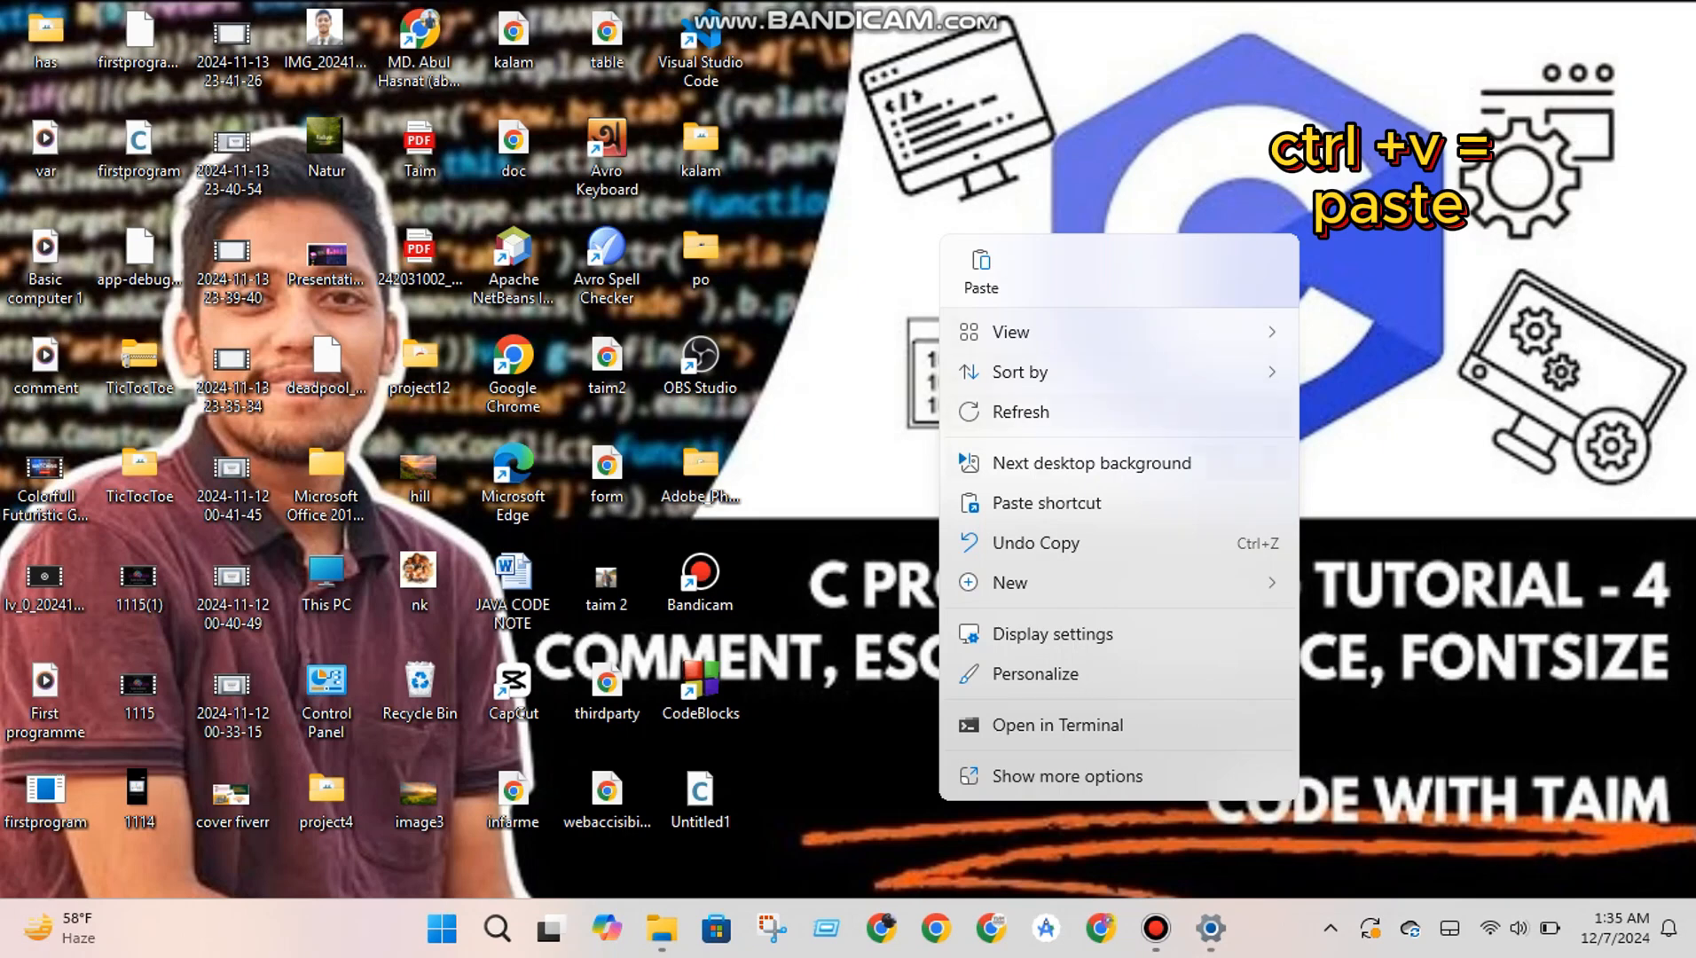
mouse_move(1011, 583)
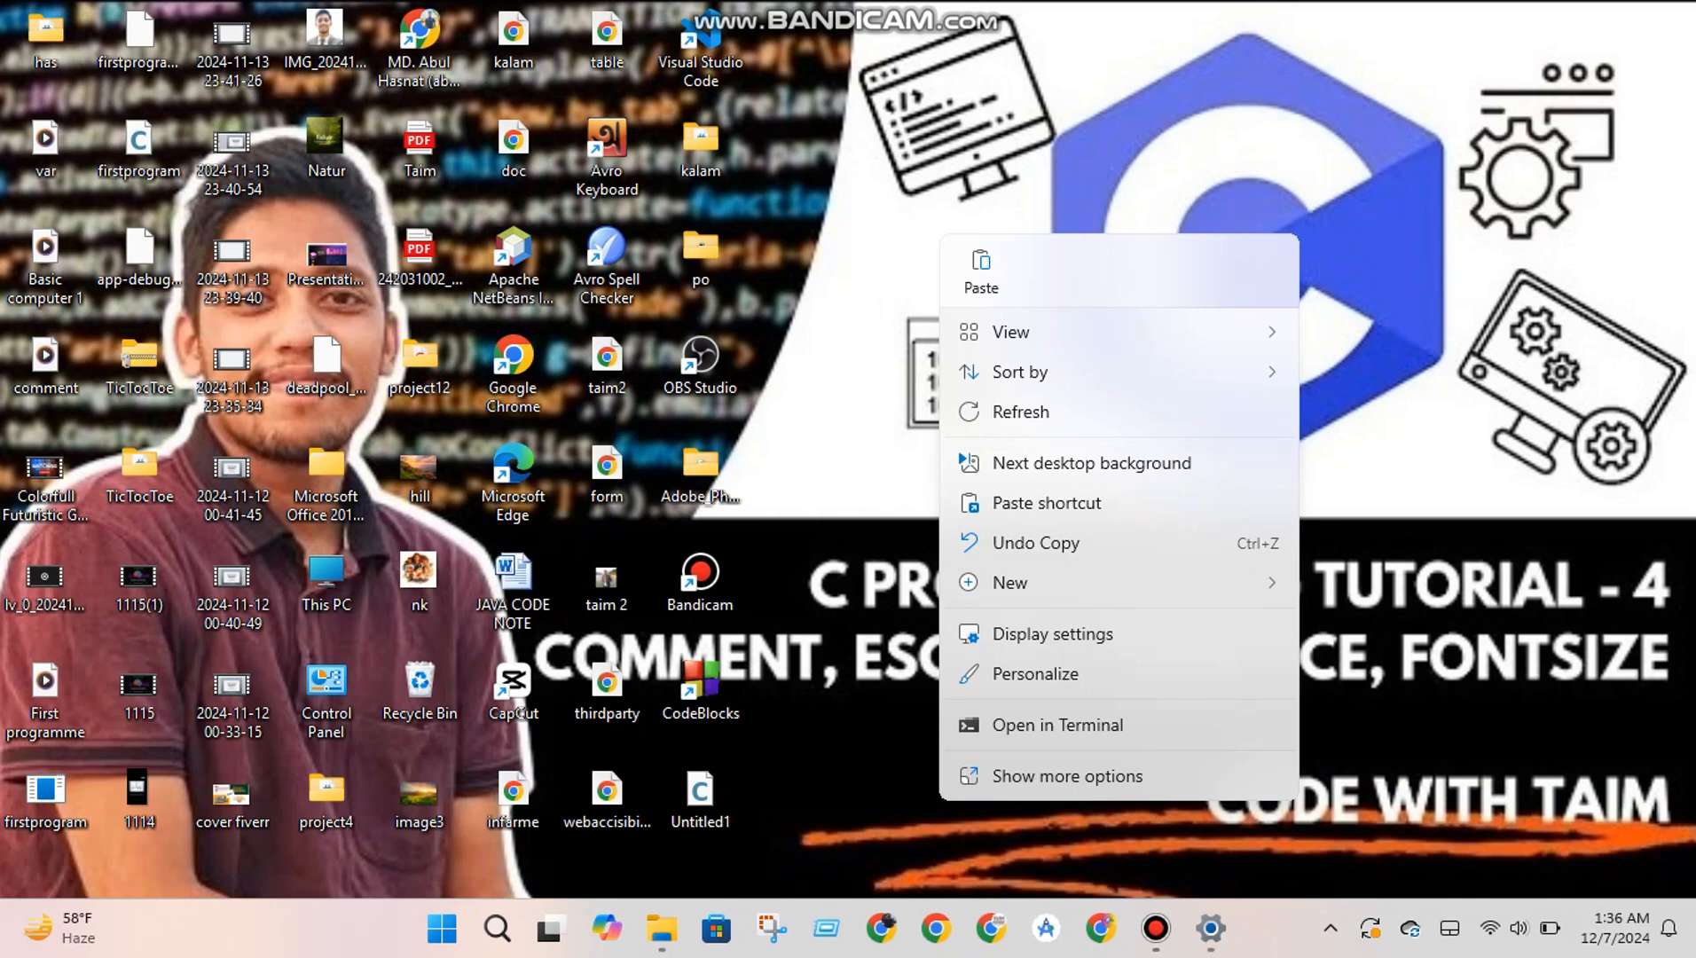
click(1035, 673)
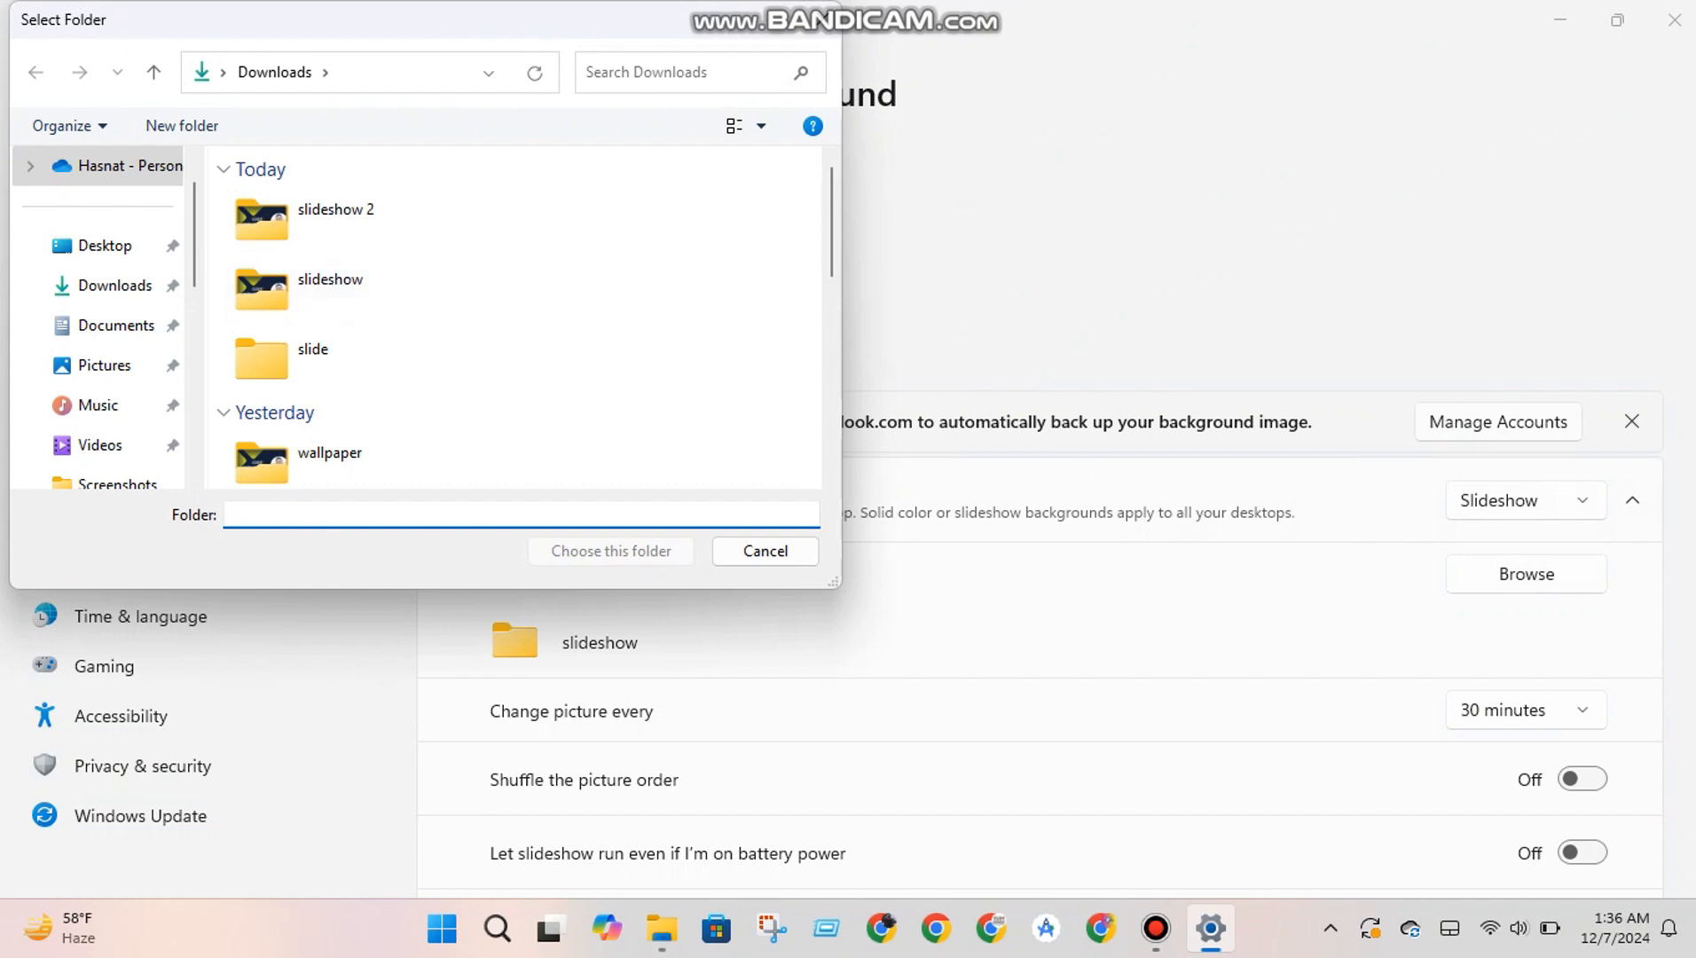
click(382, 220)
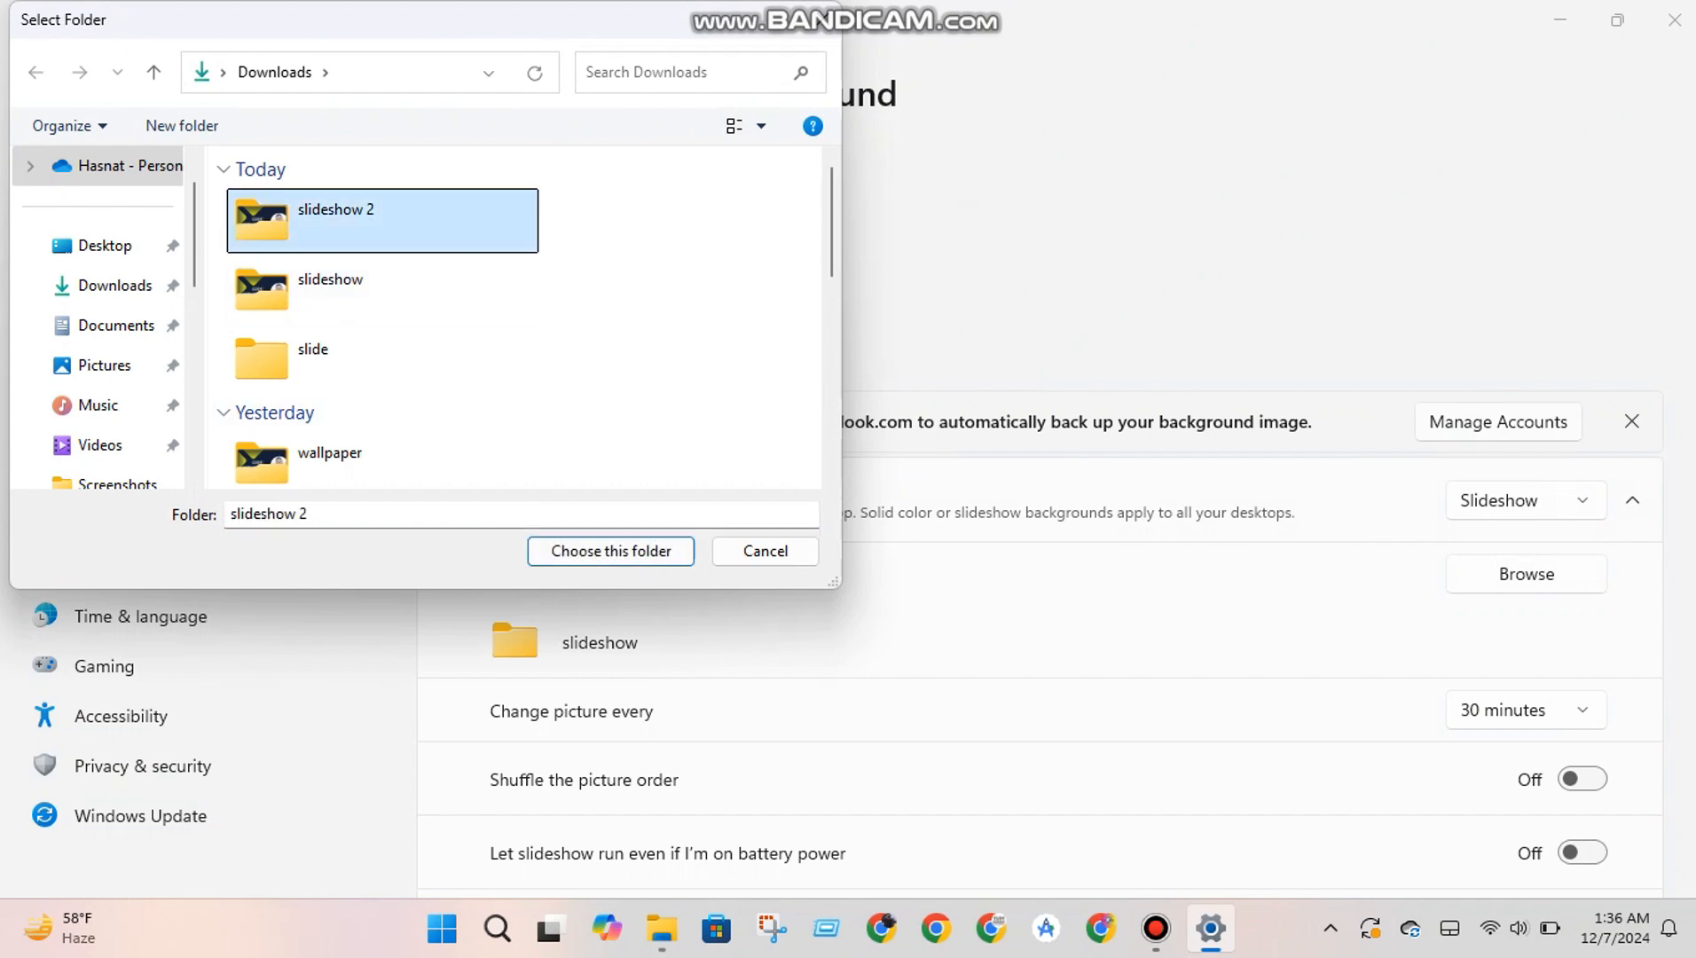
click(670, 551)
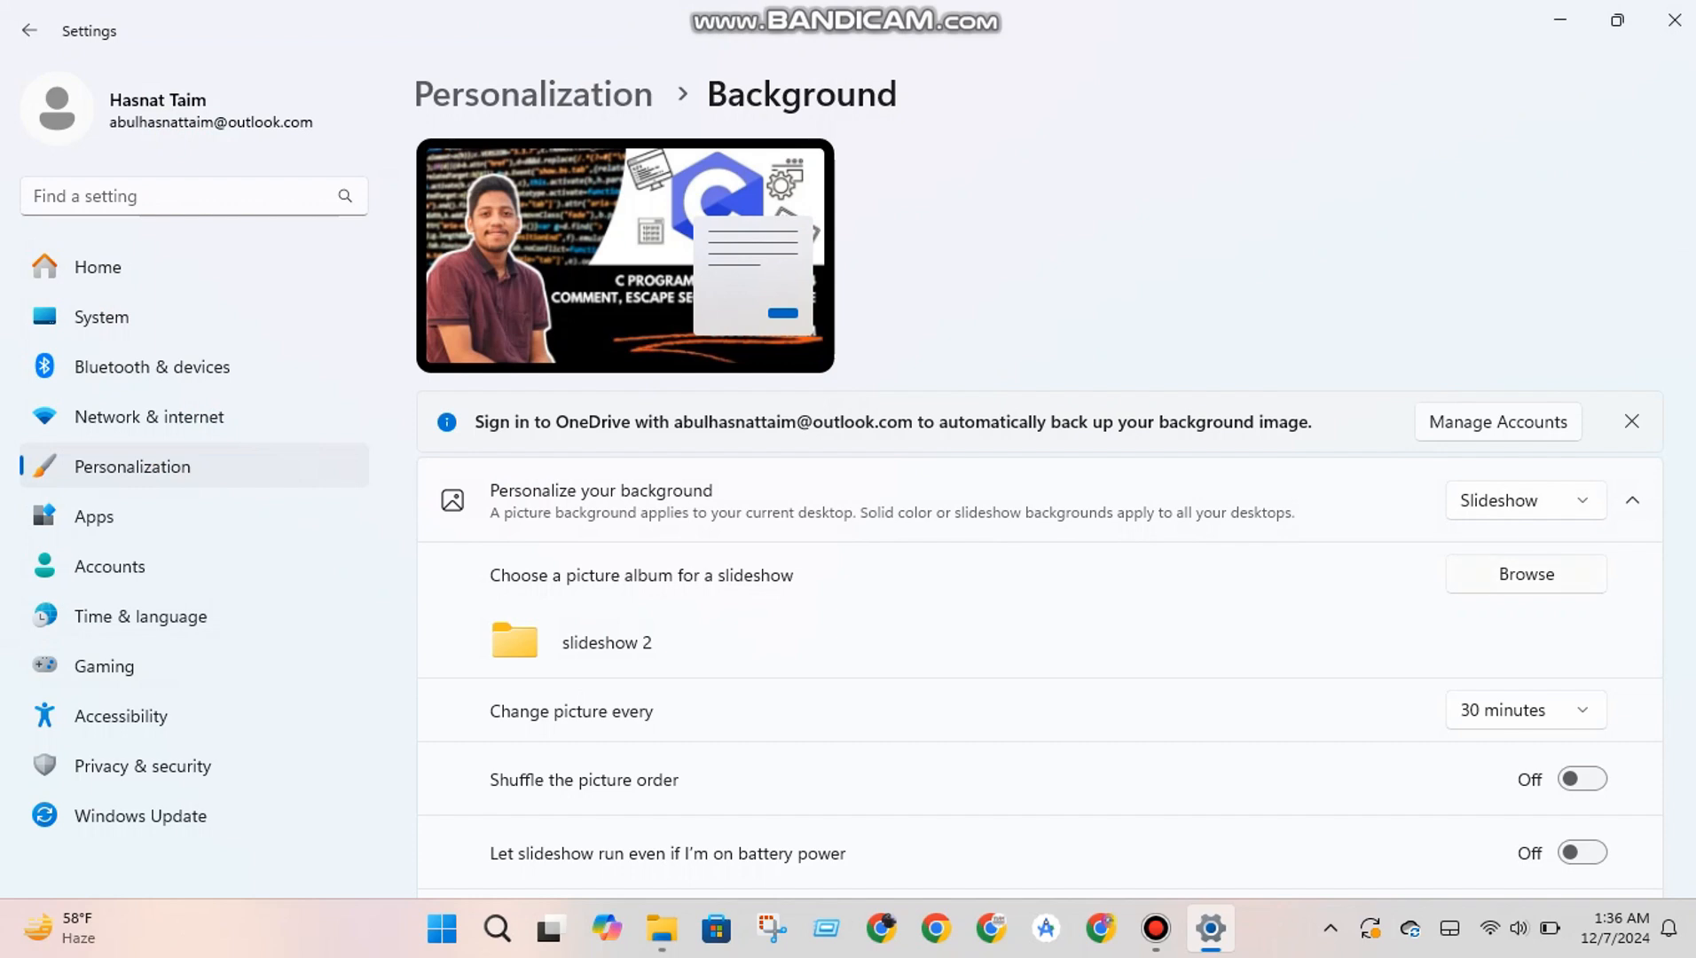
click(1526, 709)
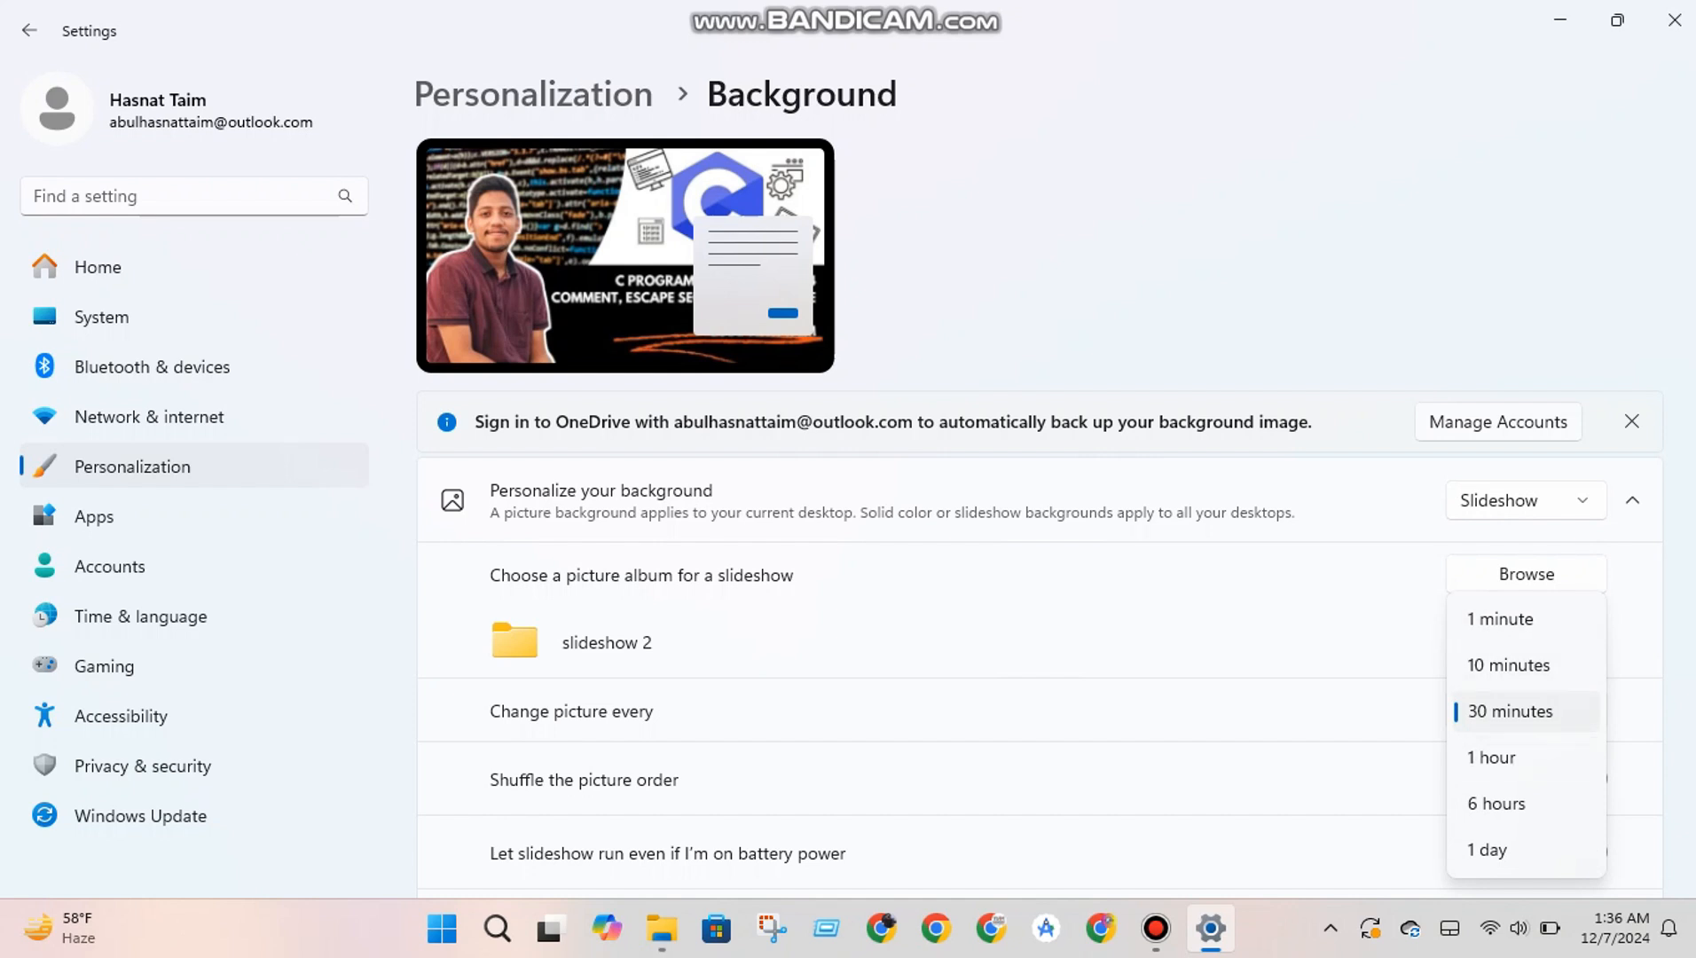
key(Escape)
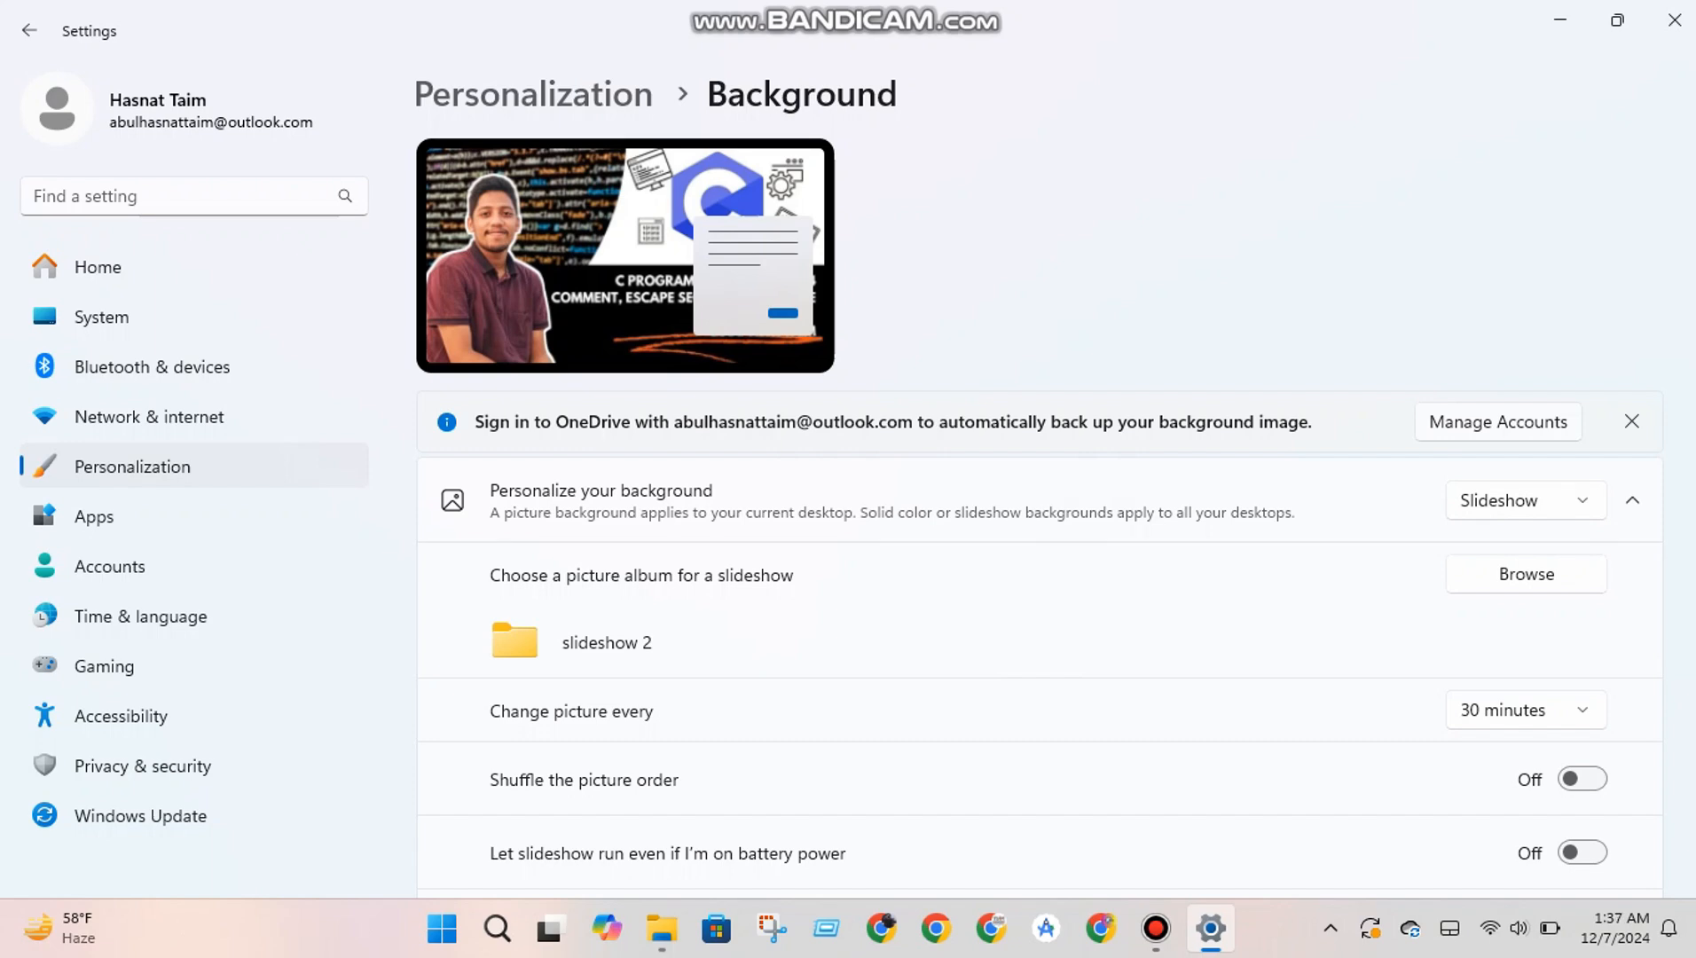
Set the desktop image fit to Center and check the background preview and colour choices.
scroll(1038, 515, down, 4)
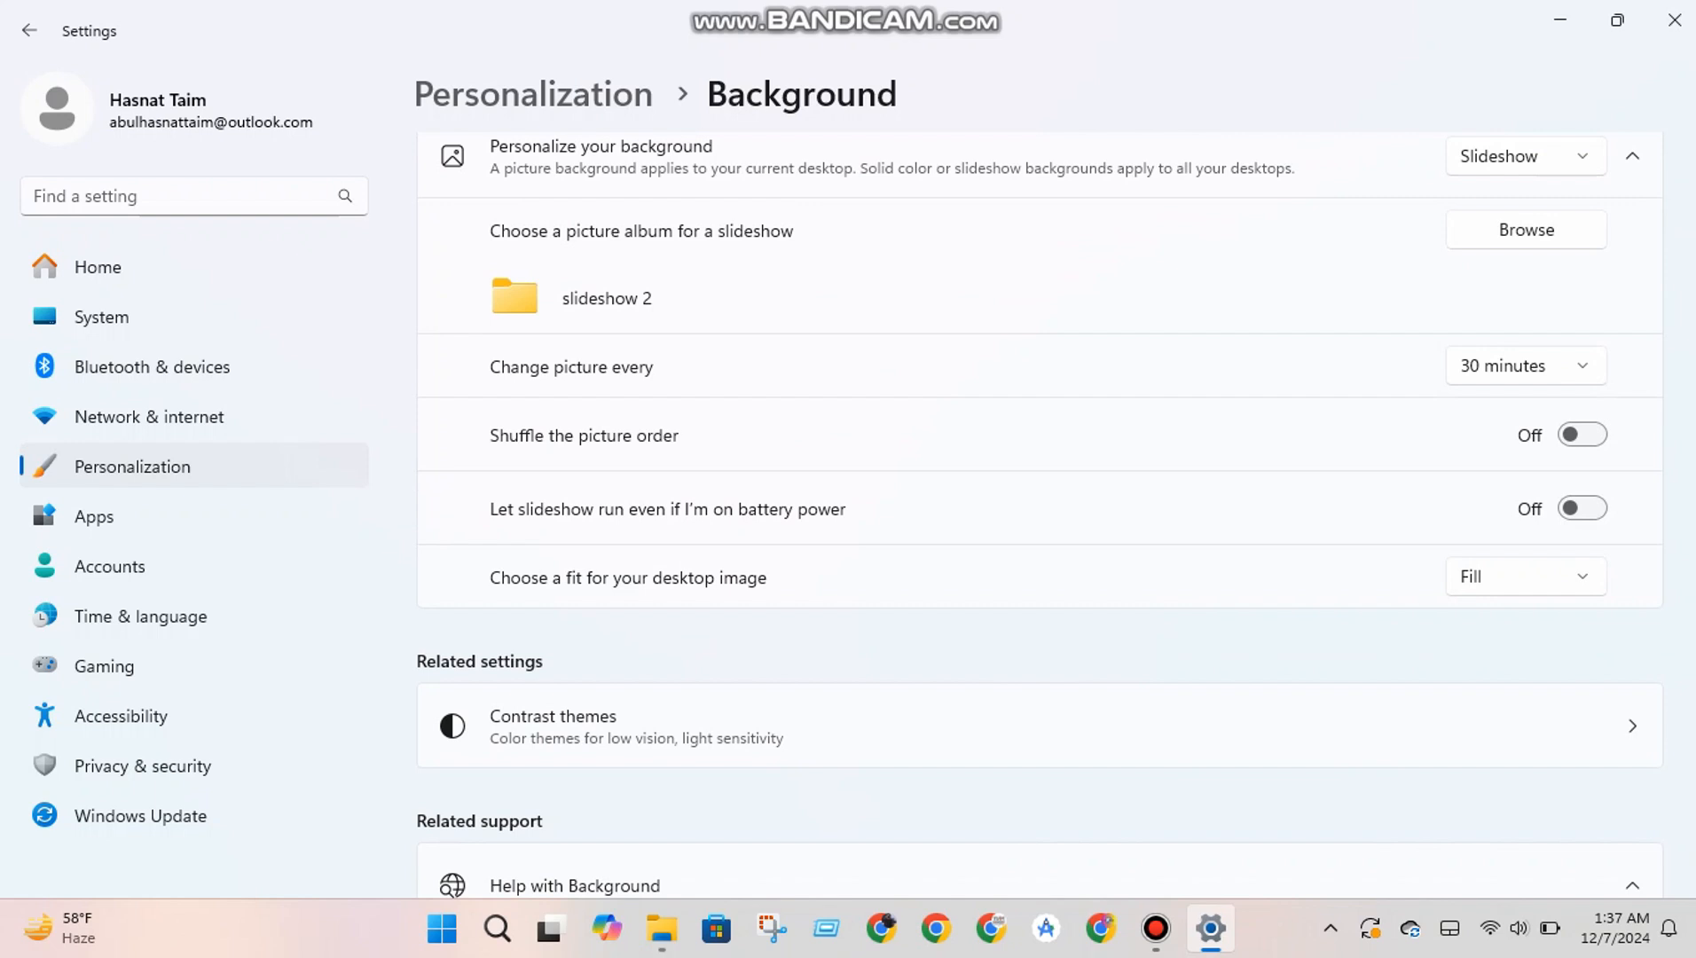
click(1524, 577)
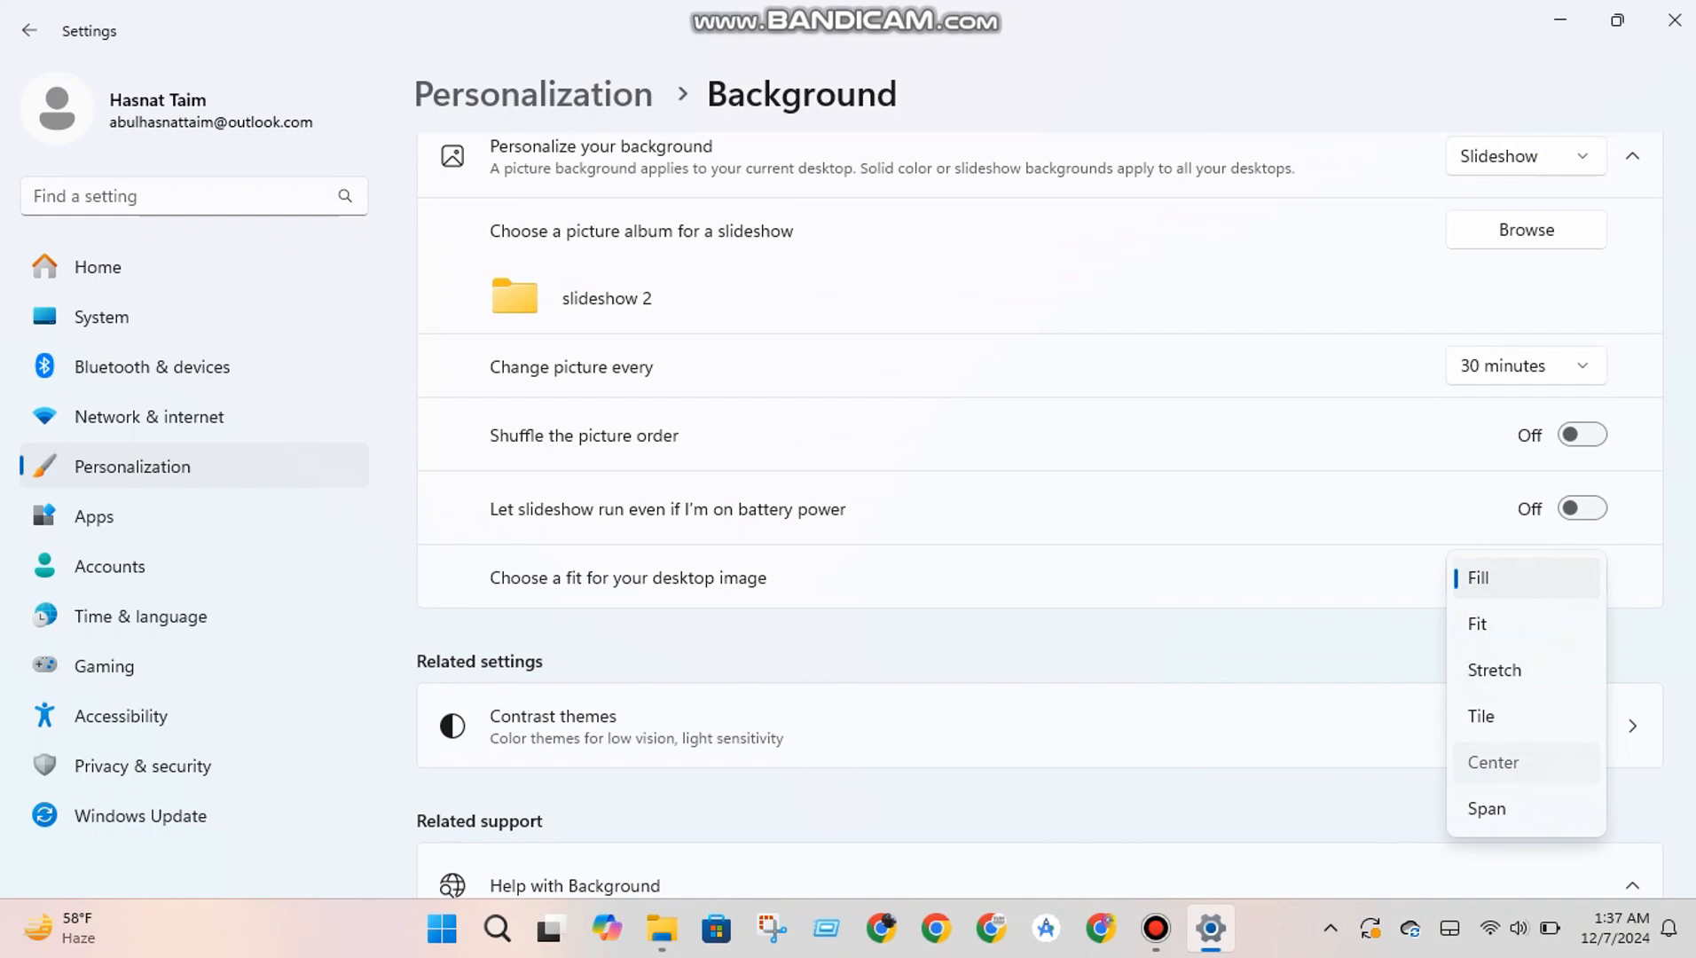
click(1493, 762)
scroll(1038, 532, up, 3)
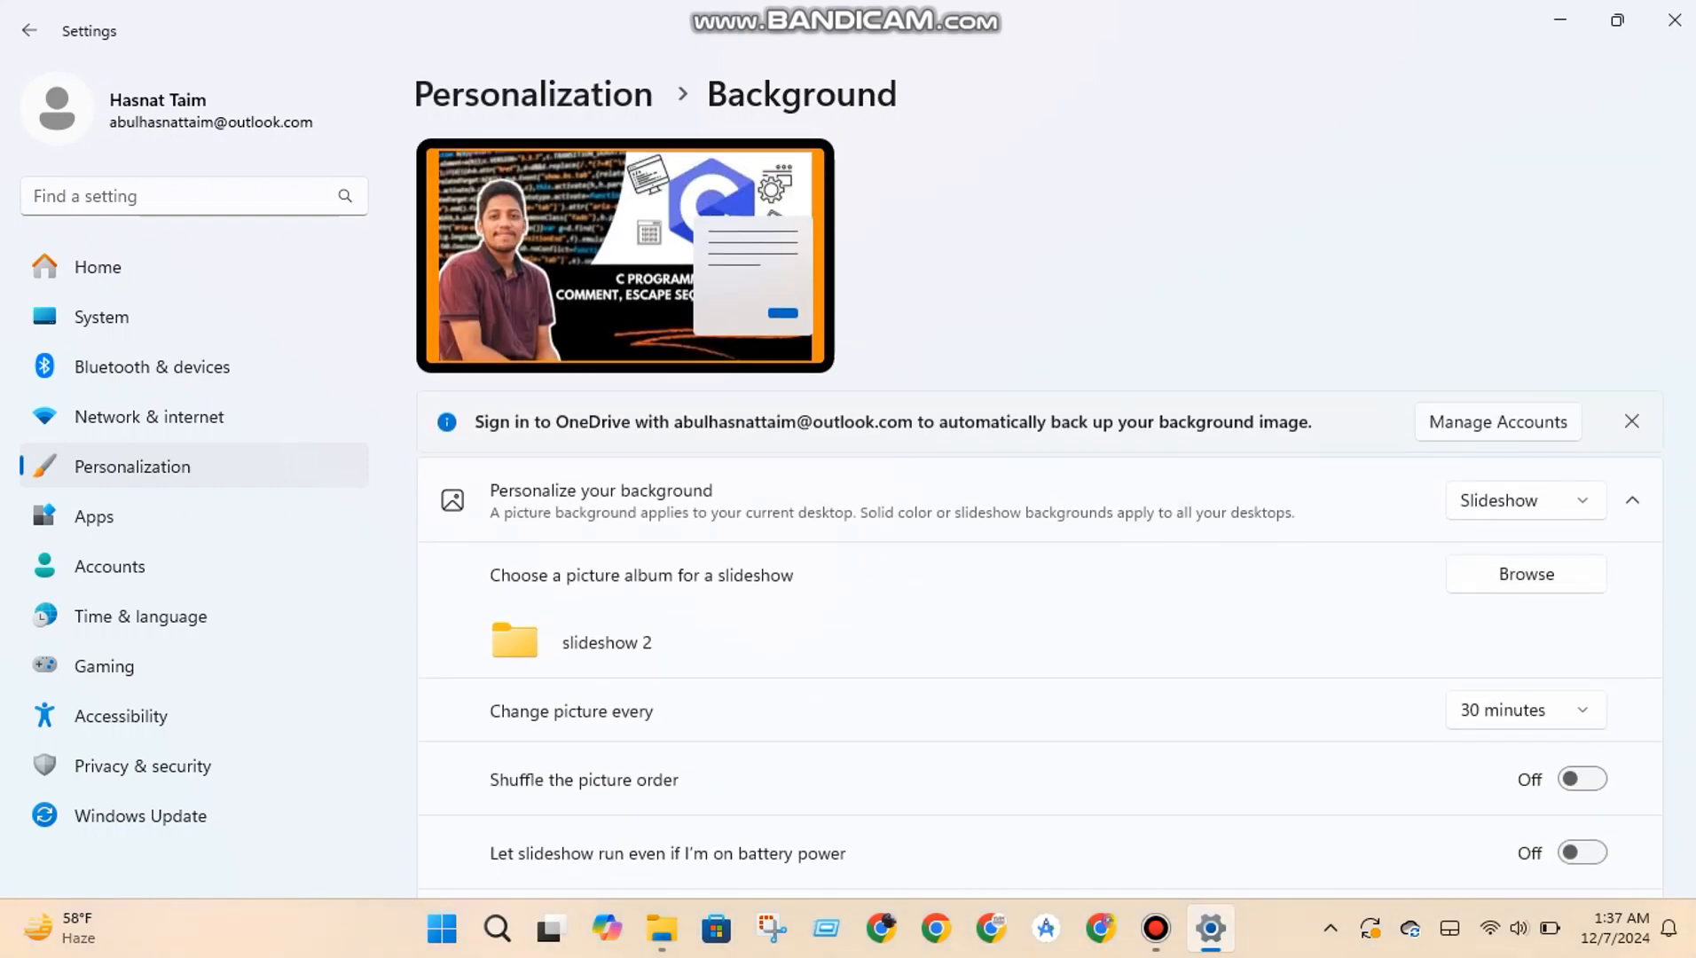
scroll(1038, 532, down, 5)
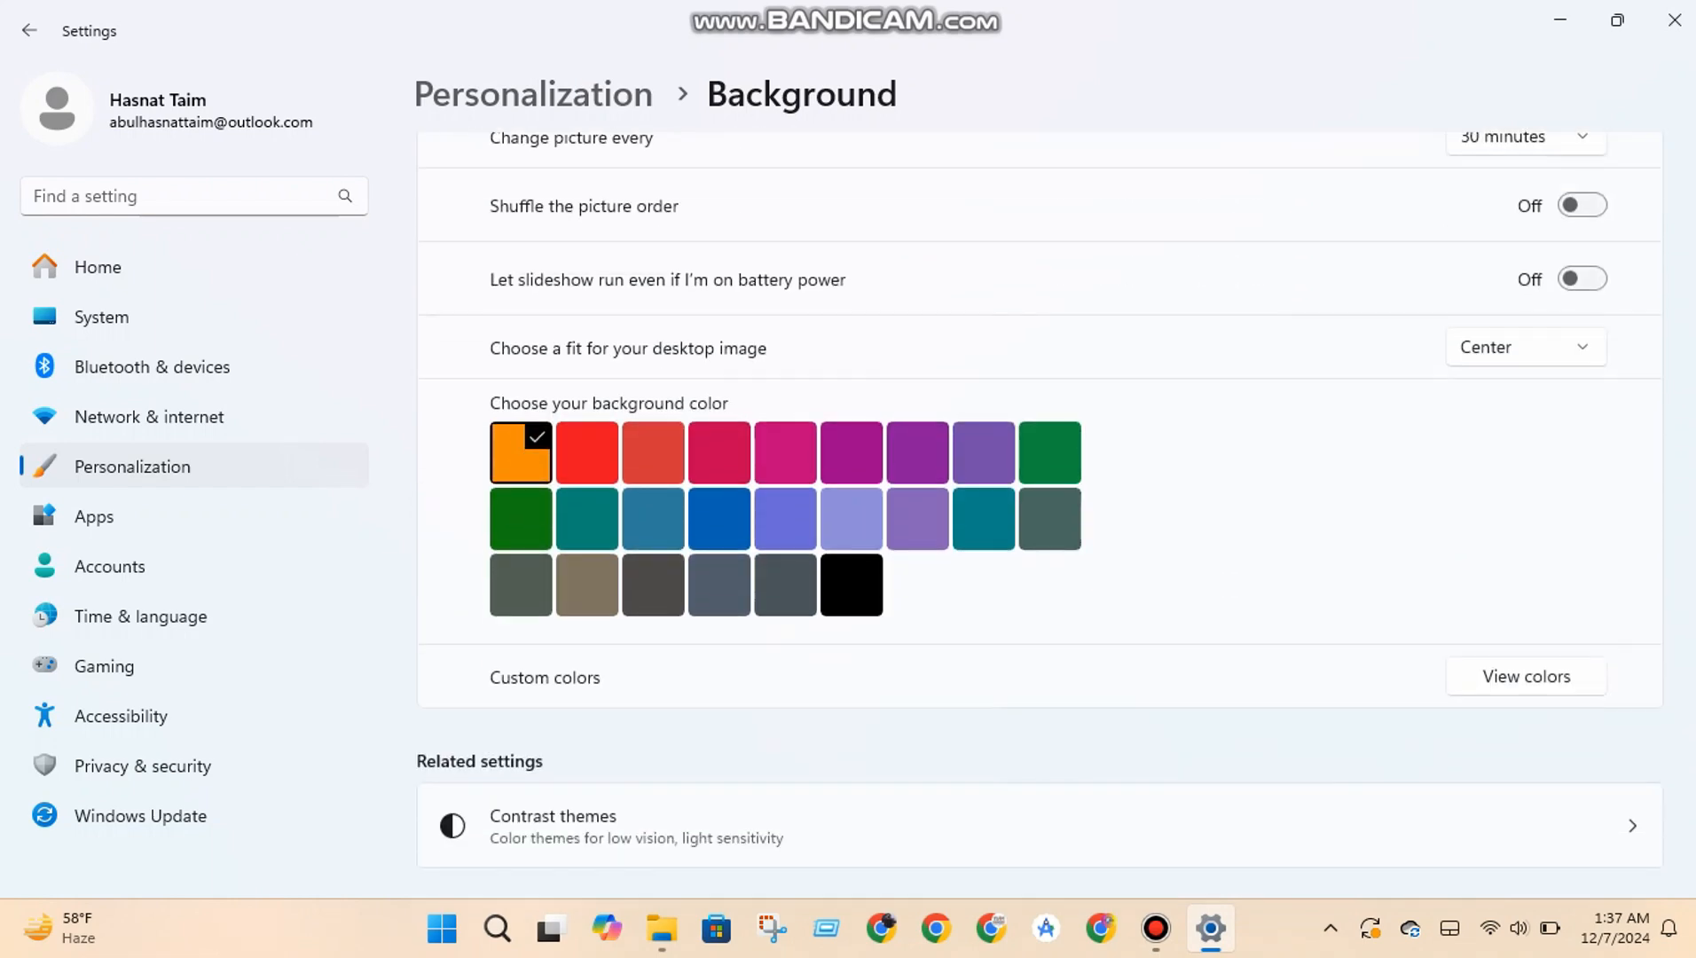
scroll(918, 519, up, 5)
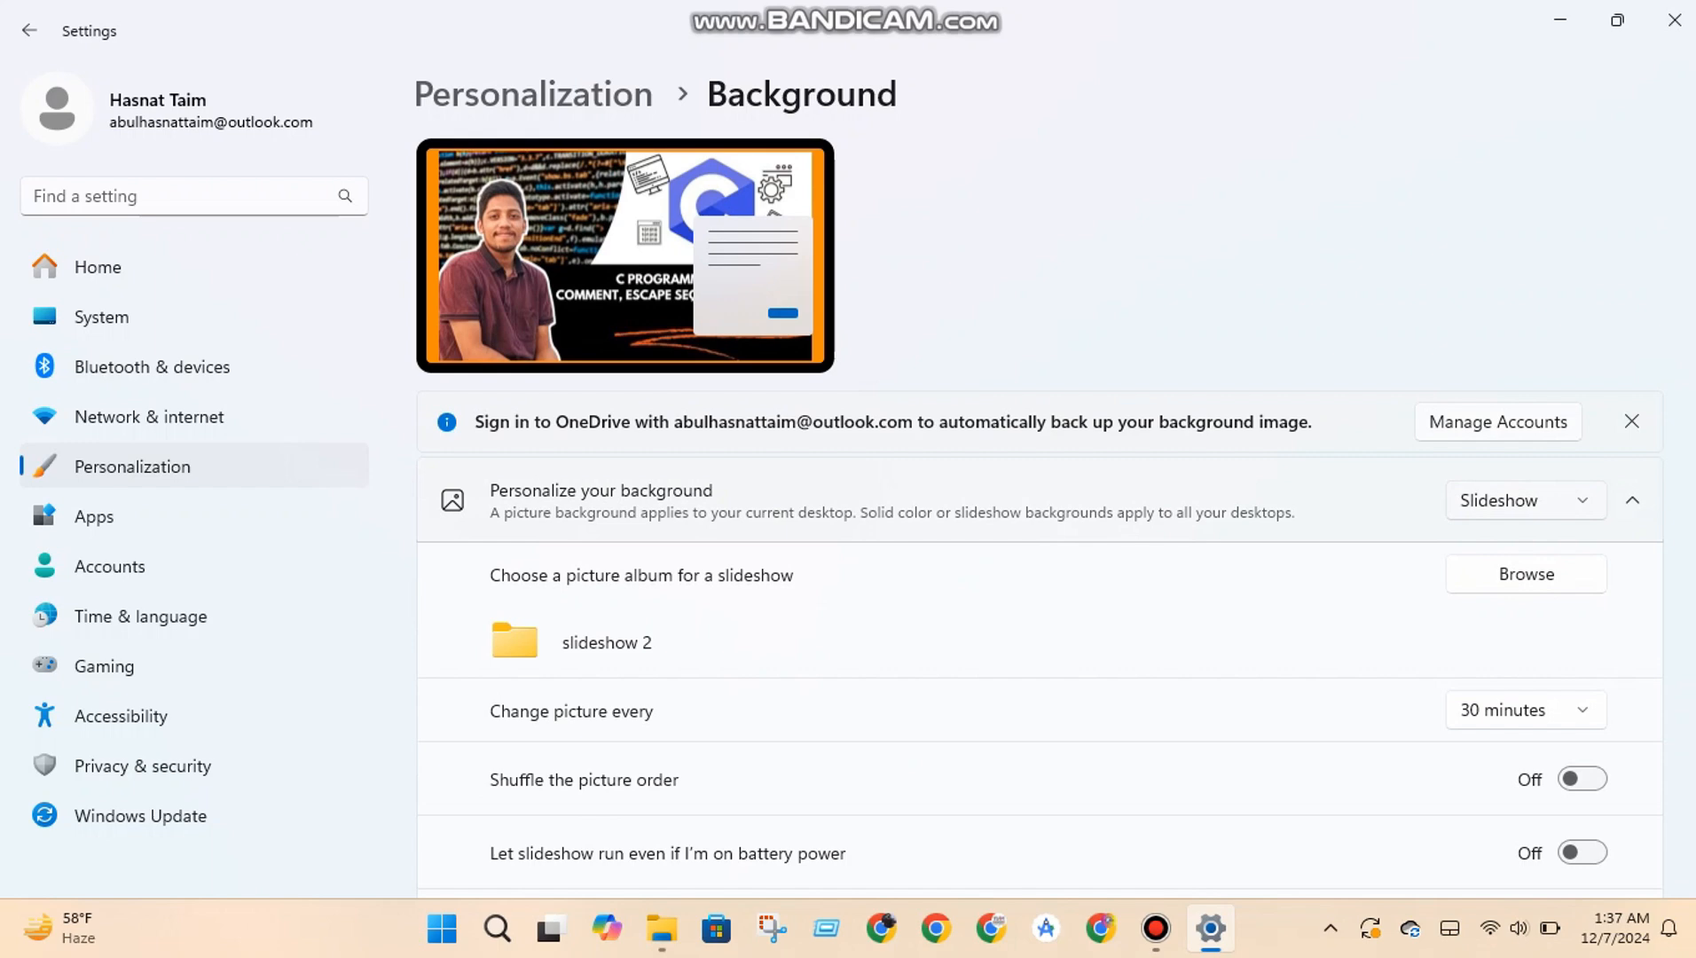
Change the desktop image fit to Tile and check the background preview.
scroll(1037, 532, down, 8)
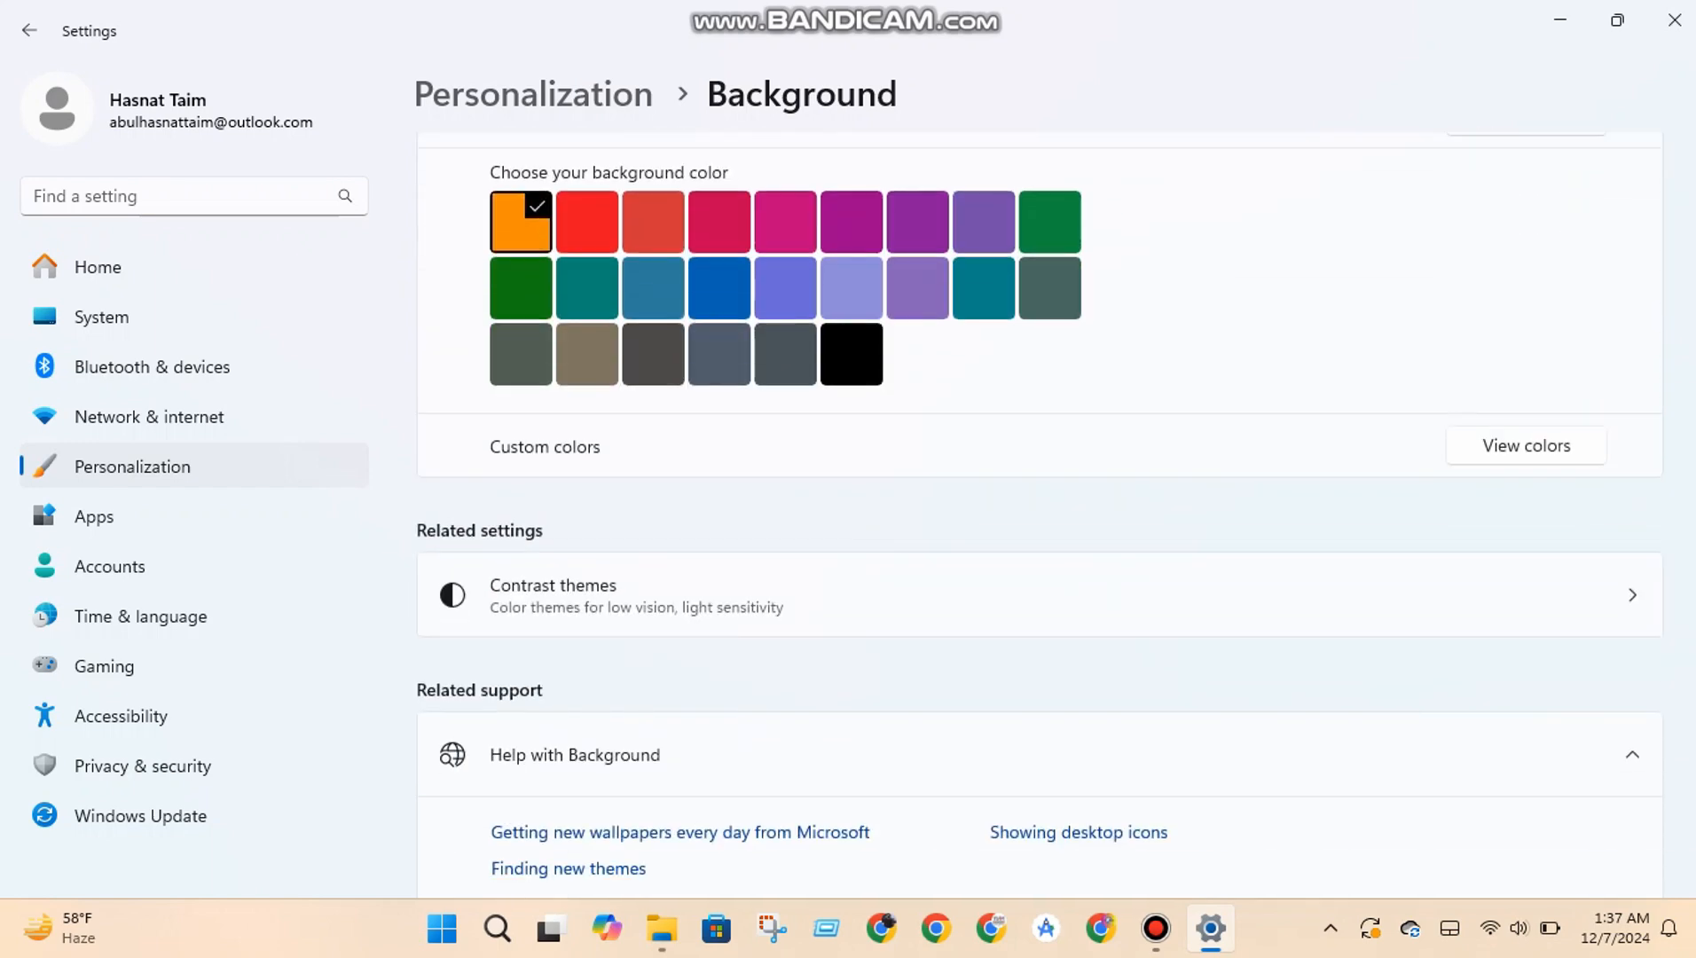
scroll(1037, 514, down, 2)
scroll(1037, 514, up, 4)
scroll(1037, 514, down, 2)
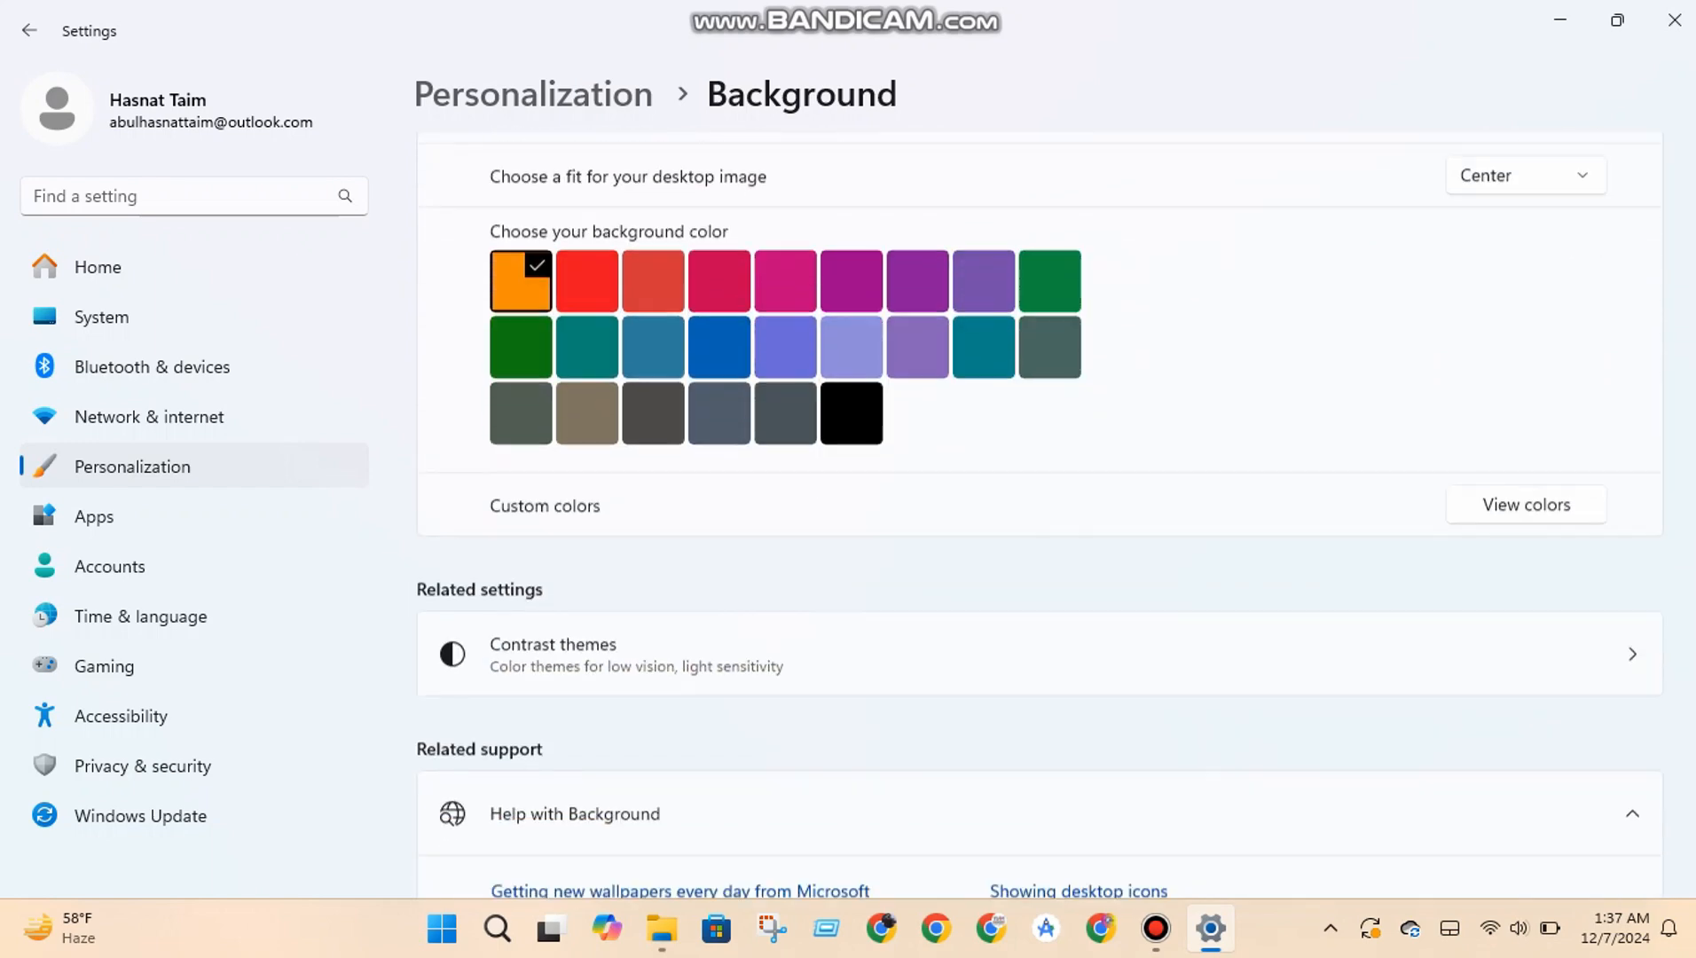
scroll(1037, 514, up, 3)
key(Up)
scroll(1037, 515, up, 2)
scroll(1037, 514, down, 3)
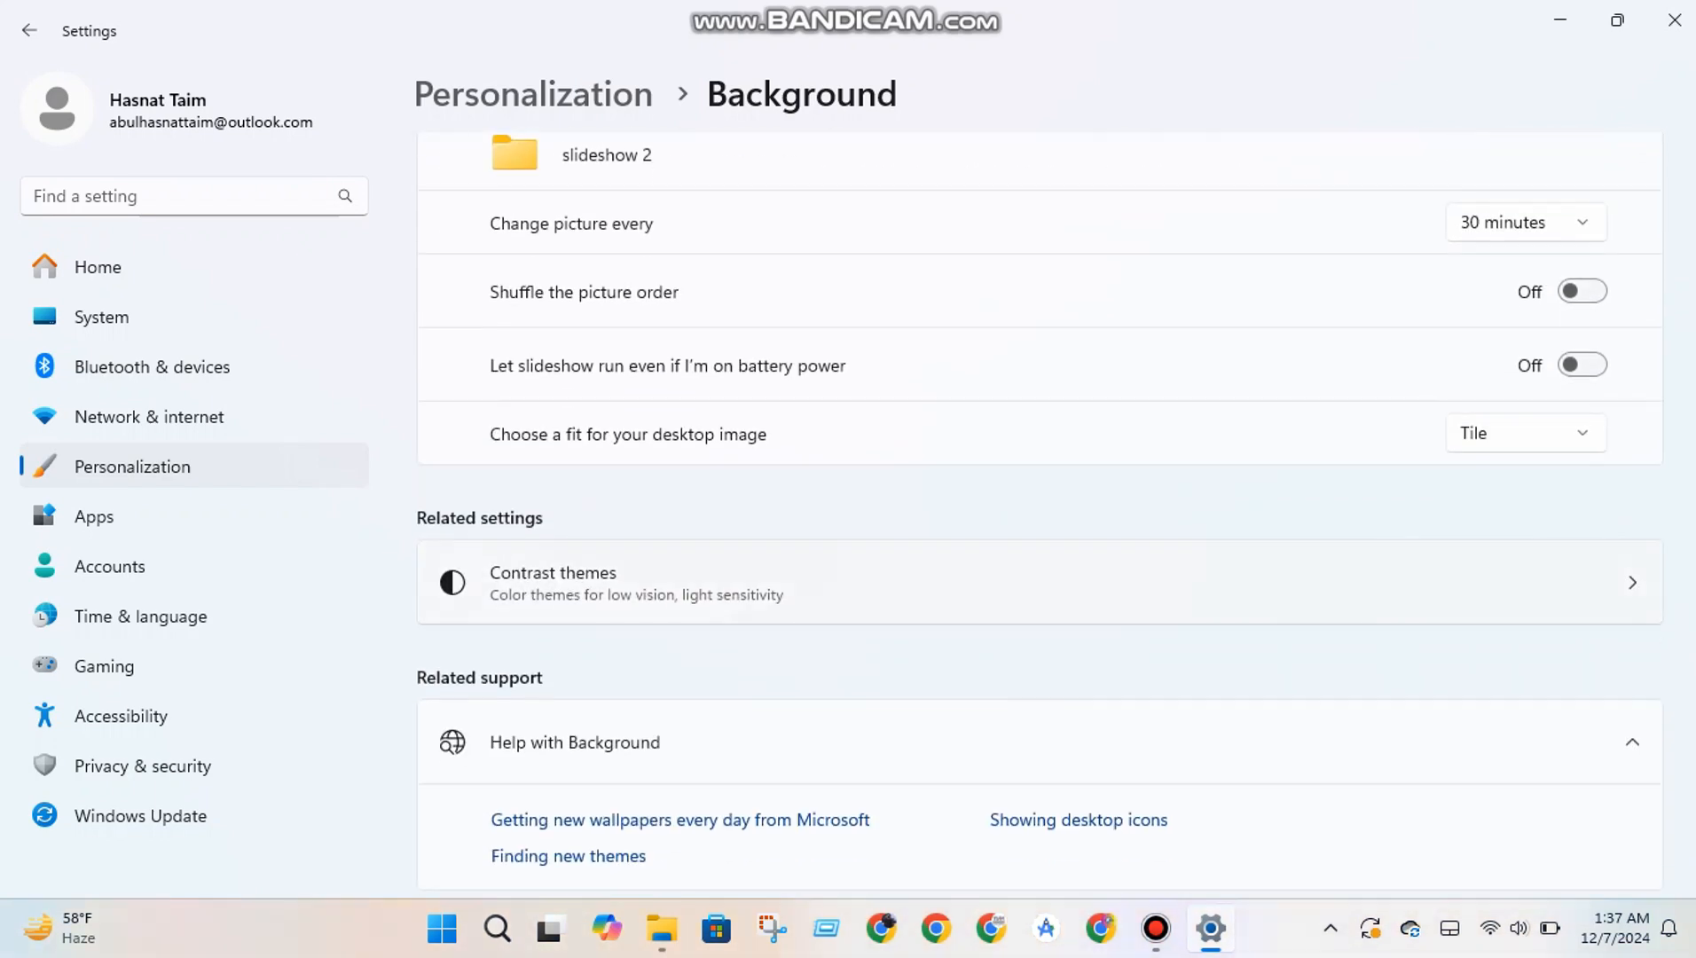
Switch the desktop image fit to Span.
key(Return)
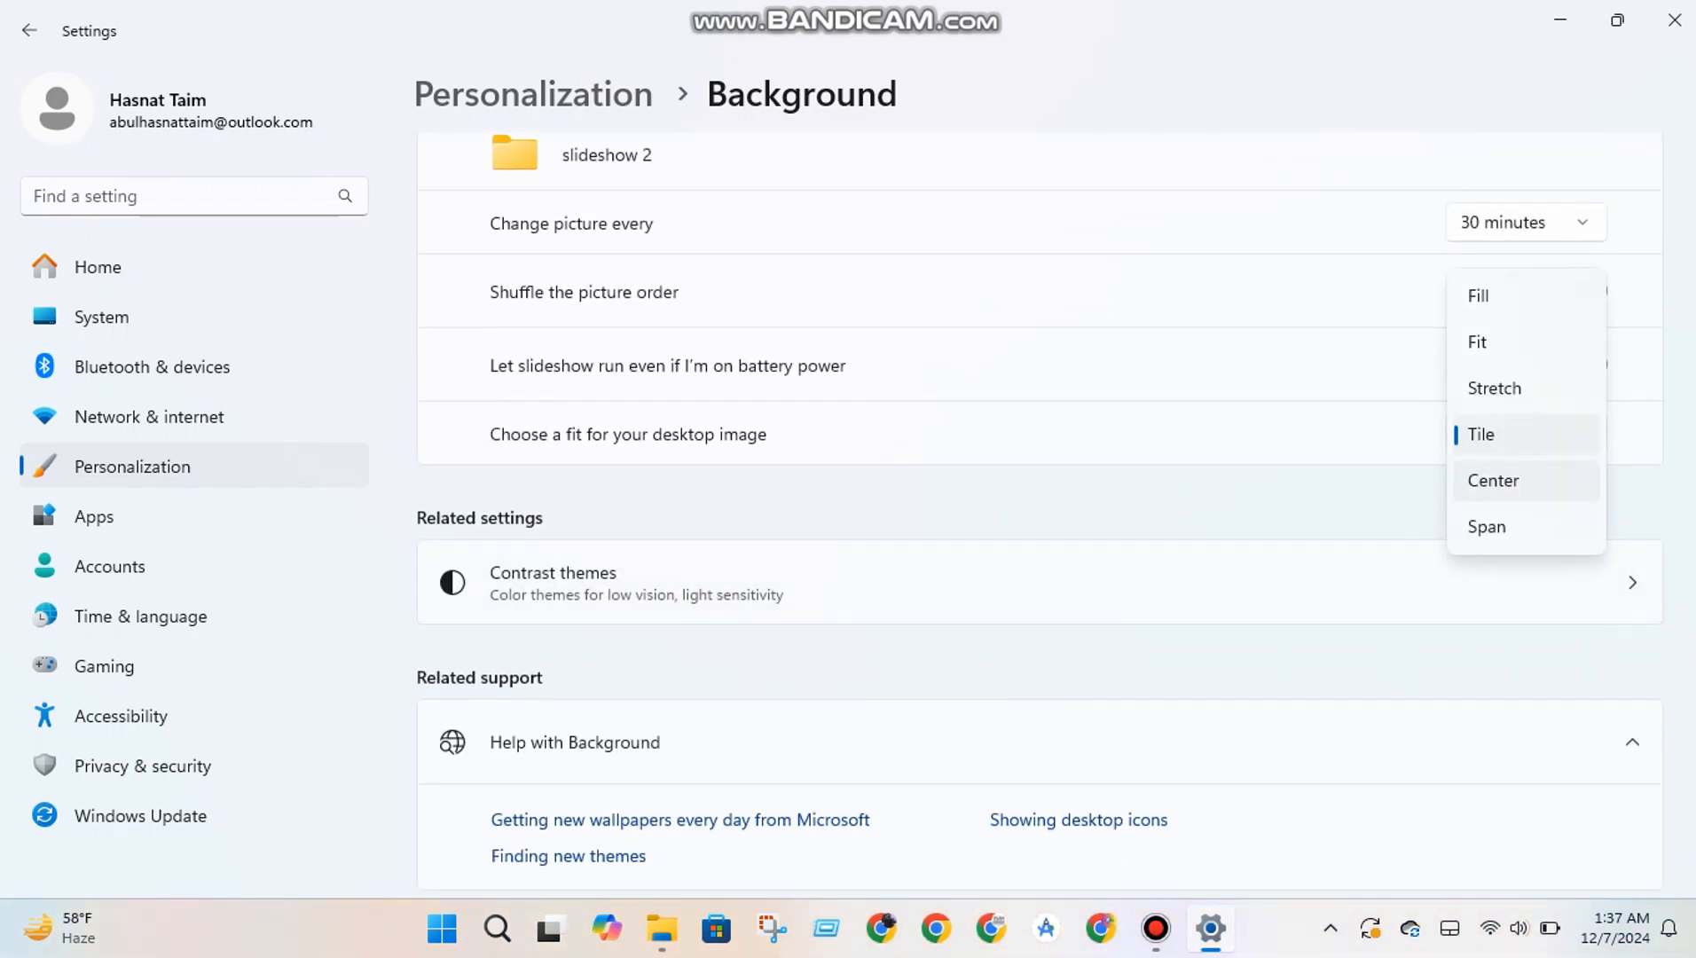
key(Down)
key(Return)
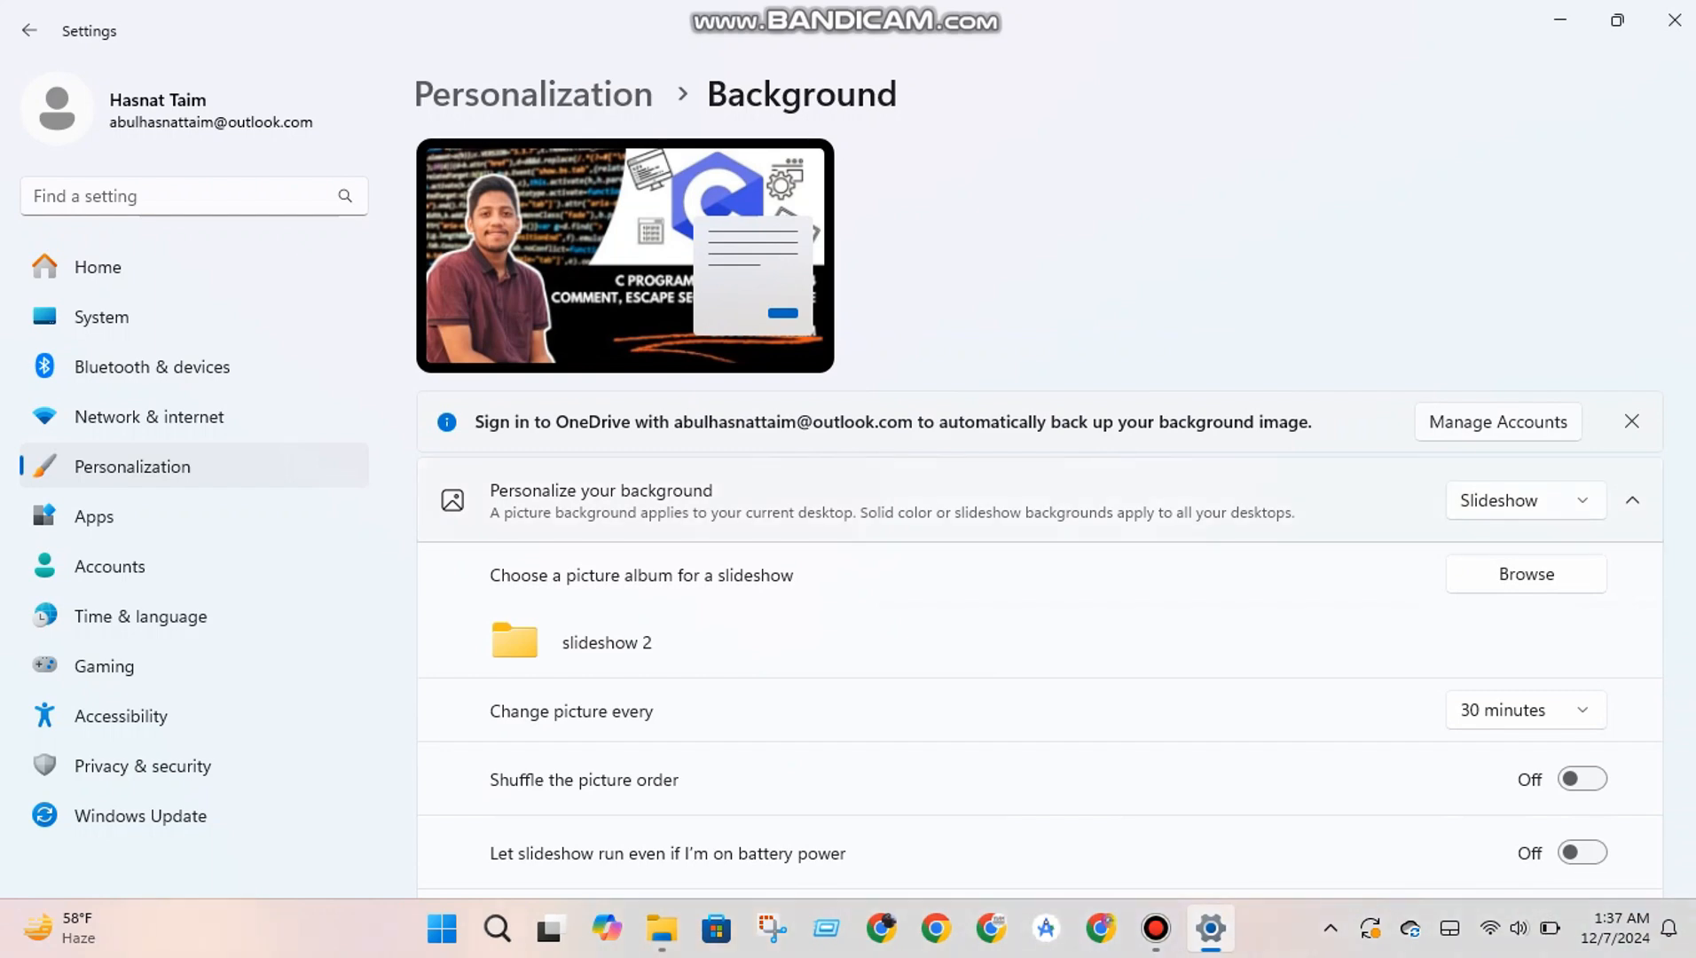
Set the desktop image fit to Fit and review the preview and background colour choices.
scroll(1038, 514, down, 5)
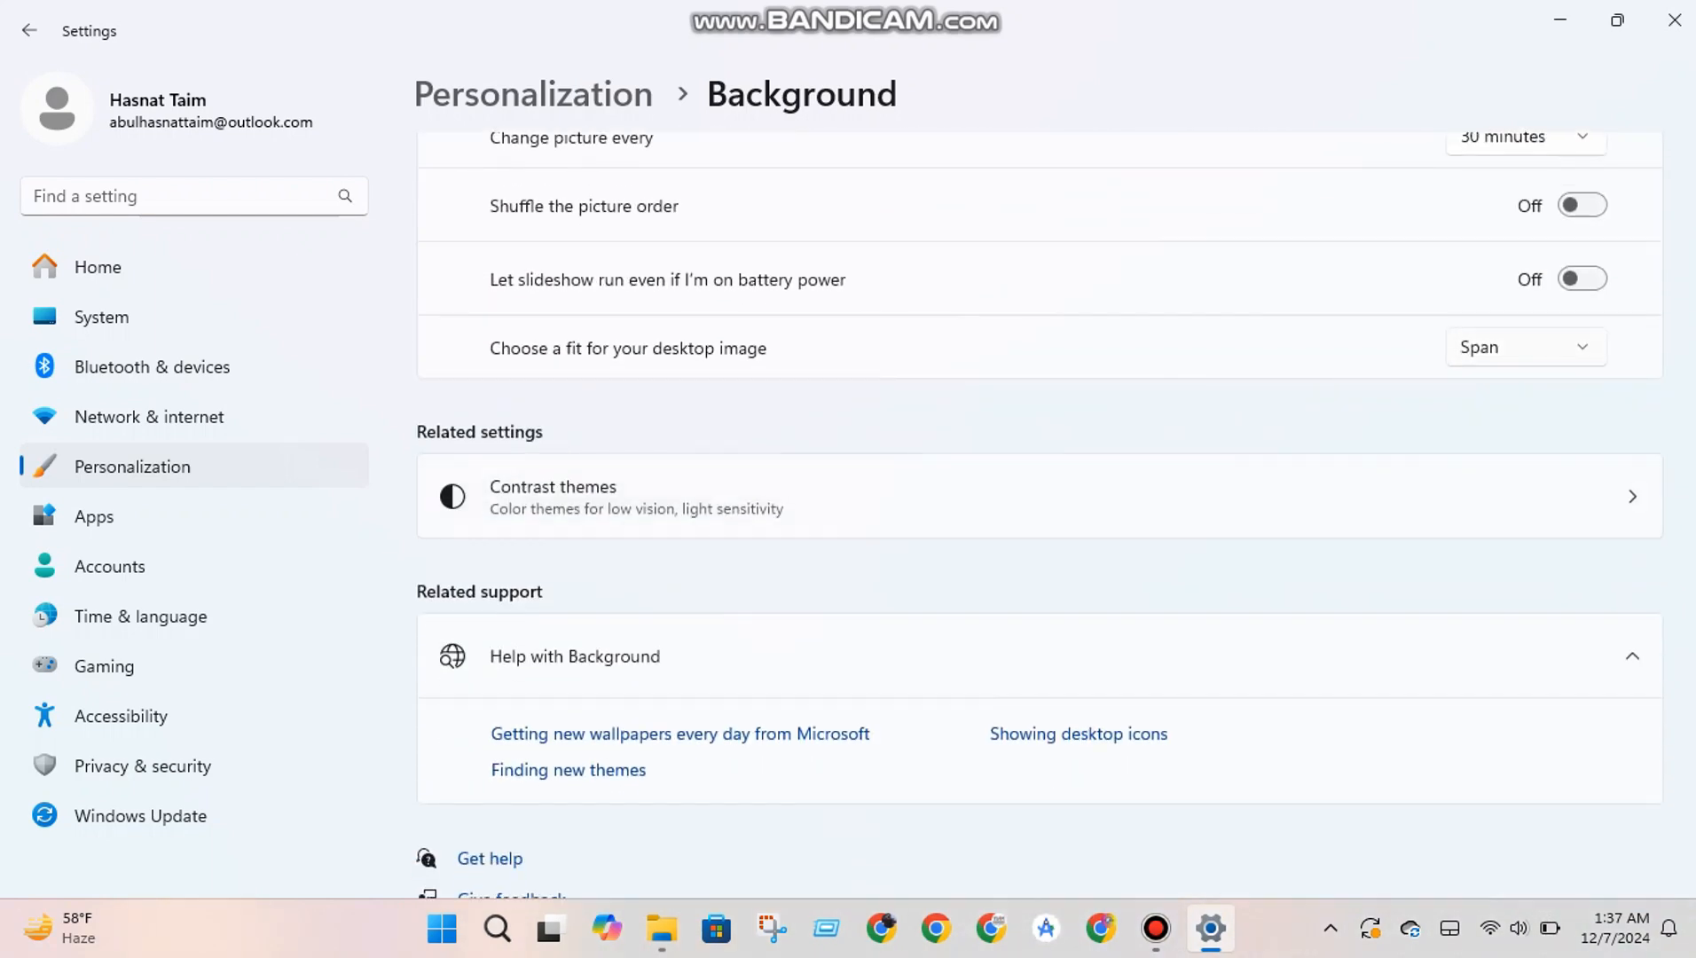
key(Return)
key(Up)
key(Up)
key(Up)
key(Up)
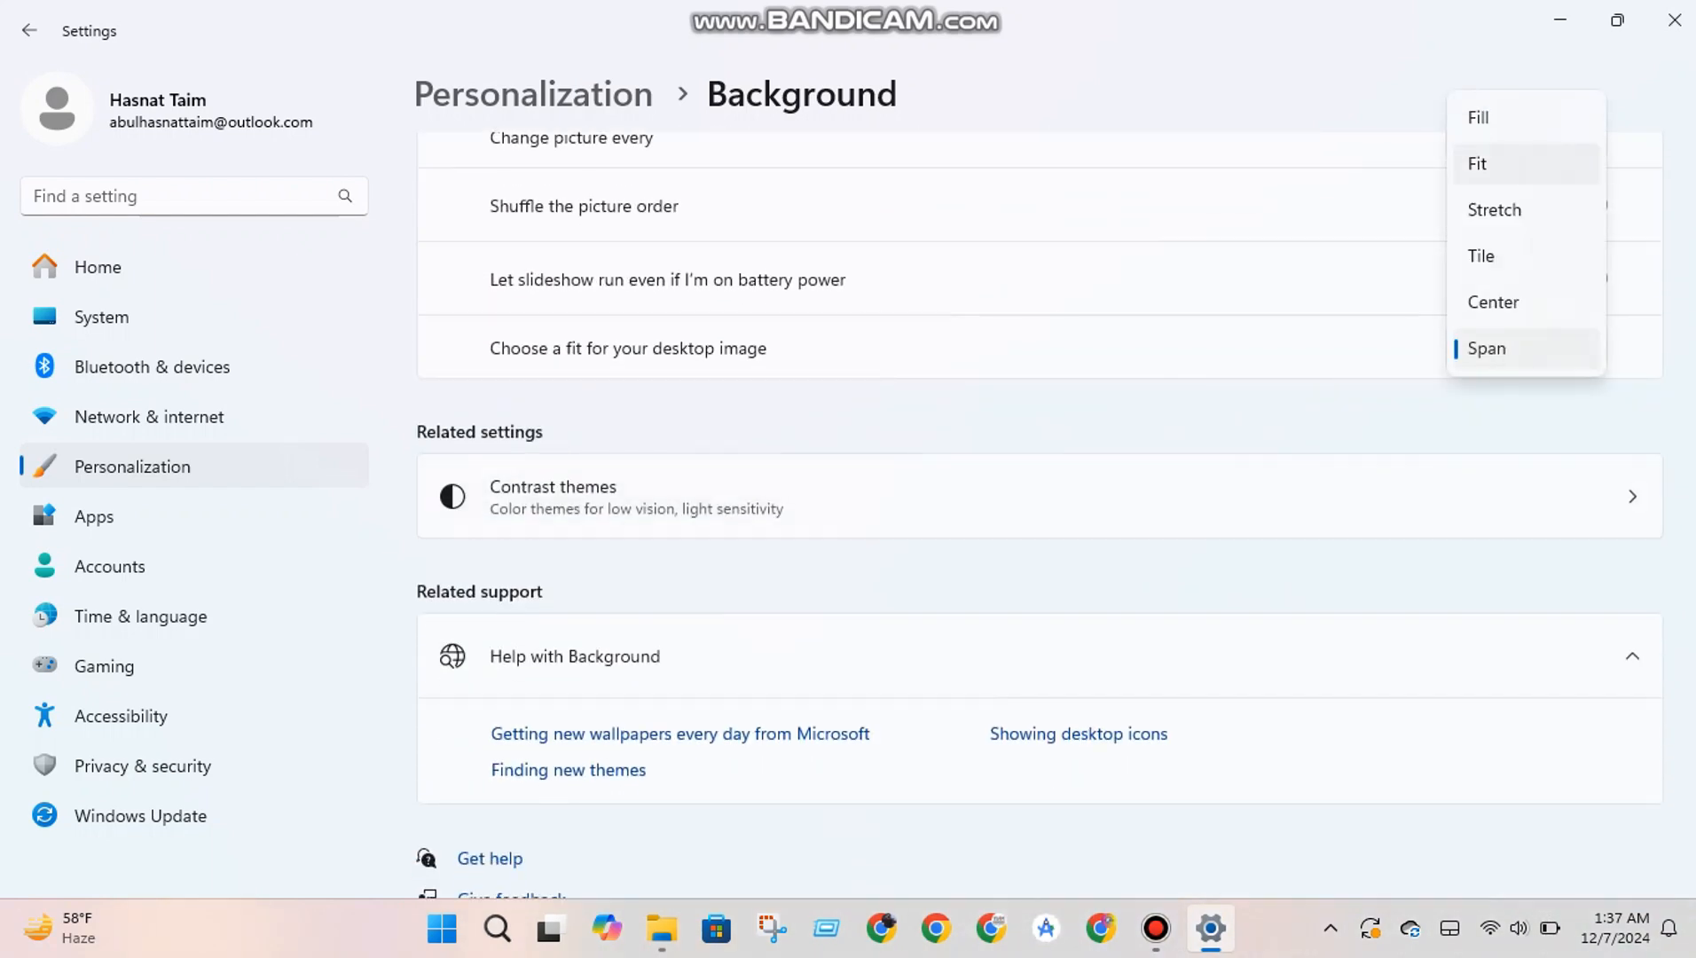
key(Return)
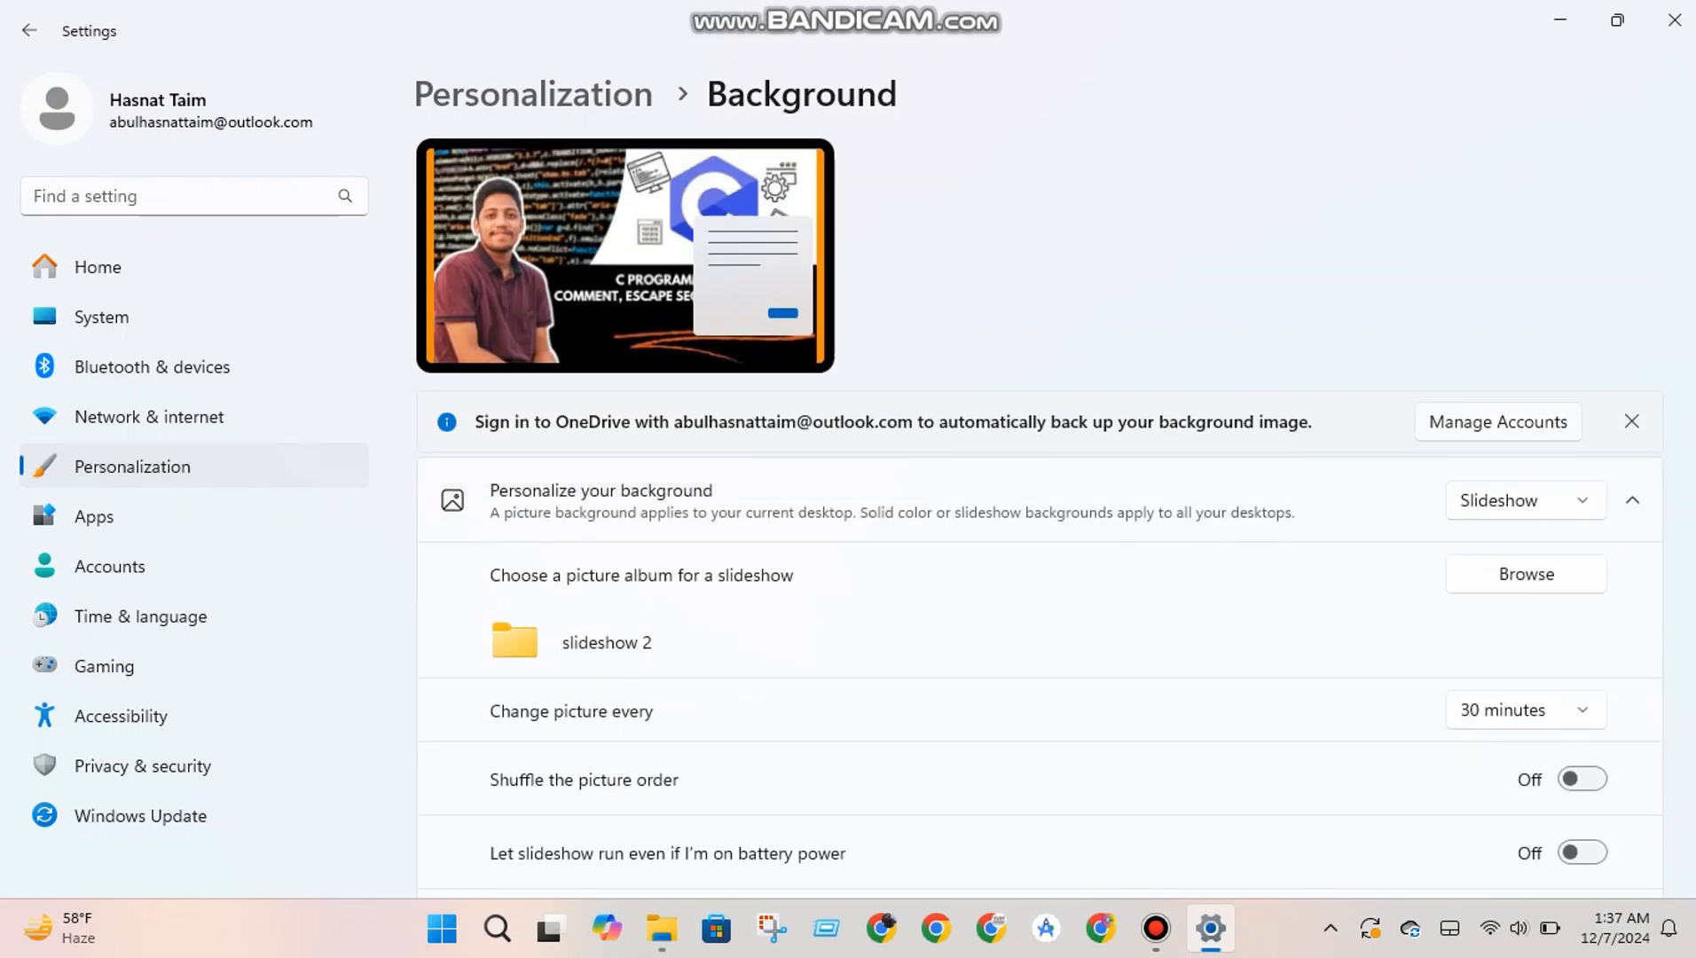
scroll(1038, 515, down, 10)
scroll(1037, 514, up, 3)
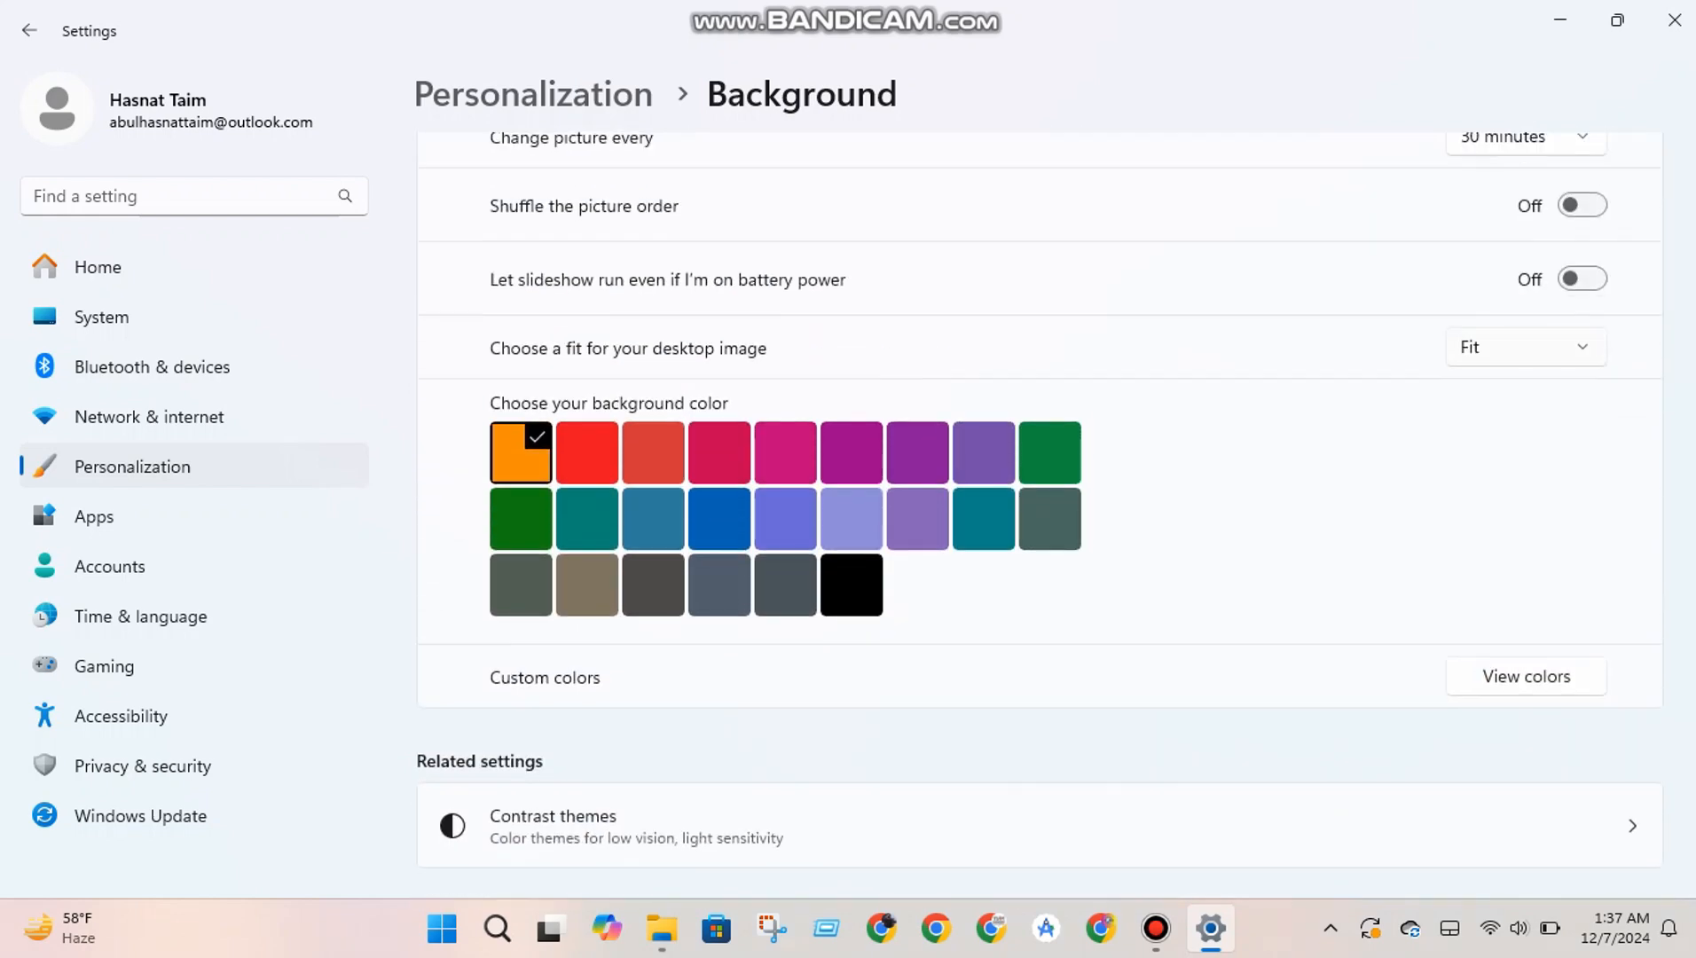
Set the desktop image fit for the slideshow background to Fill.
key(Return)
key(Up)
key(Return)
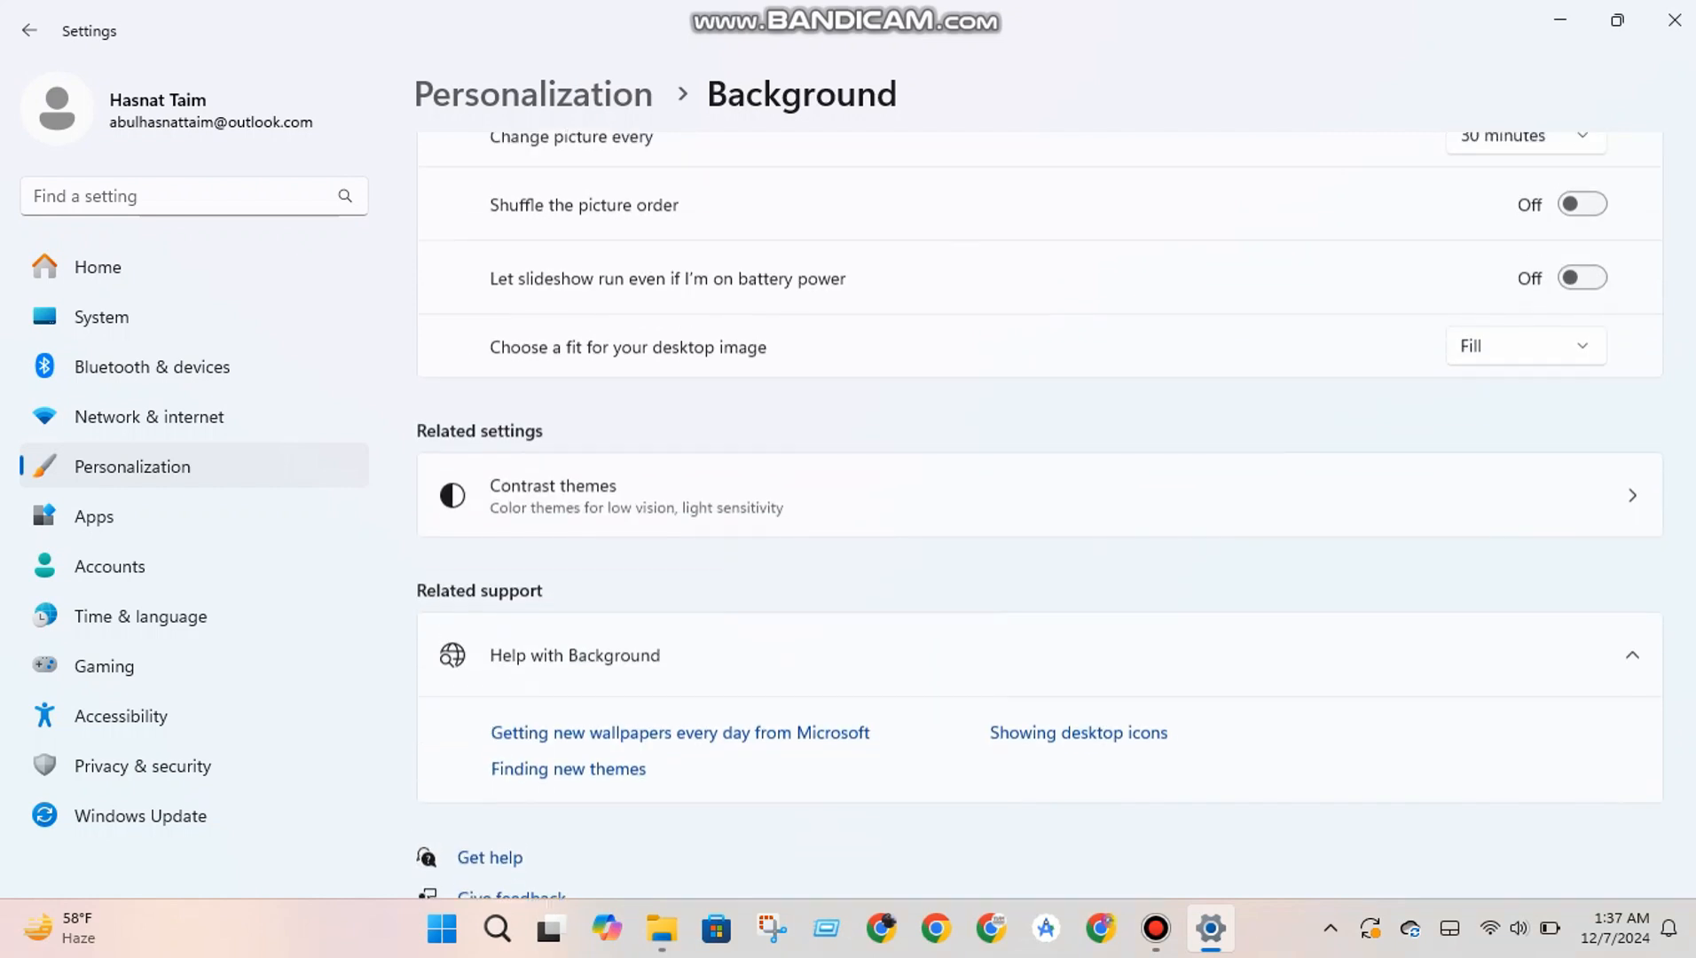
Open the contrast themes settings and apply the Aquatic contrast theme.
key(Tab)
key(Return)
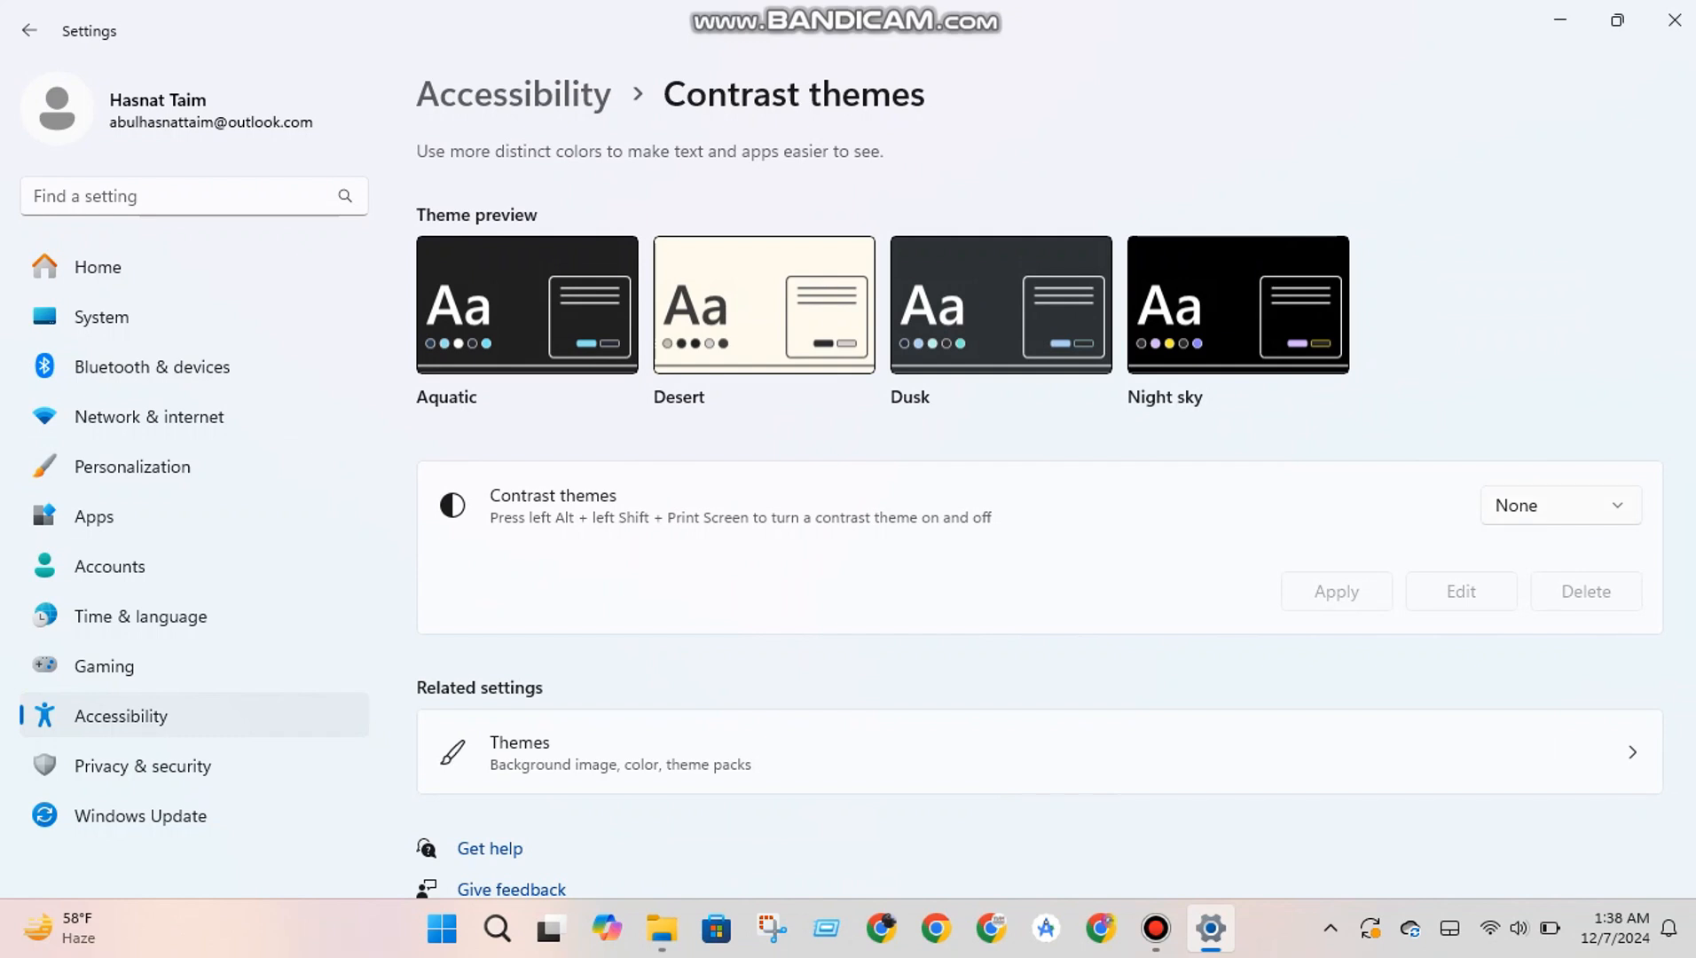
click(1561, 505)
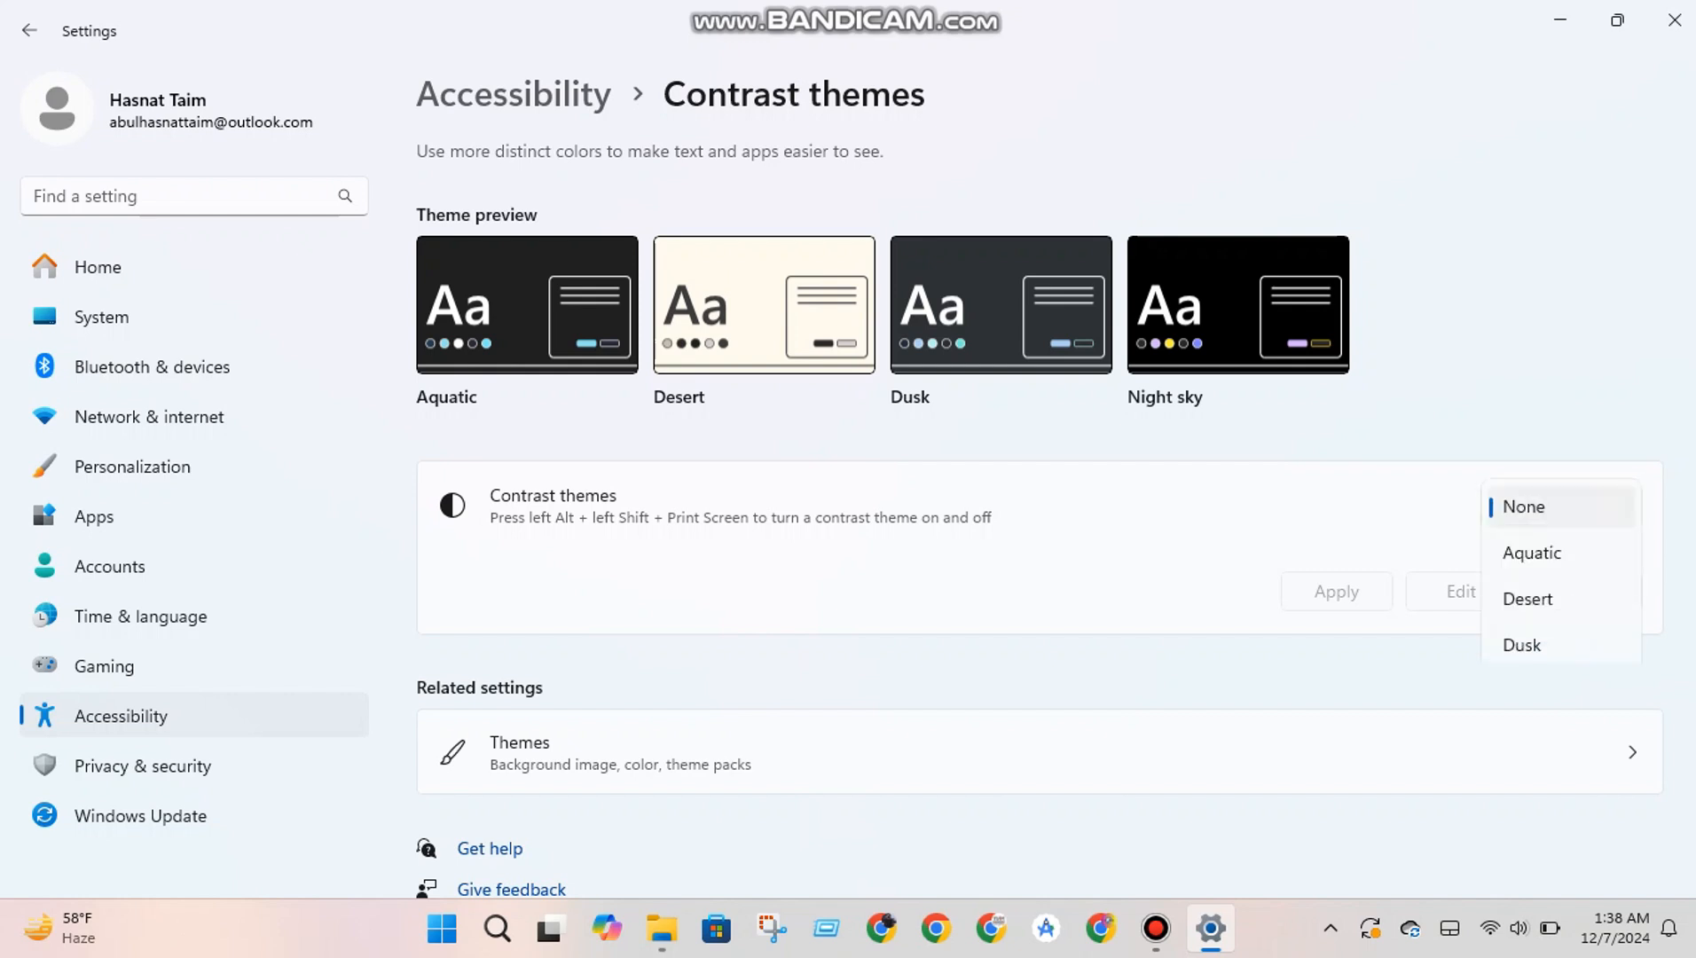
click(1561, 553)
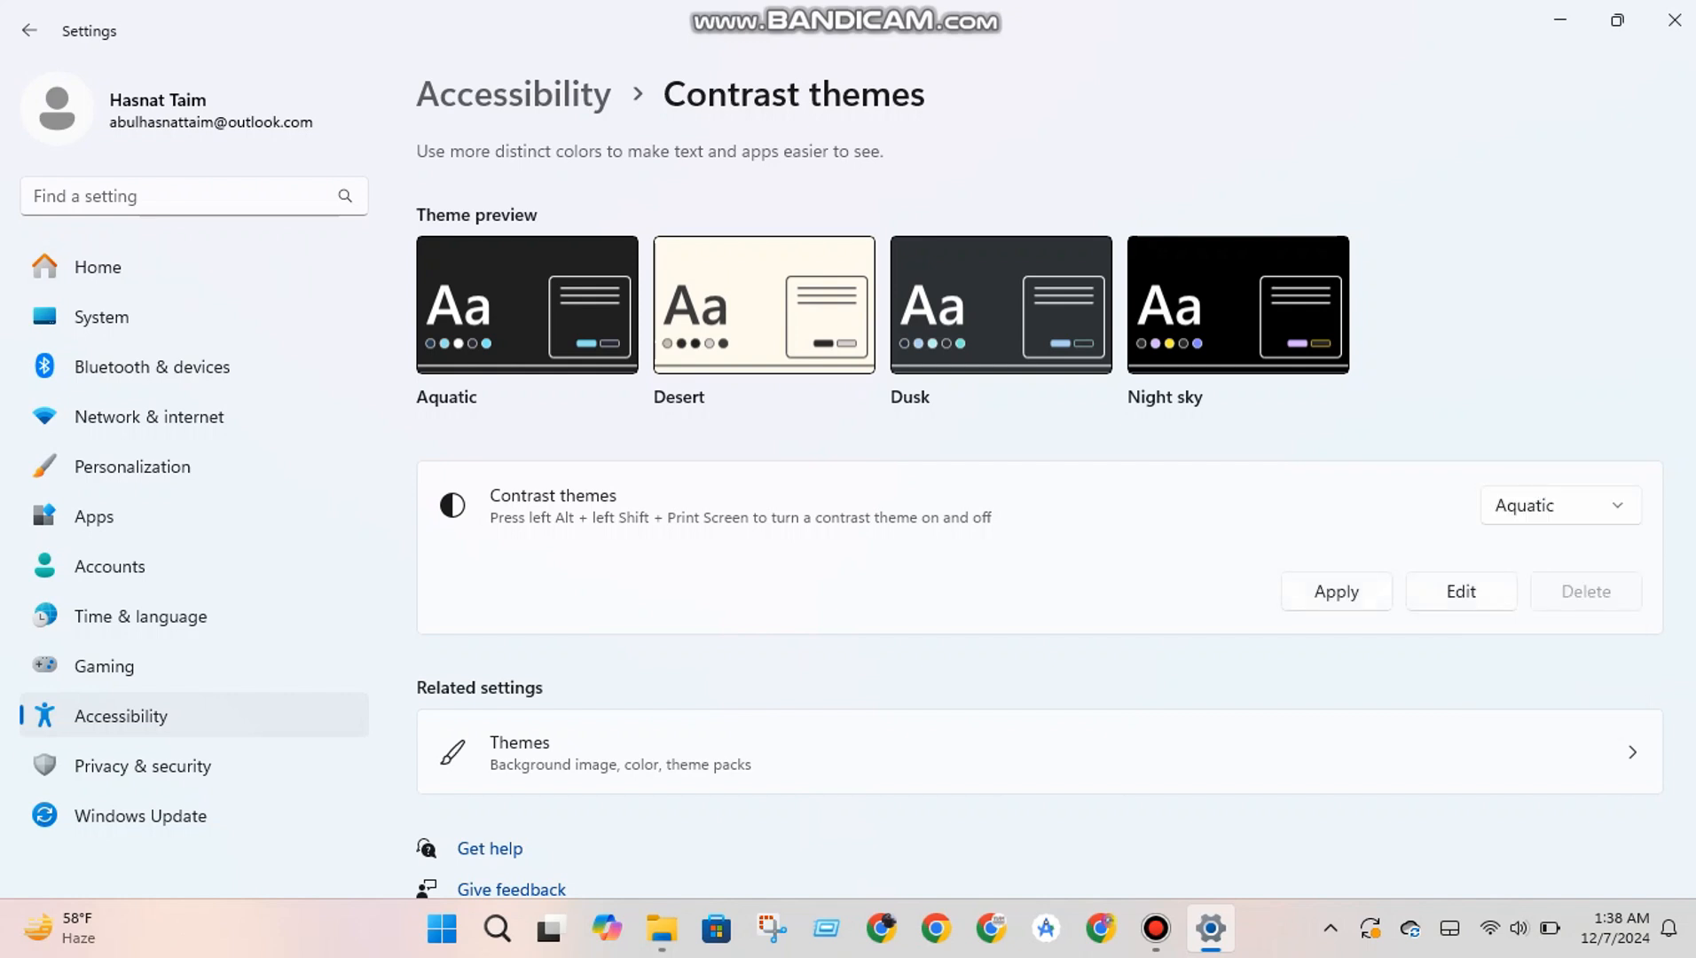
click(1336, 591)
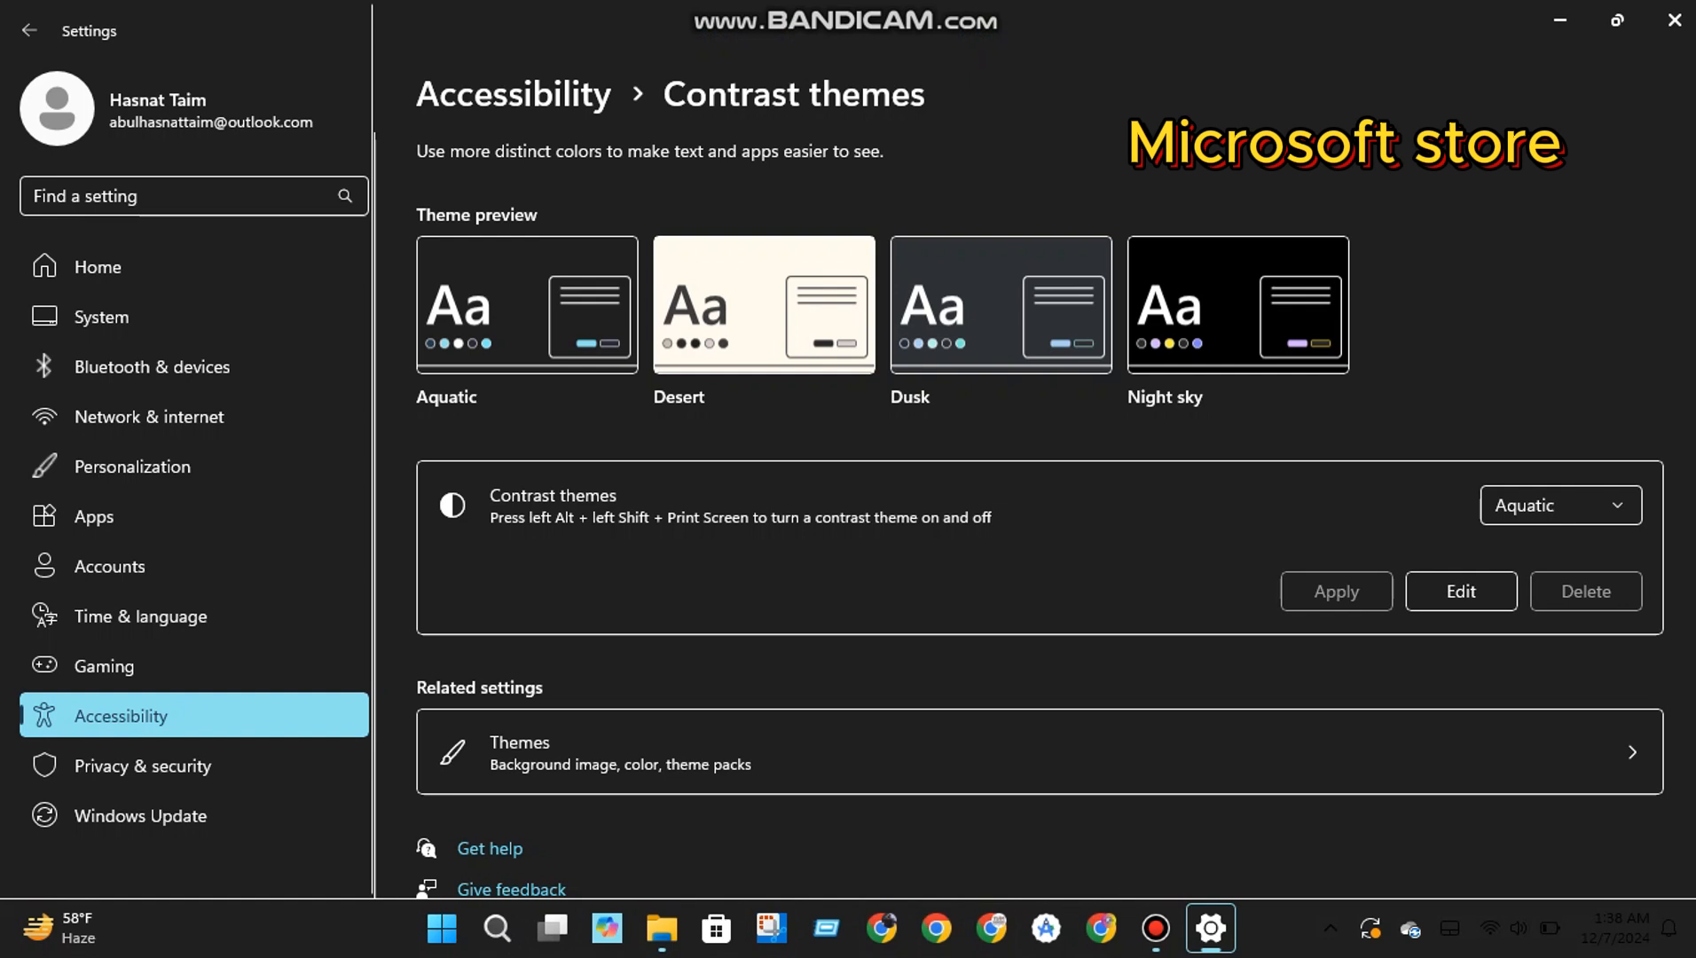
Change the contrast theme to Desert and apply it.
click(1559, 505)
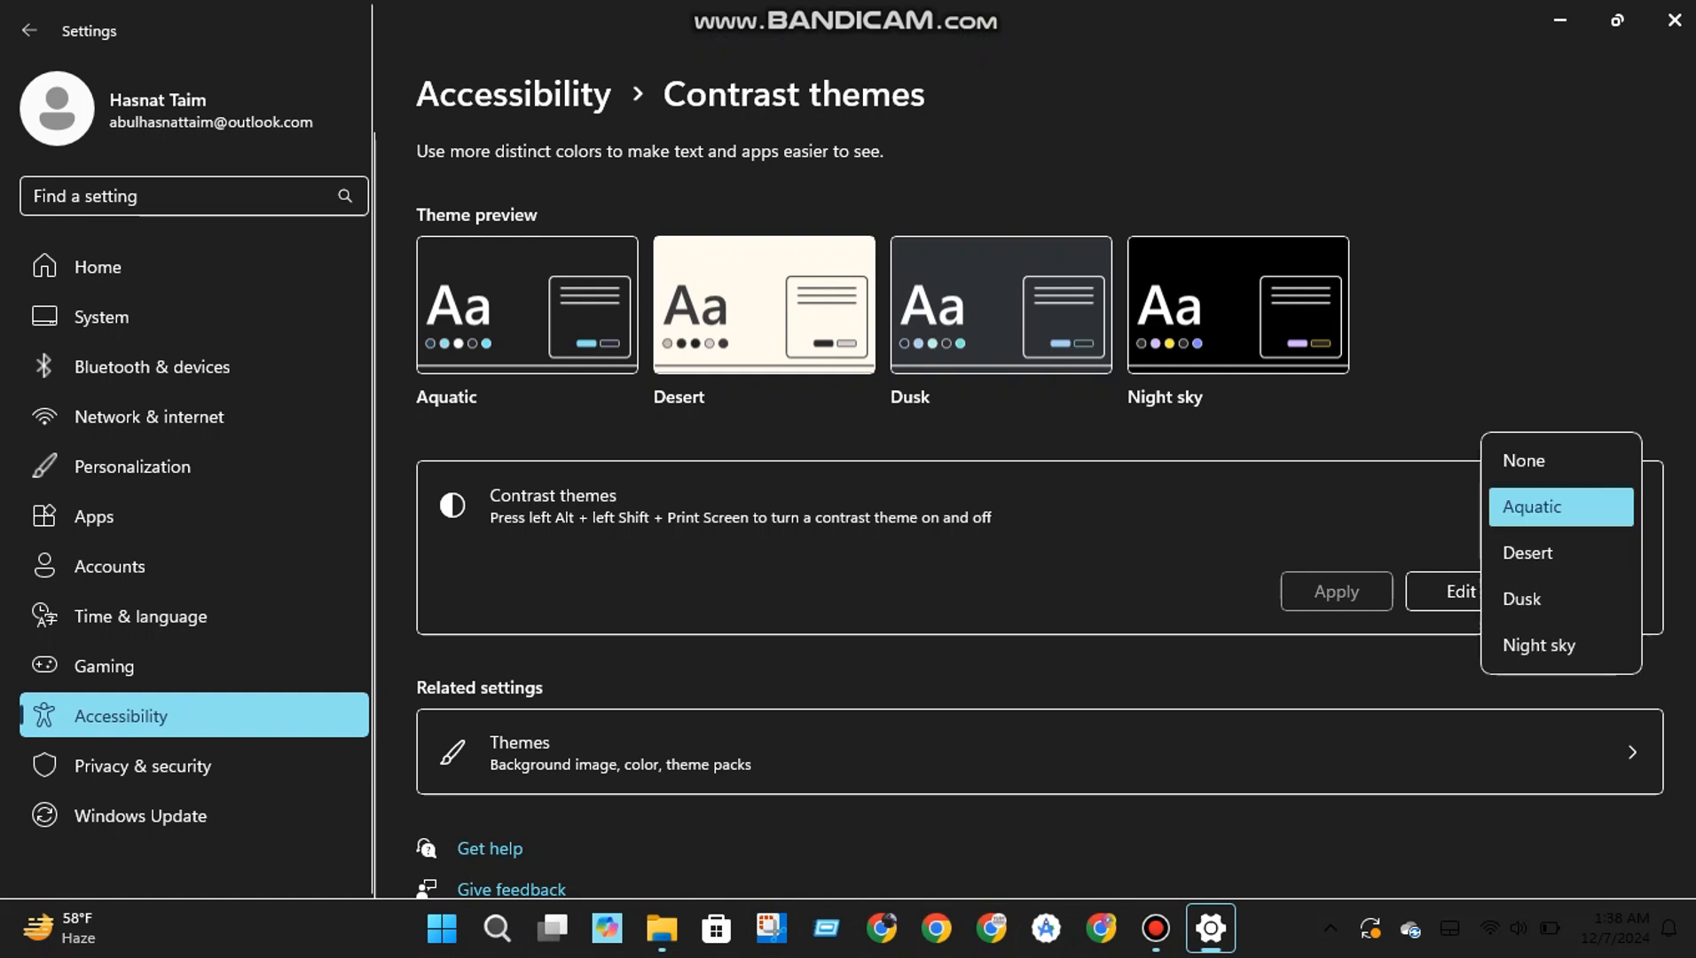
click(1559, 551)
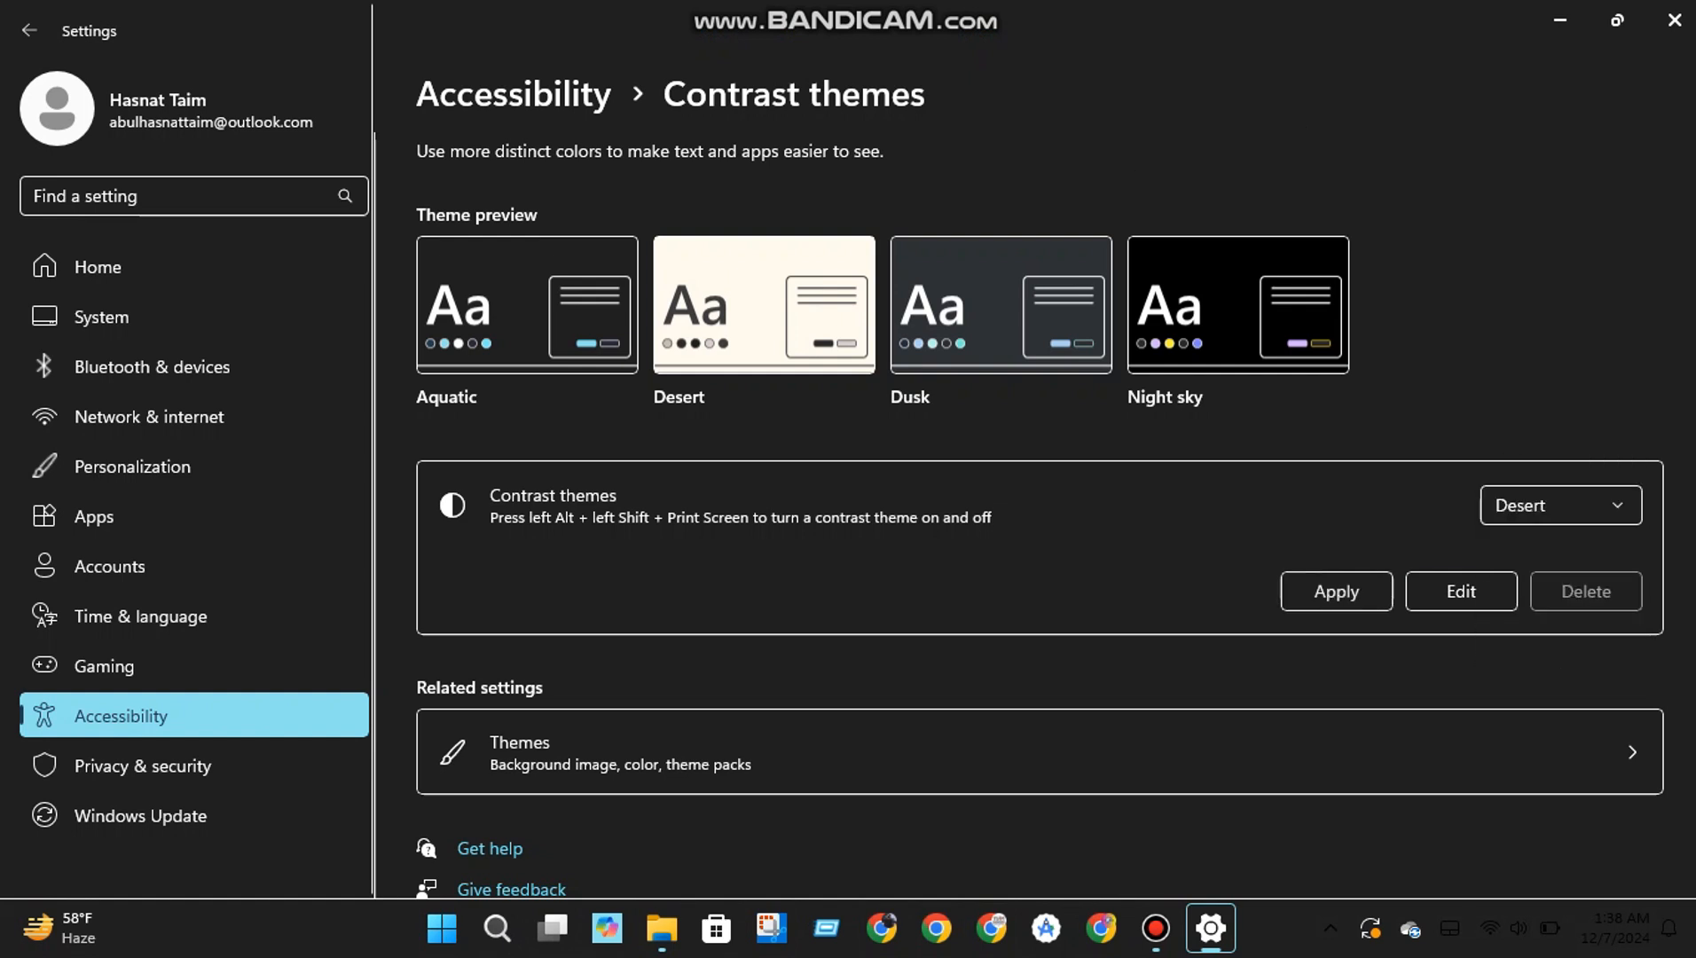
click(1337, 592)
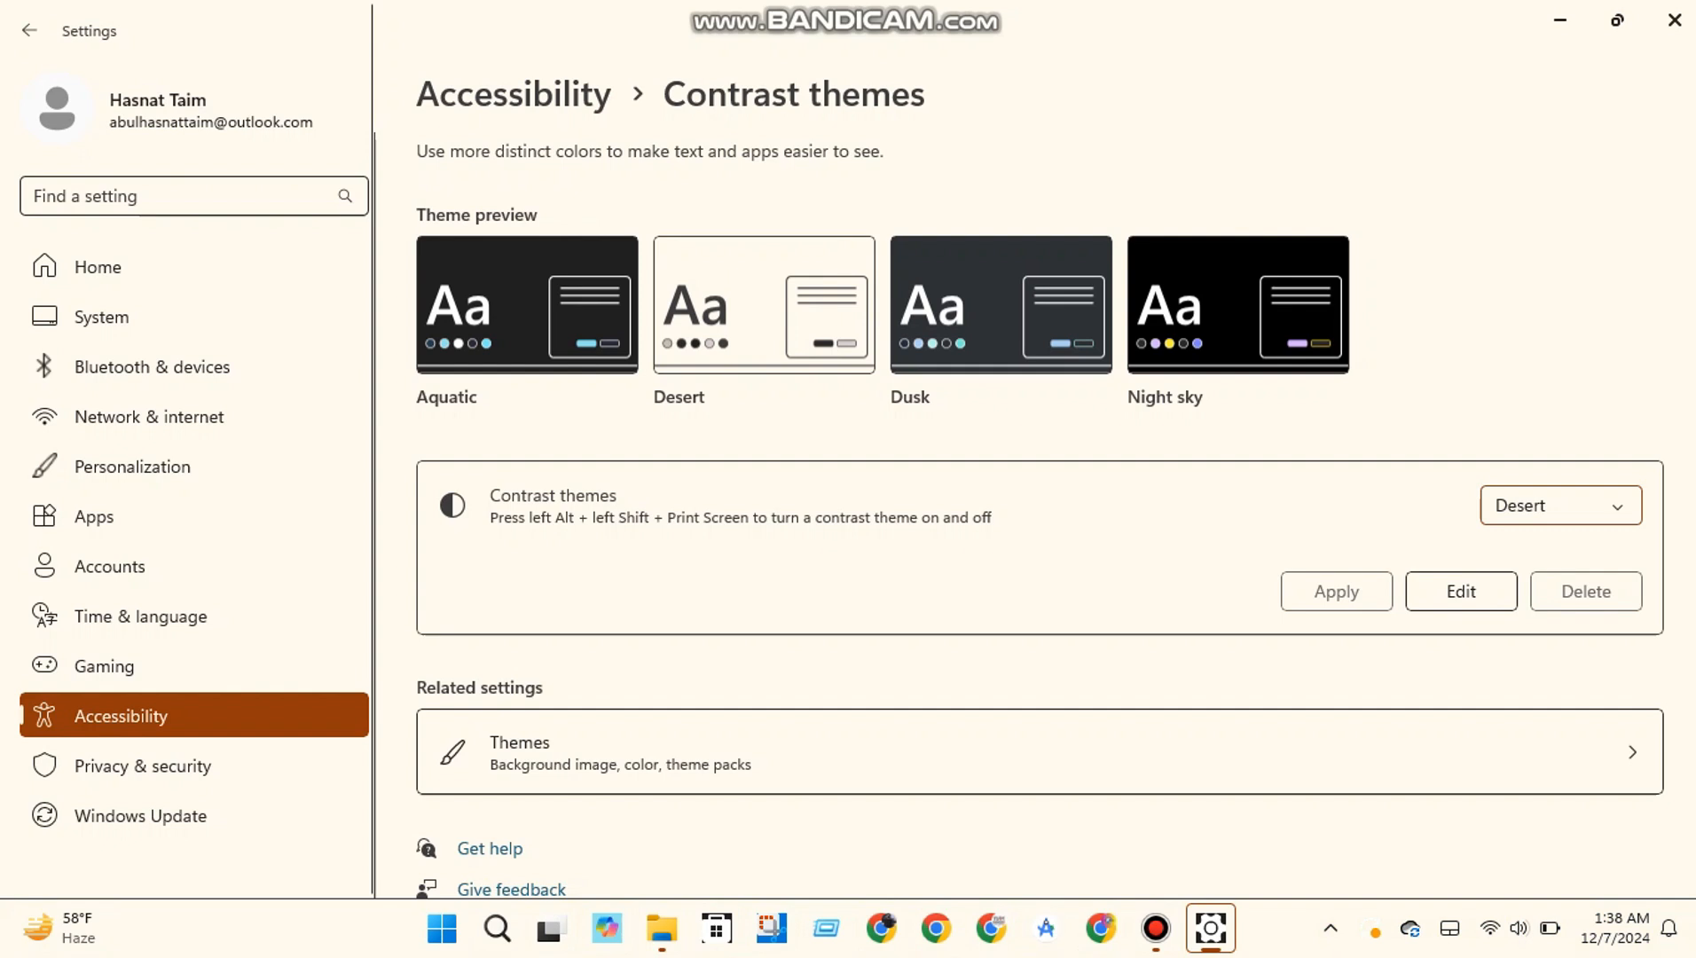
Turn the contrast theme off by setting it to None and applying the change.
click(1560, 505)
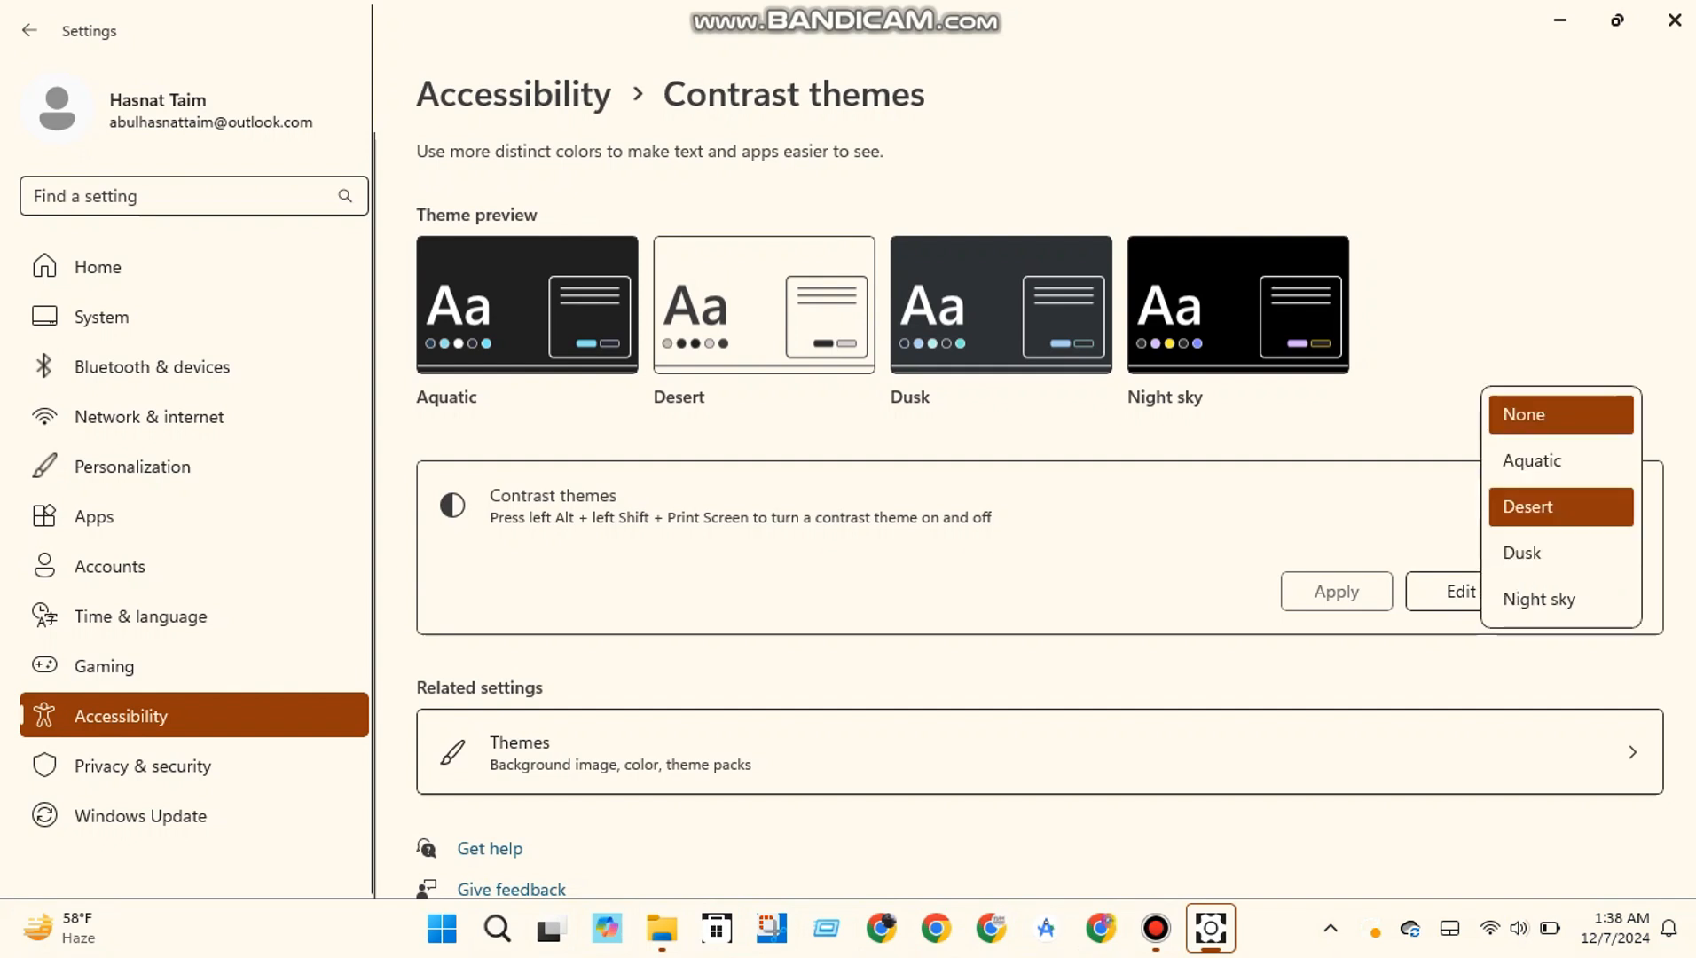
click(1523, 414)
click(1337, 590)
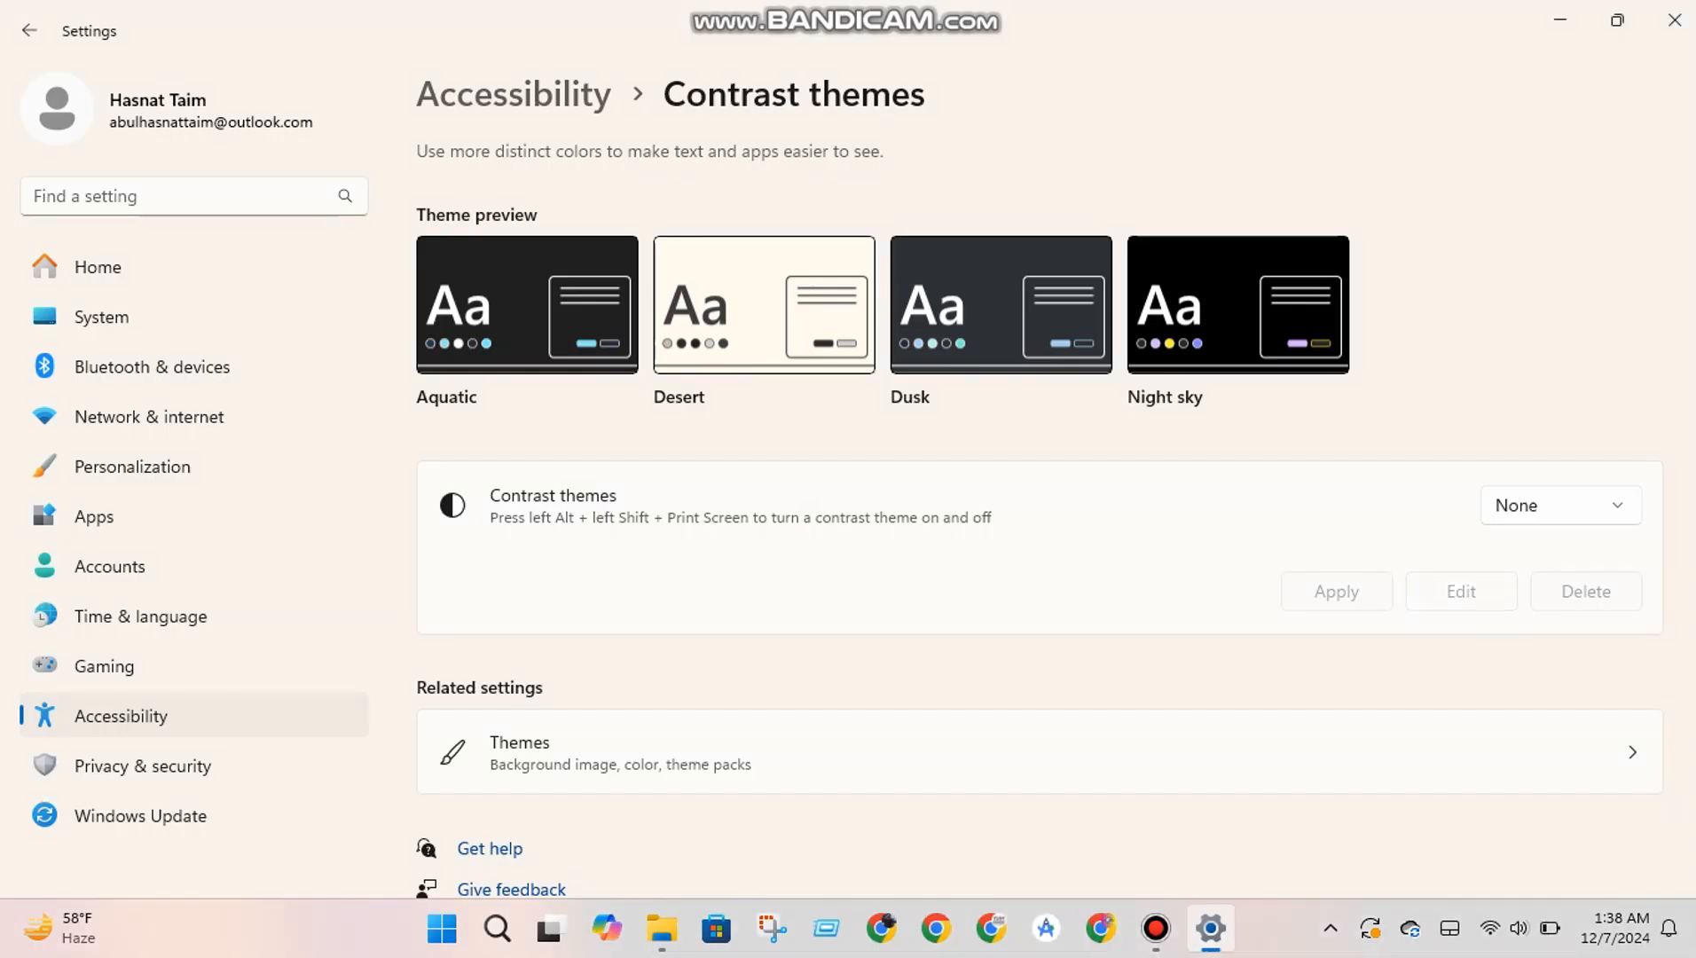
View the related Themes settings and go back to the Background settings.
click(621, 752)
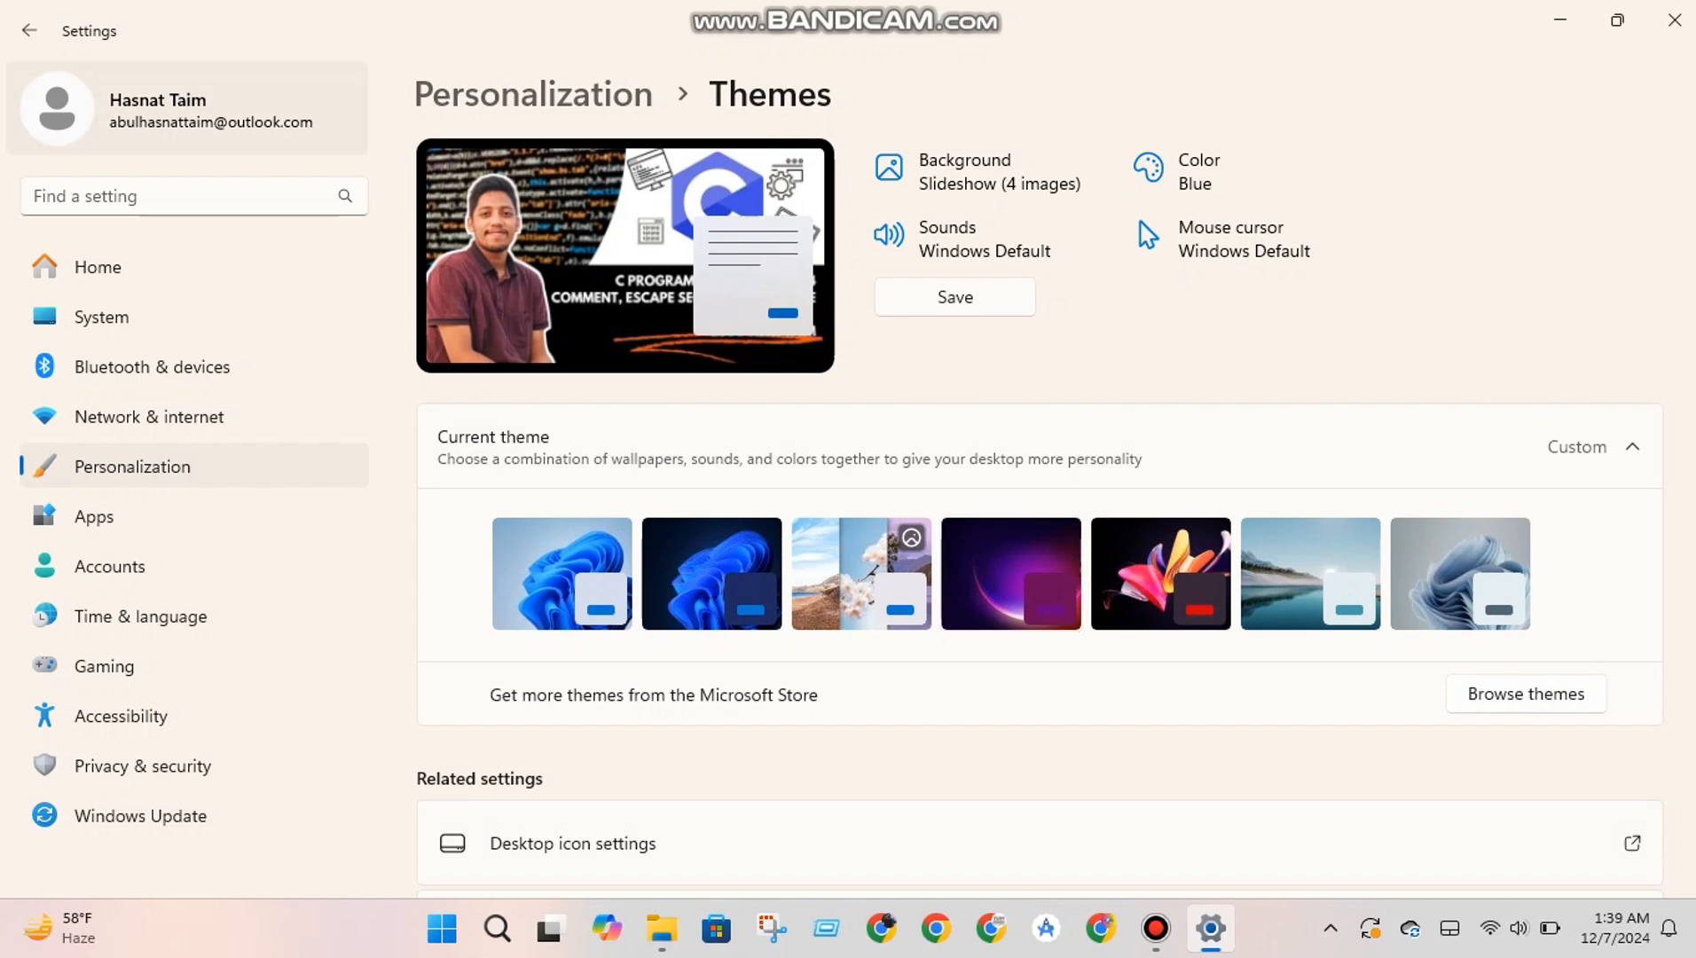
key(alt+Left)
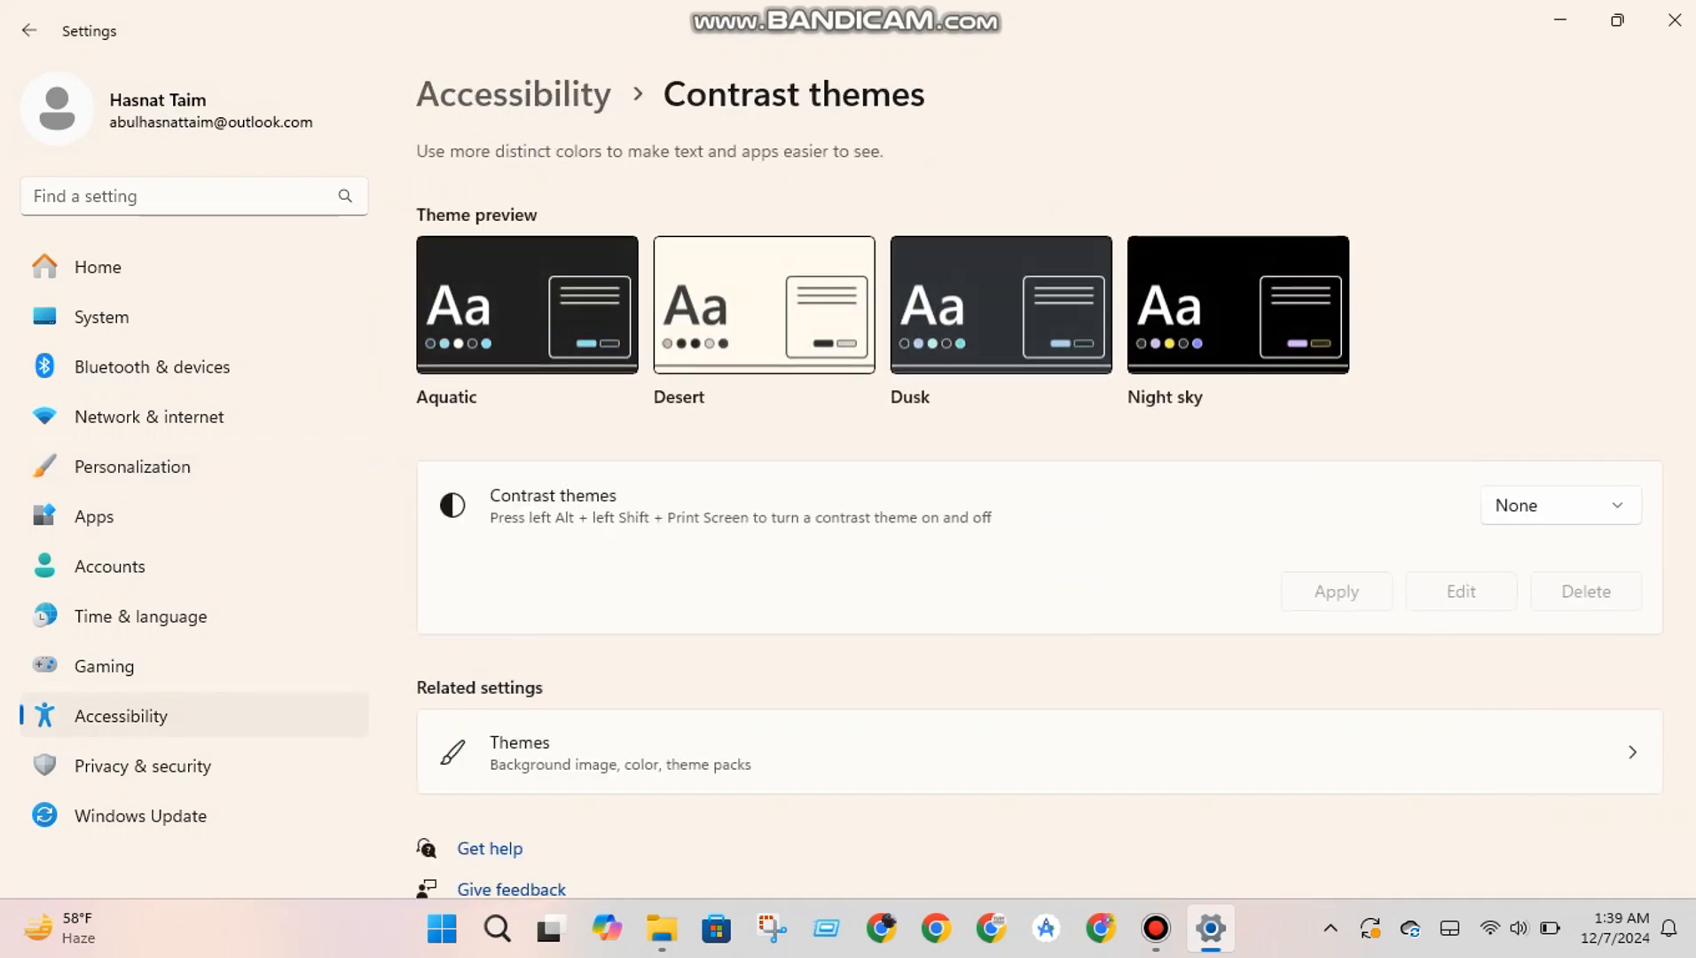
key(alt+Left)
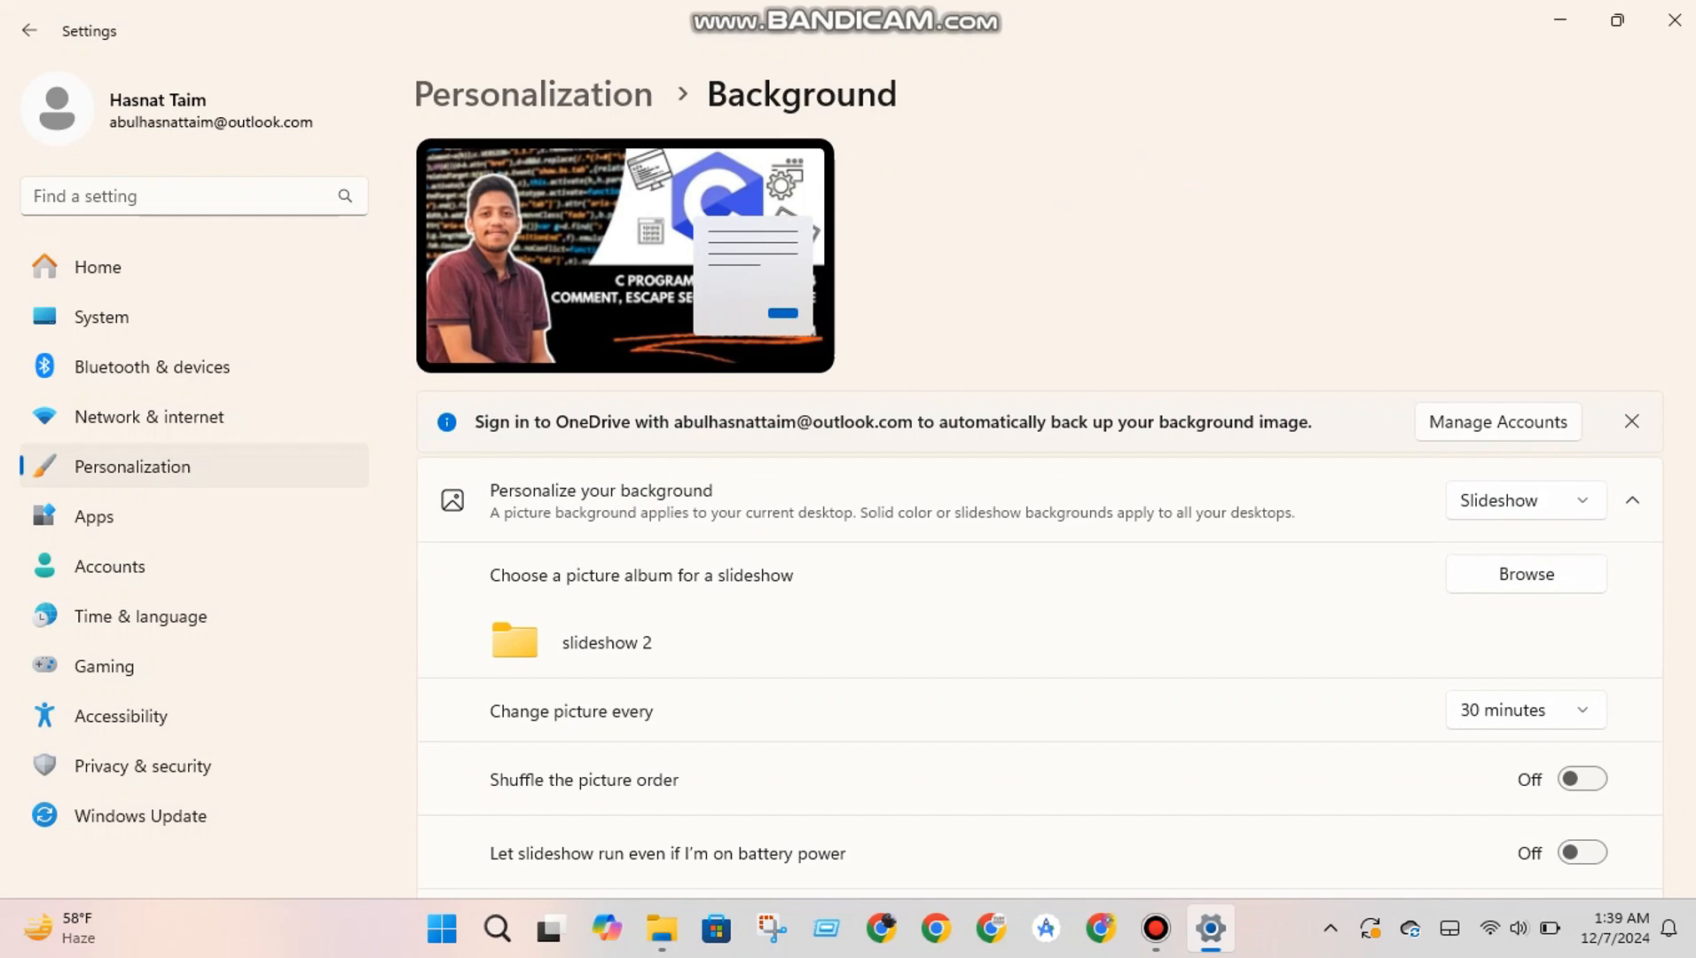
Change the desktop background type from Slideshow to Picture.
scroll(1038, 515, down, 2)
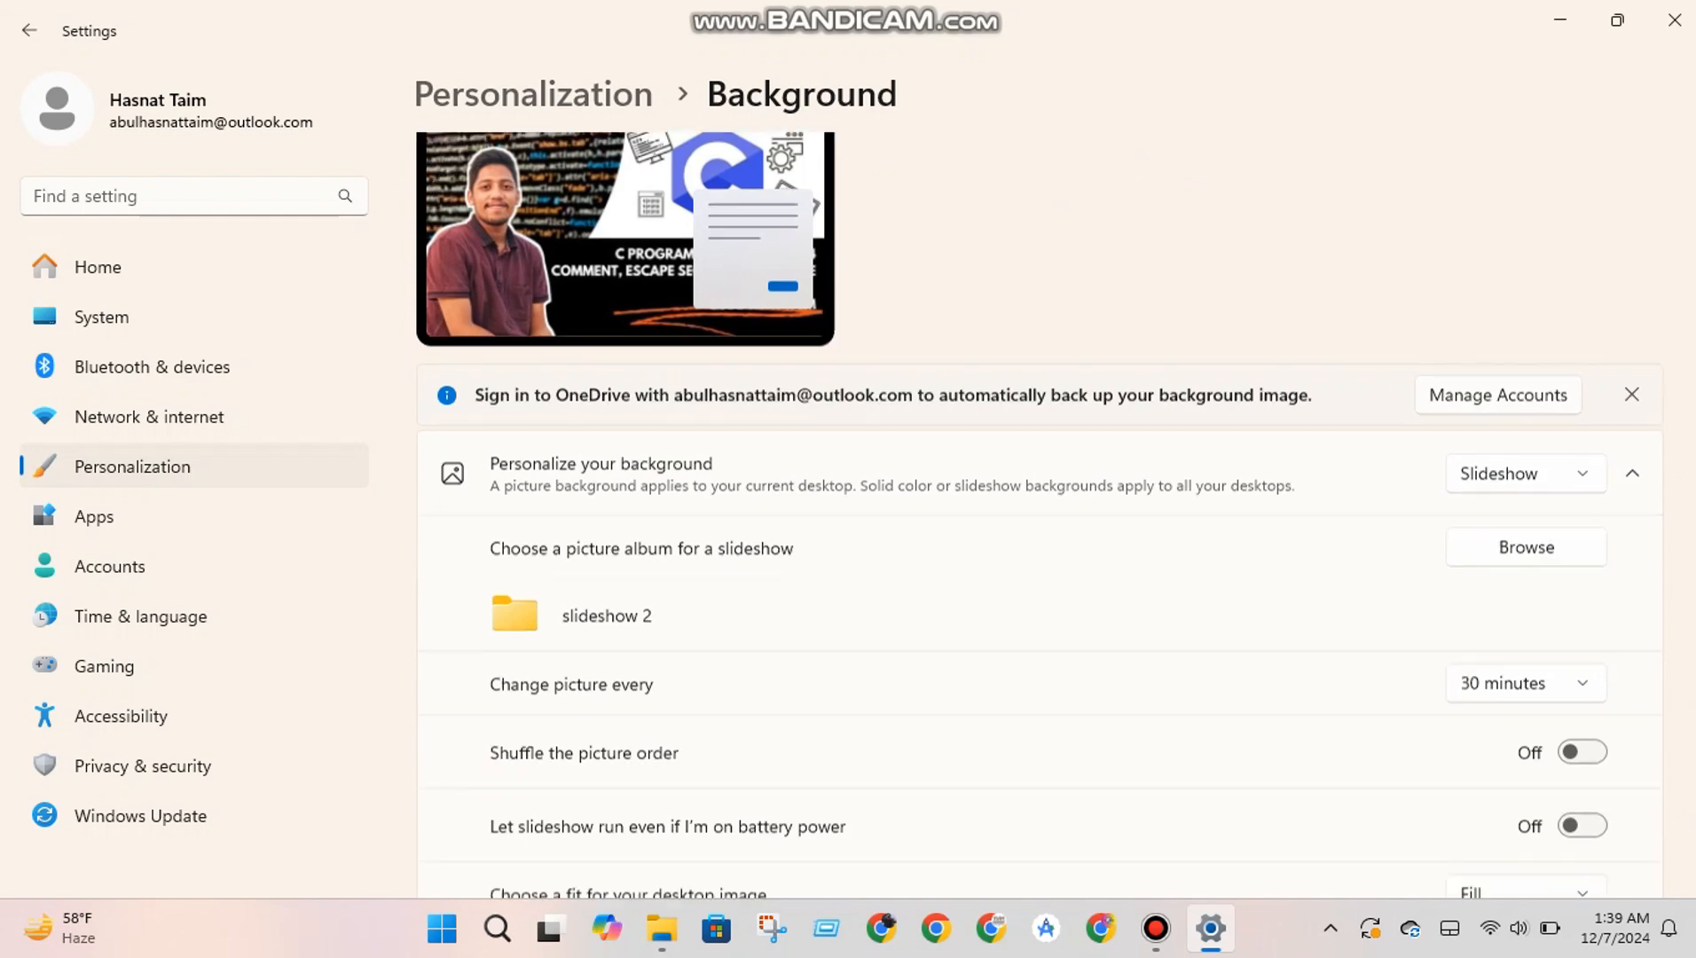
scroll(1038, 514, up, 2)
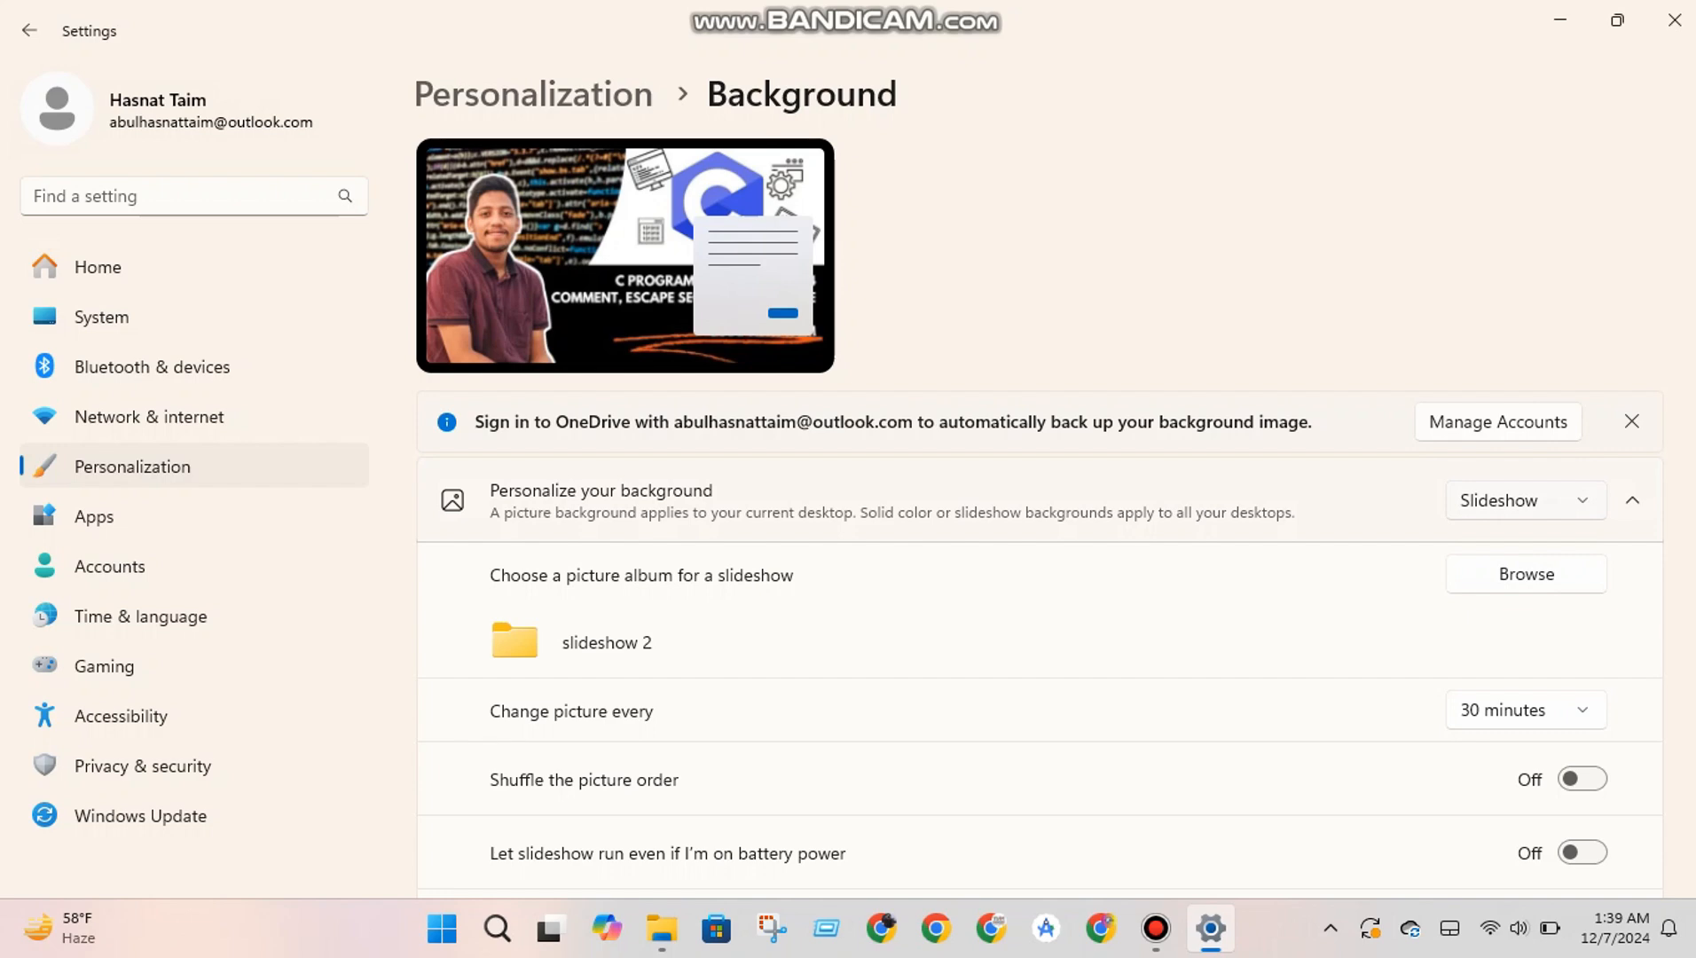
click(1525, 500)
click(1499, 408)
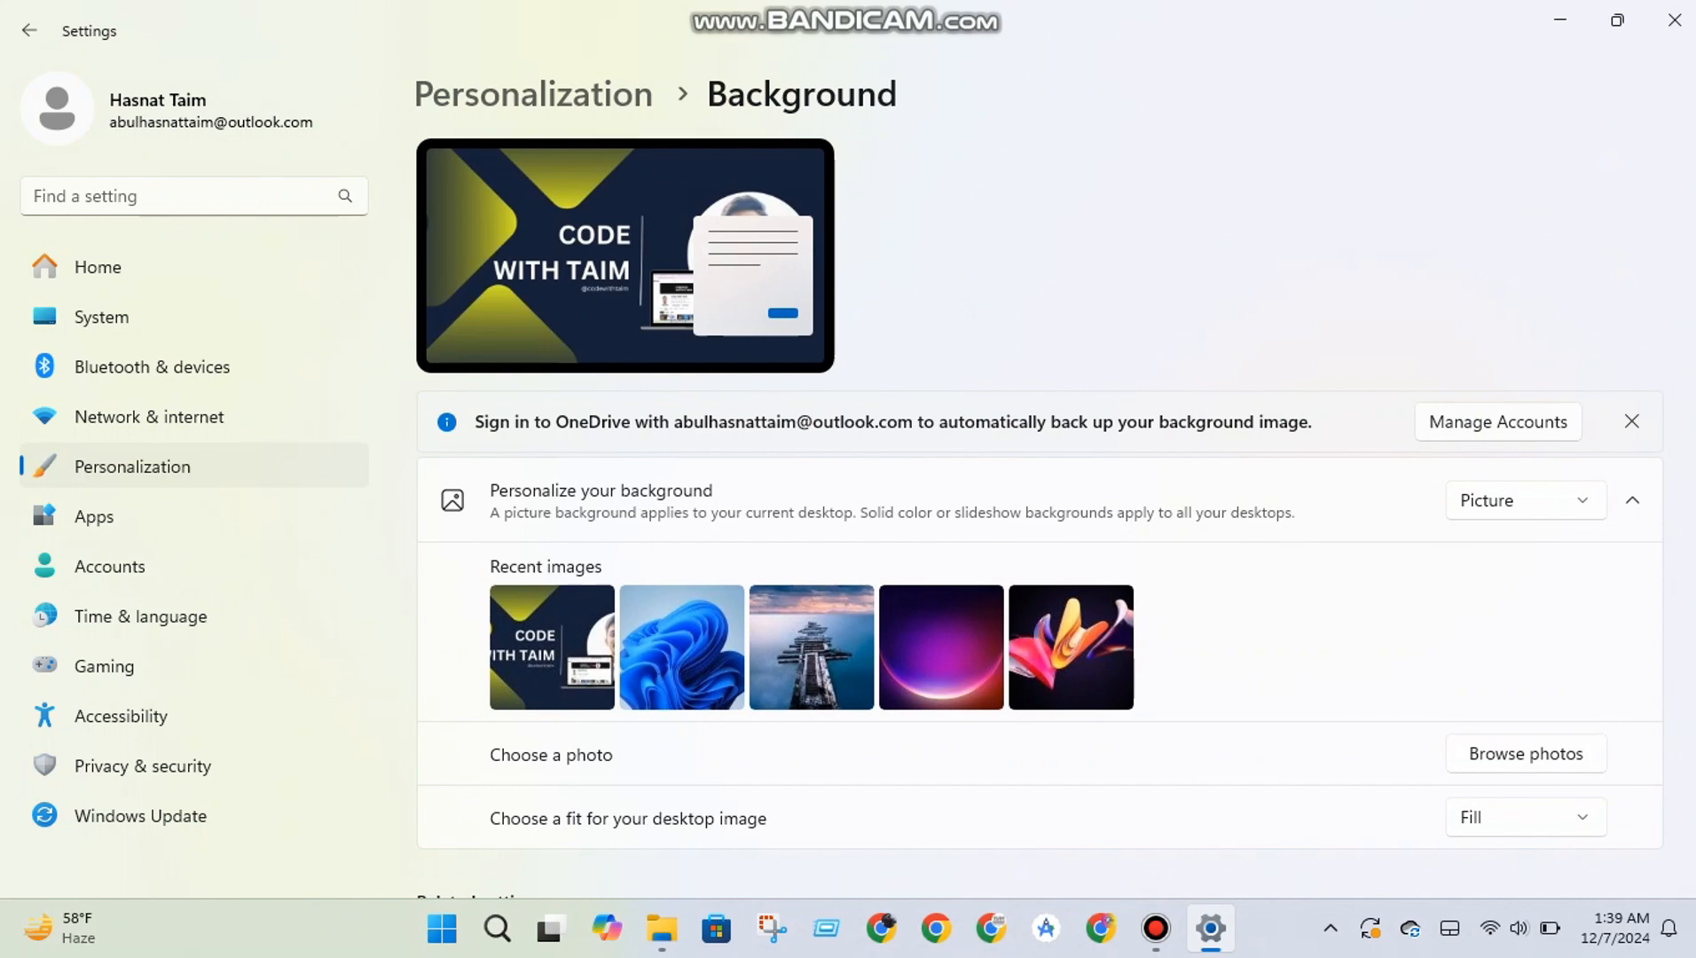
Open the Colors settings and pick the dark purple Windows color beside the selected blue one as the accent color.
key(alt+Left)
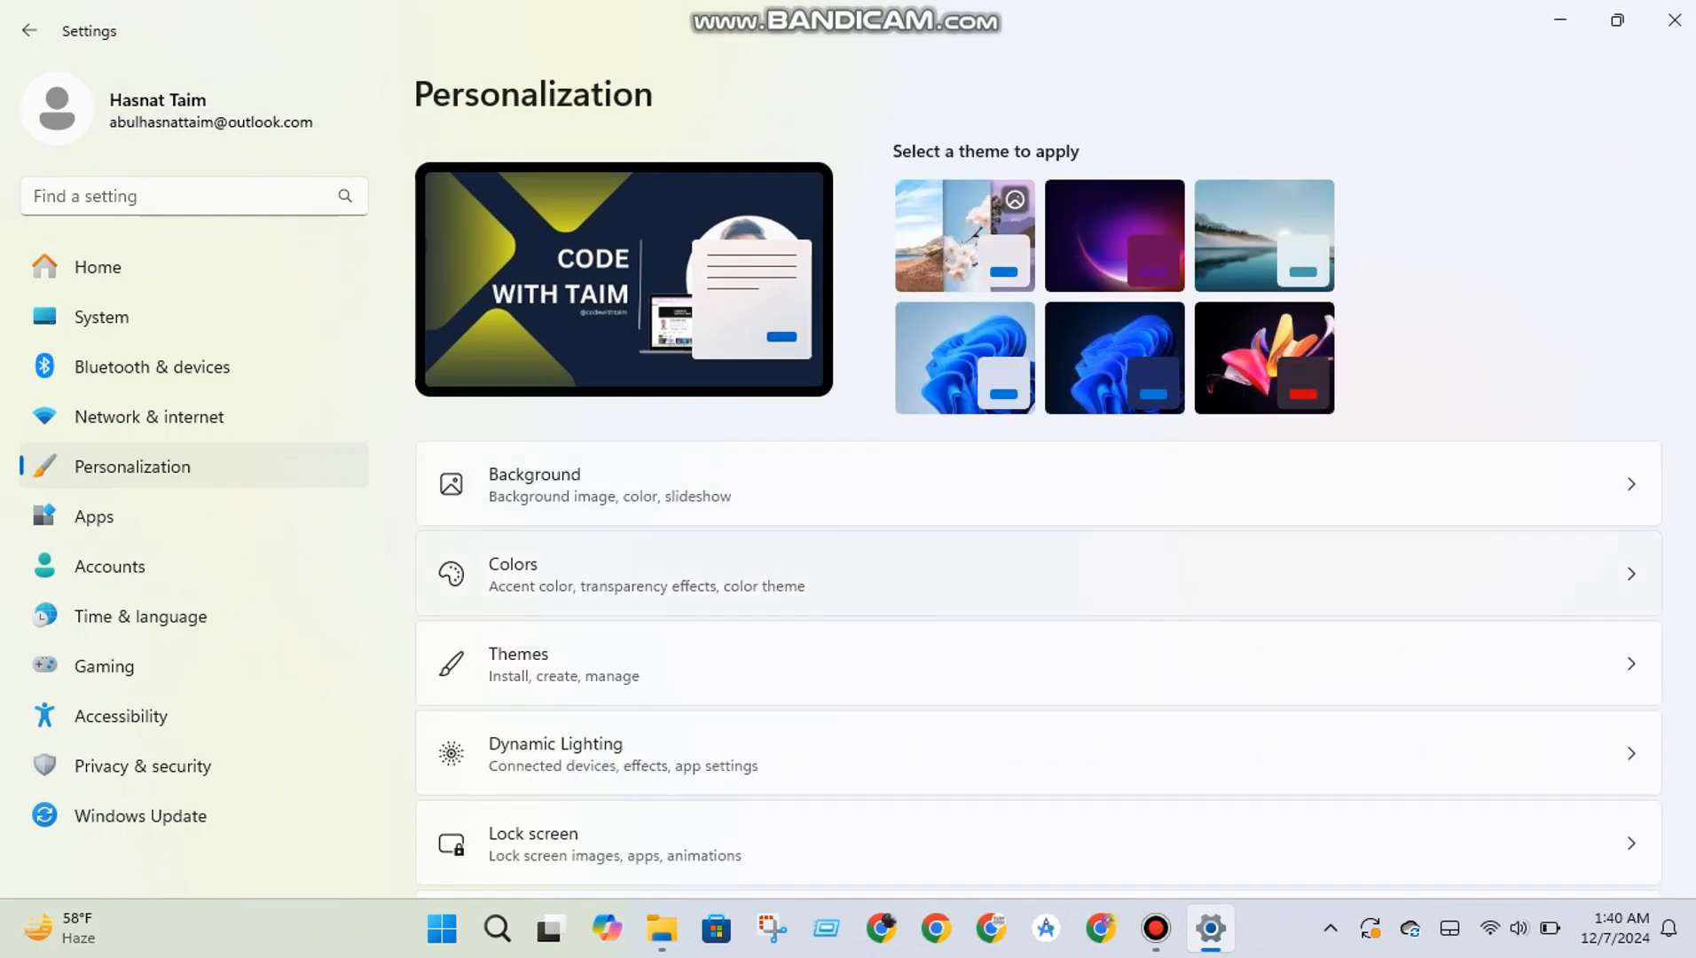
click(646, 581)
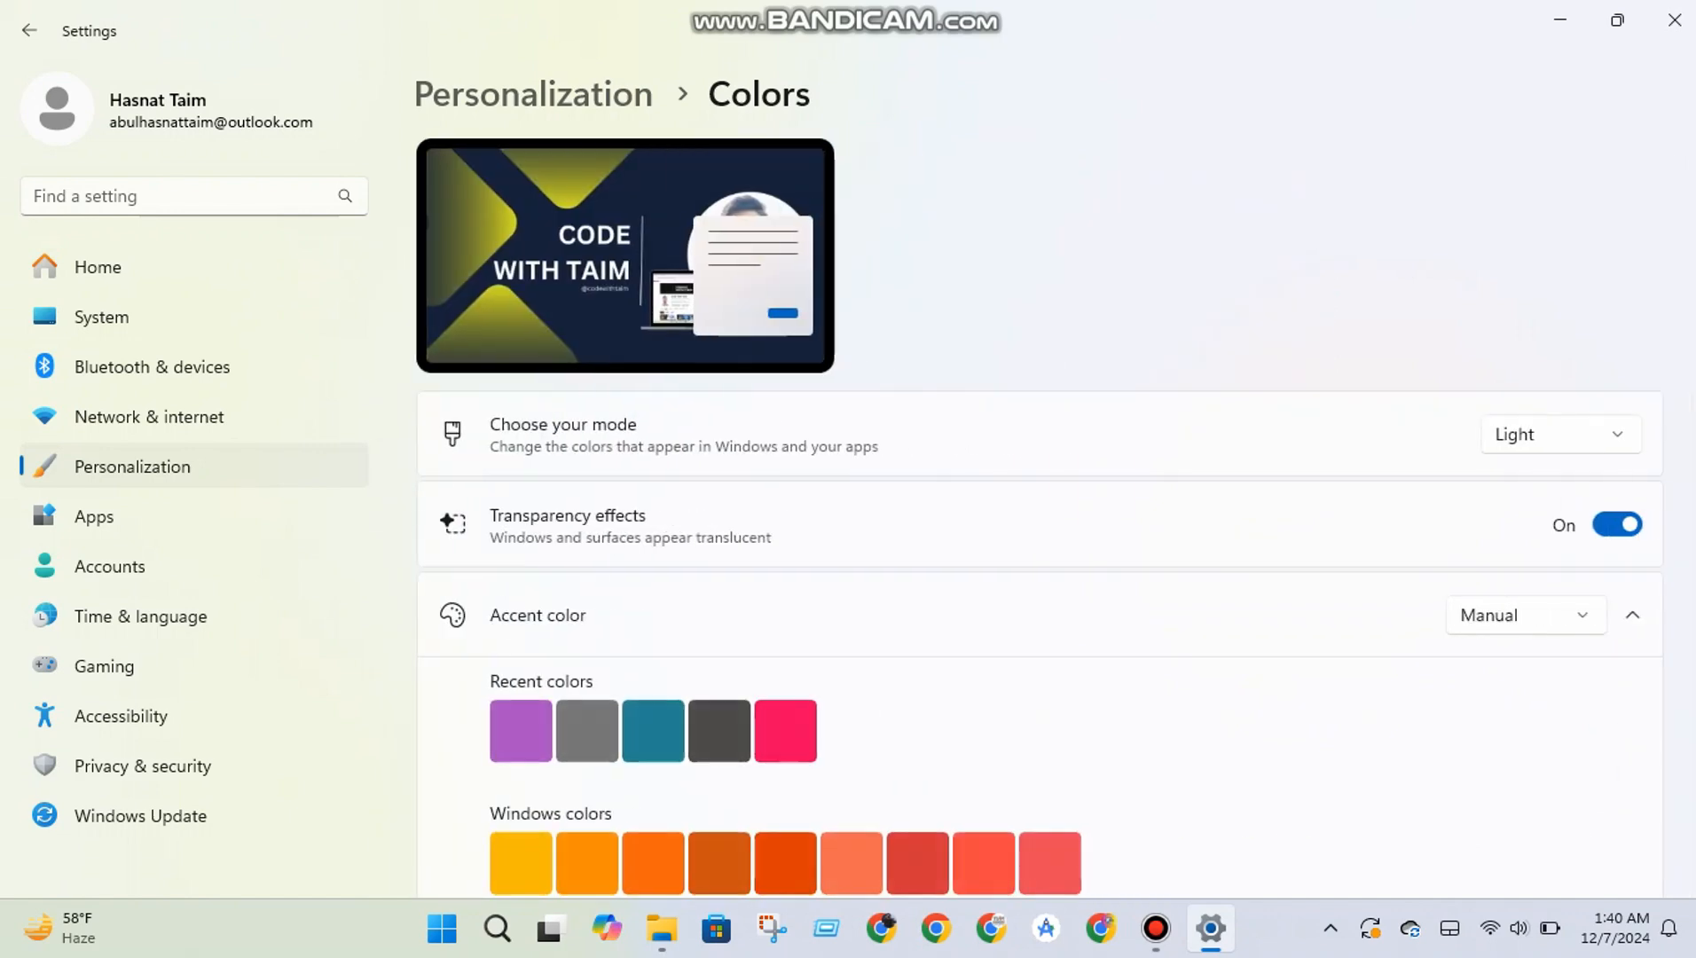
scroll(621, 709, down, 3)
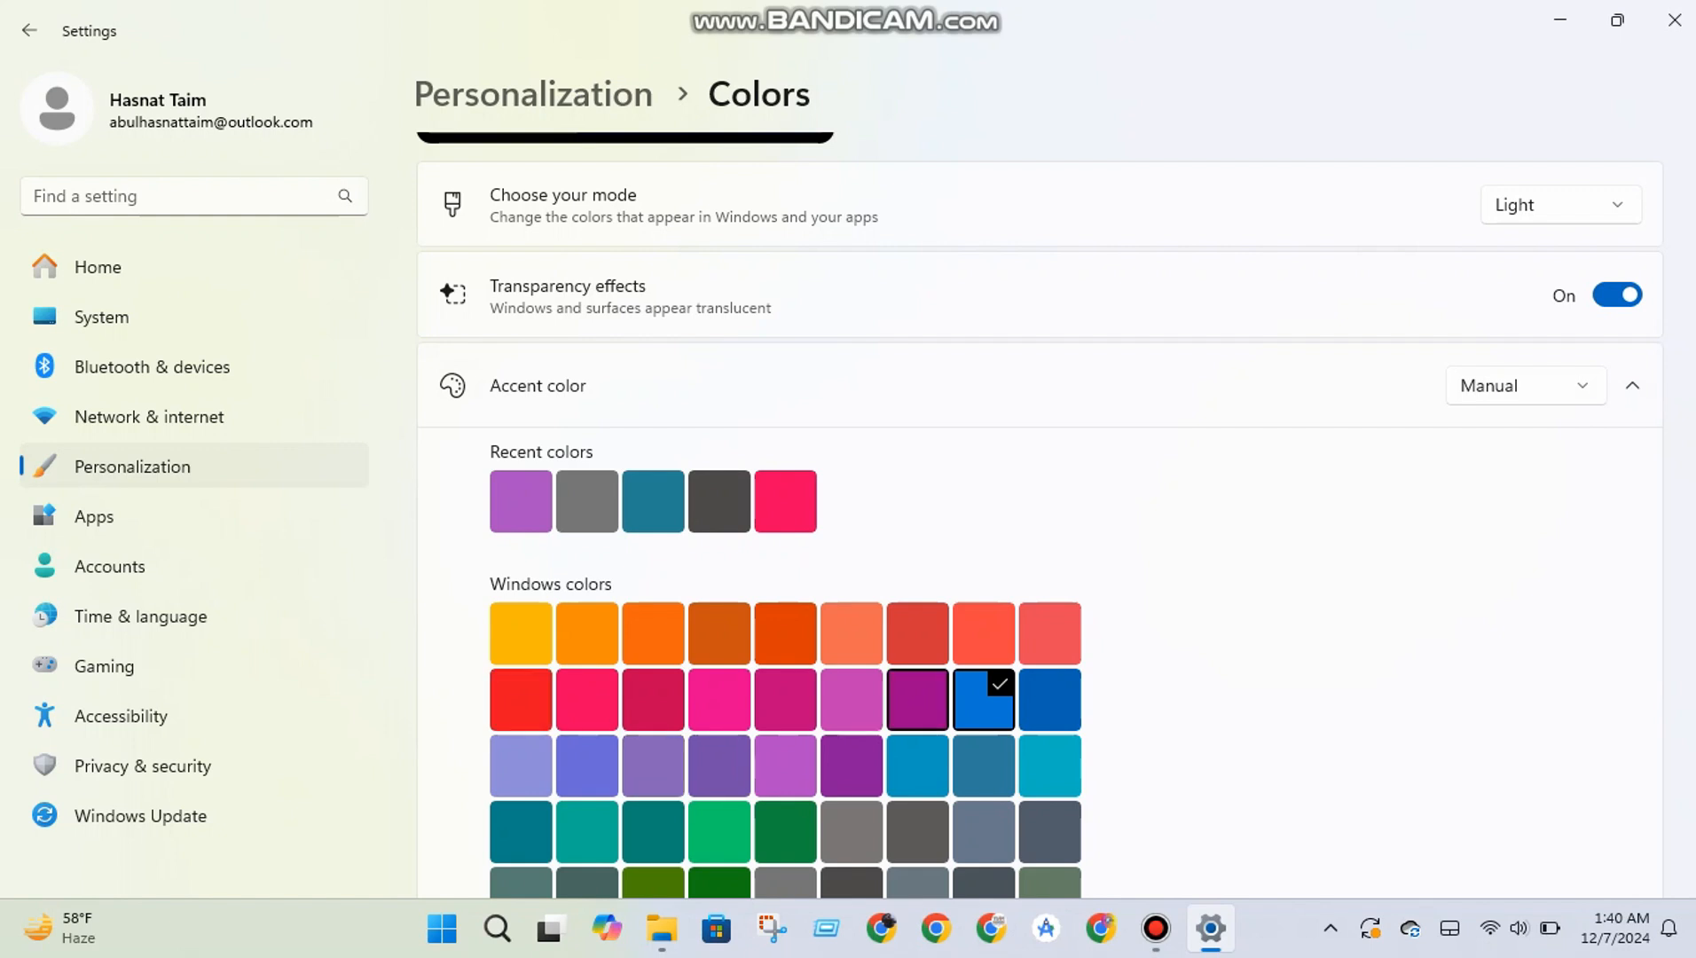
click(917, 699)
scroll(917, 700, up, 3)
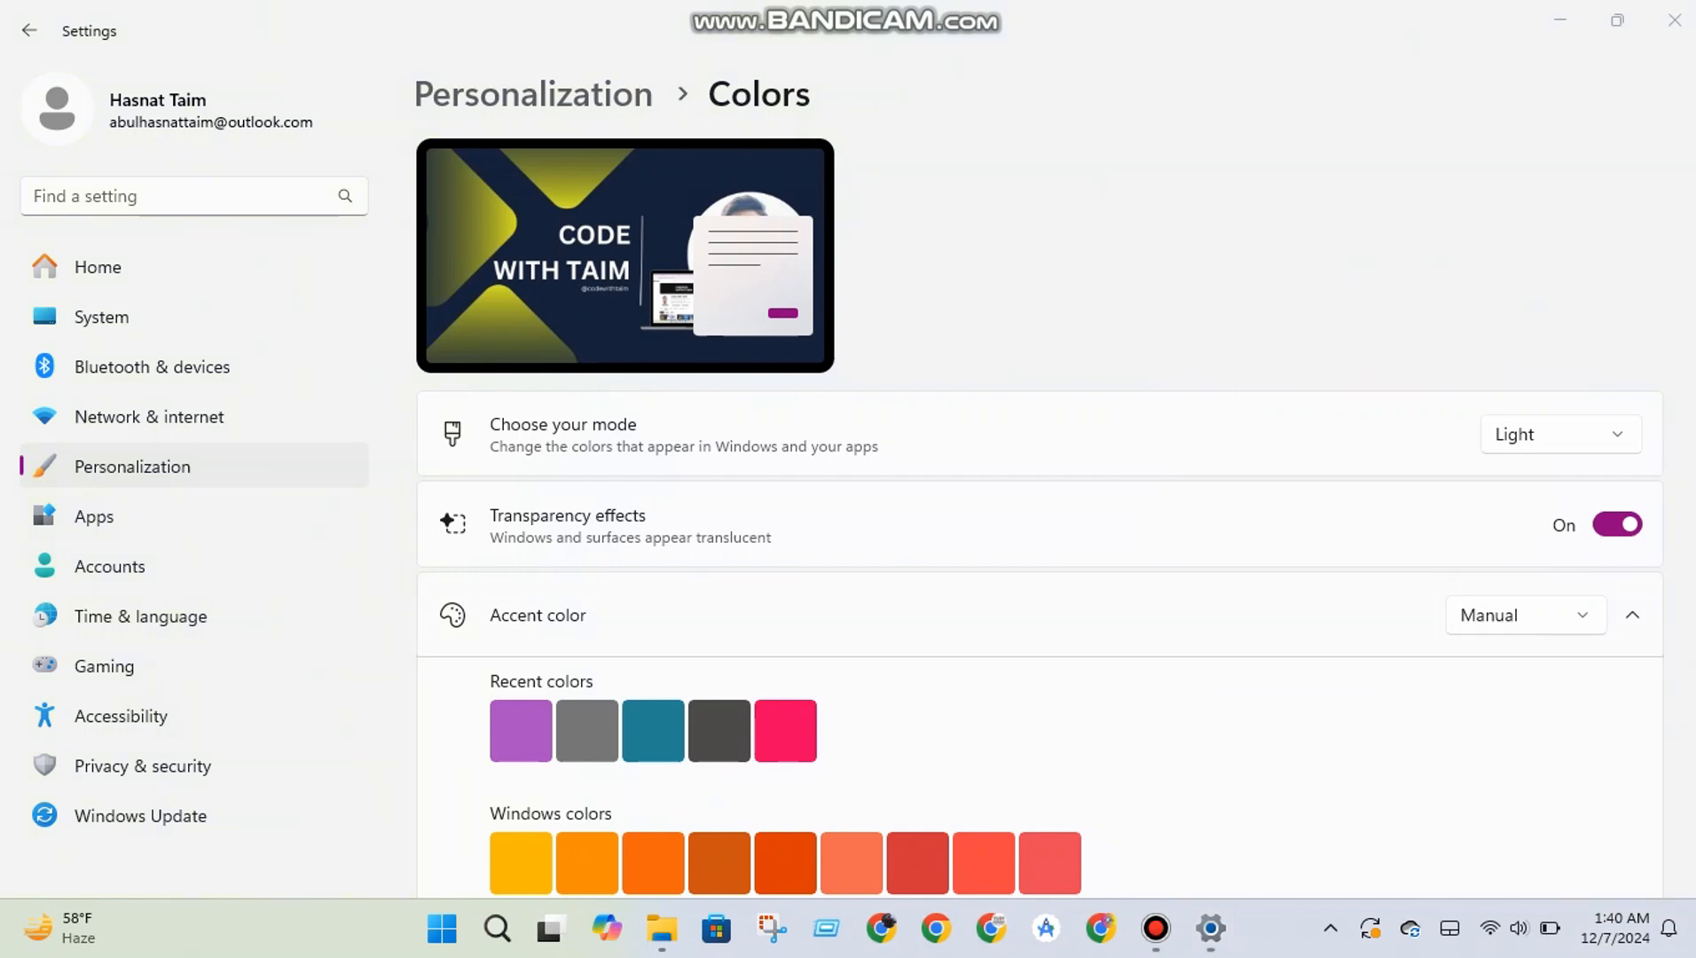
key(super+n)
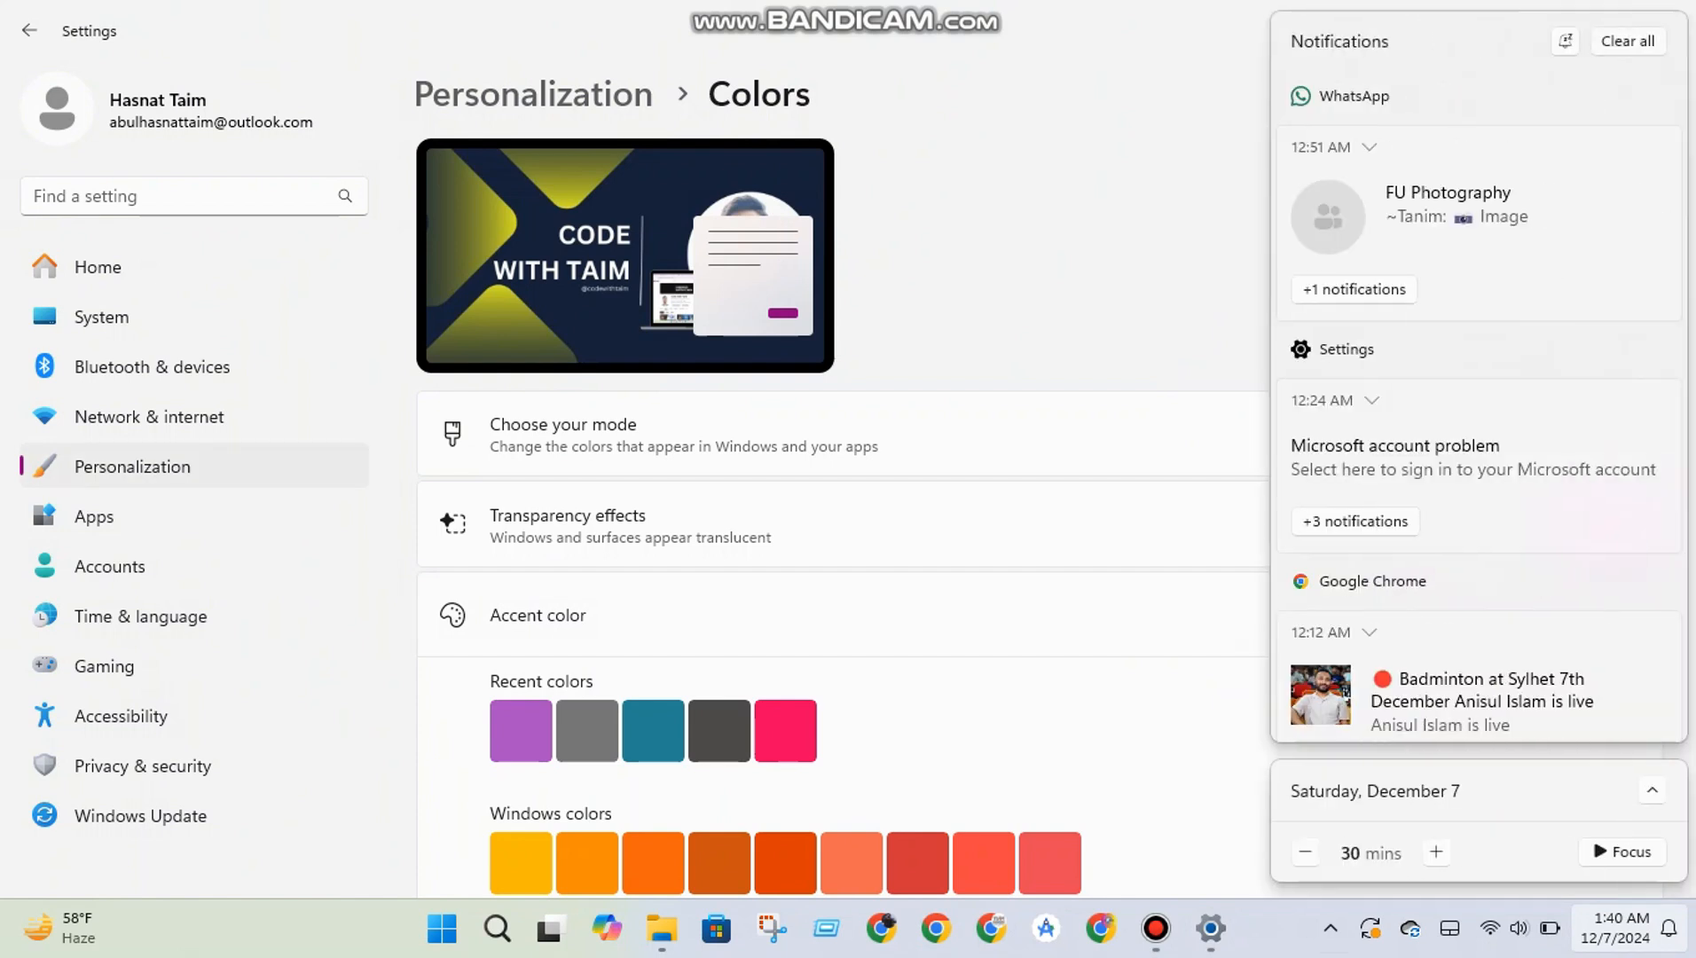
key(Escape)
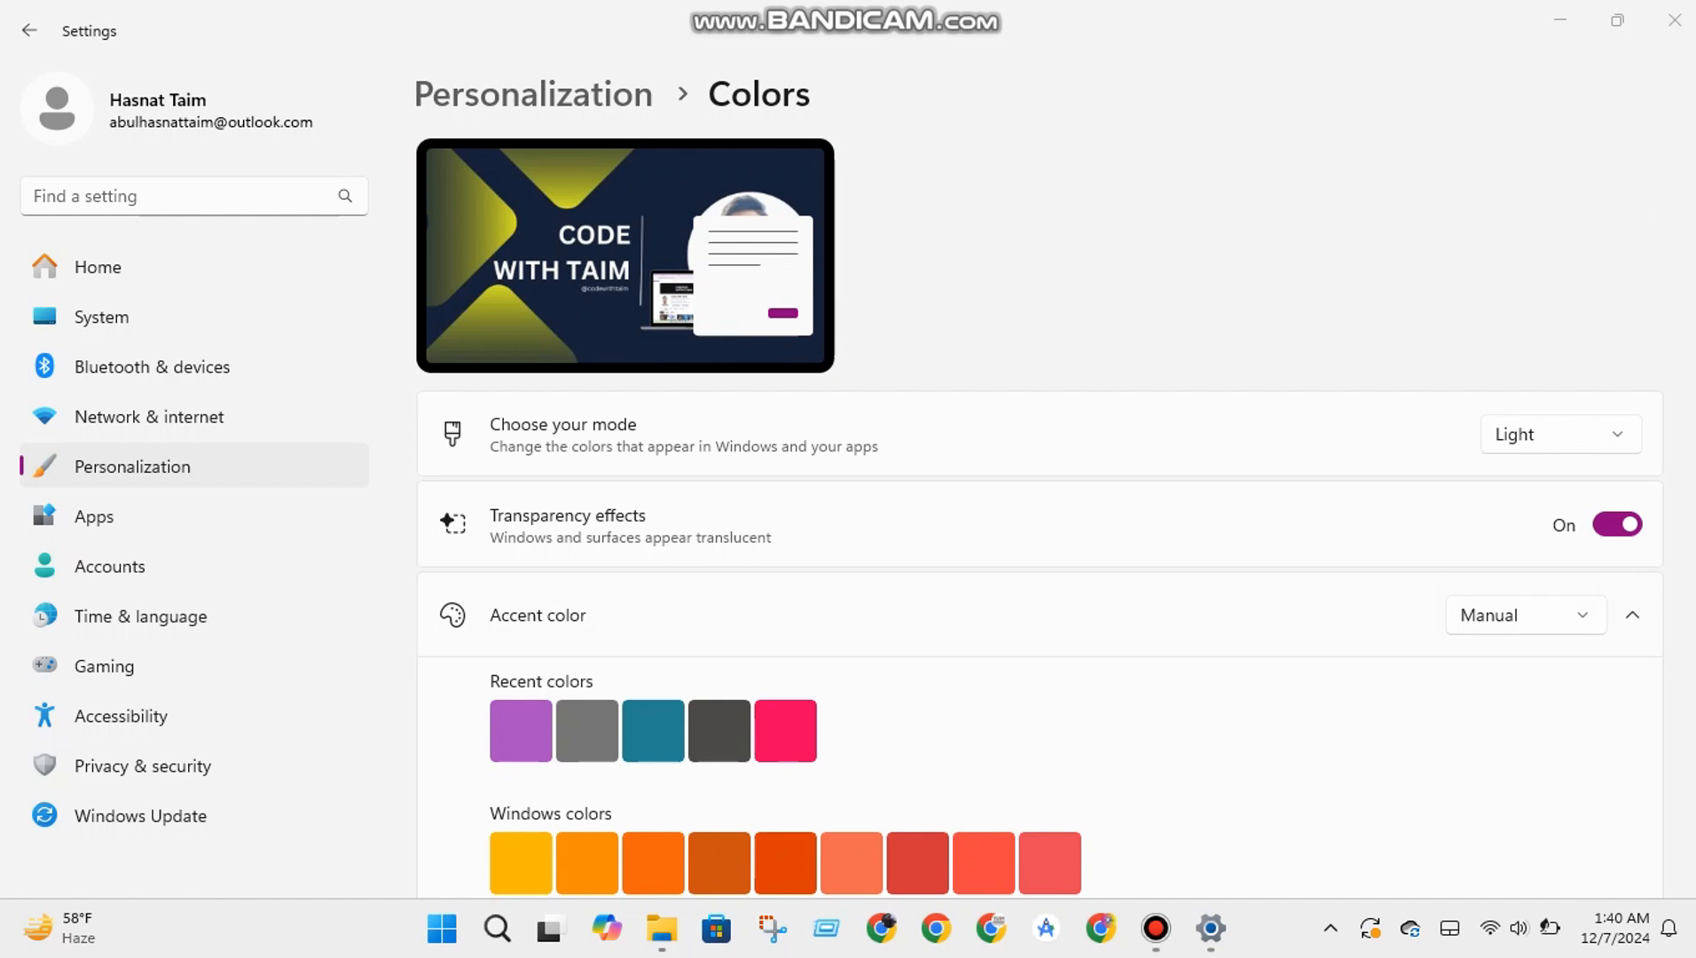
Try the Dark color mode and switch the mode back to Light.
click(1560, 434)
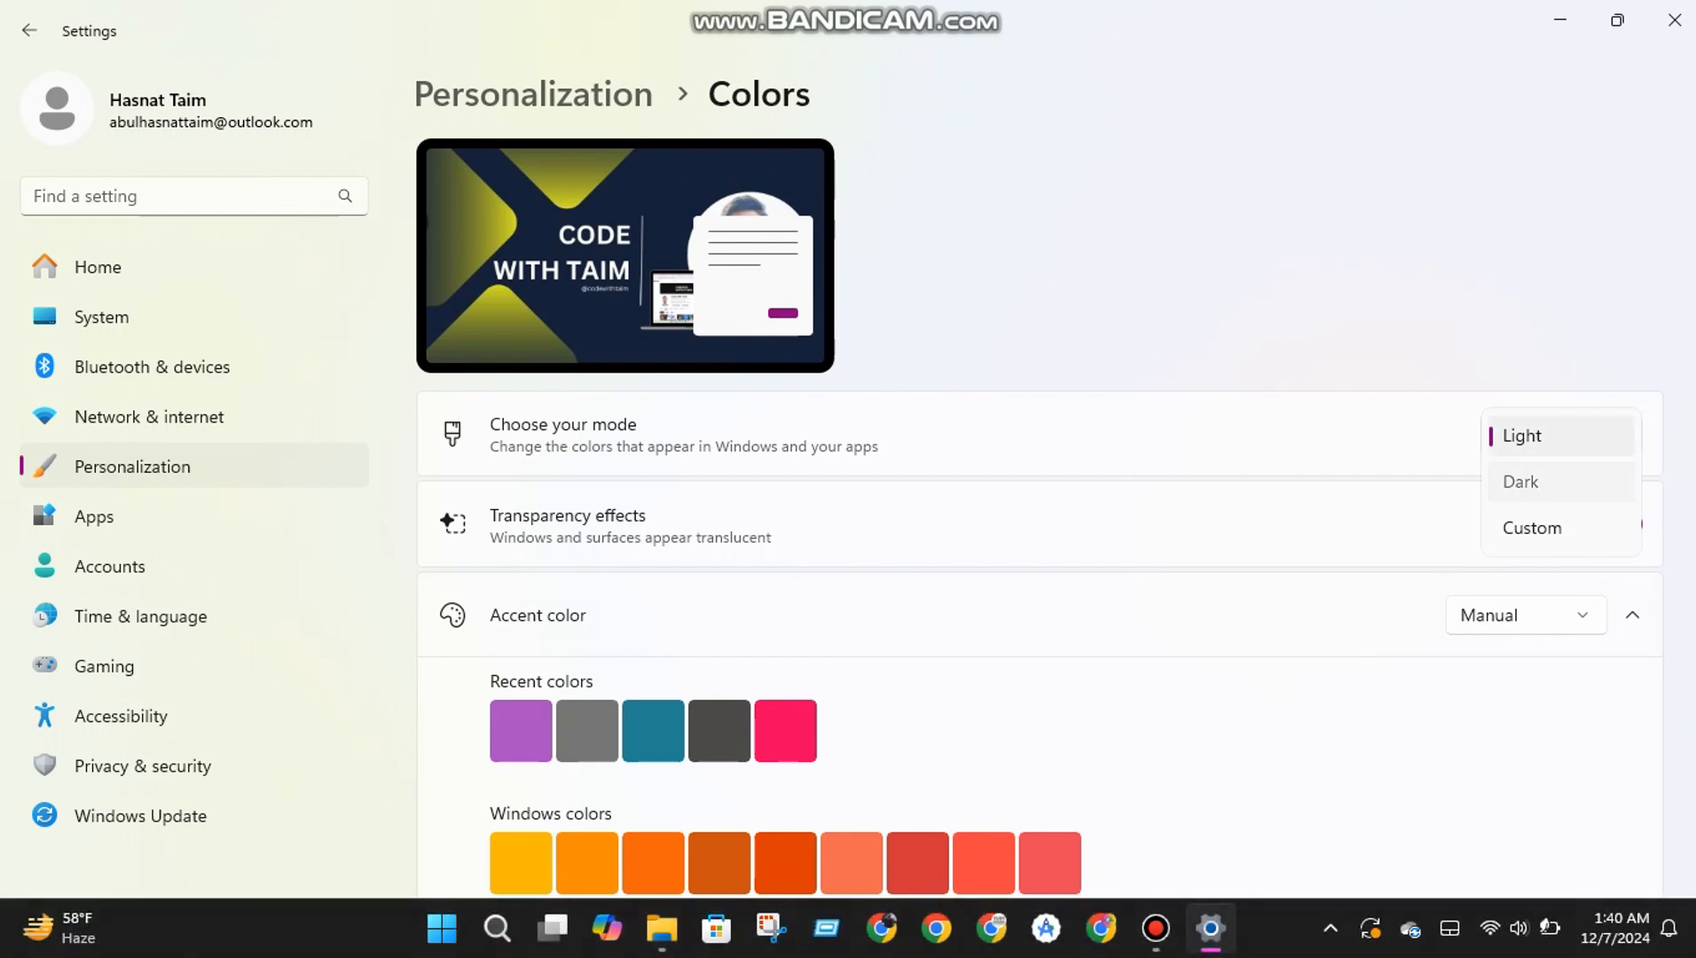
click(1520, 480)
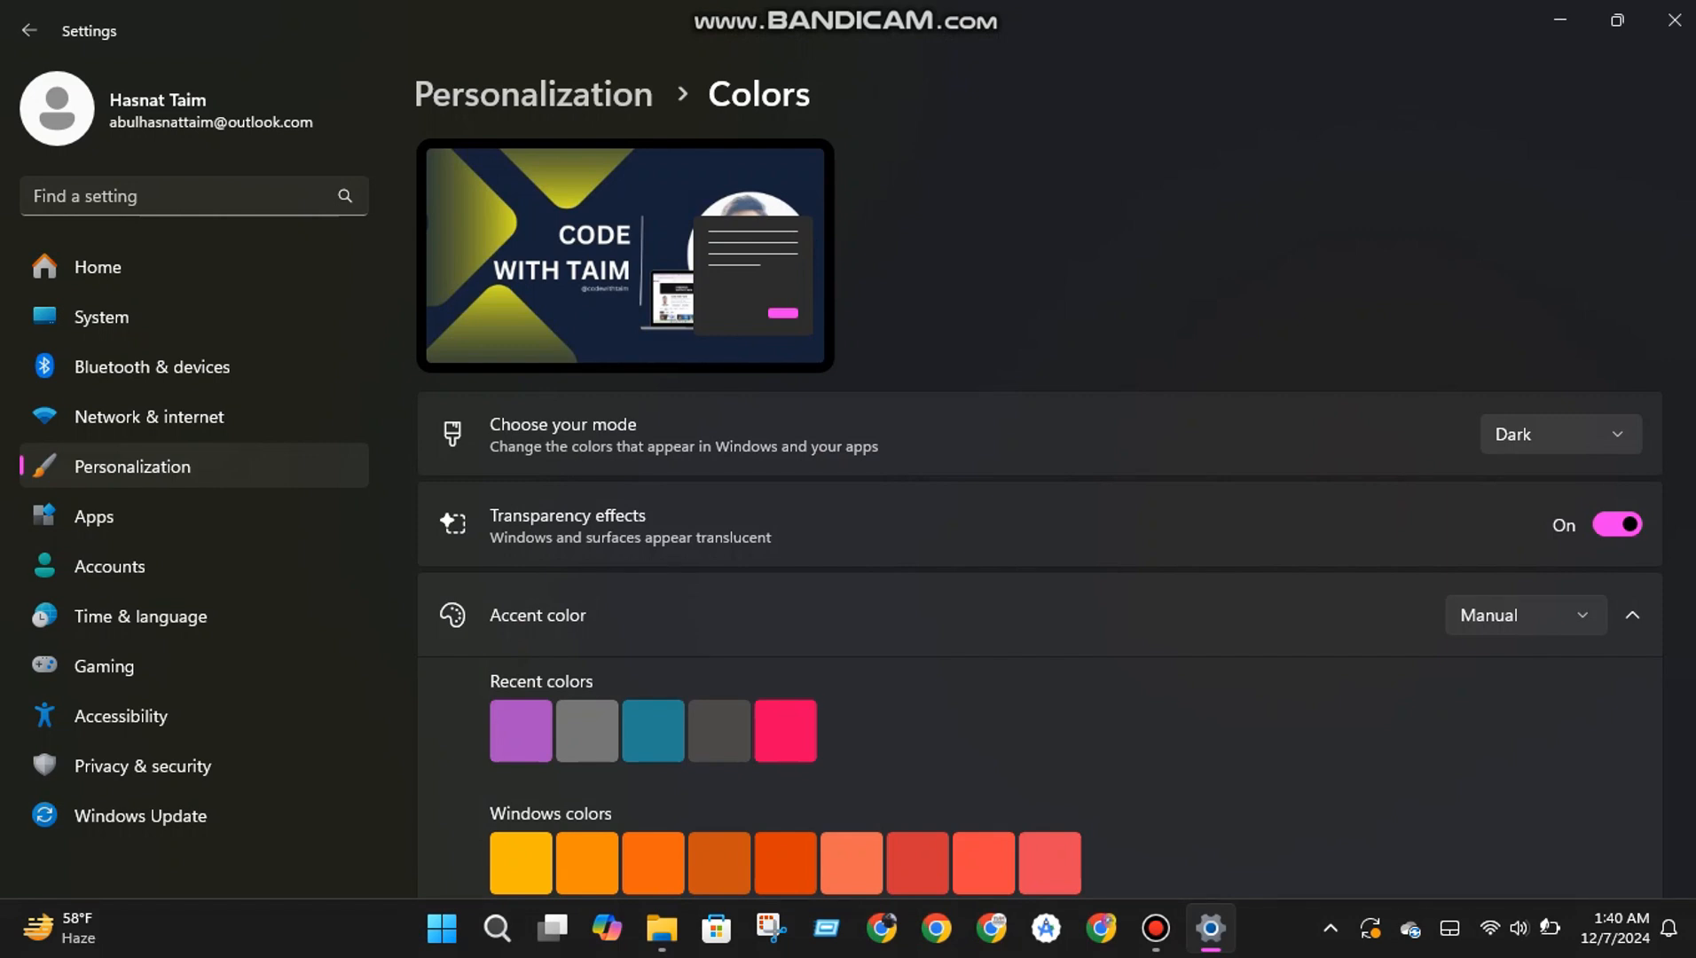
click(1560, 435)
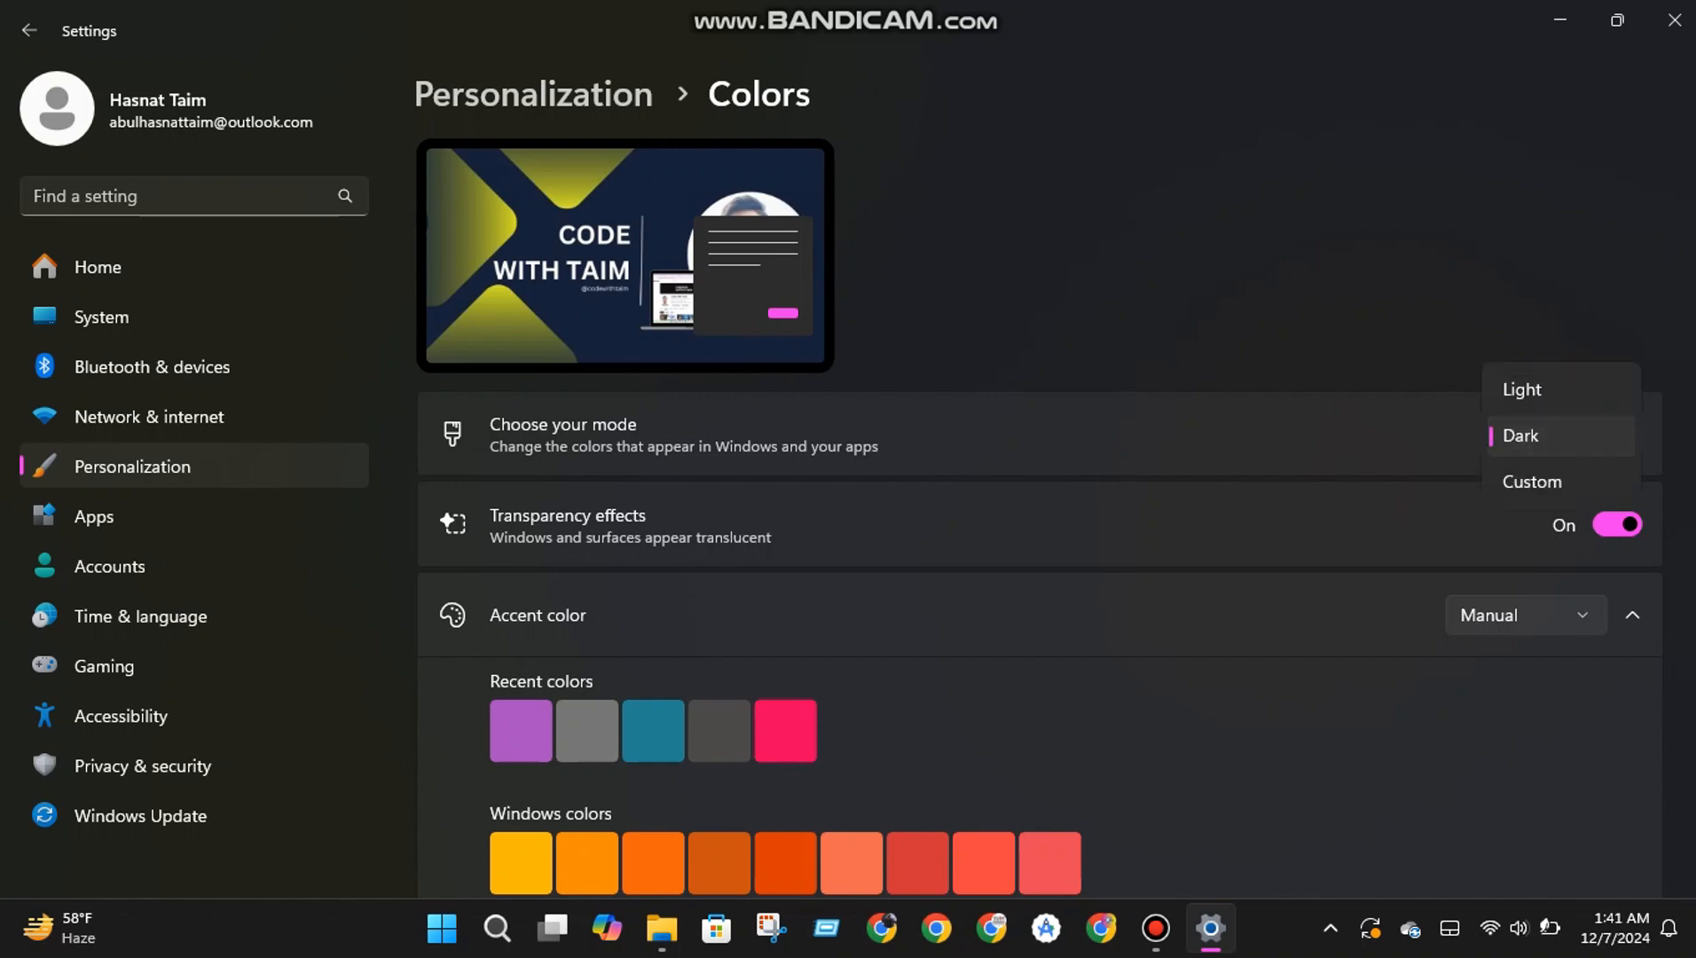
click(1522, 389)
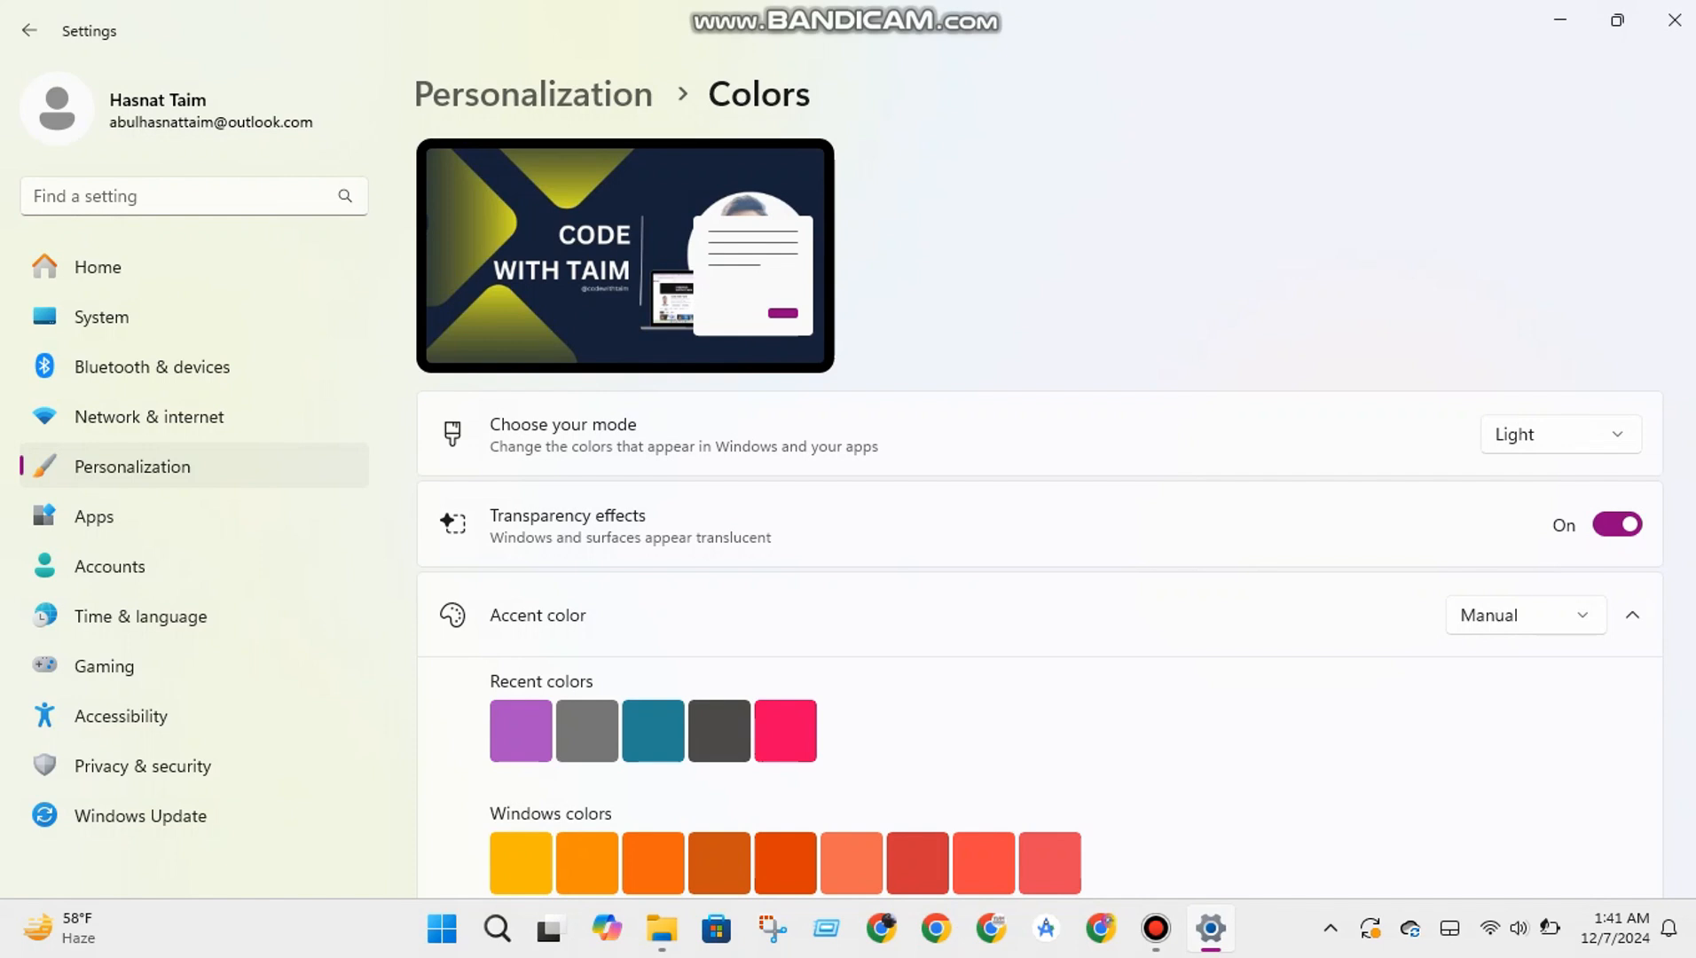
Set the accent color selection to Automatic.
click(1525, 615)
click(1503, 568)
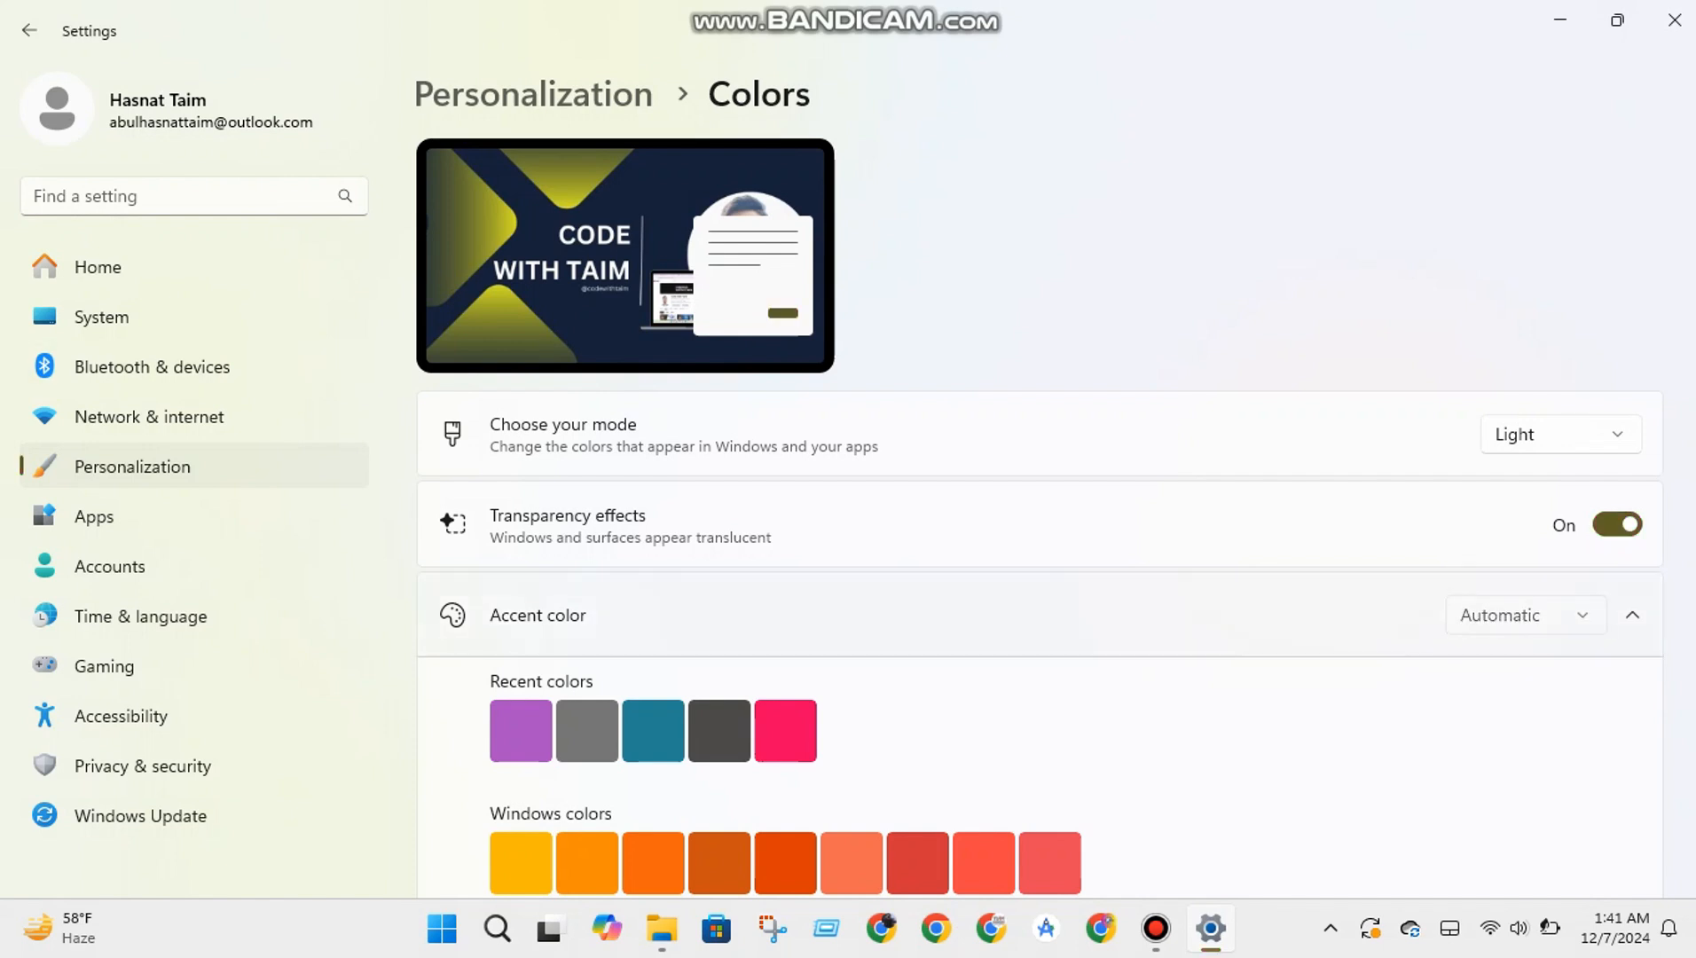
key(space)
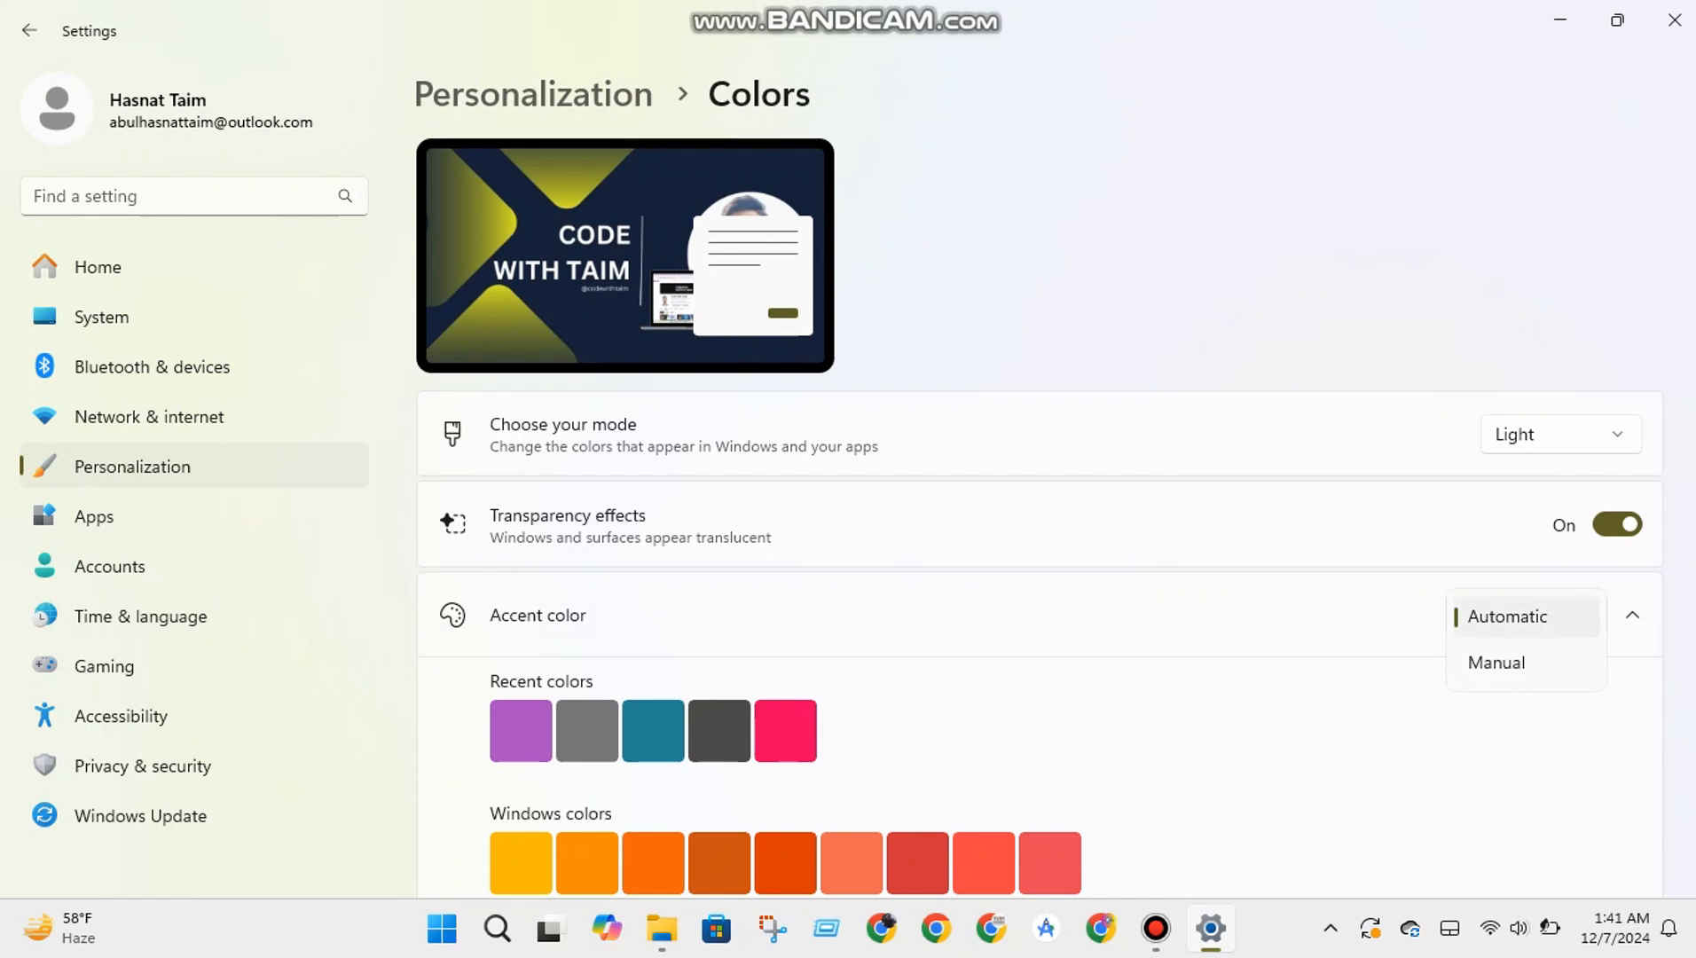
key(Escape)
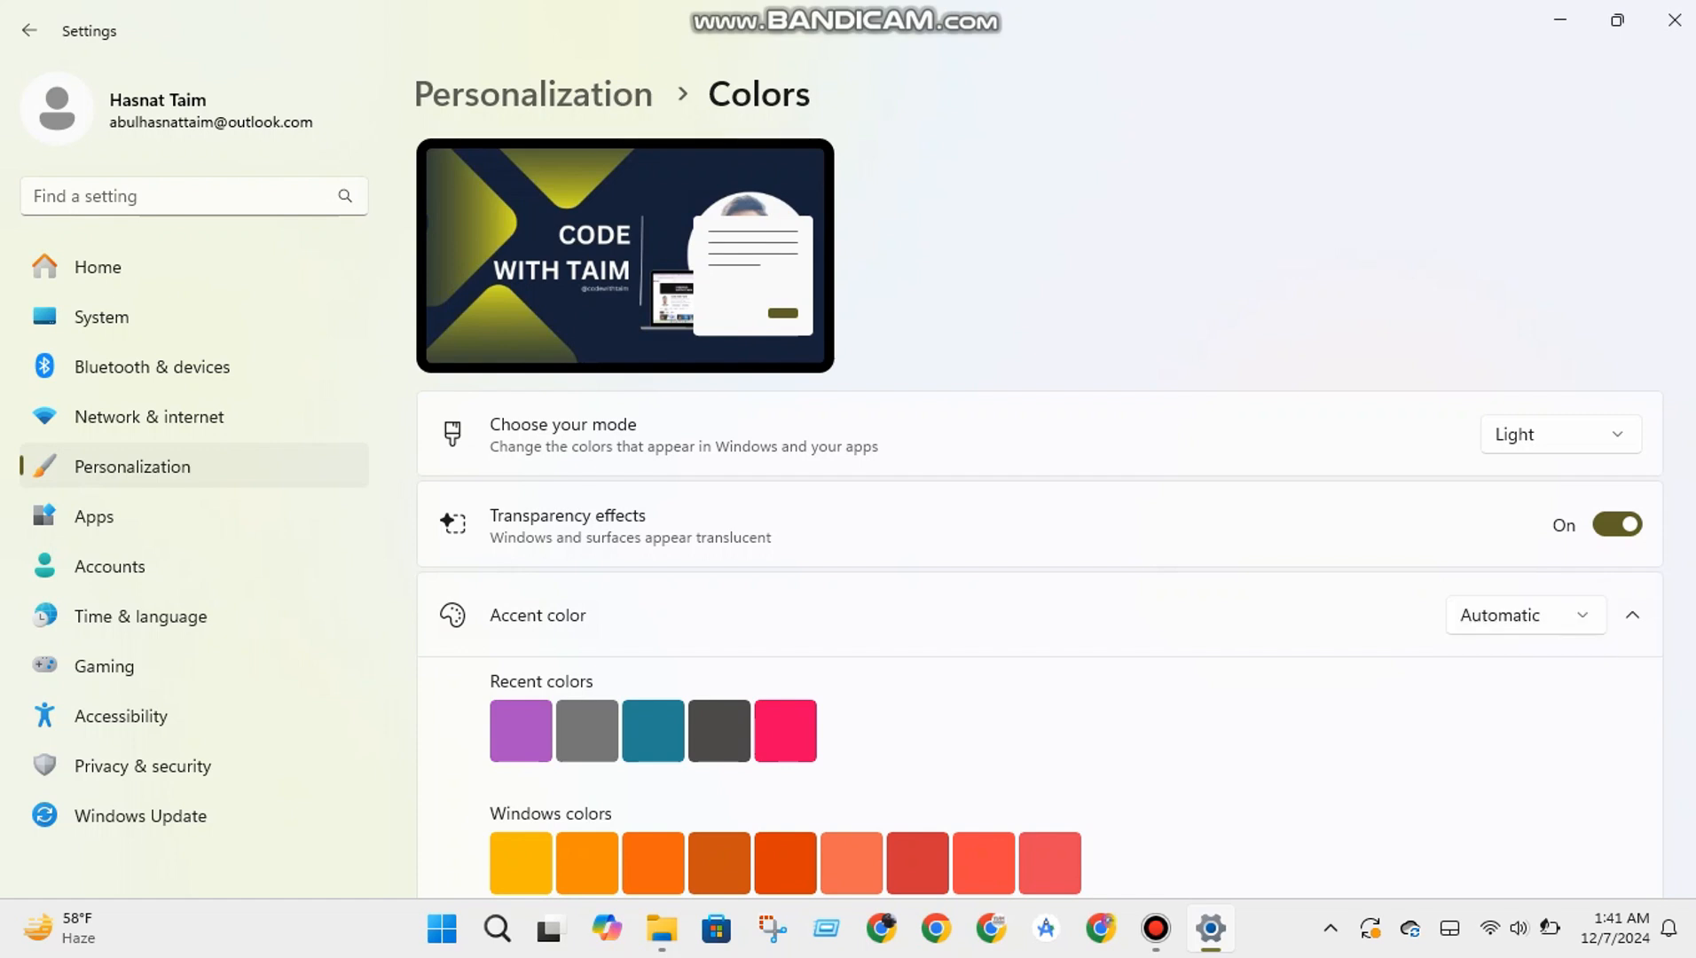
From the Themes settings, view the Desktop Icon Settings without changing them and open the Contrast themes settings.
click(29, 30)
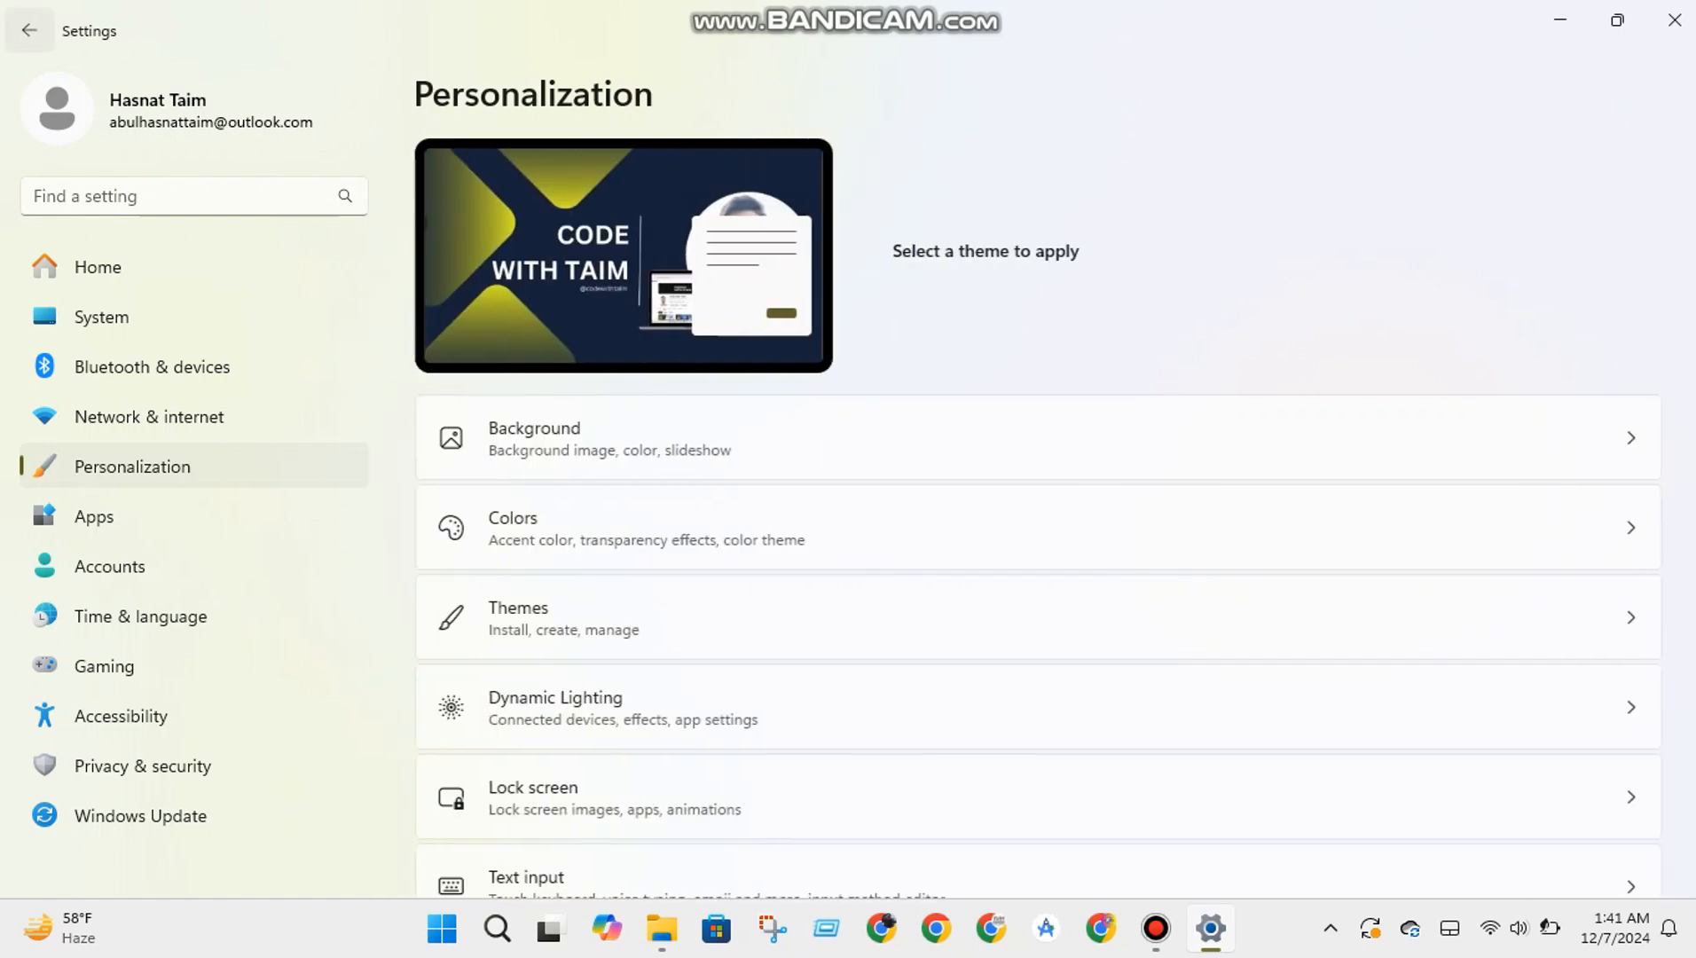
scroll(1038, 620, down, 1)
click(532, 550)
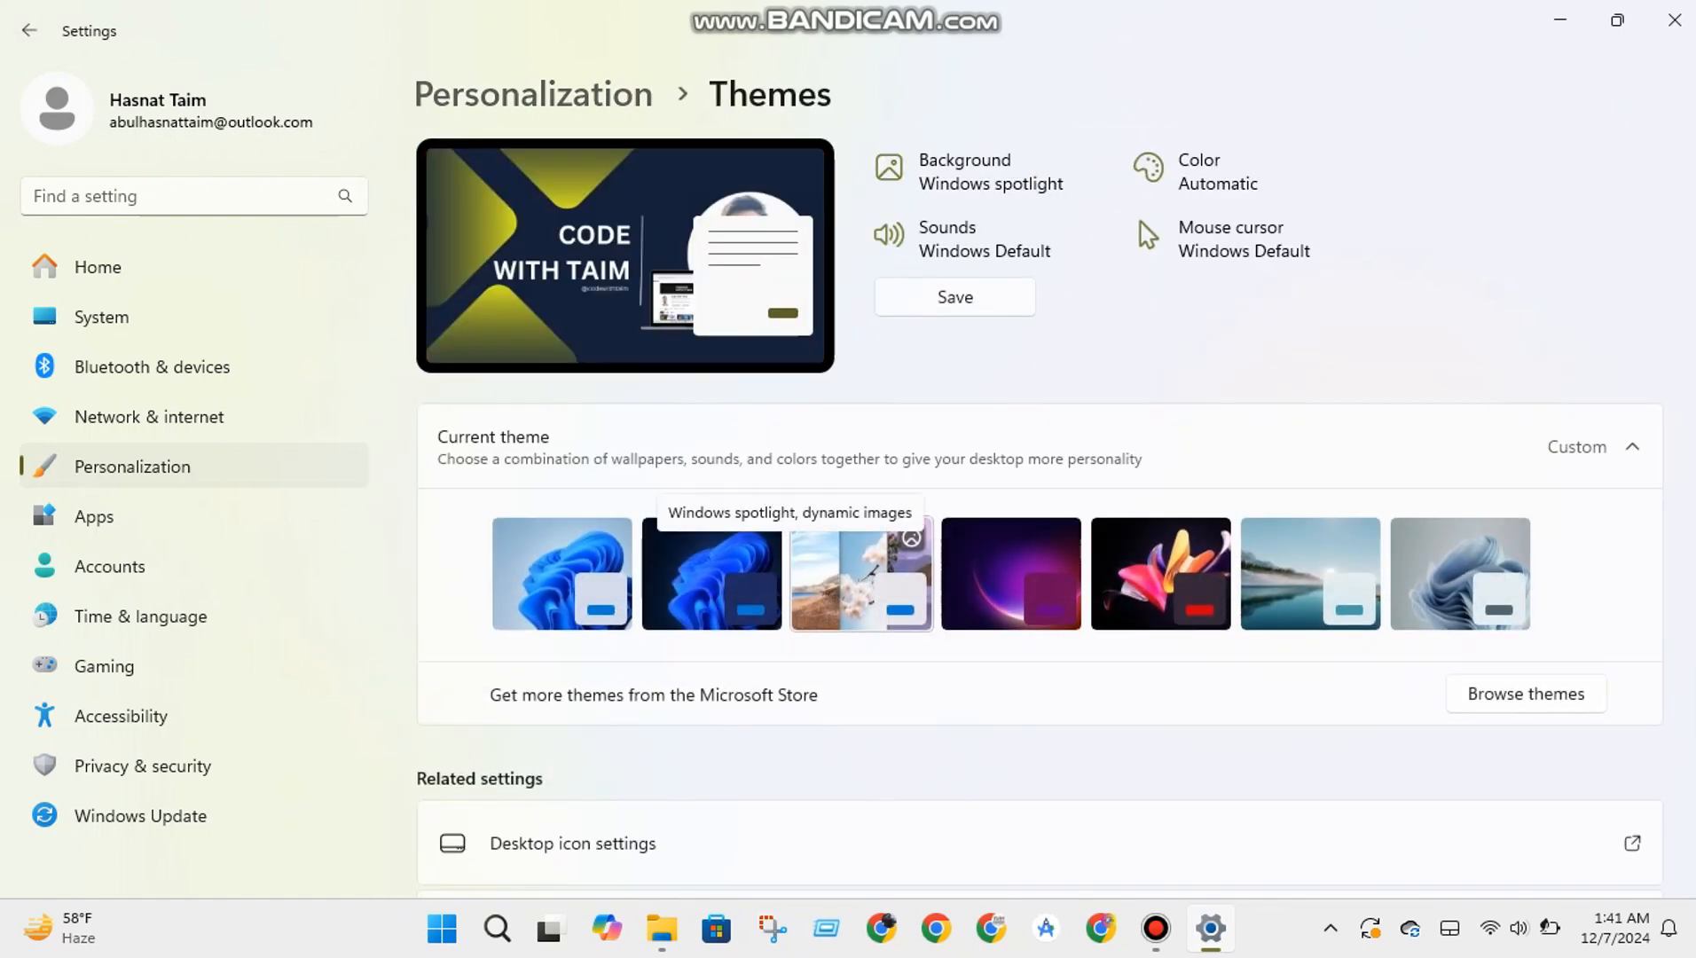
scroll(860, 567, down, 5)
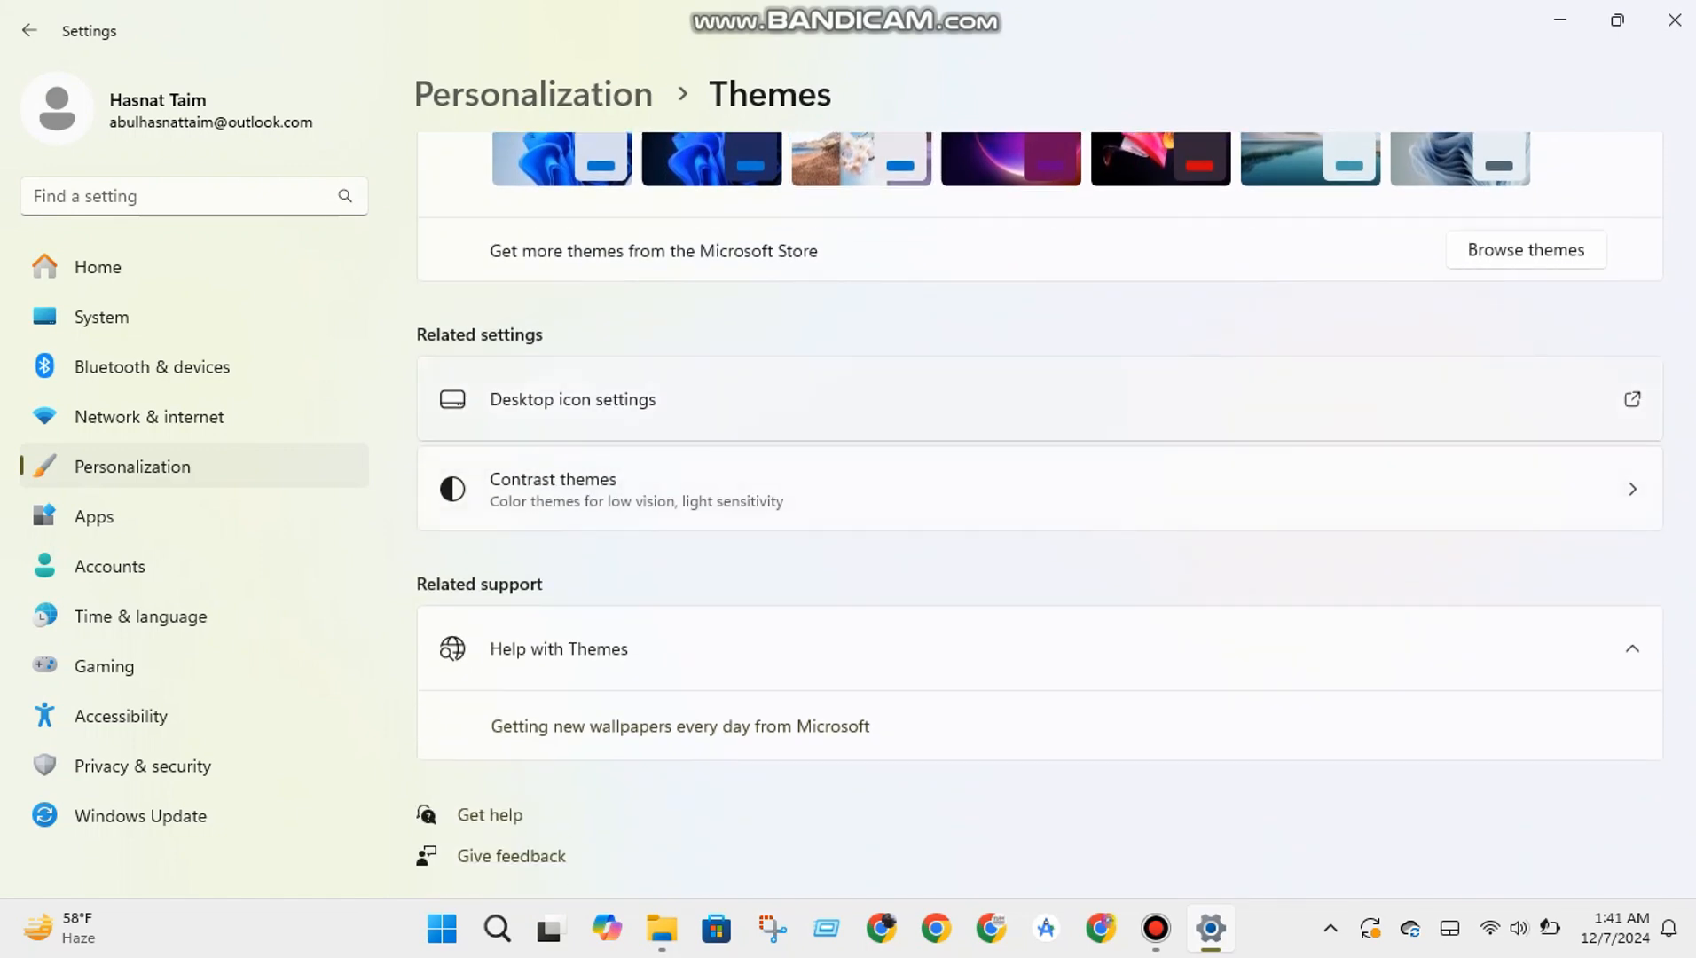
click(572, 399)
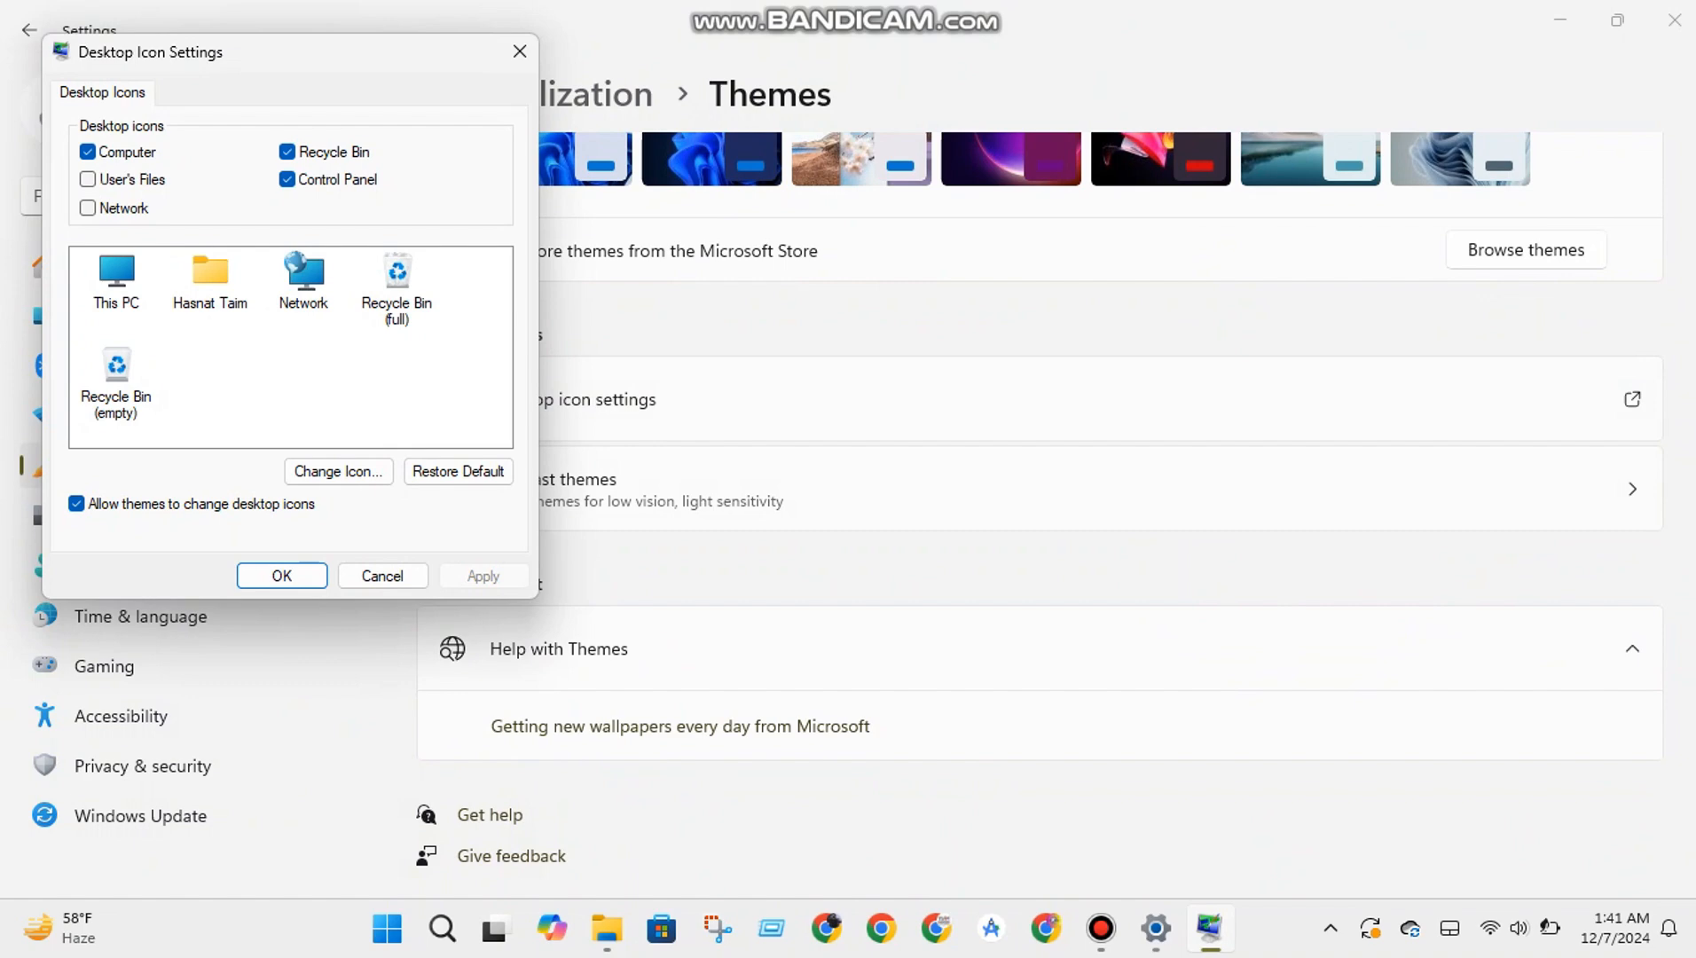
click(520, 52)
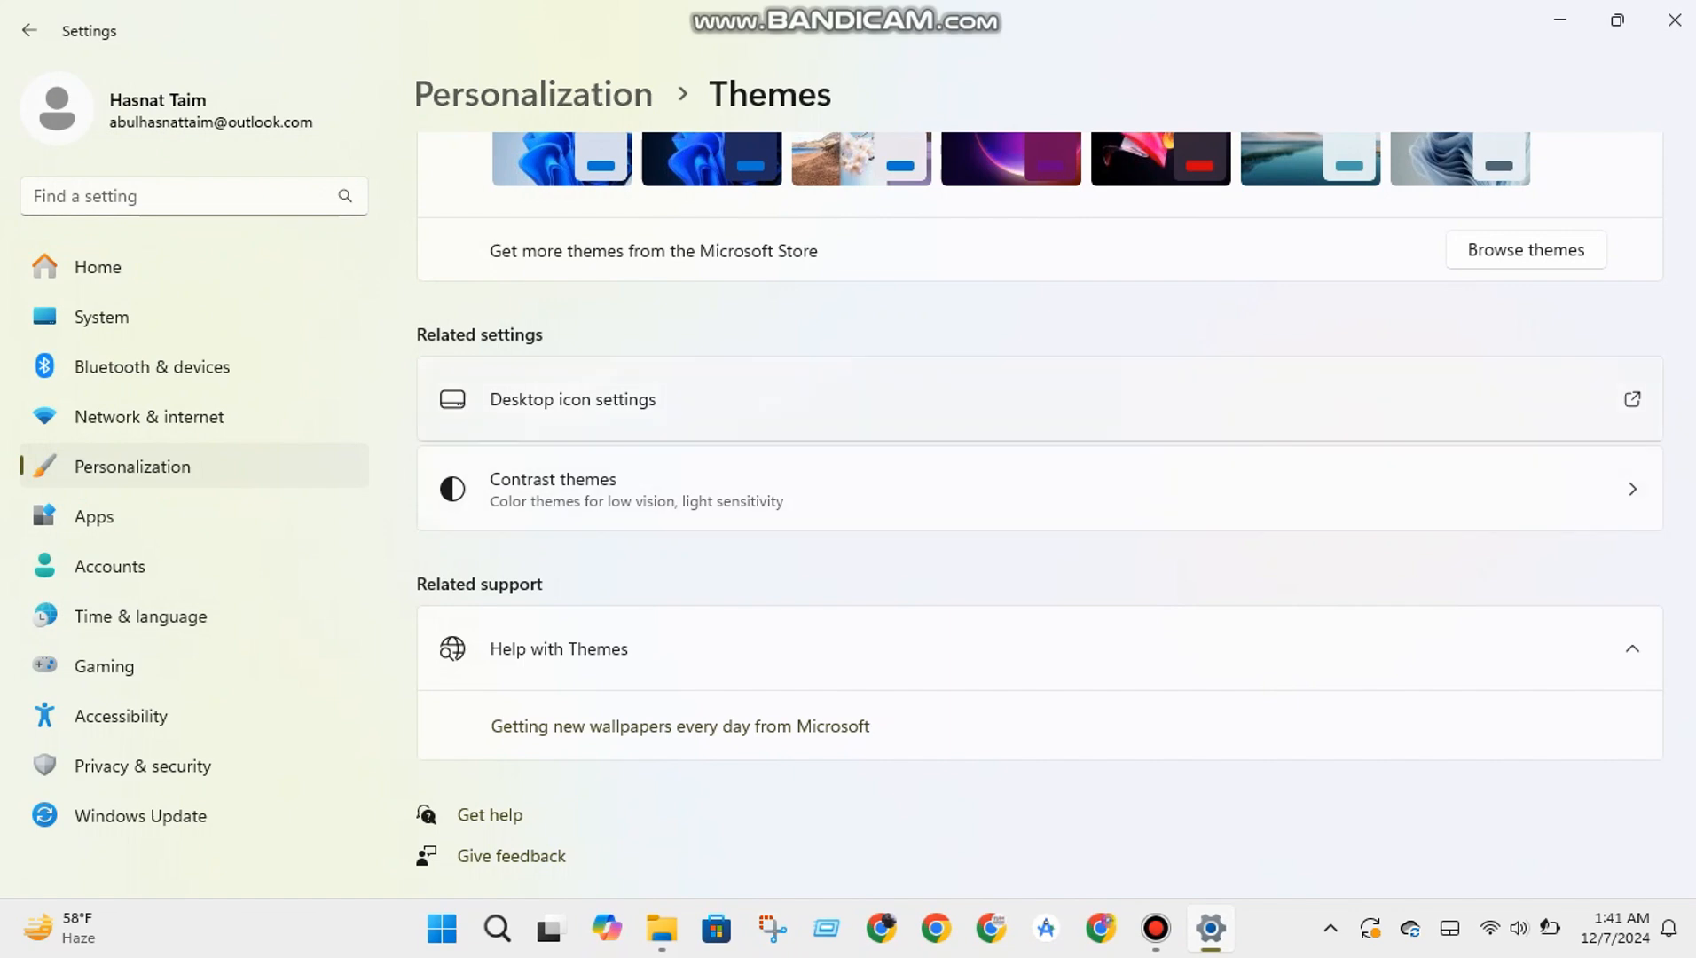
click(636, 489)
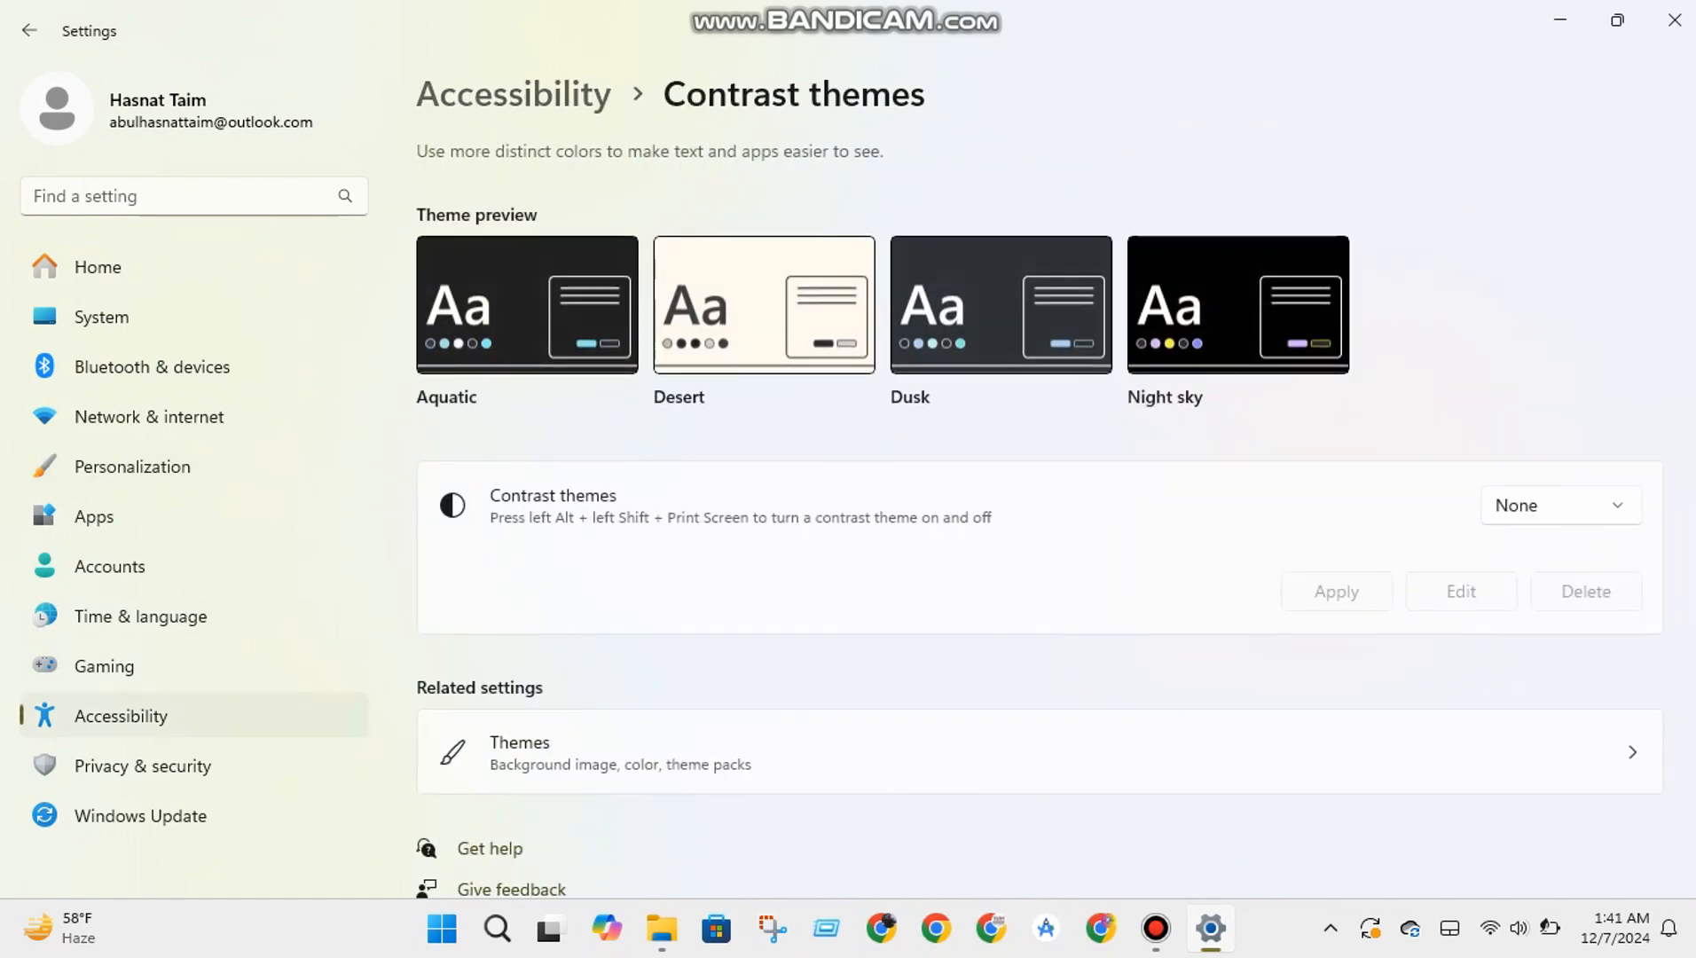
Return to the Personalization settings, open the Fonts page and look through the available fonts.
click(29, 31)
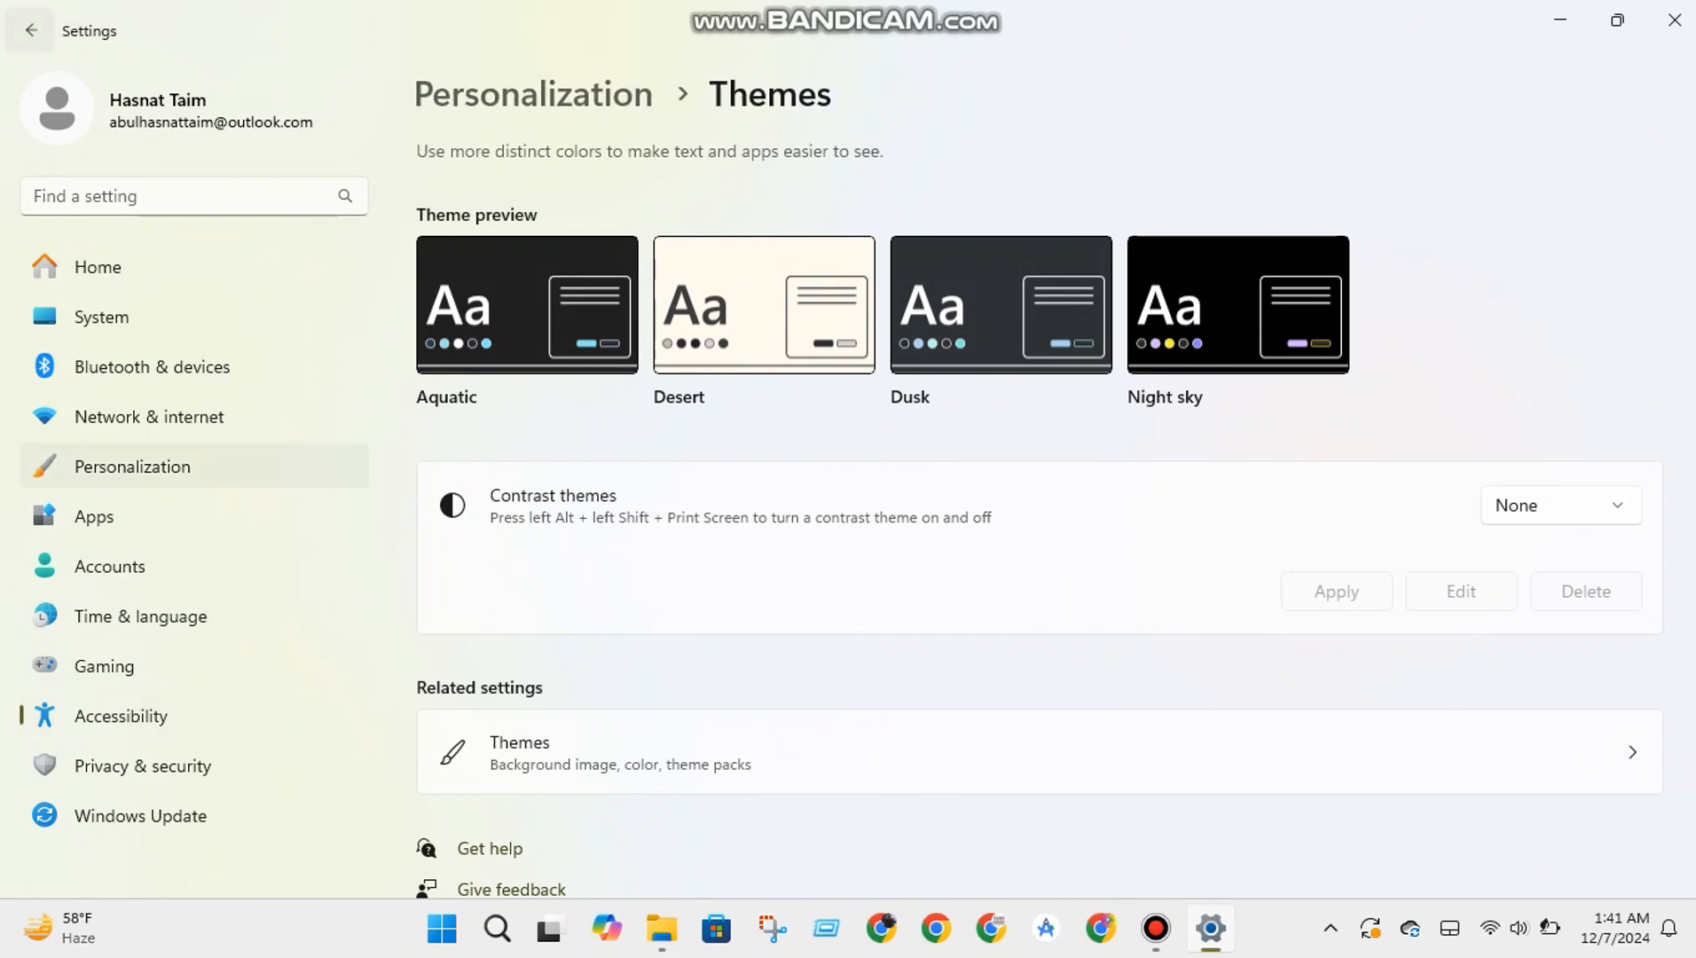
click(29, 30)
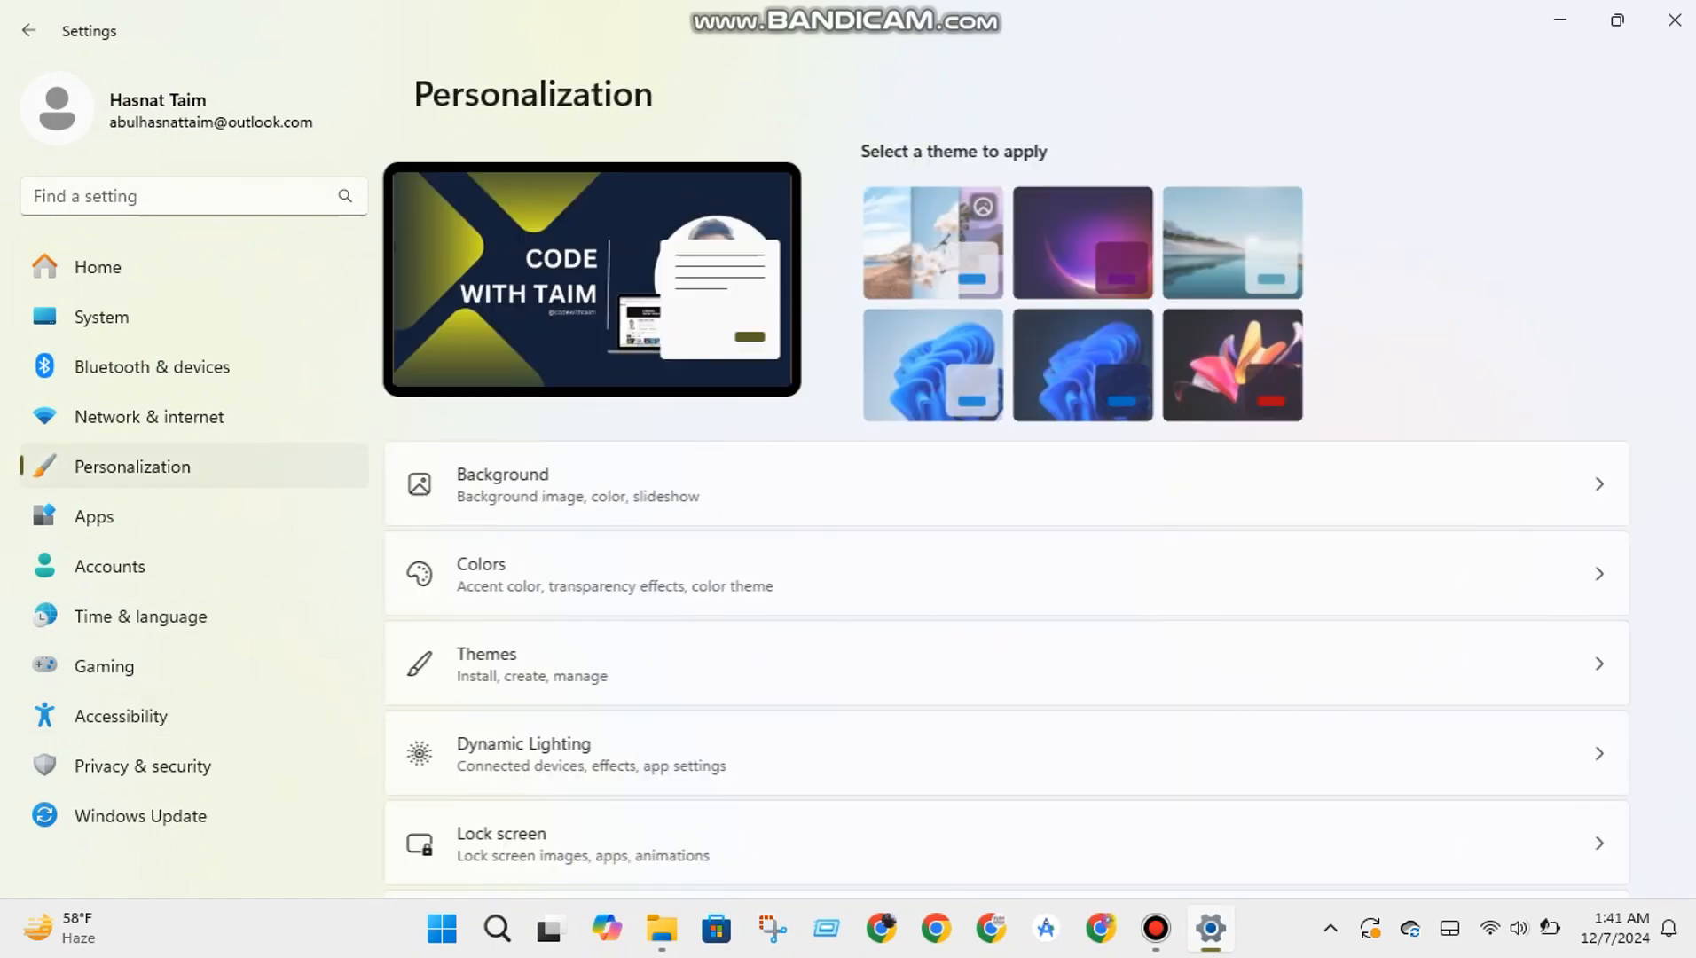
scroll(1038, 506, down, 5)
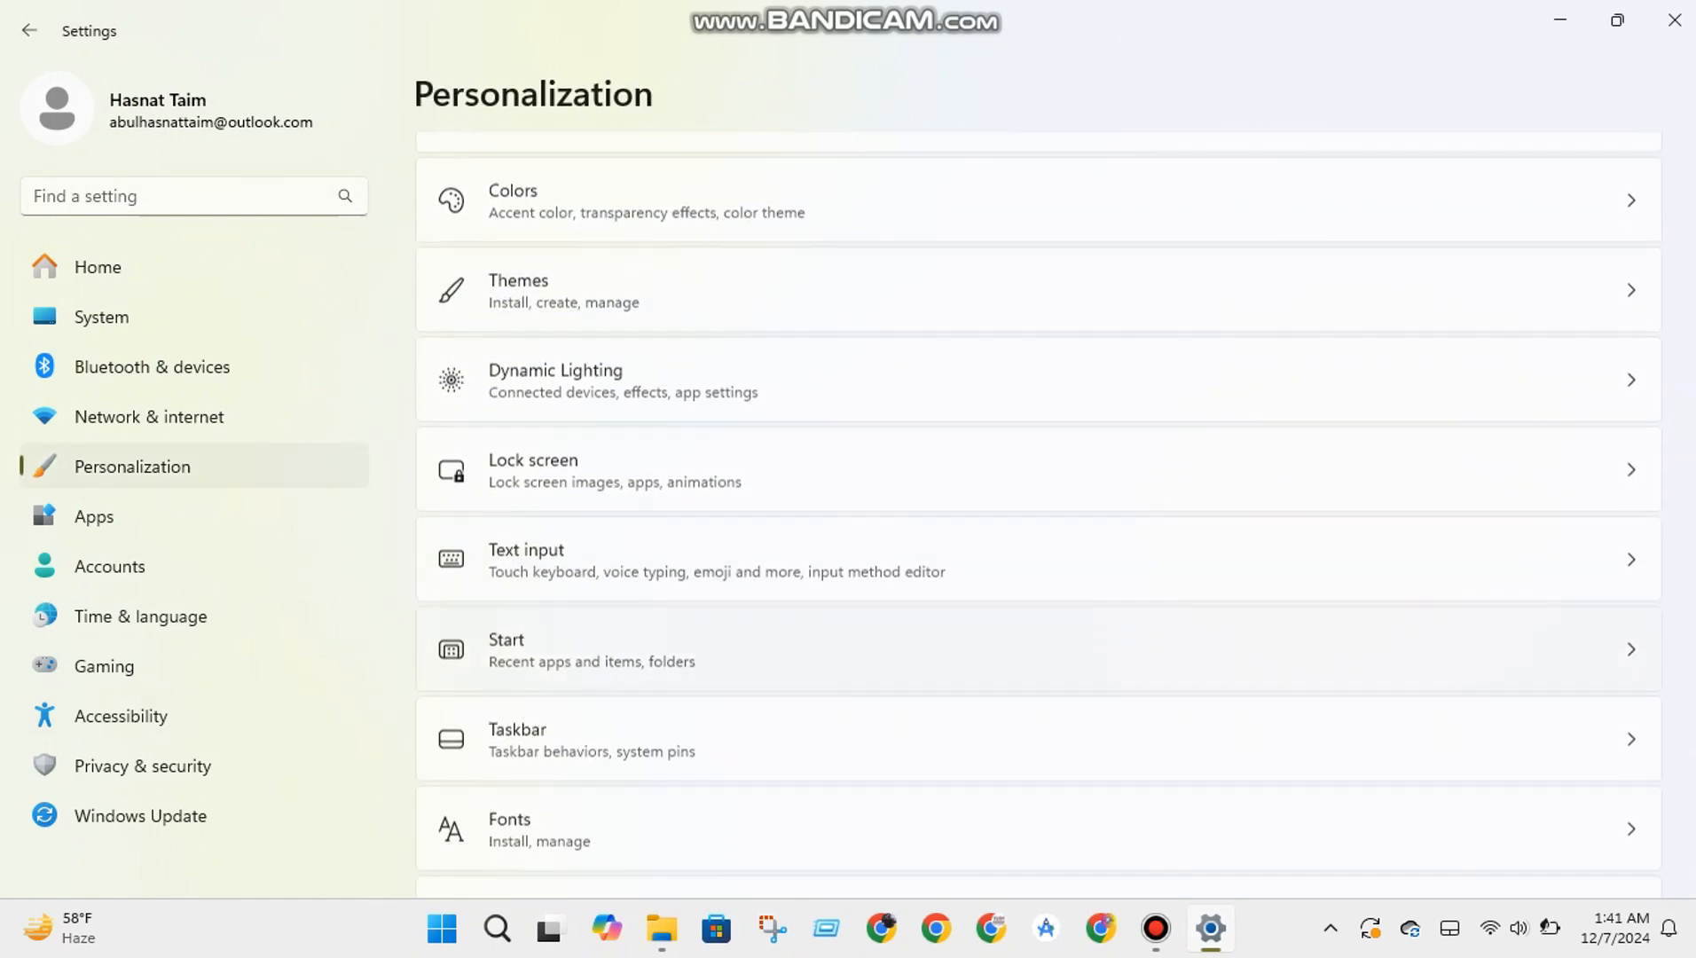
click(1038, 716)
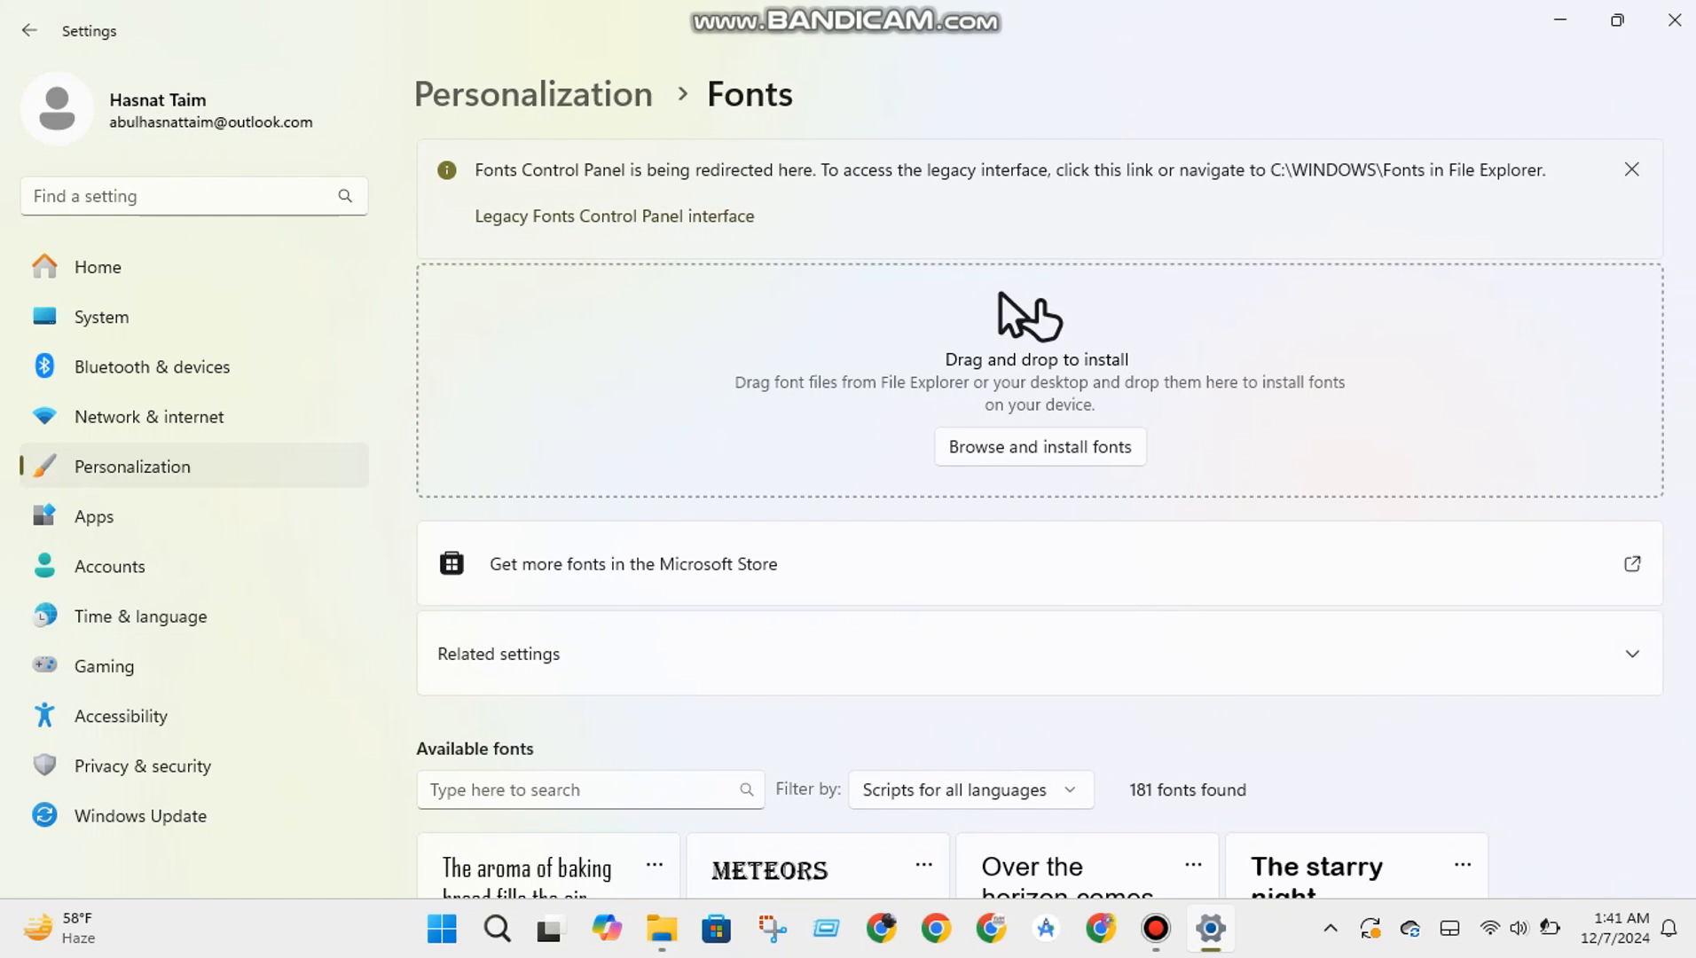
scroll(621, 217, down, 5)
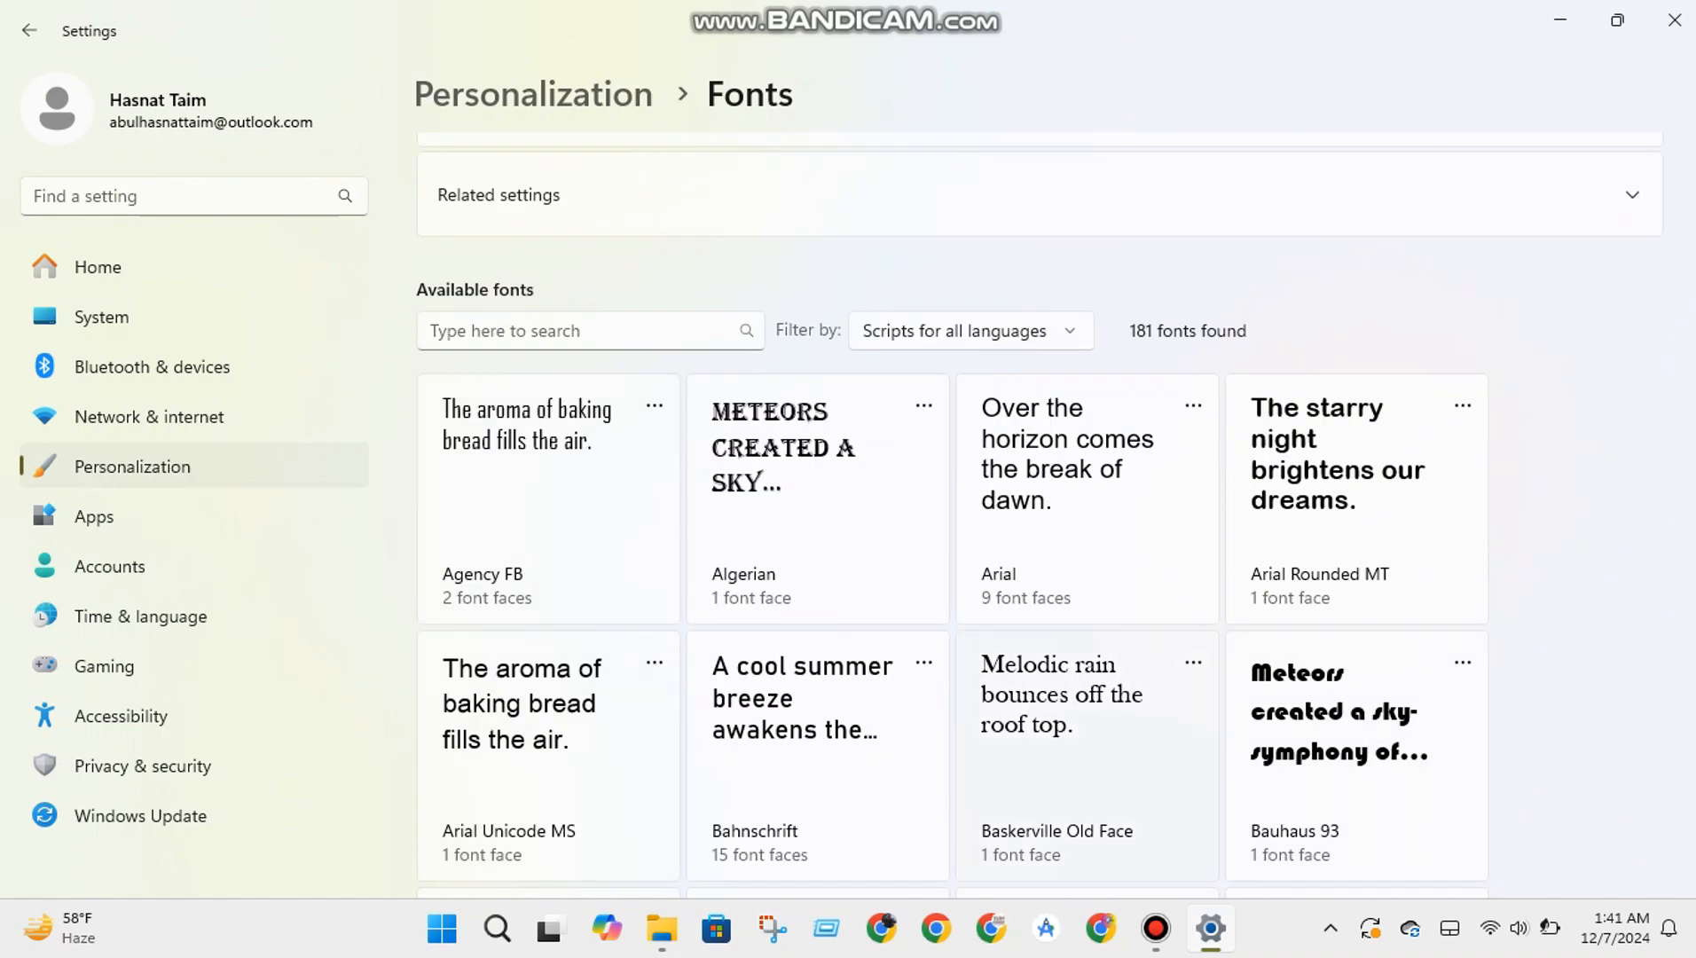
scroll(1037, 515, up, 5)
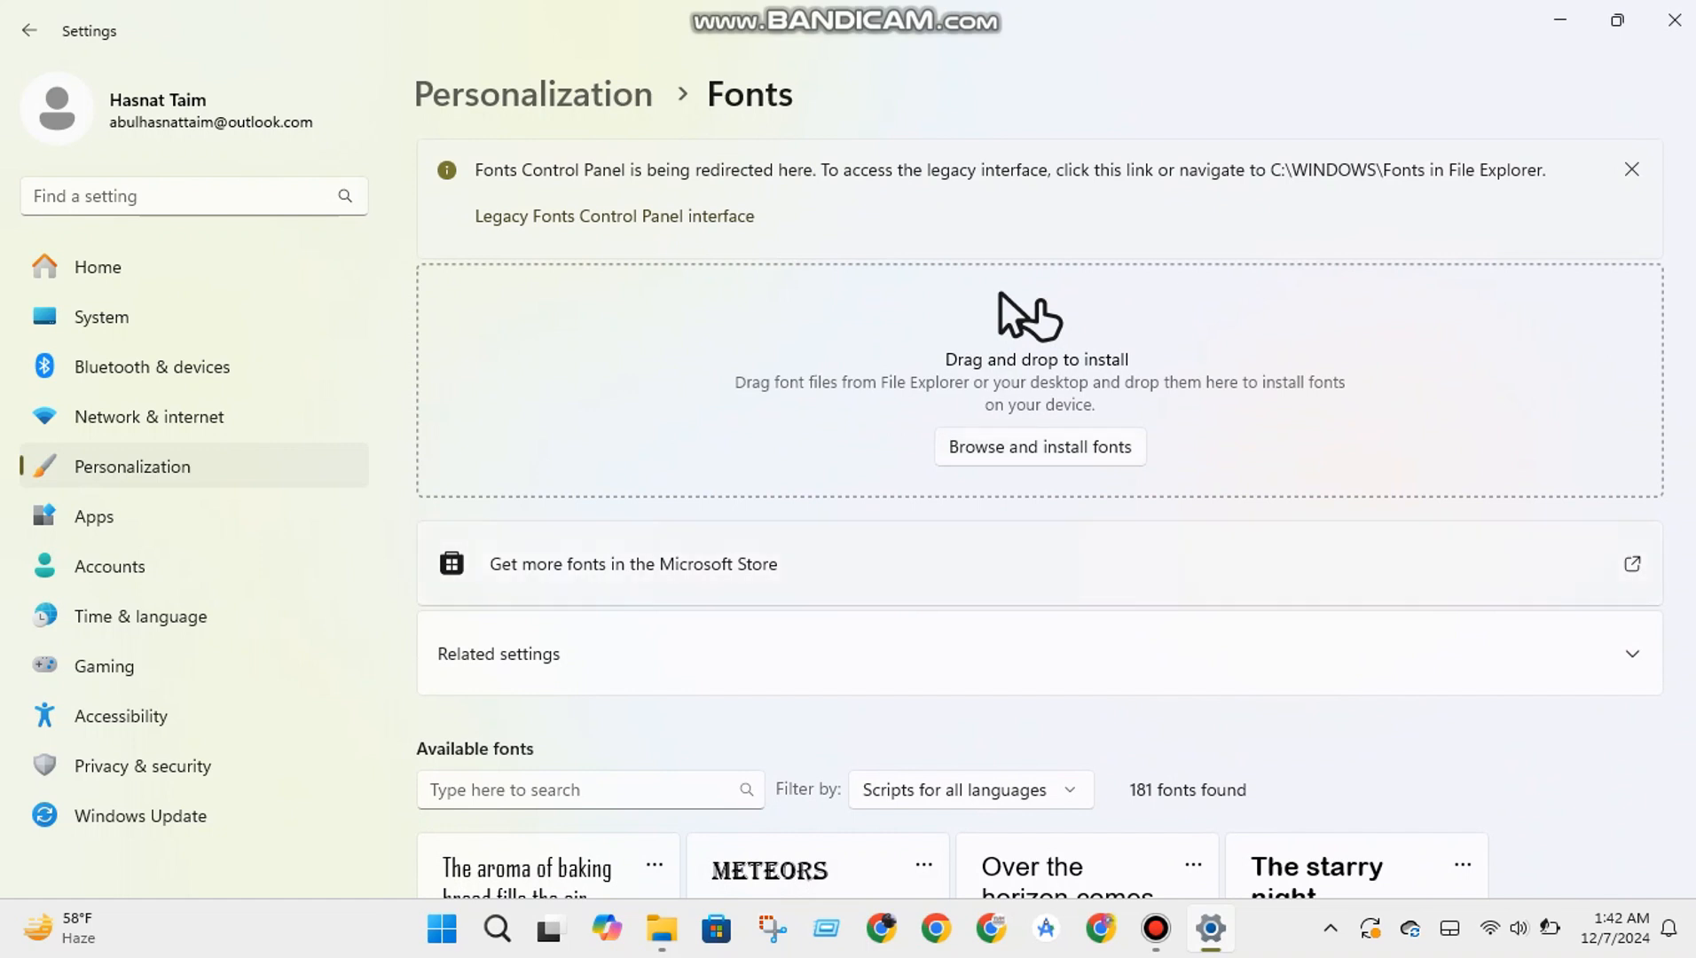
View the additional fonts offered in the Microsoft Store, close the store and return to the Personalization settings.
click(633, 564)
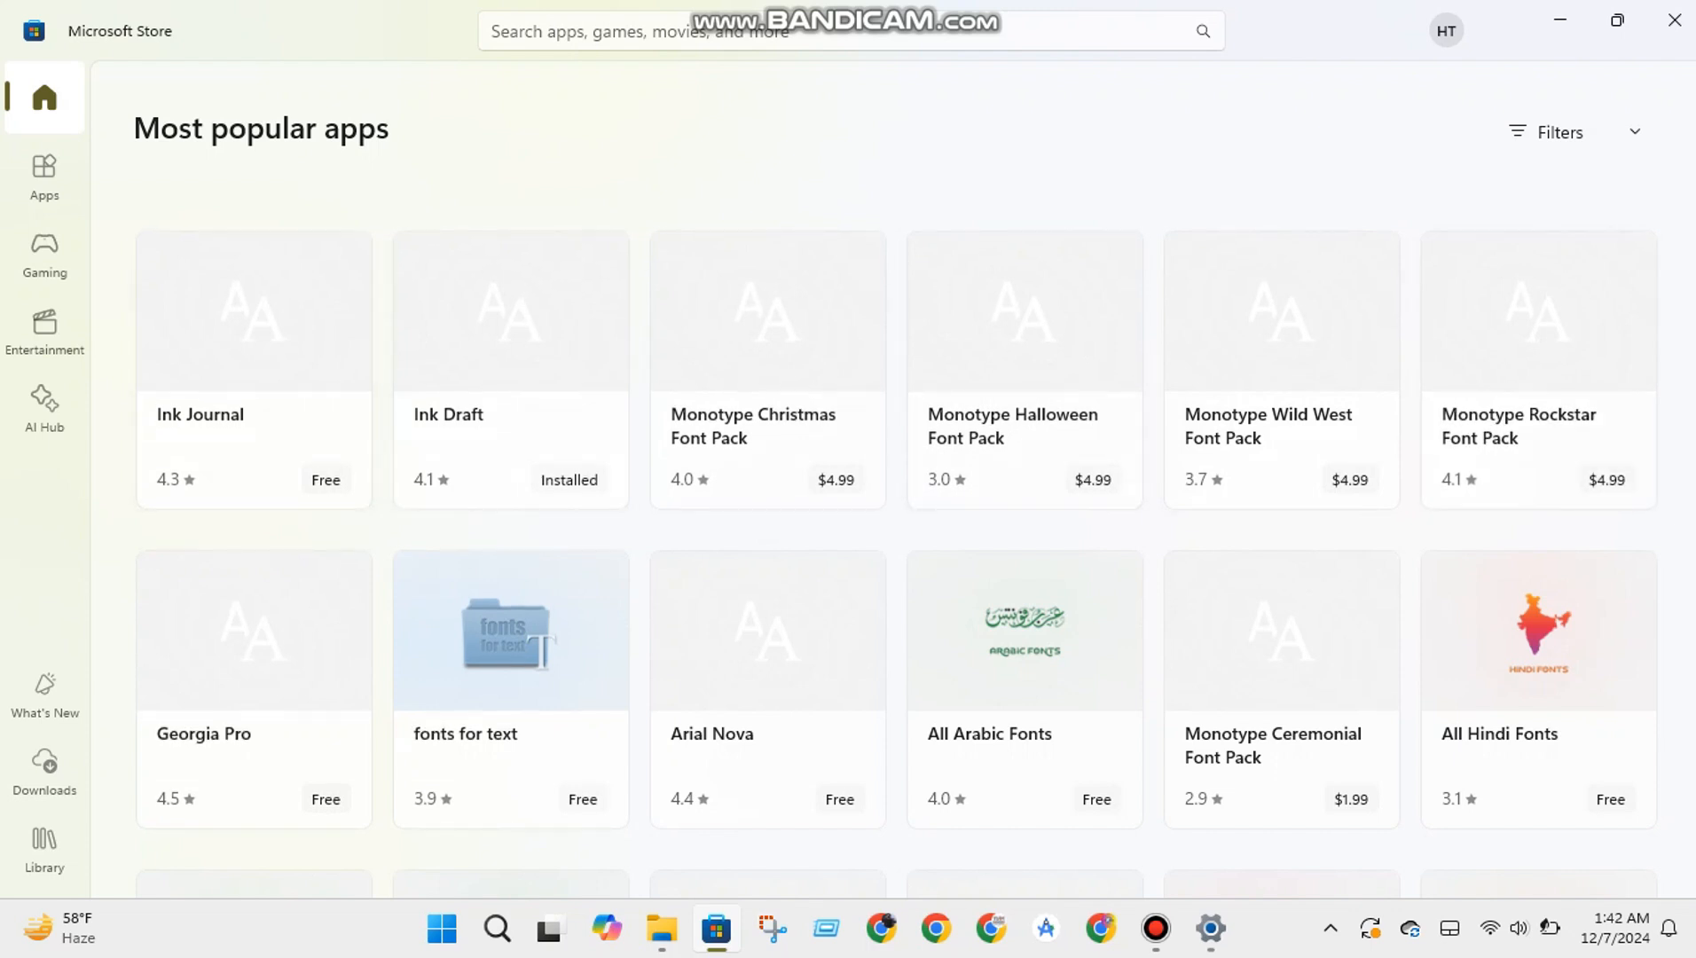
click(1675, 20)
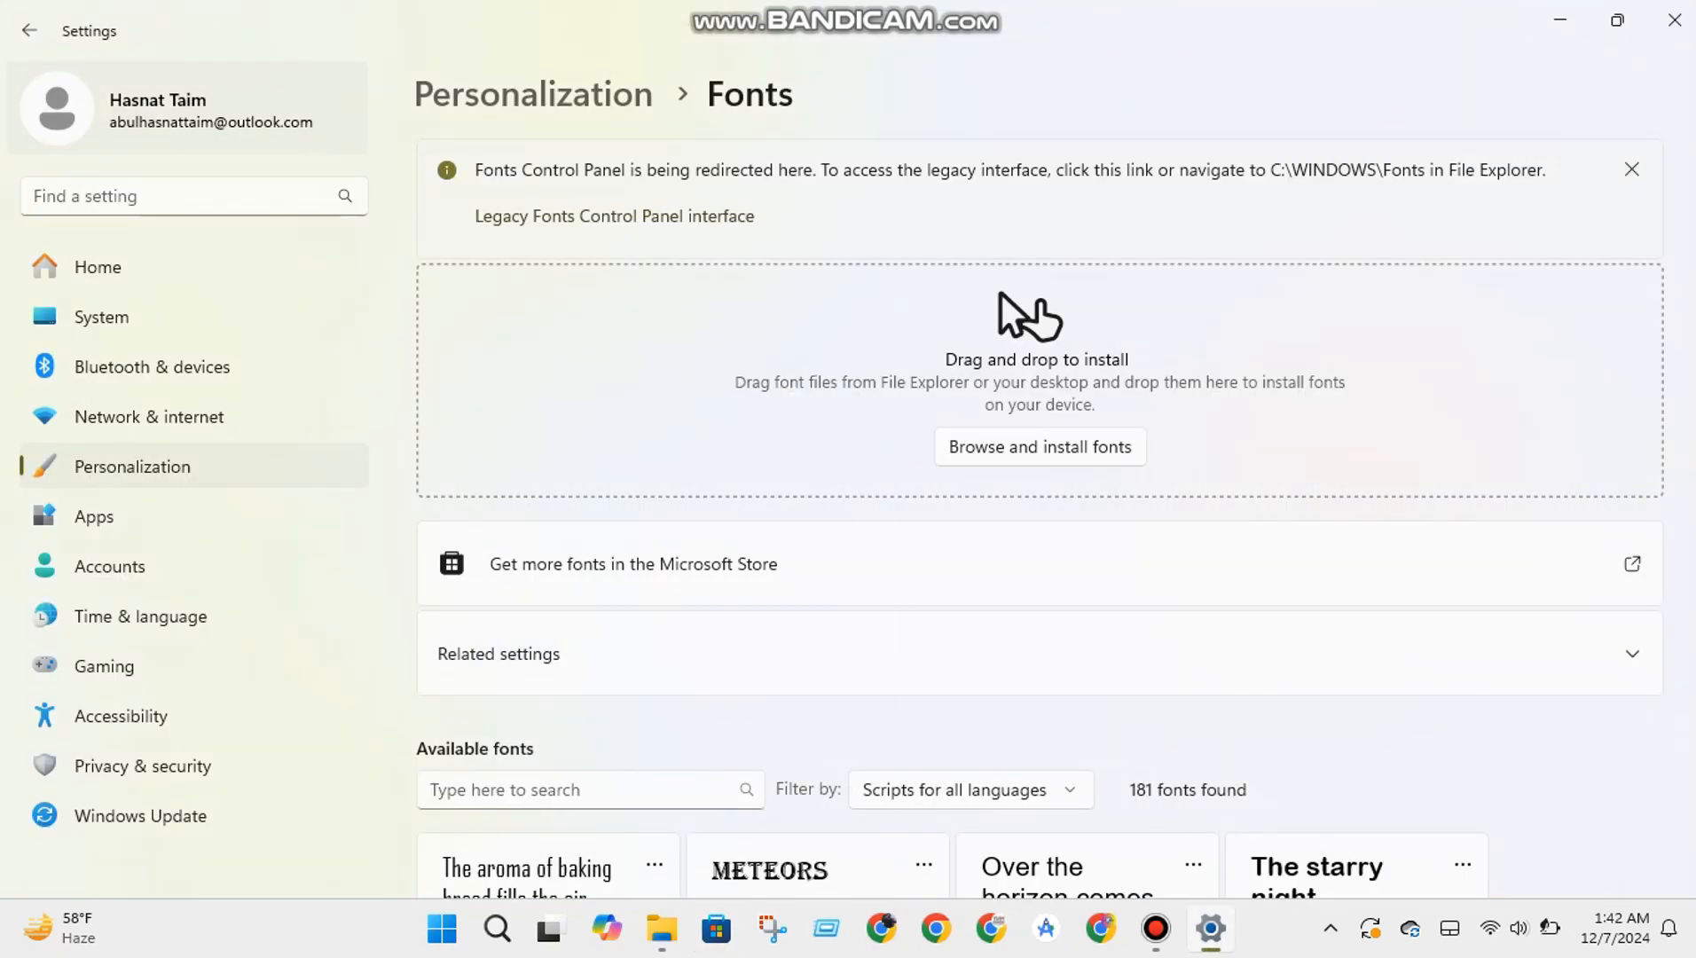
click(31, 30)
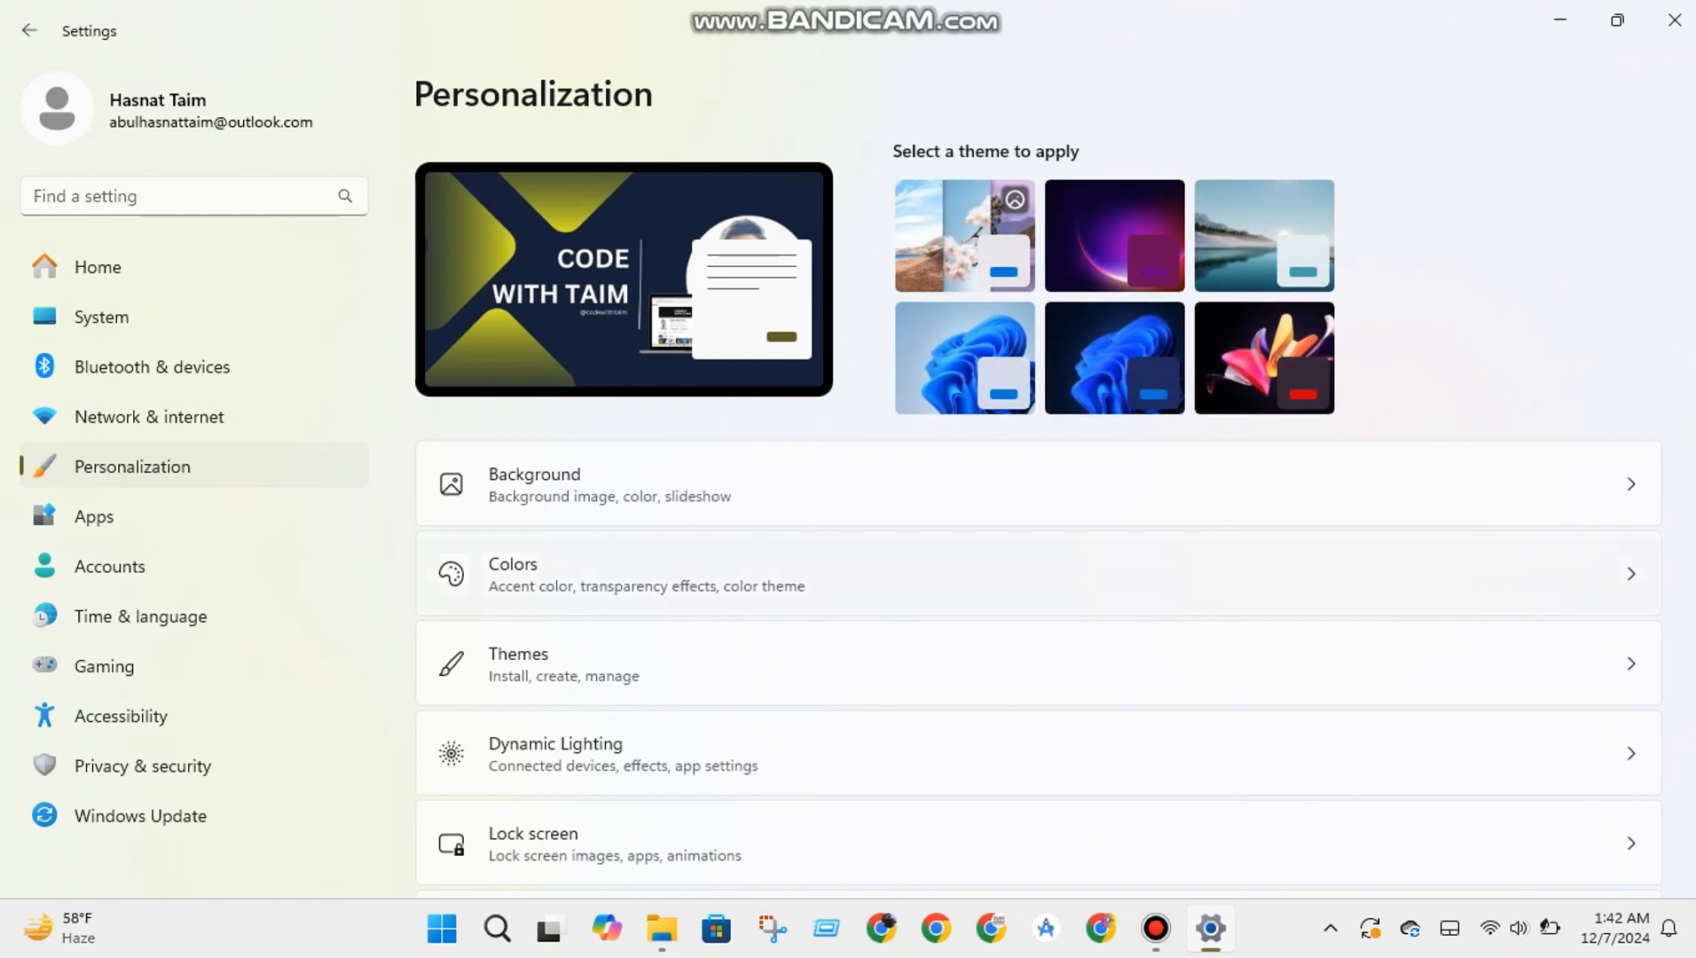
Open the Taskbar settings and expand the Taskbar behaviors options.
scroll(1037, 514, down, 5)
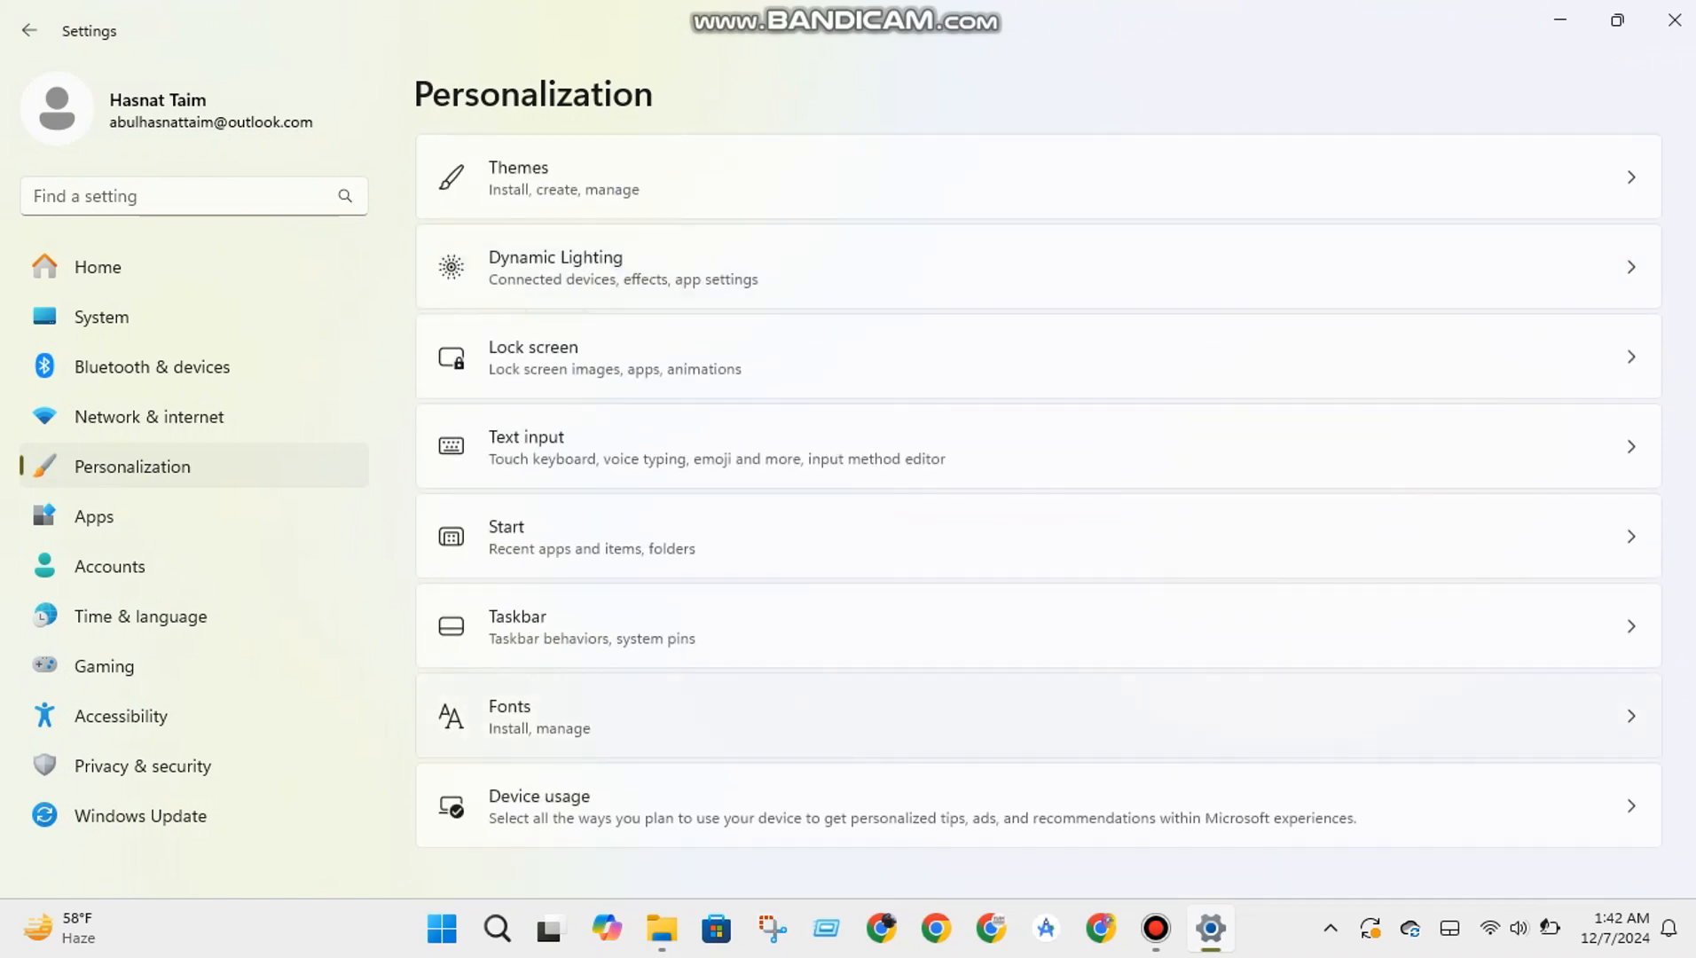
click(975, 625)
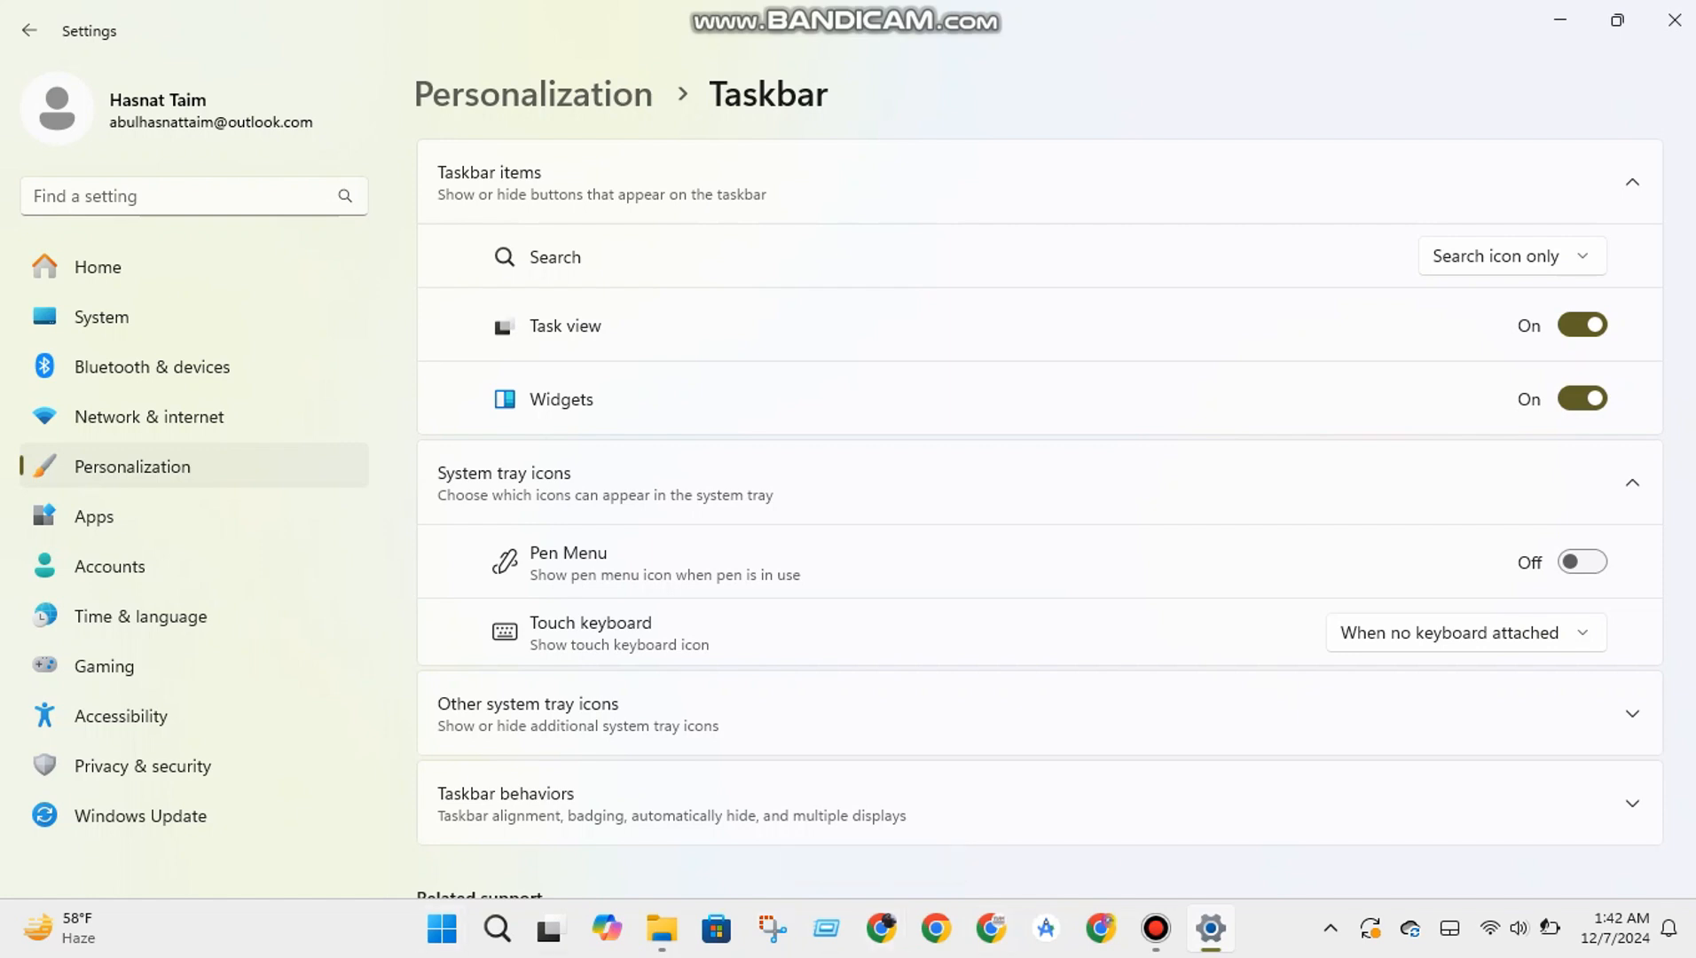
scroll(1040, 517, down, 4)
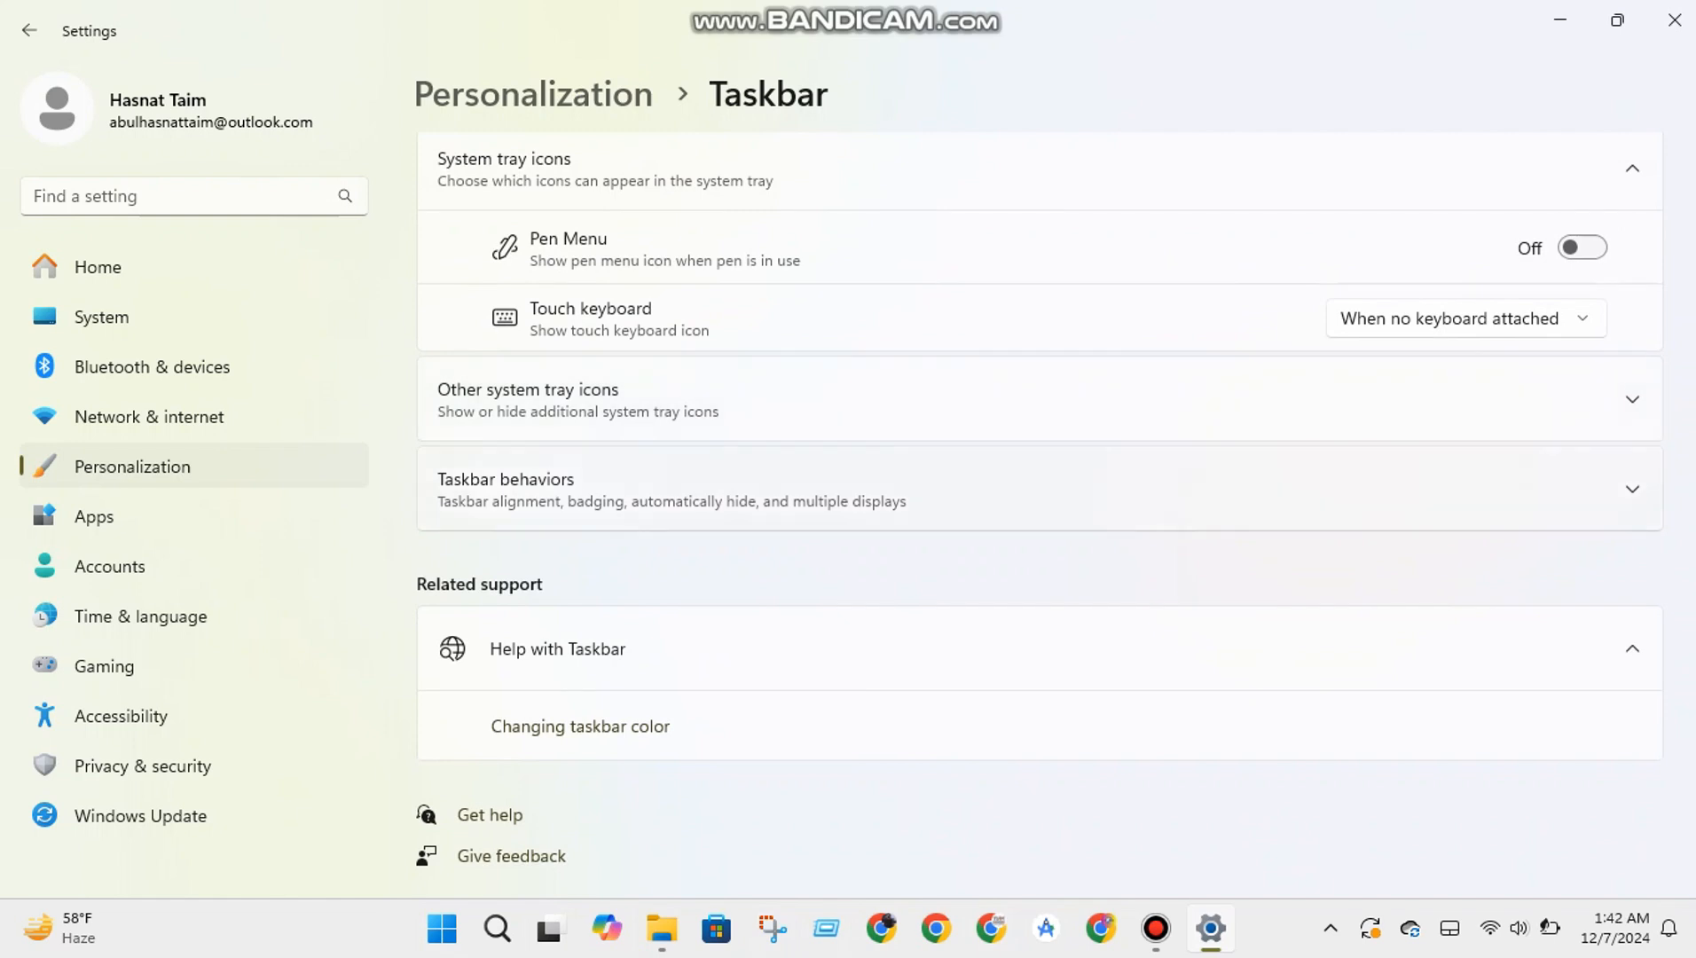
key(Return)
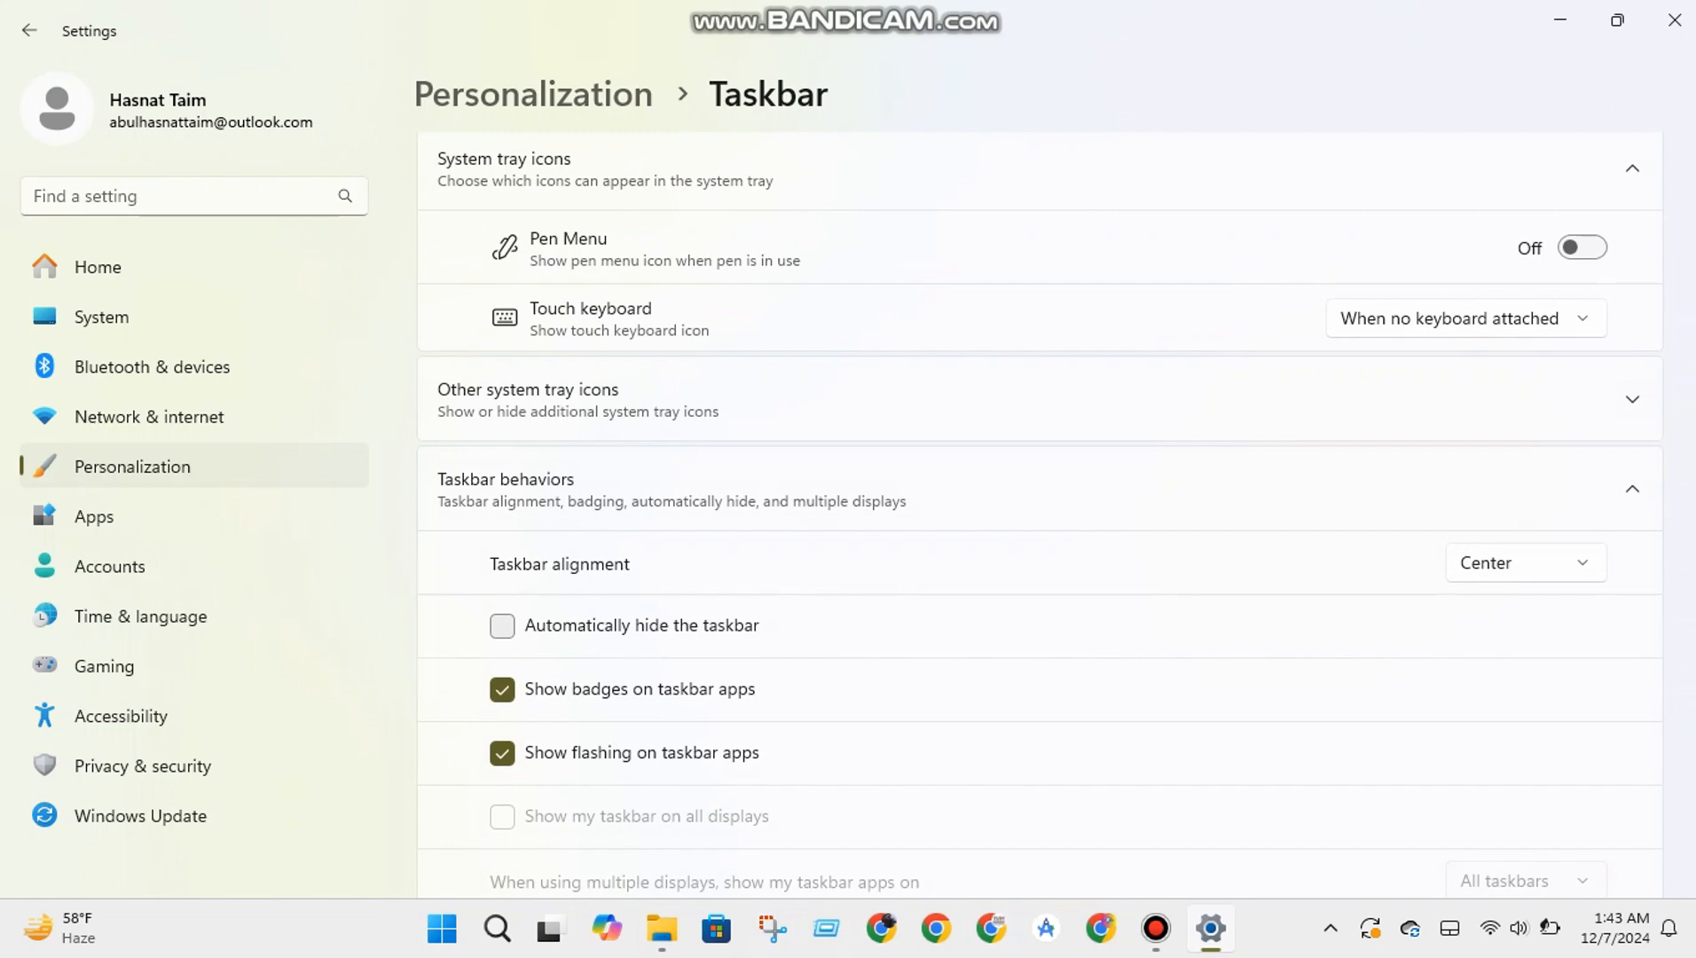
Try automatically hiding the taskbar and aligning it Left, restoring each setting to off and Center.
click(502, 625)
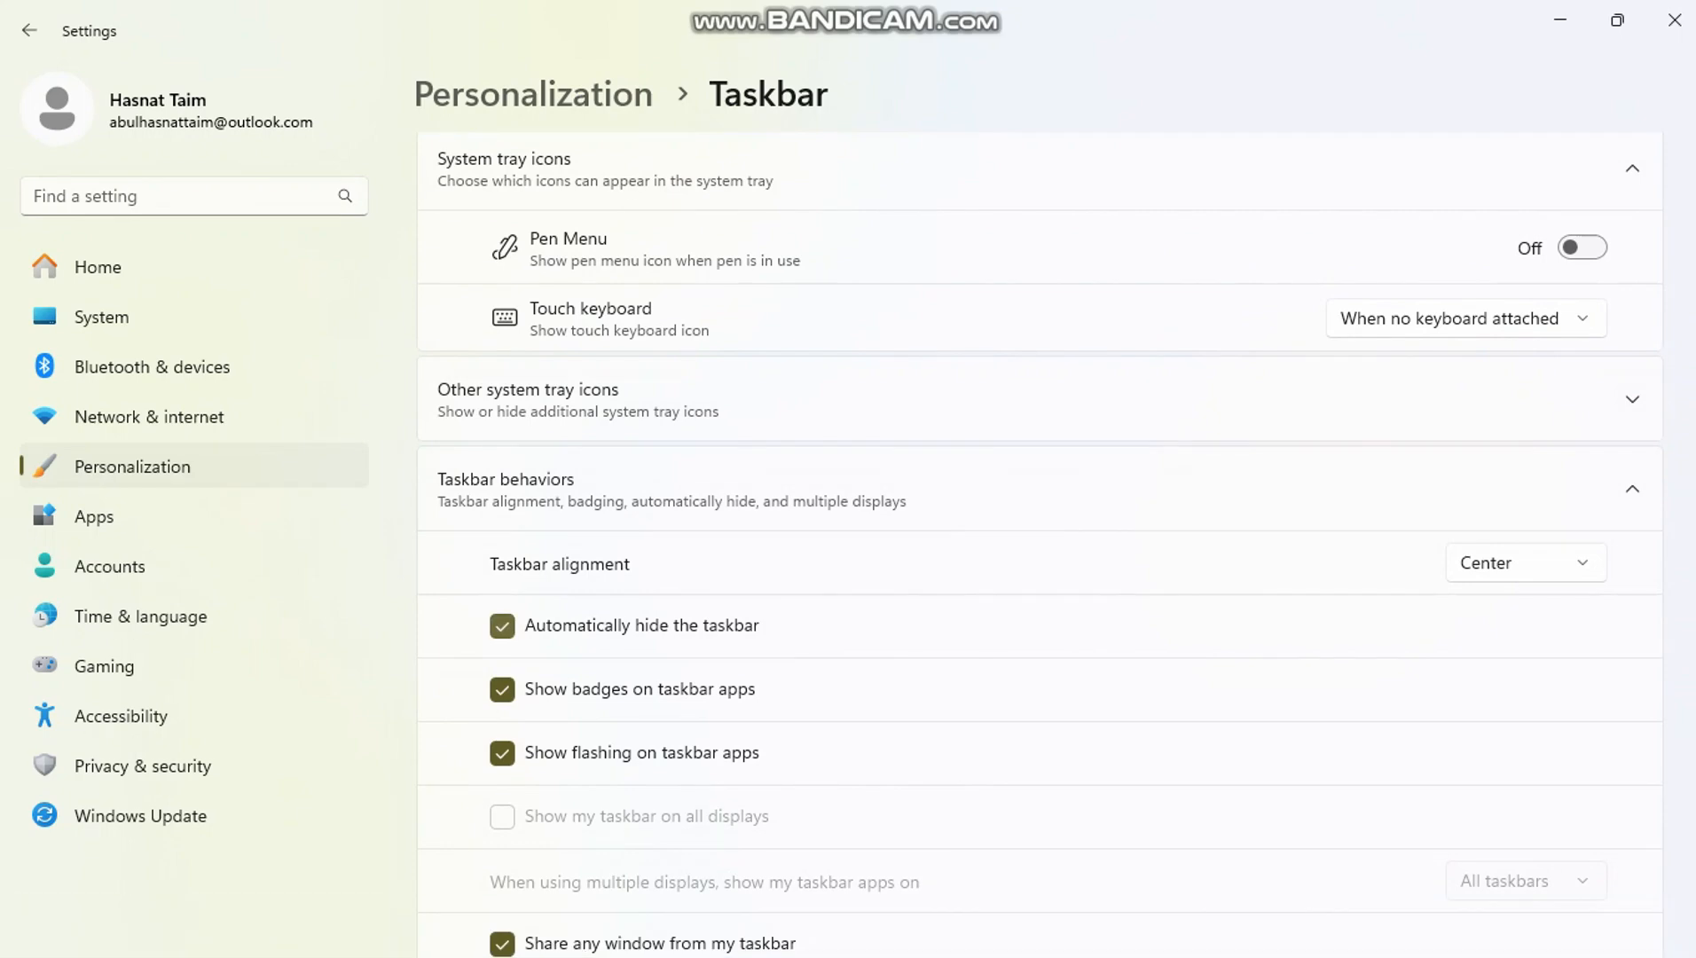
click(502, 625)
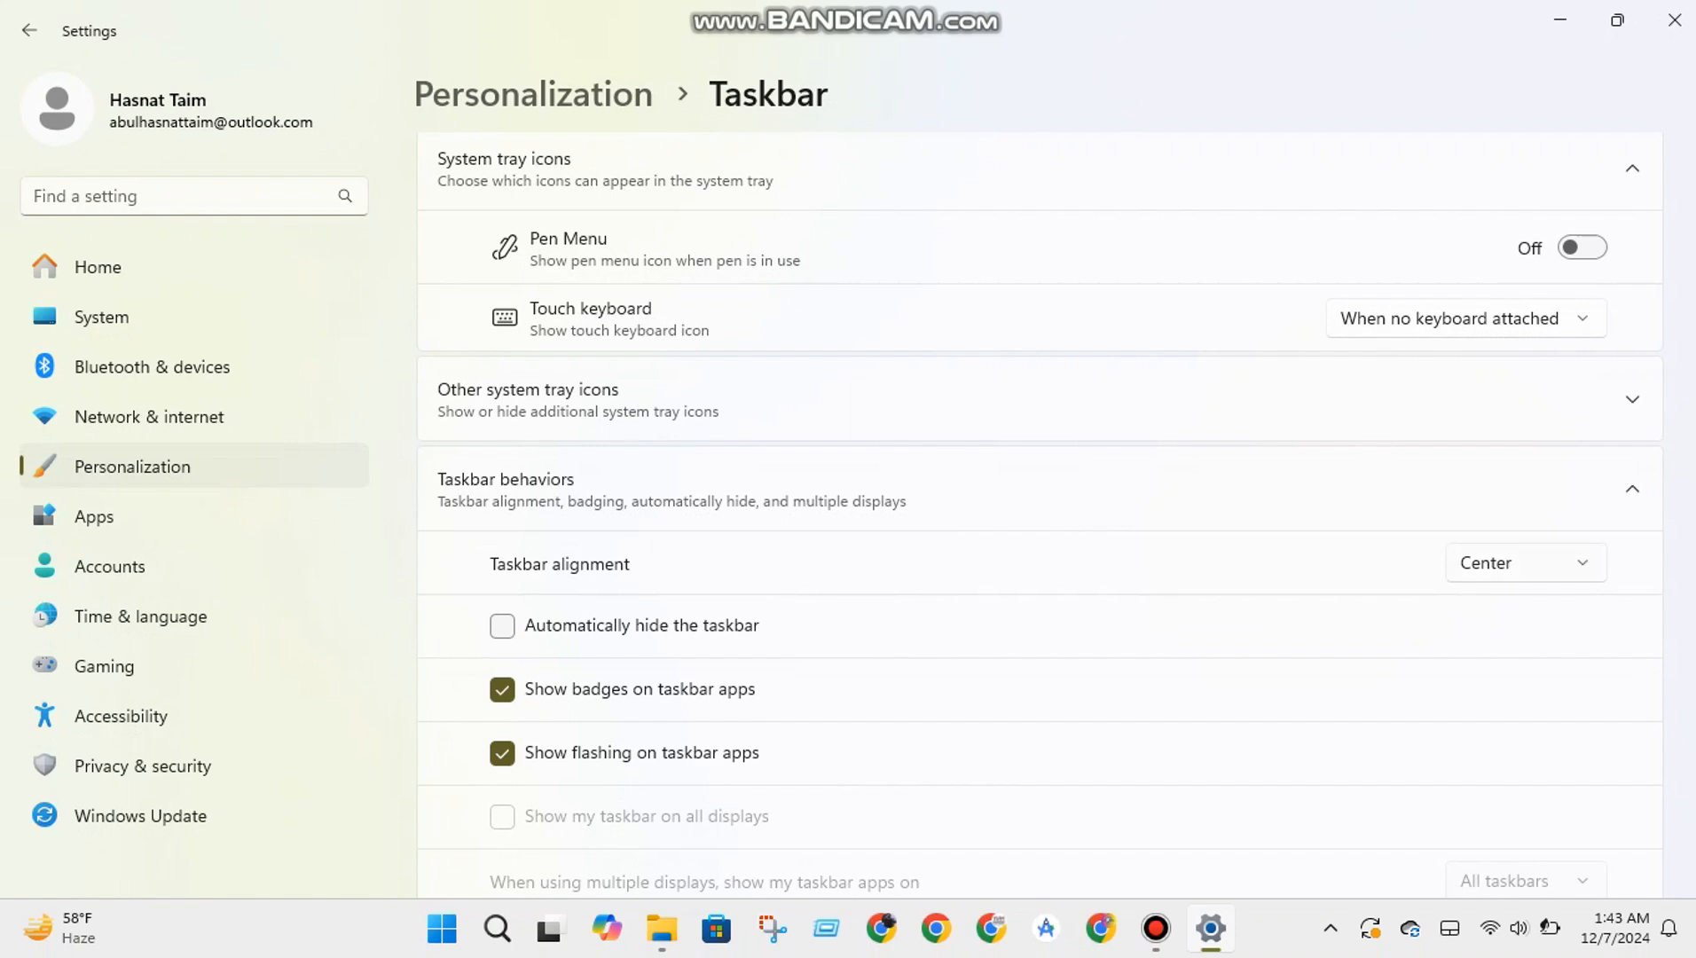
click(1524, 563)
click(1480, 514)
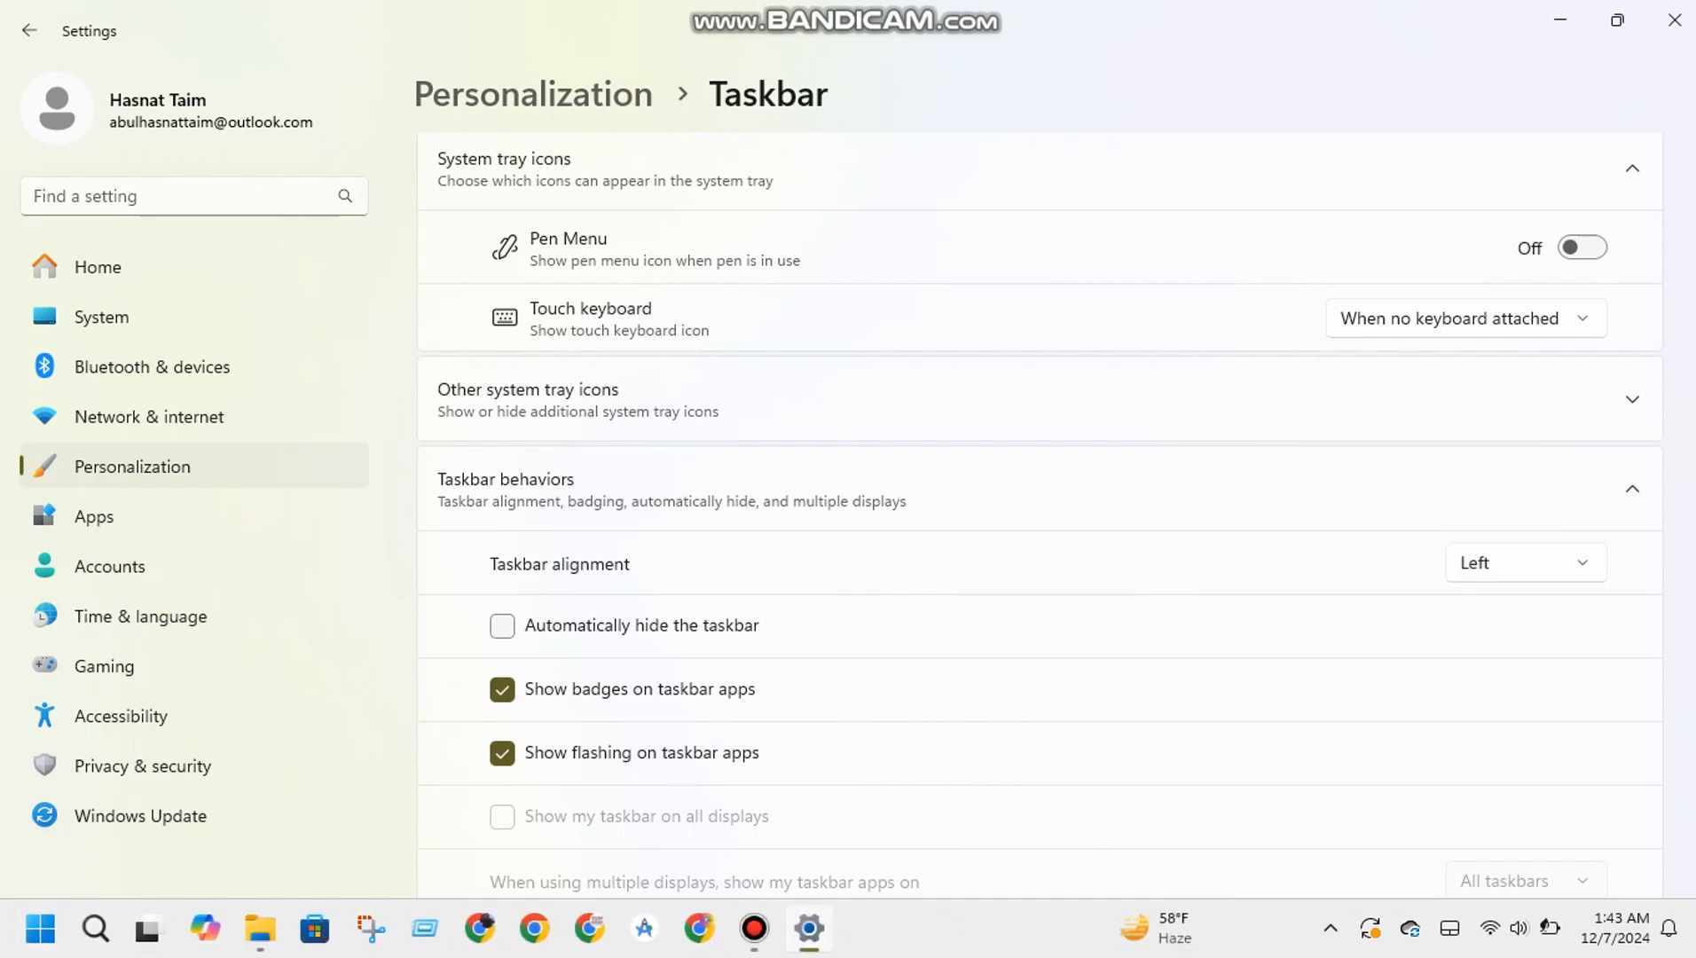
click(1525, 563)
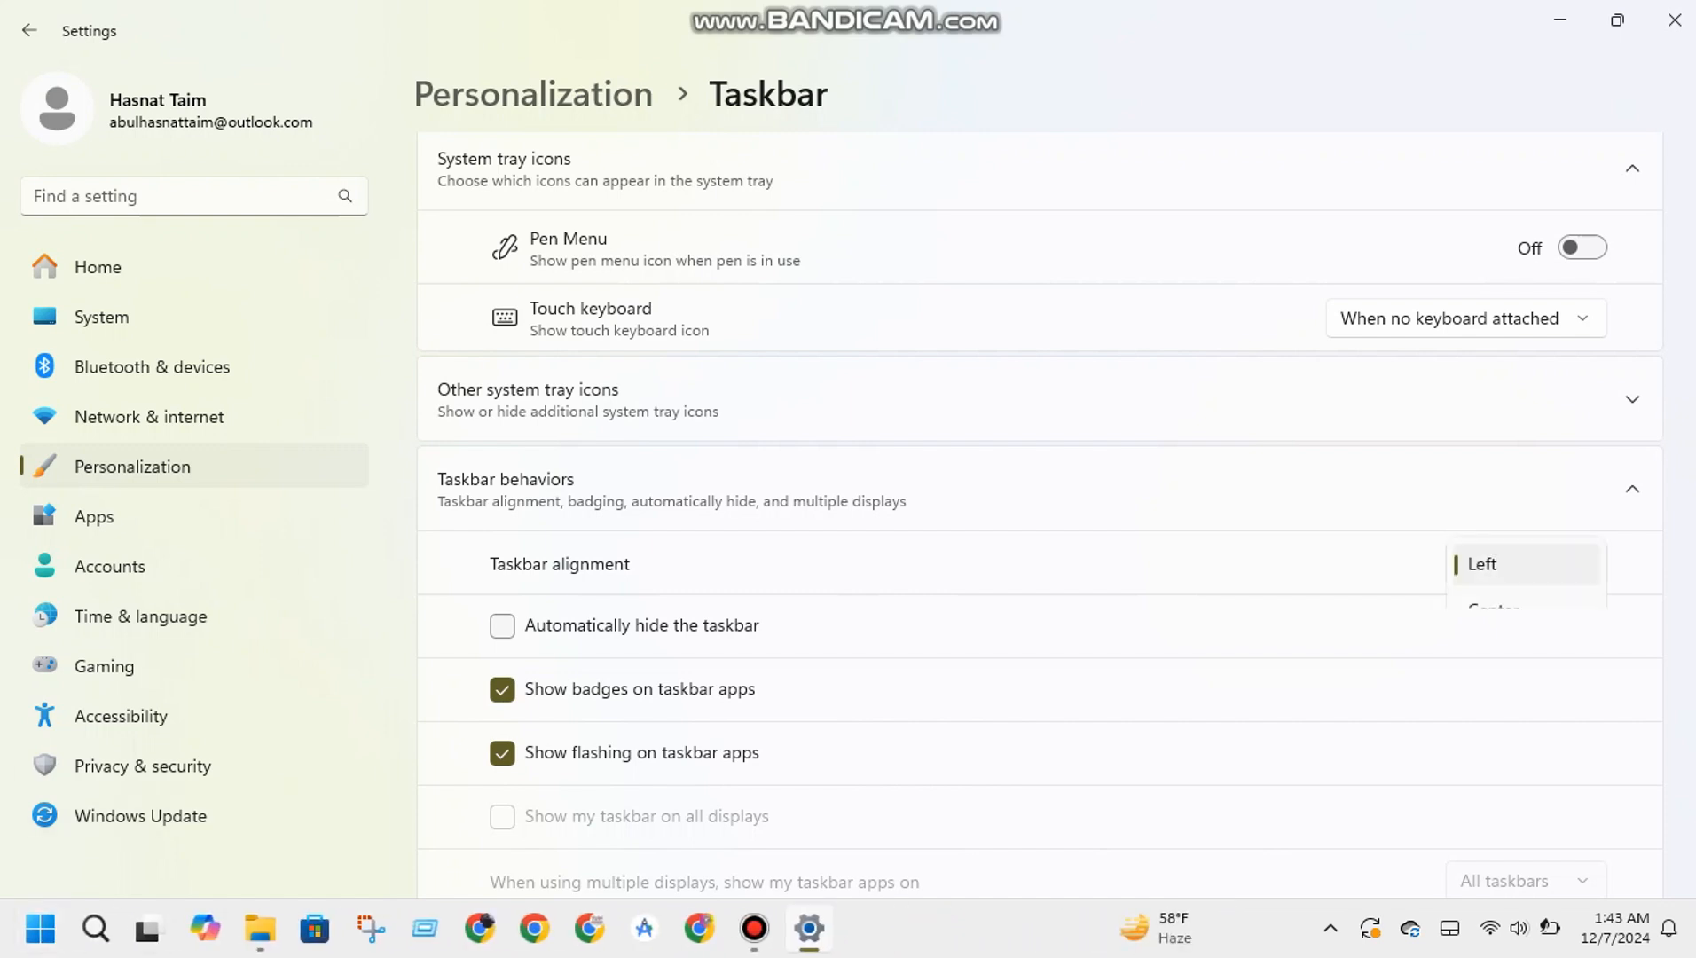
click(1507, 610)
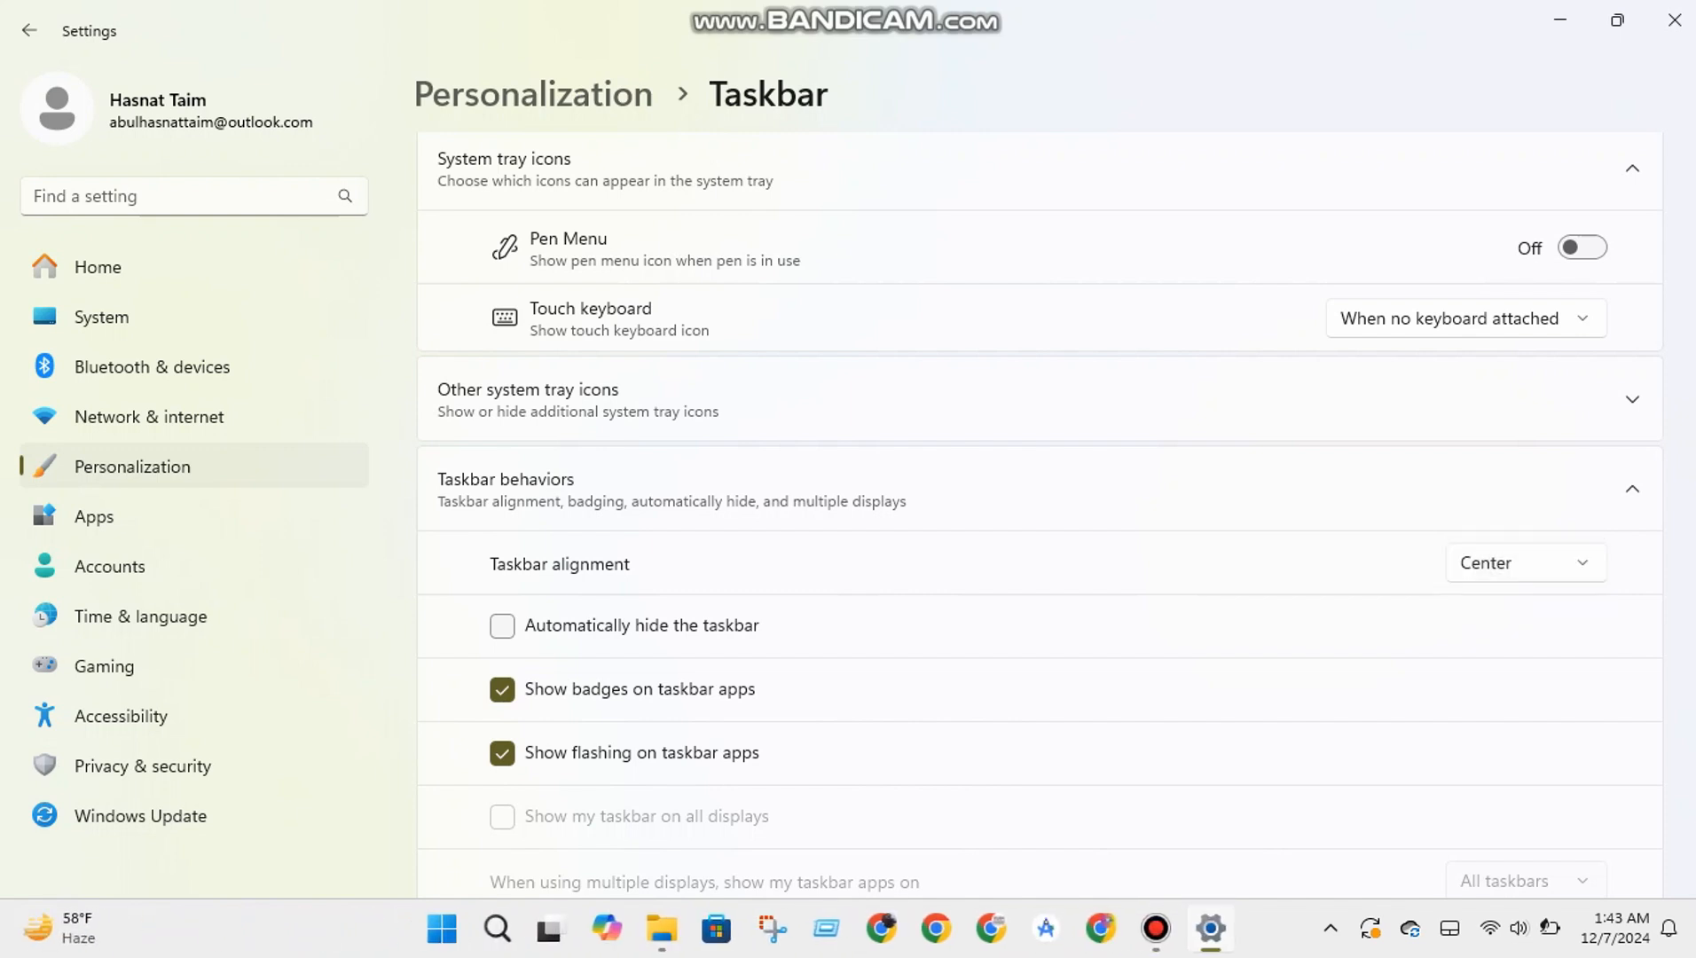
Try the Search icon and label style for the taskbar search and switch it back to Search icon only.
scroll(1039, 514, up, 3)
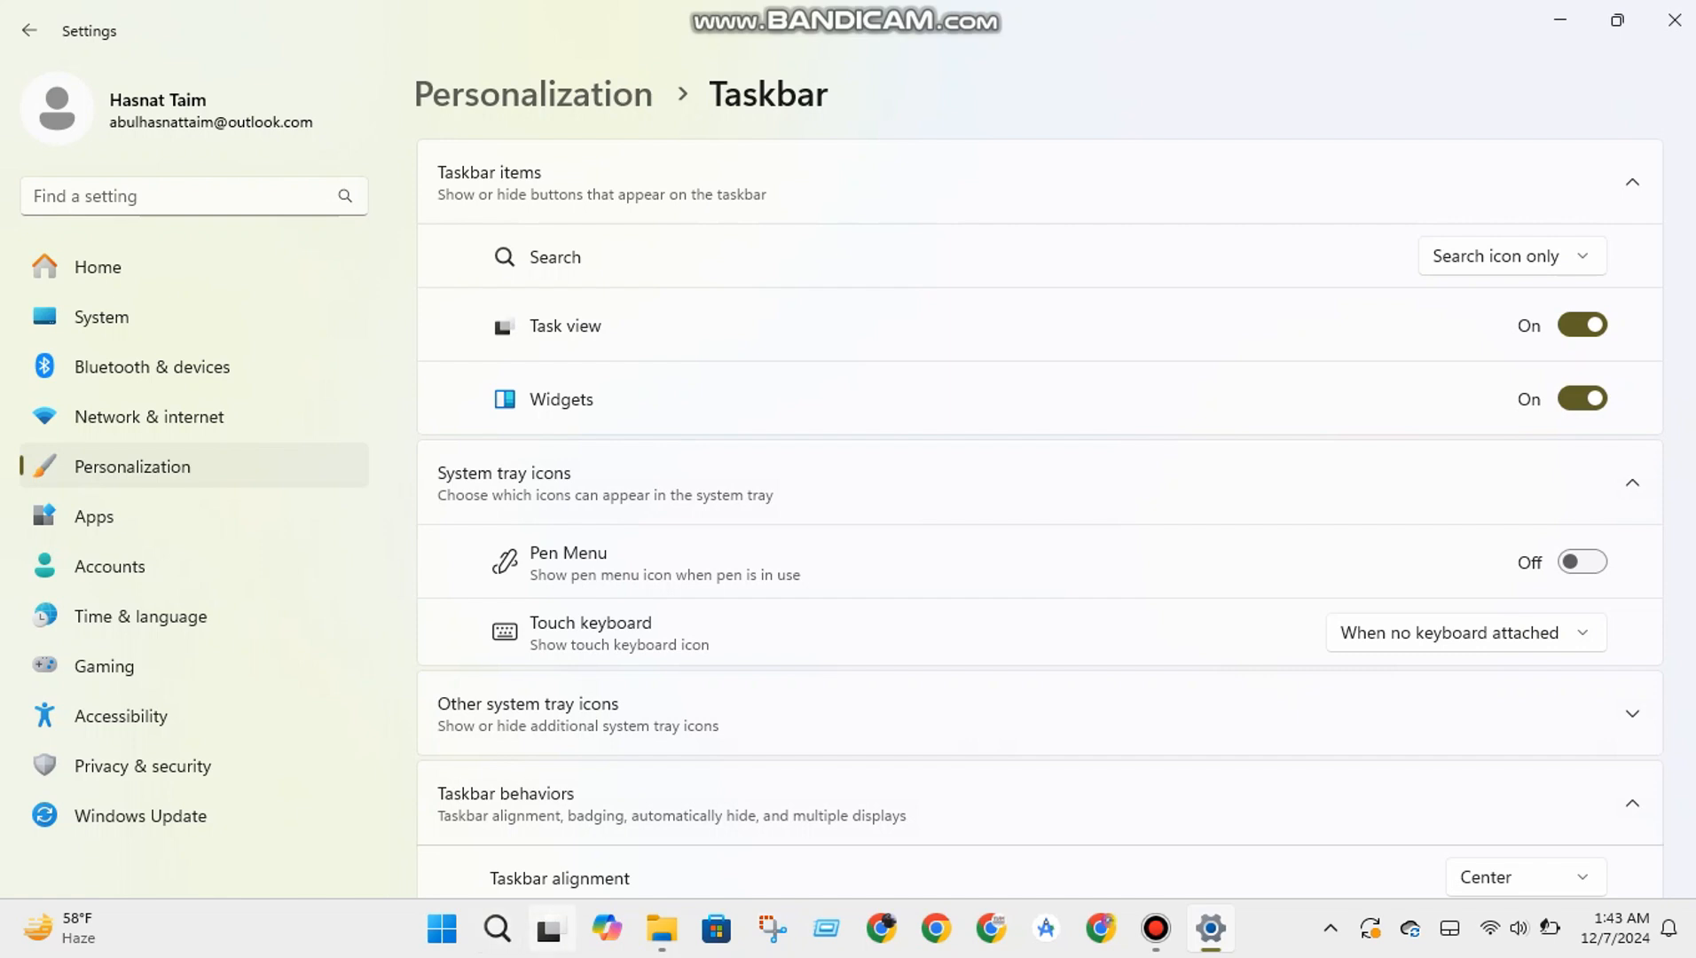
click(1512, 256)
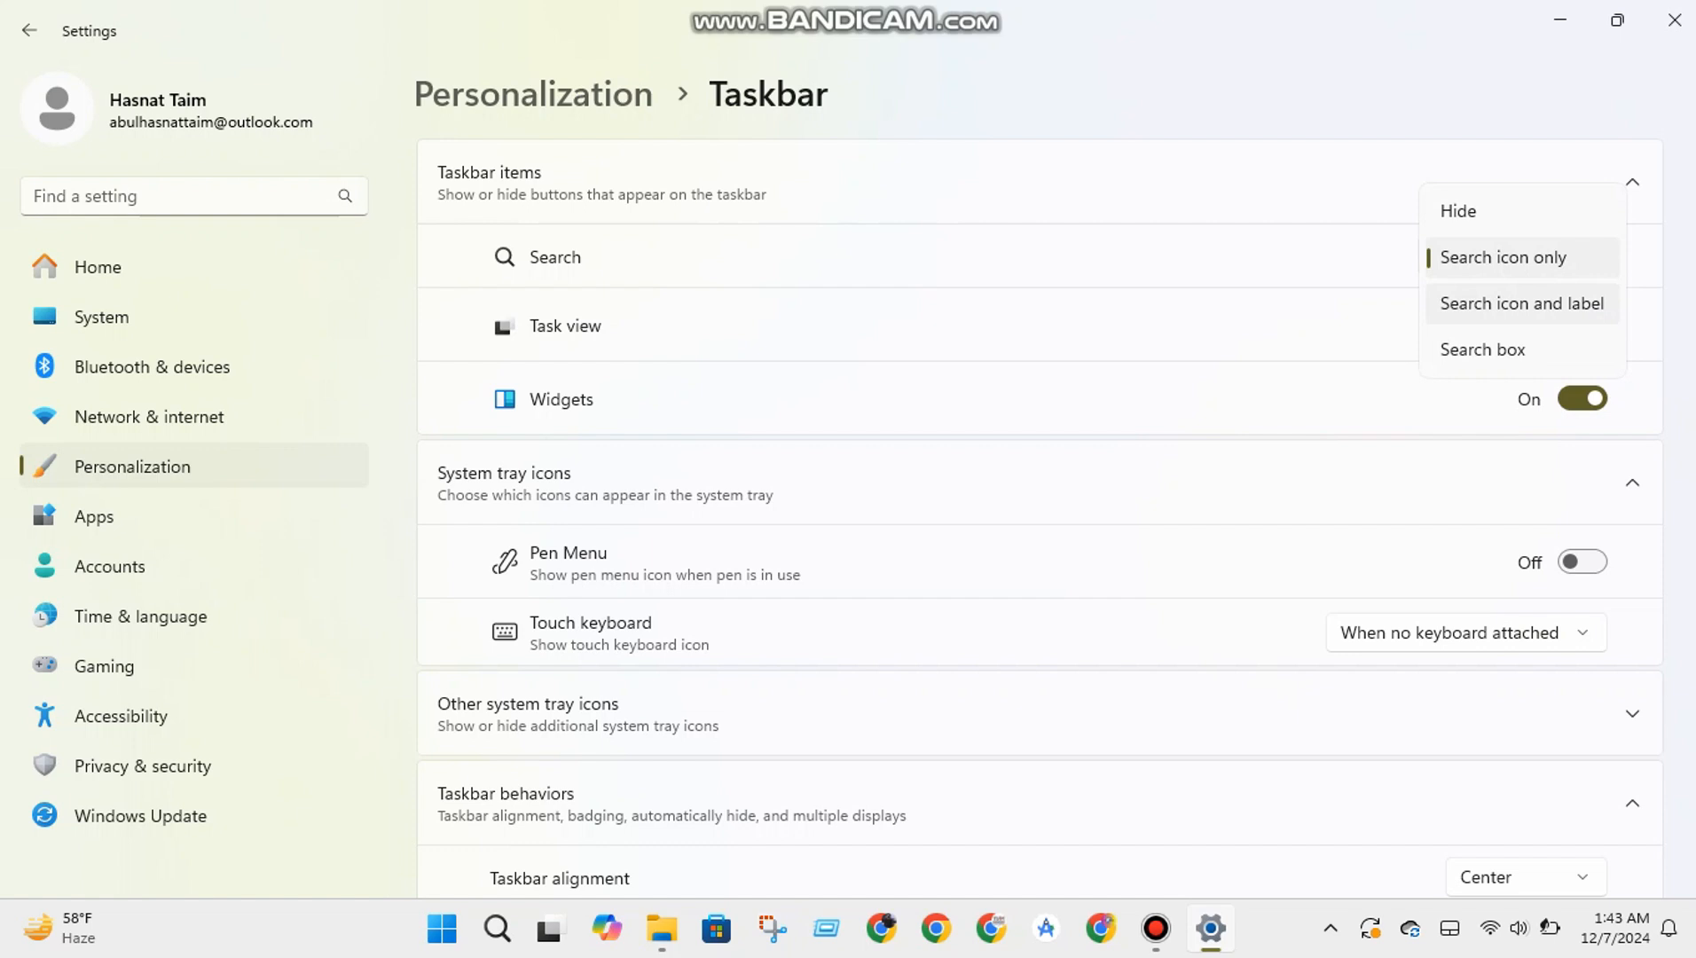
click(1522, 302)
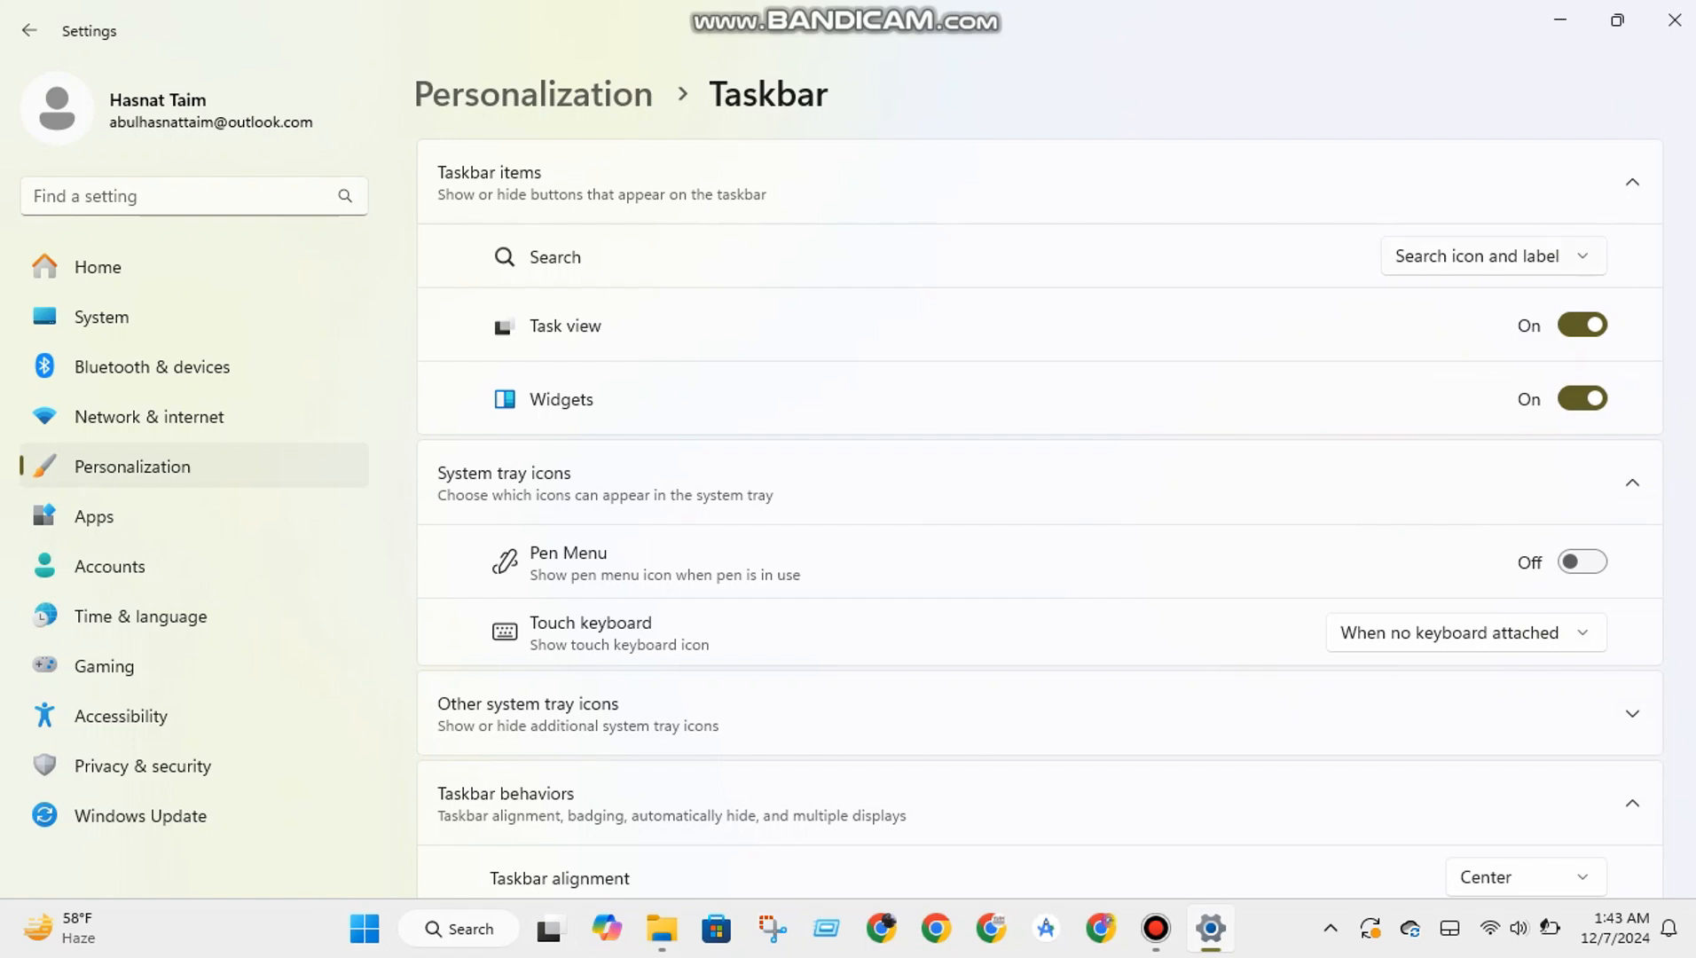
click(1493, 255)
click(1465, 212)
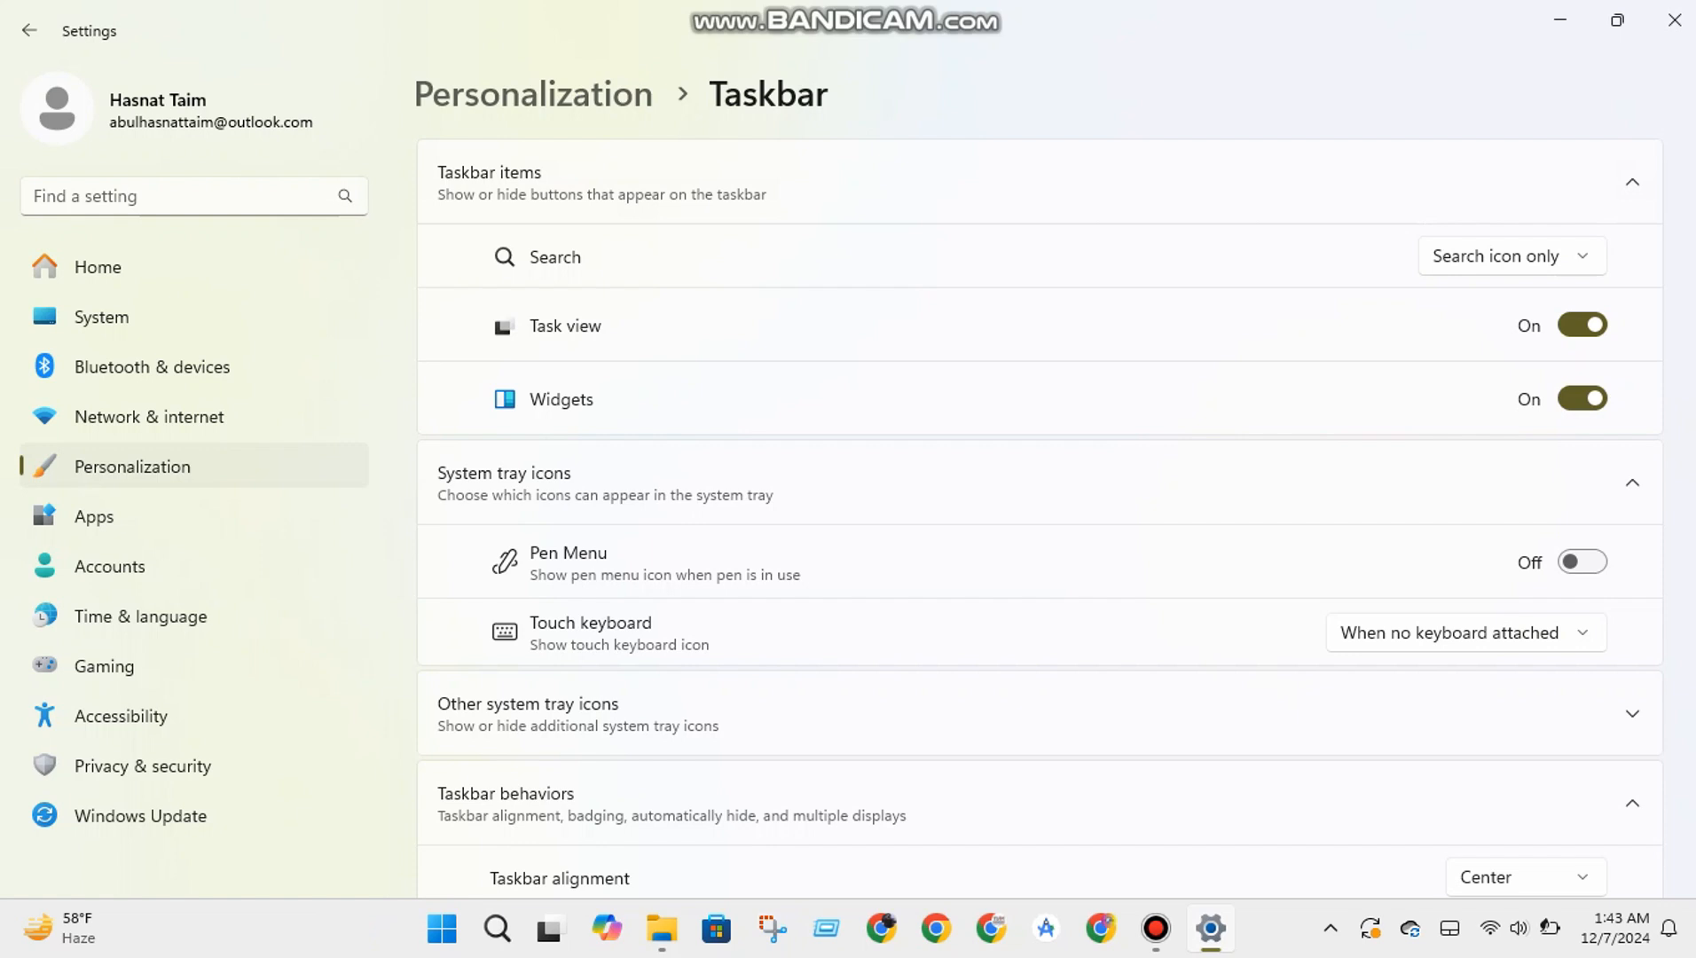
Examine the system tray icon options, including the other system tray icons list, and toggle the Pen Menu icon on and back off.
scroll(1039, 516, down, 2)
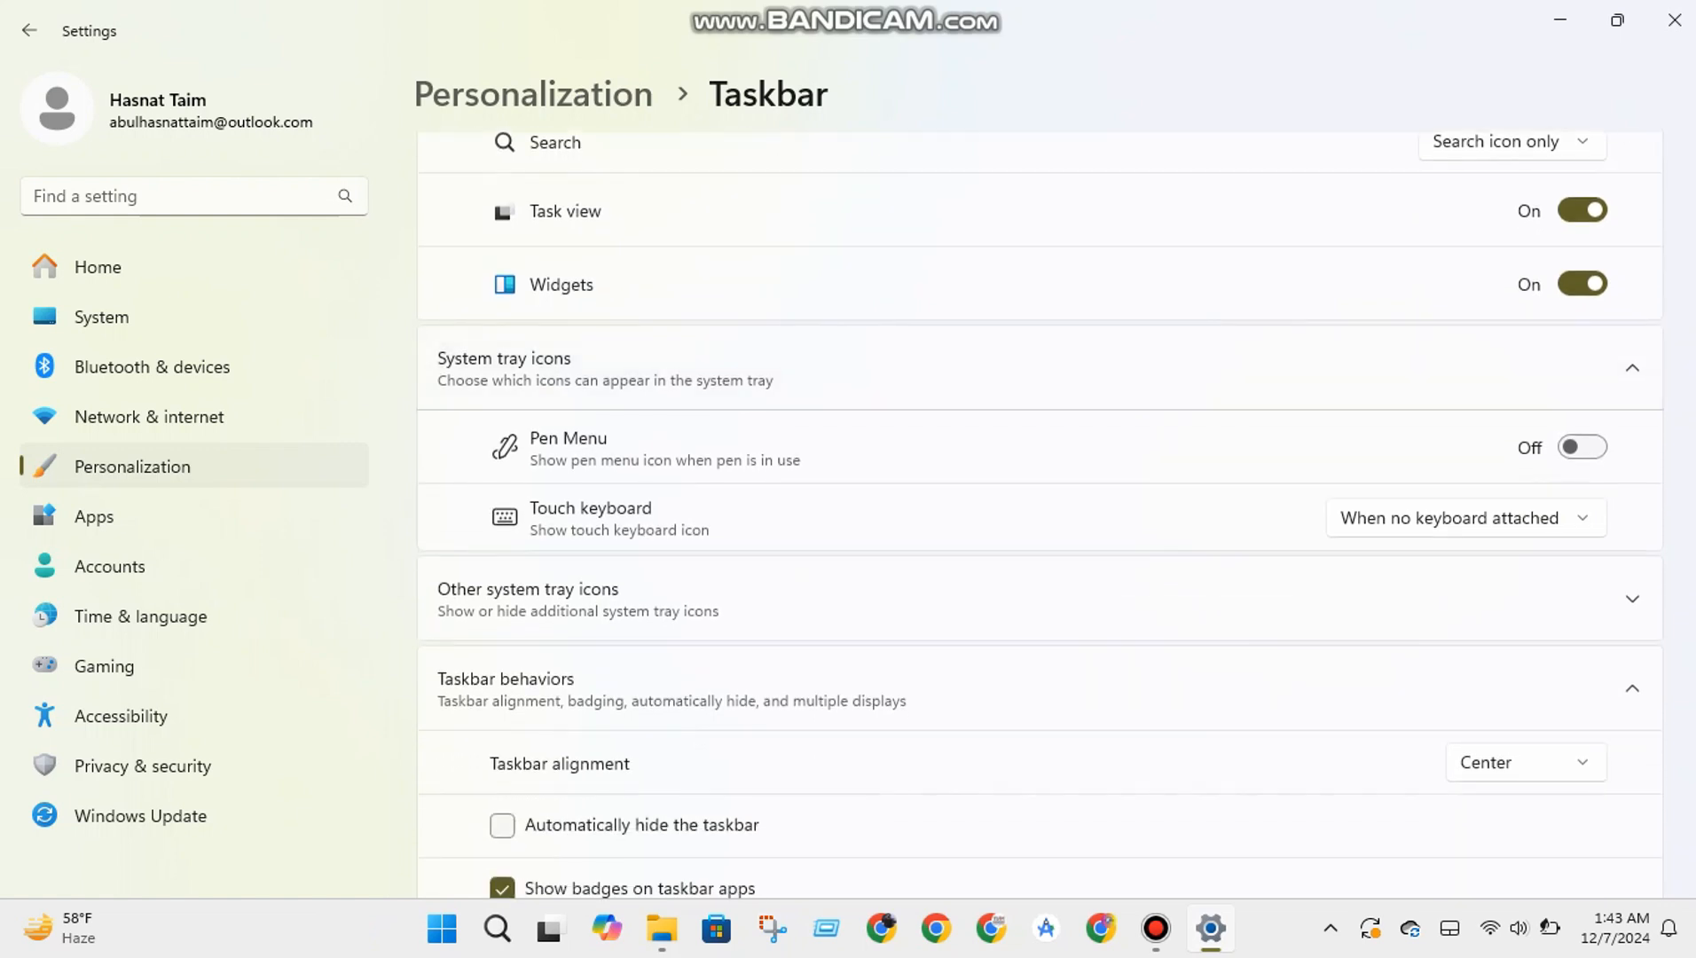
click(975, 367)
click(975, 367)
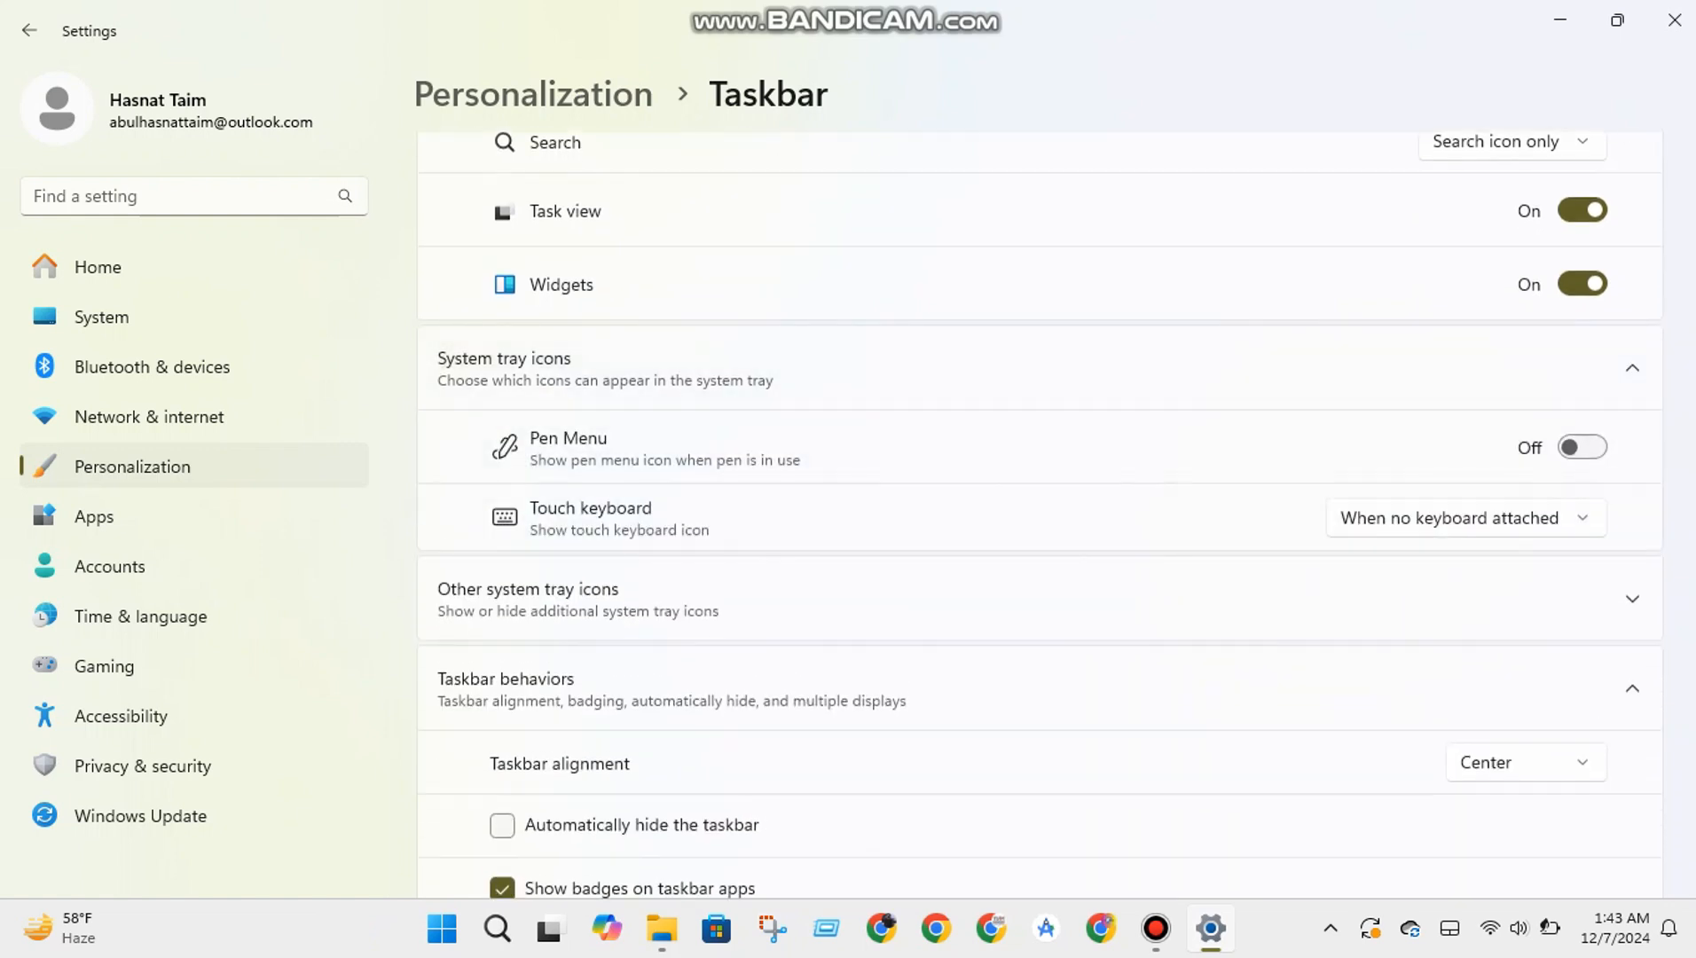
click(976, 599)
scroll(975, 599, down, 5)
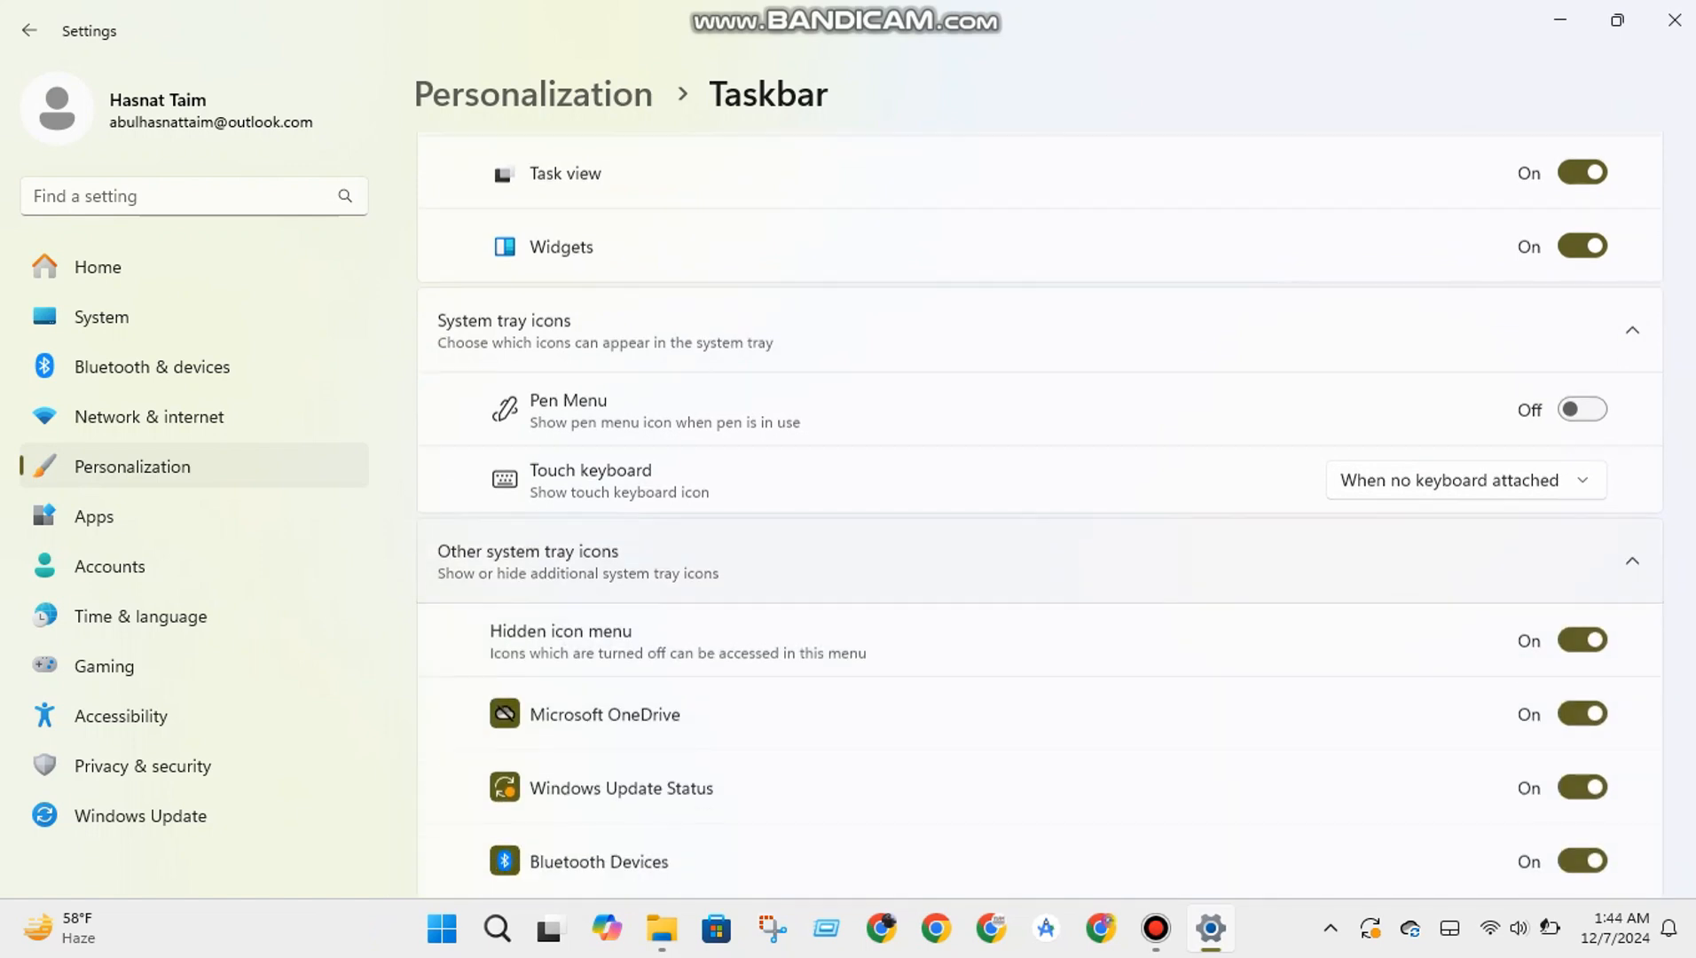
scroll(1040, 515, down, 3)
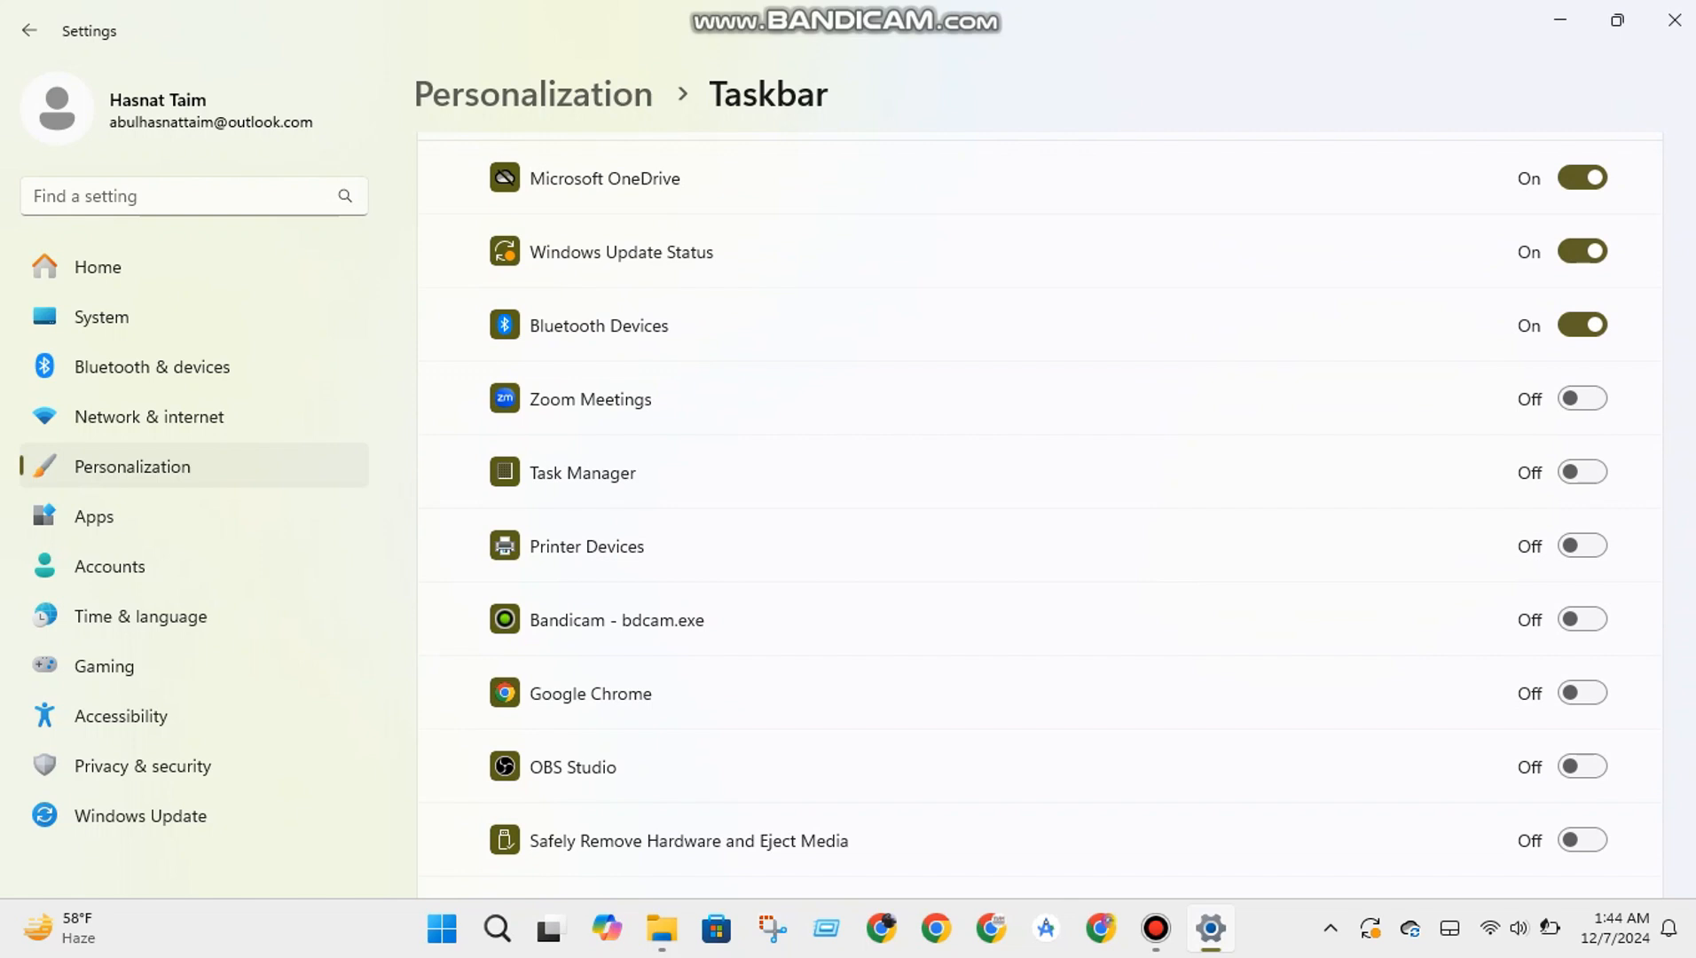
scroll(1039, 514, down, 7)
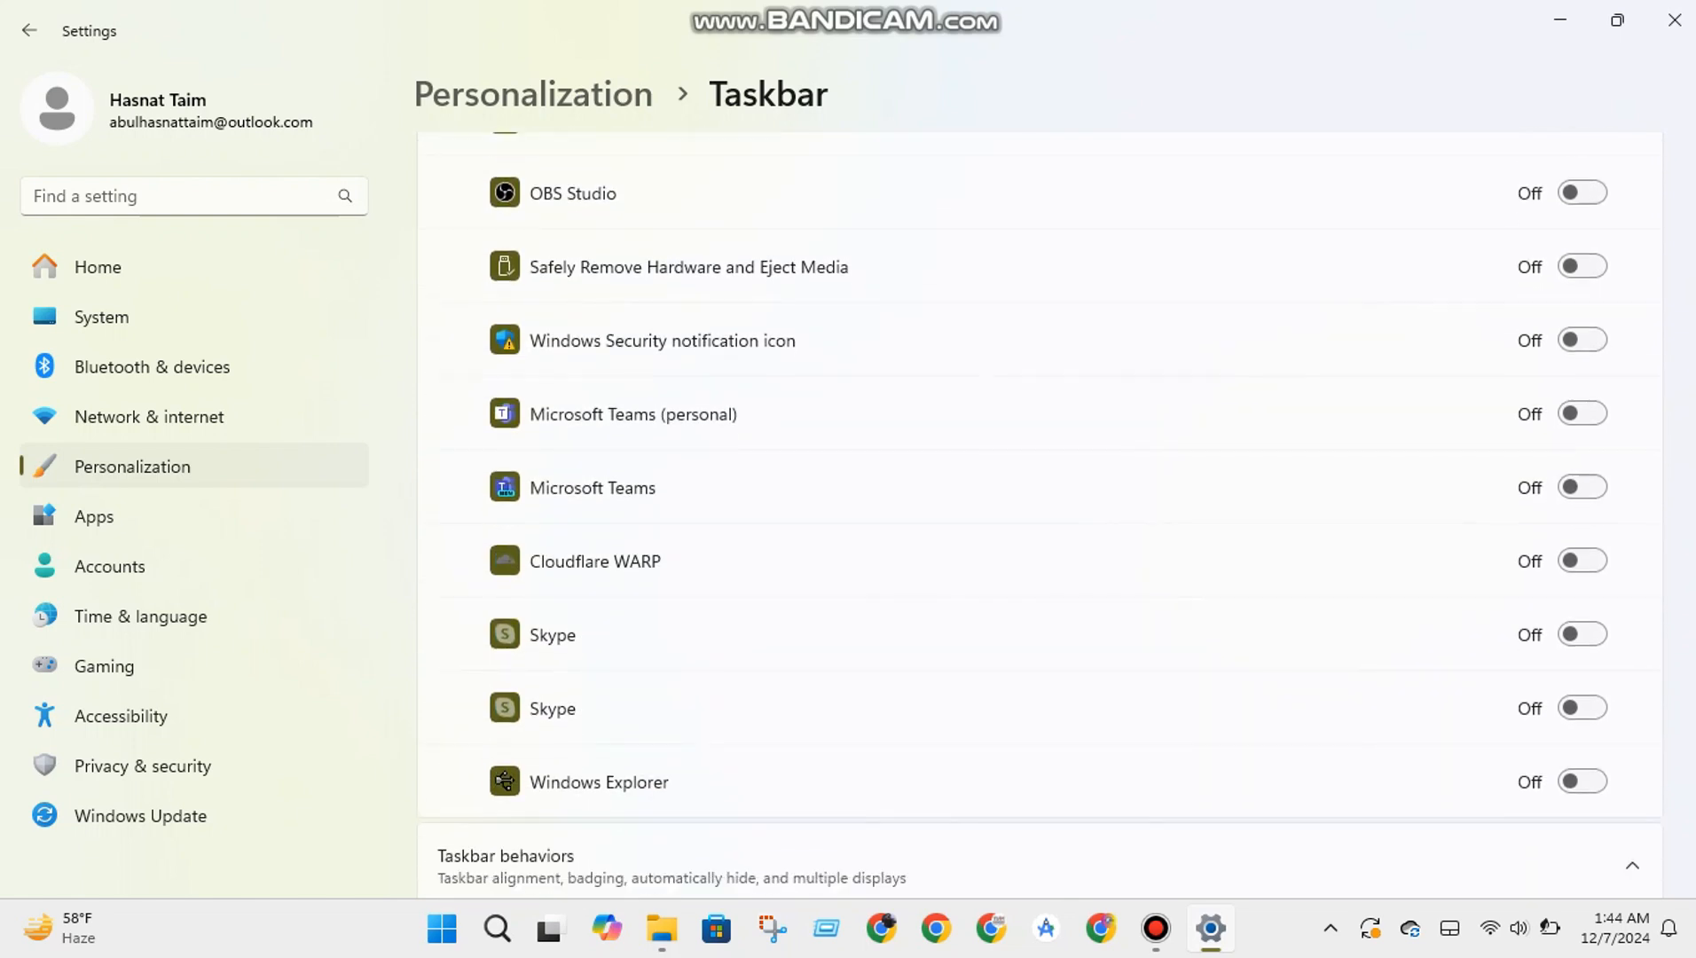
scroll(1039, 515, down, 3)
scroll(1039, 515, up, 6)
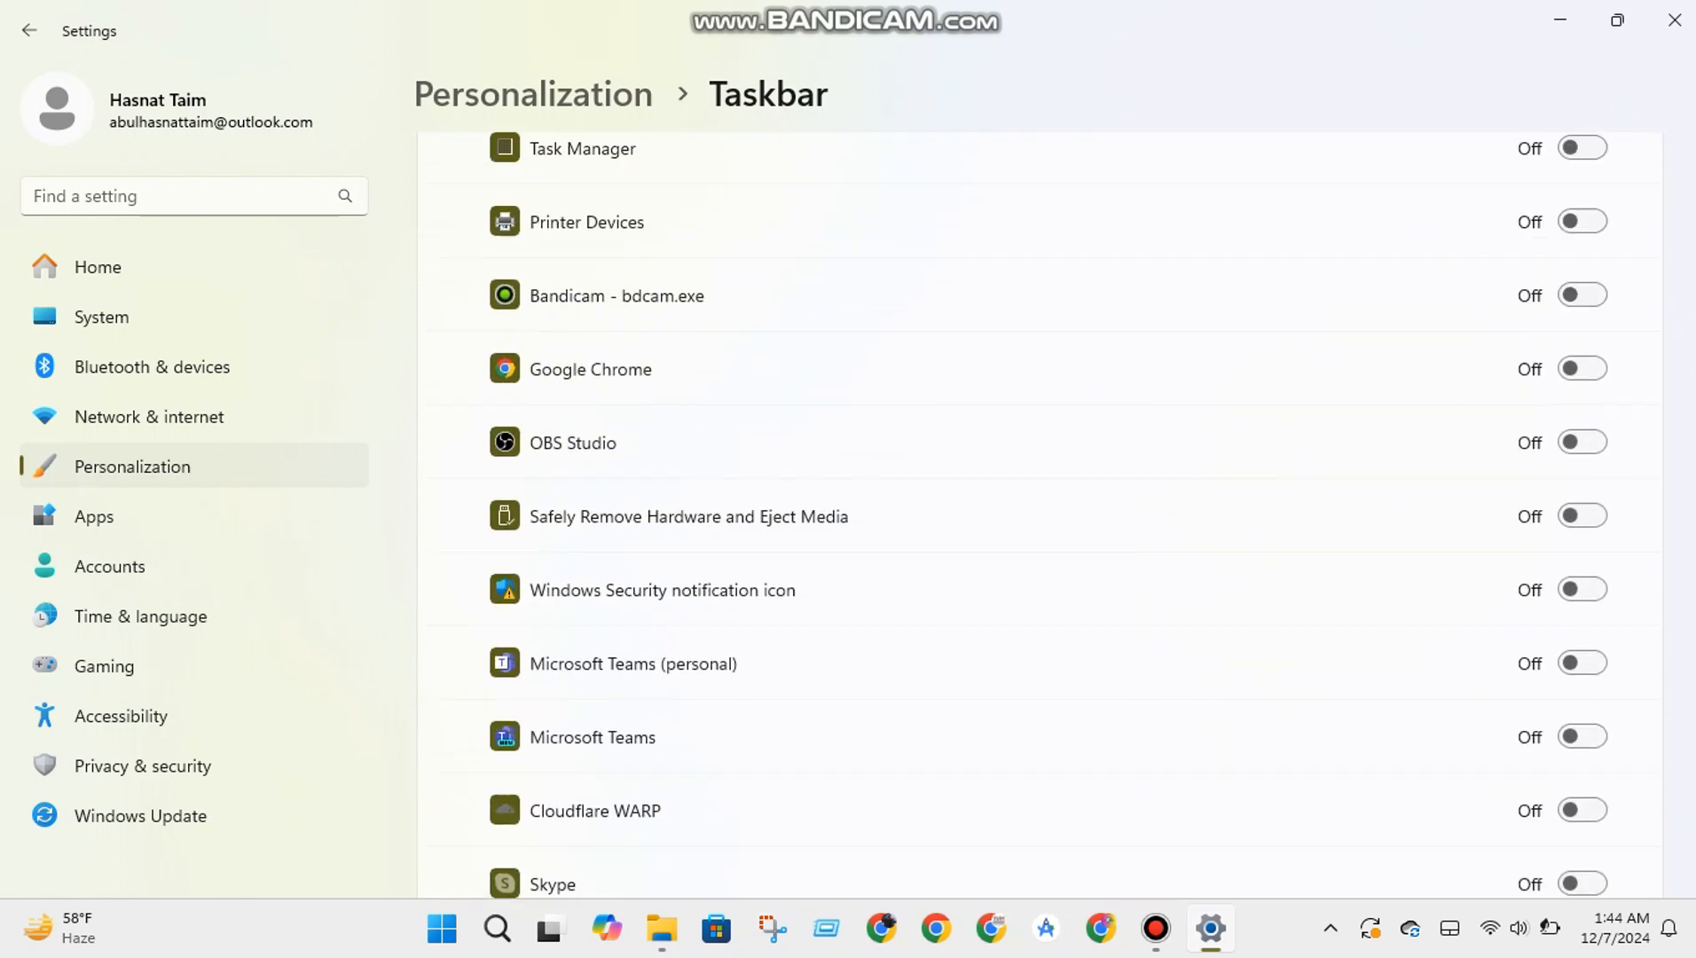
scroll(1040, 514, up, 12)
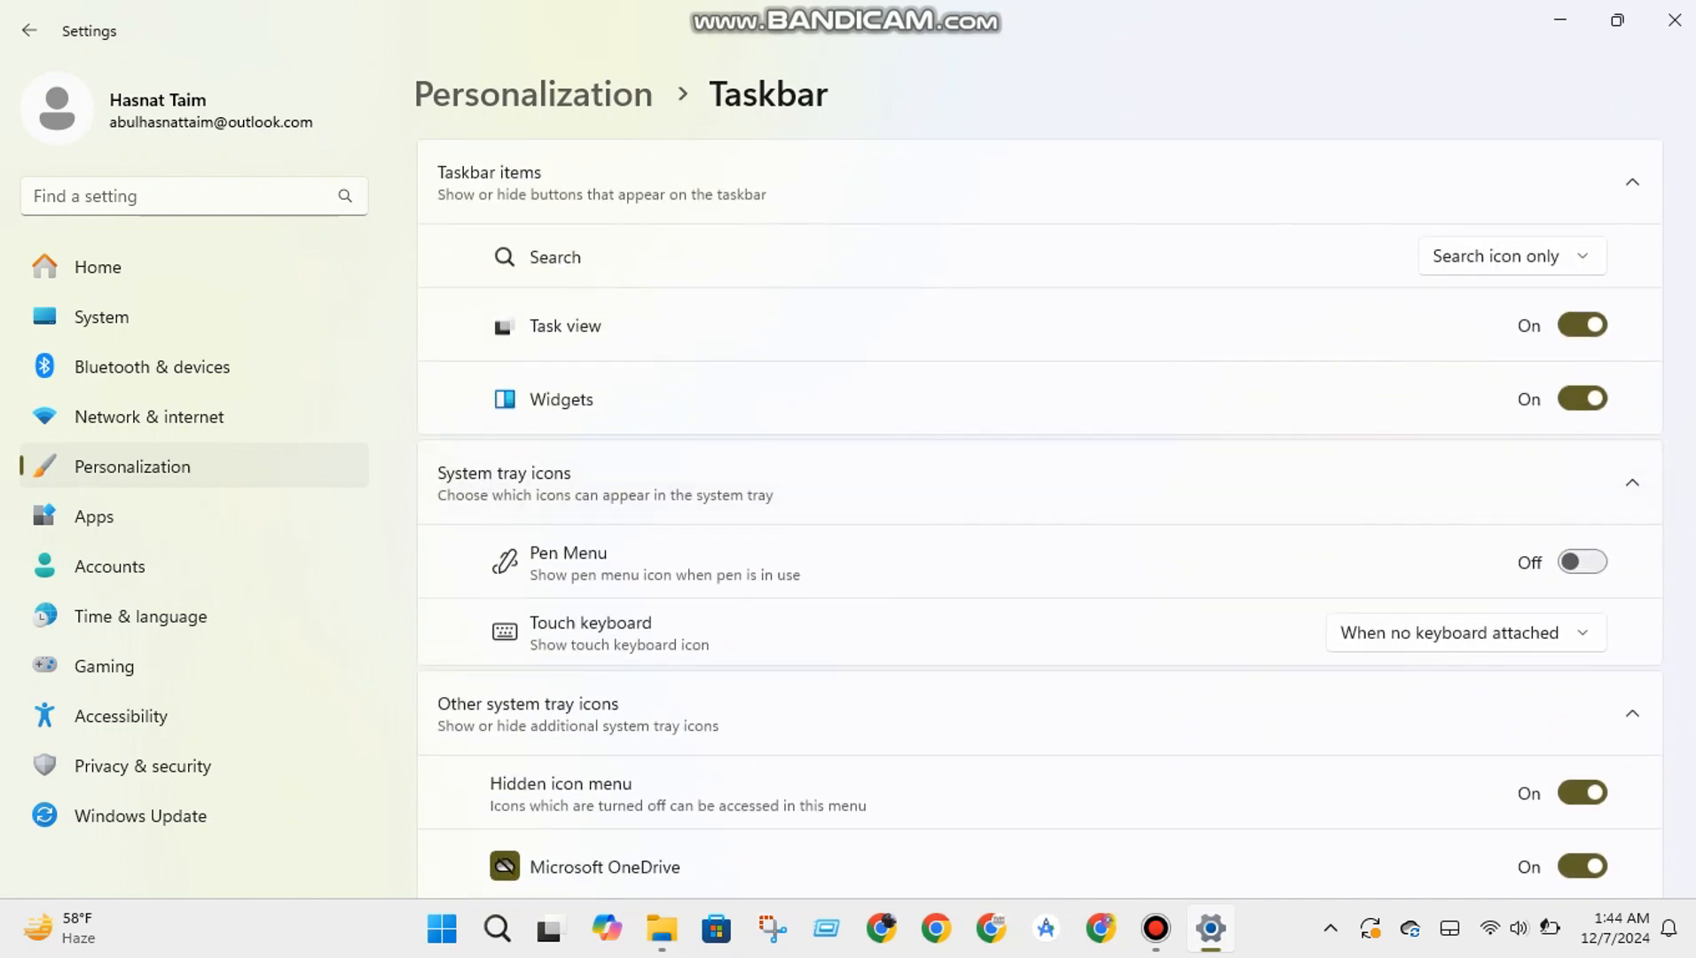
click(1582, 561)
click(1582, 561)
Open the Start settings from Personalization and view the Start menu in its current layout.
click(29, 30)
scroll(1037, 515, down, 5)
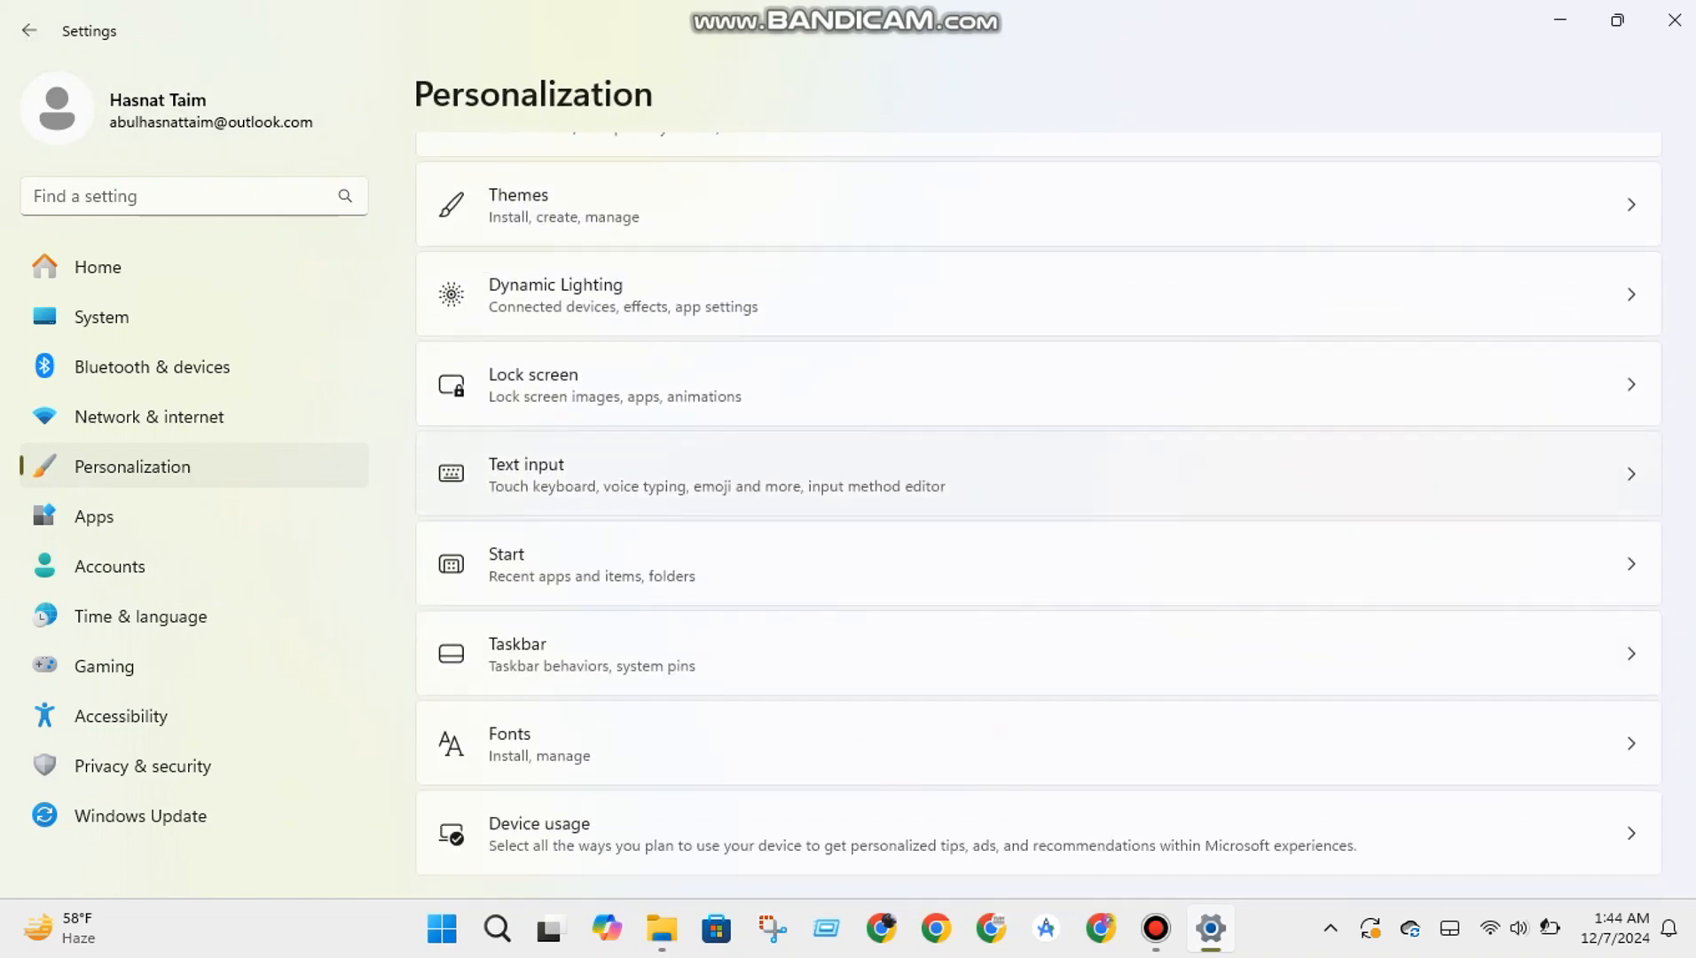
click(532, 559)
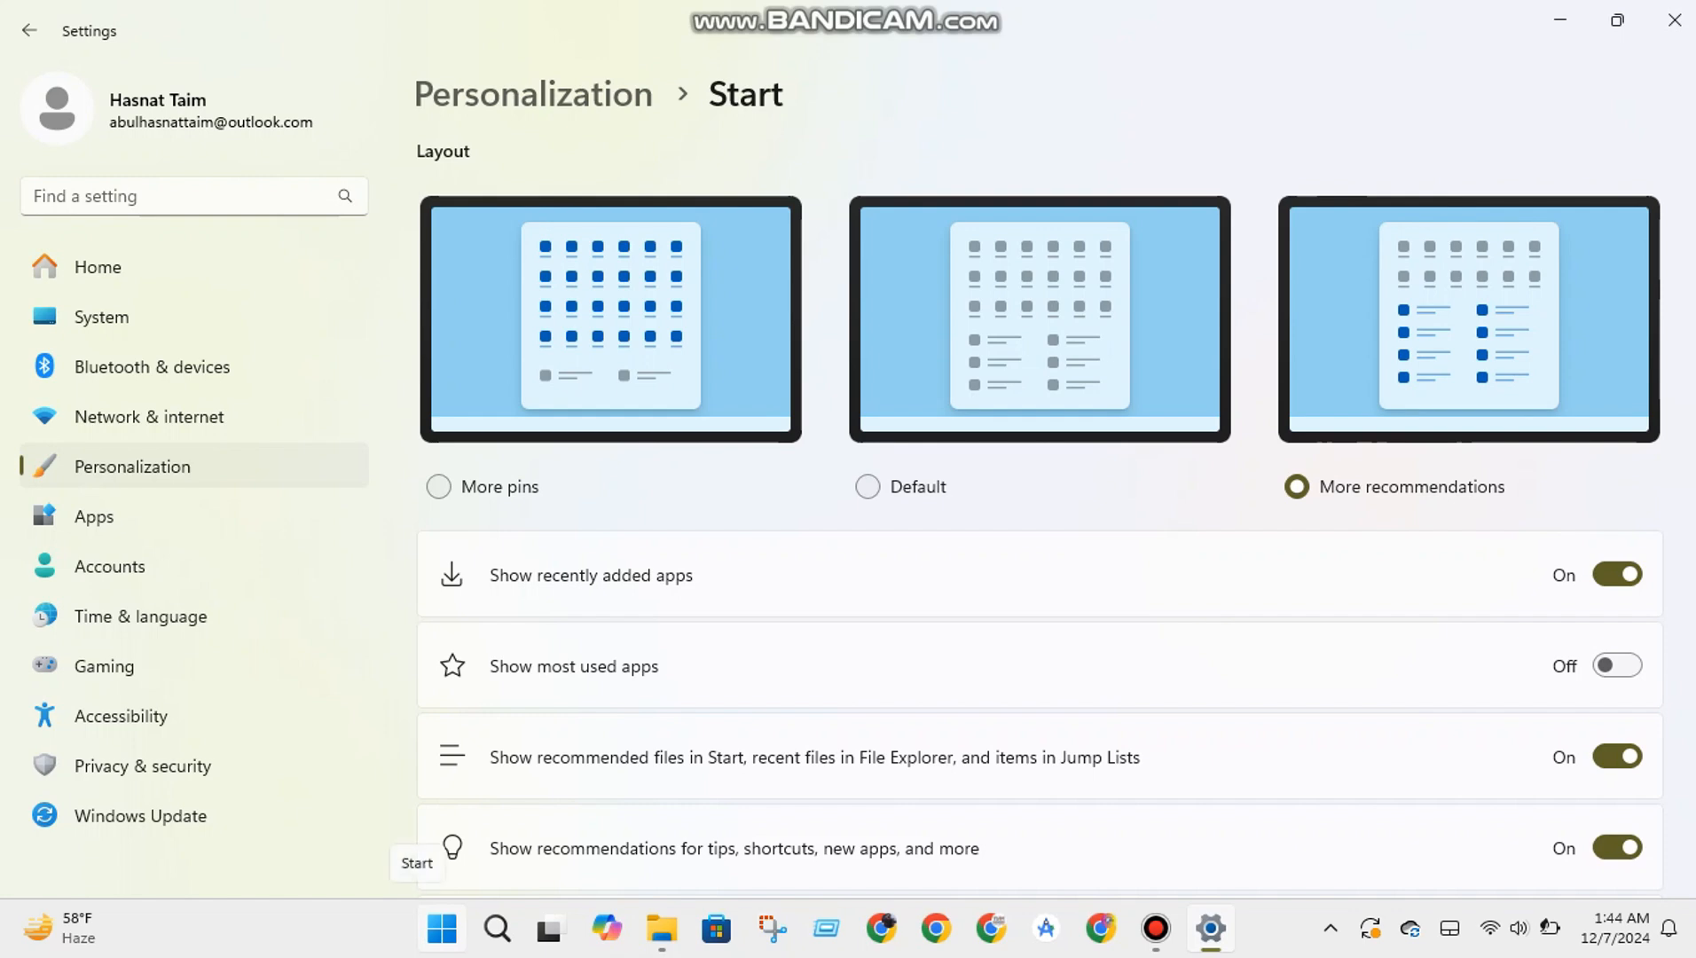
click(442, 927)
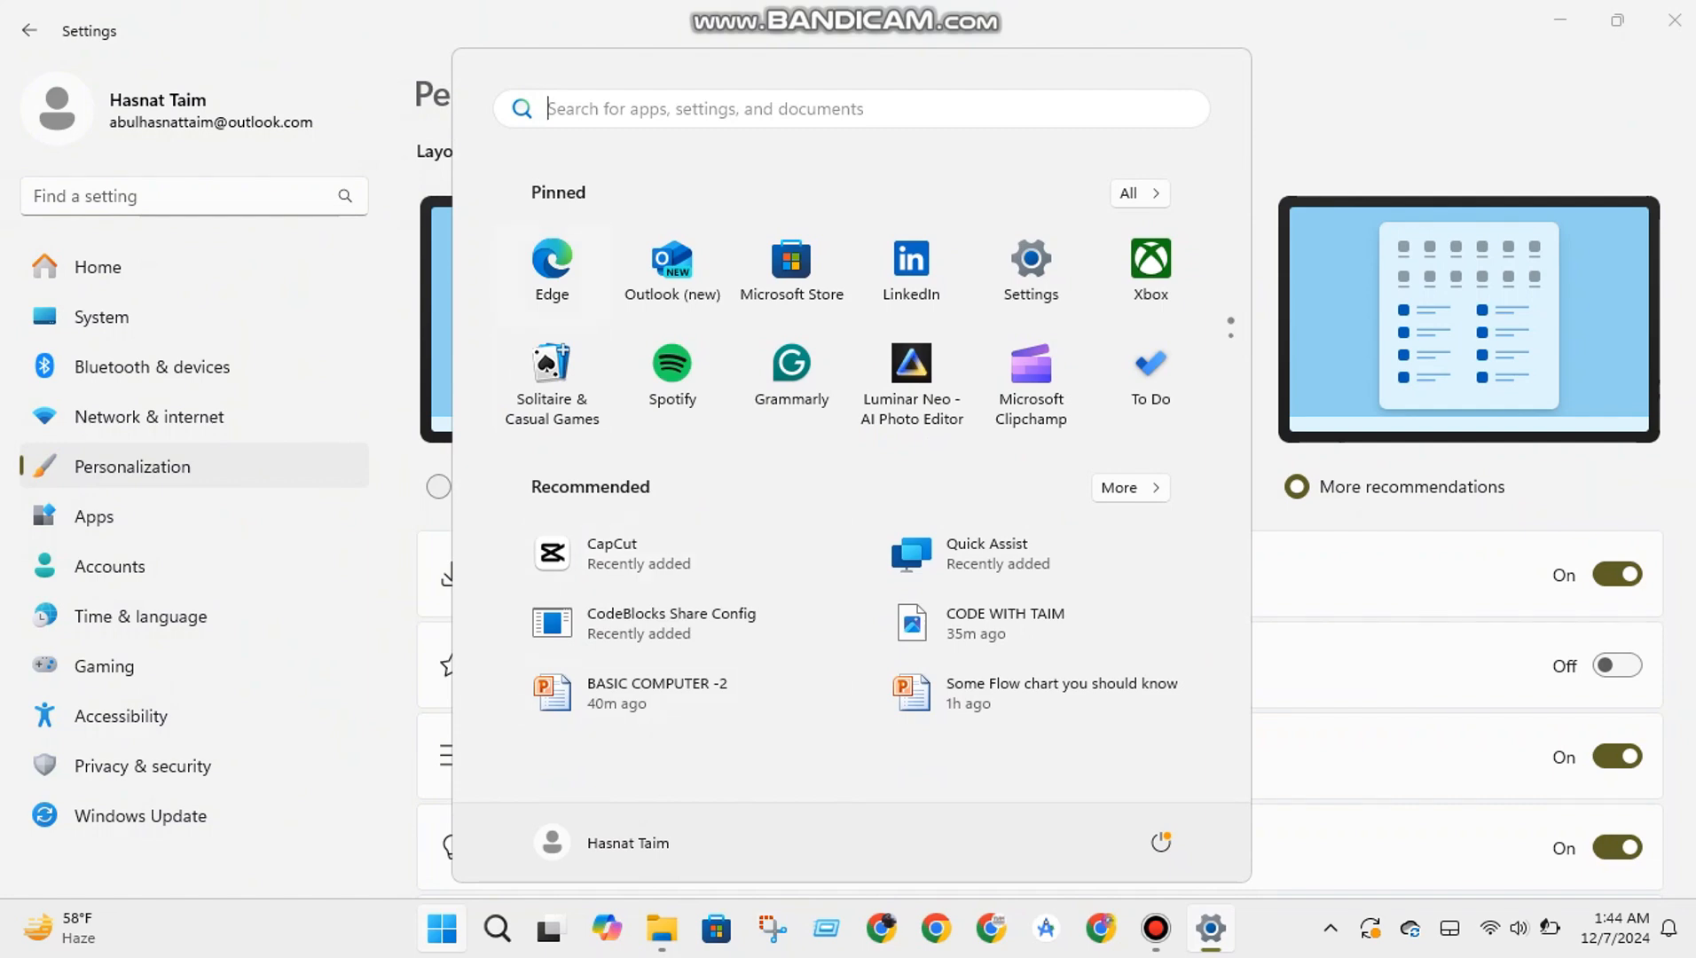
click(442, 928)
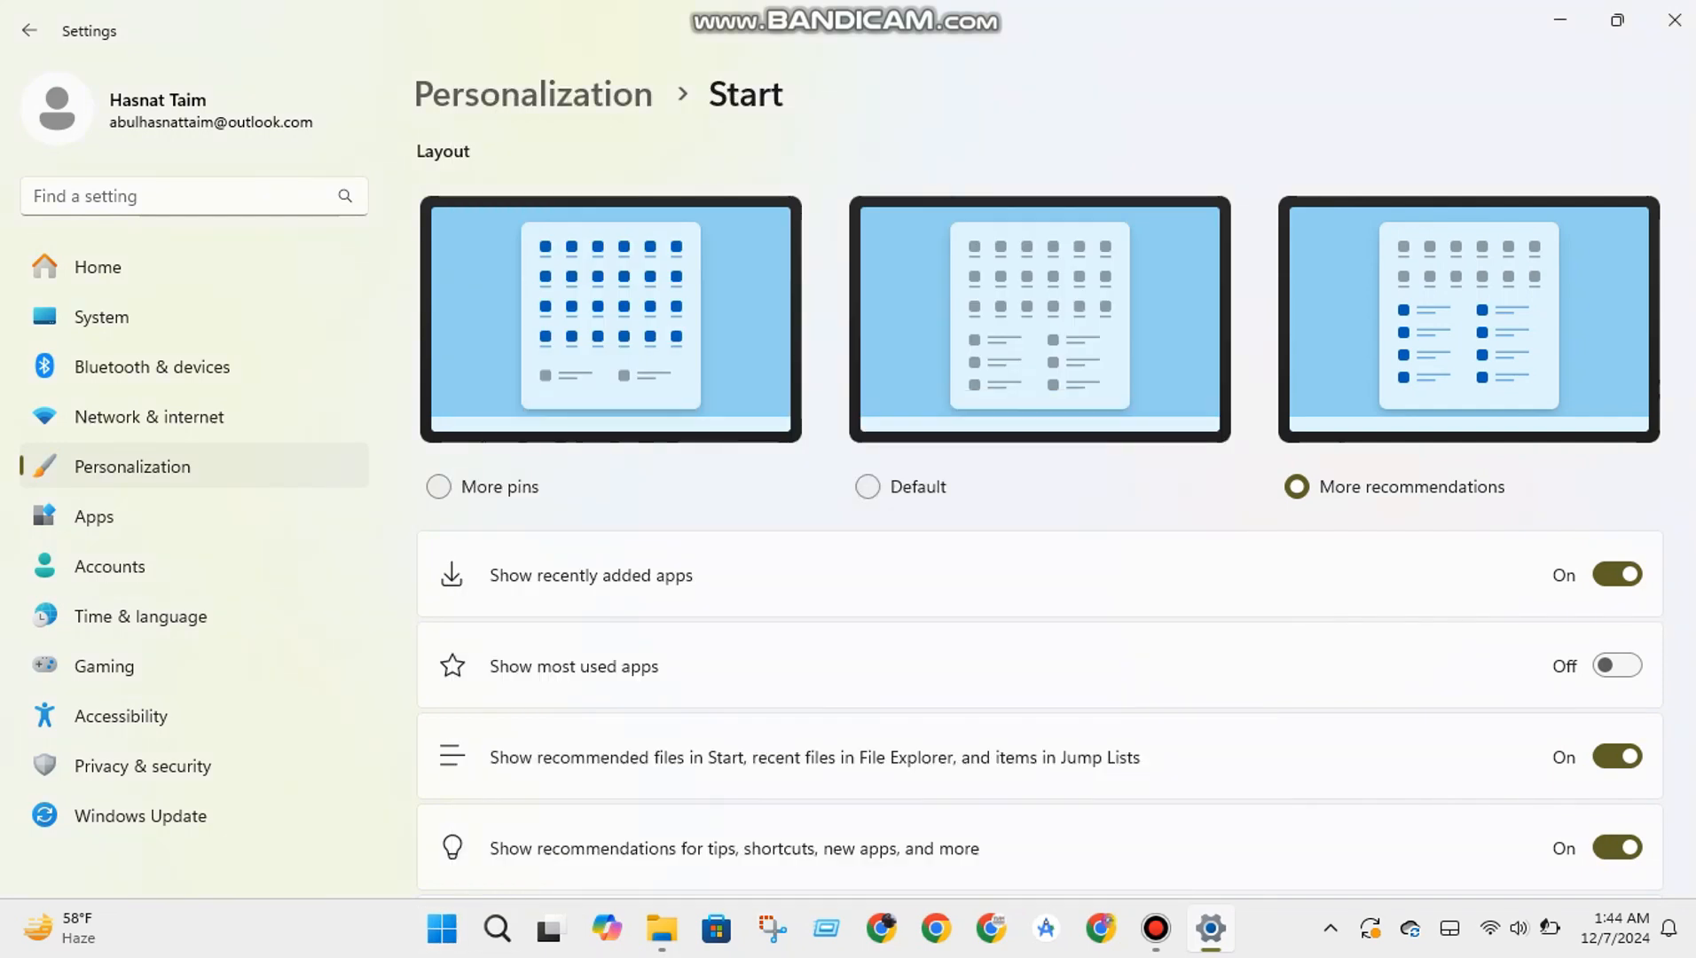
Try the More pins Start layout, check it in the Start menu and set the layout back to More recommendations.
click(438, 486)
click(441, 928)
key(Escape)
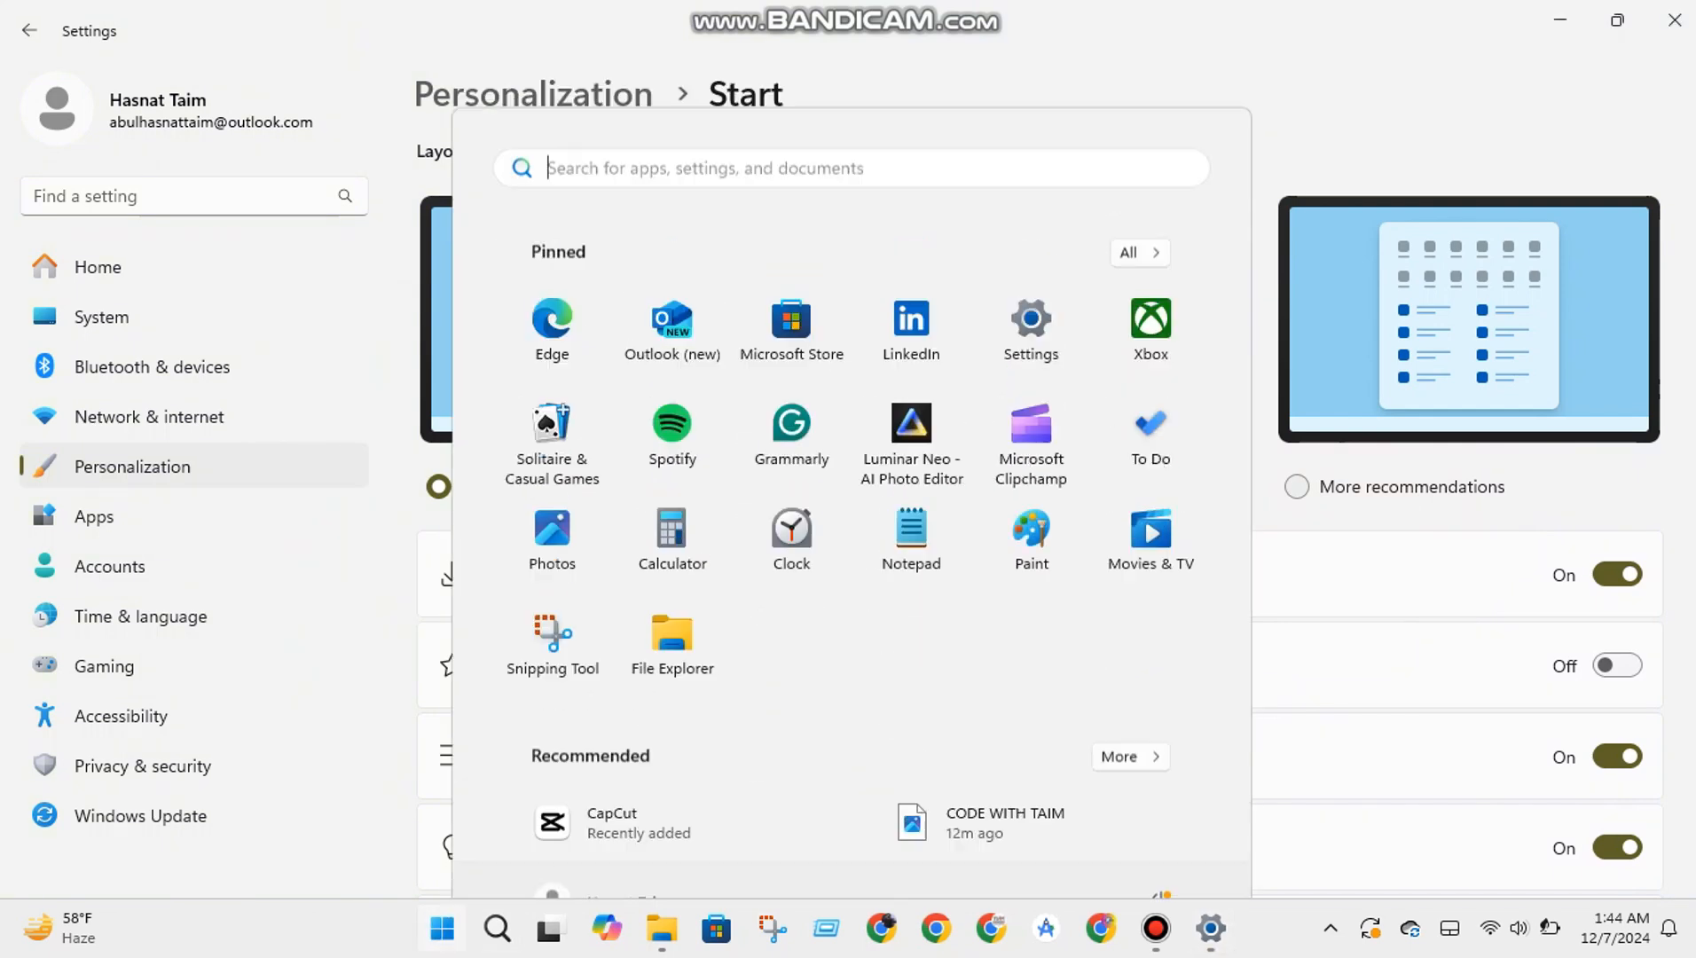
click(1296, 486)
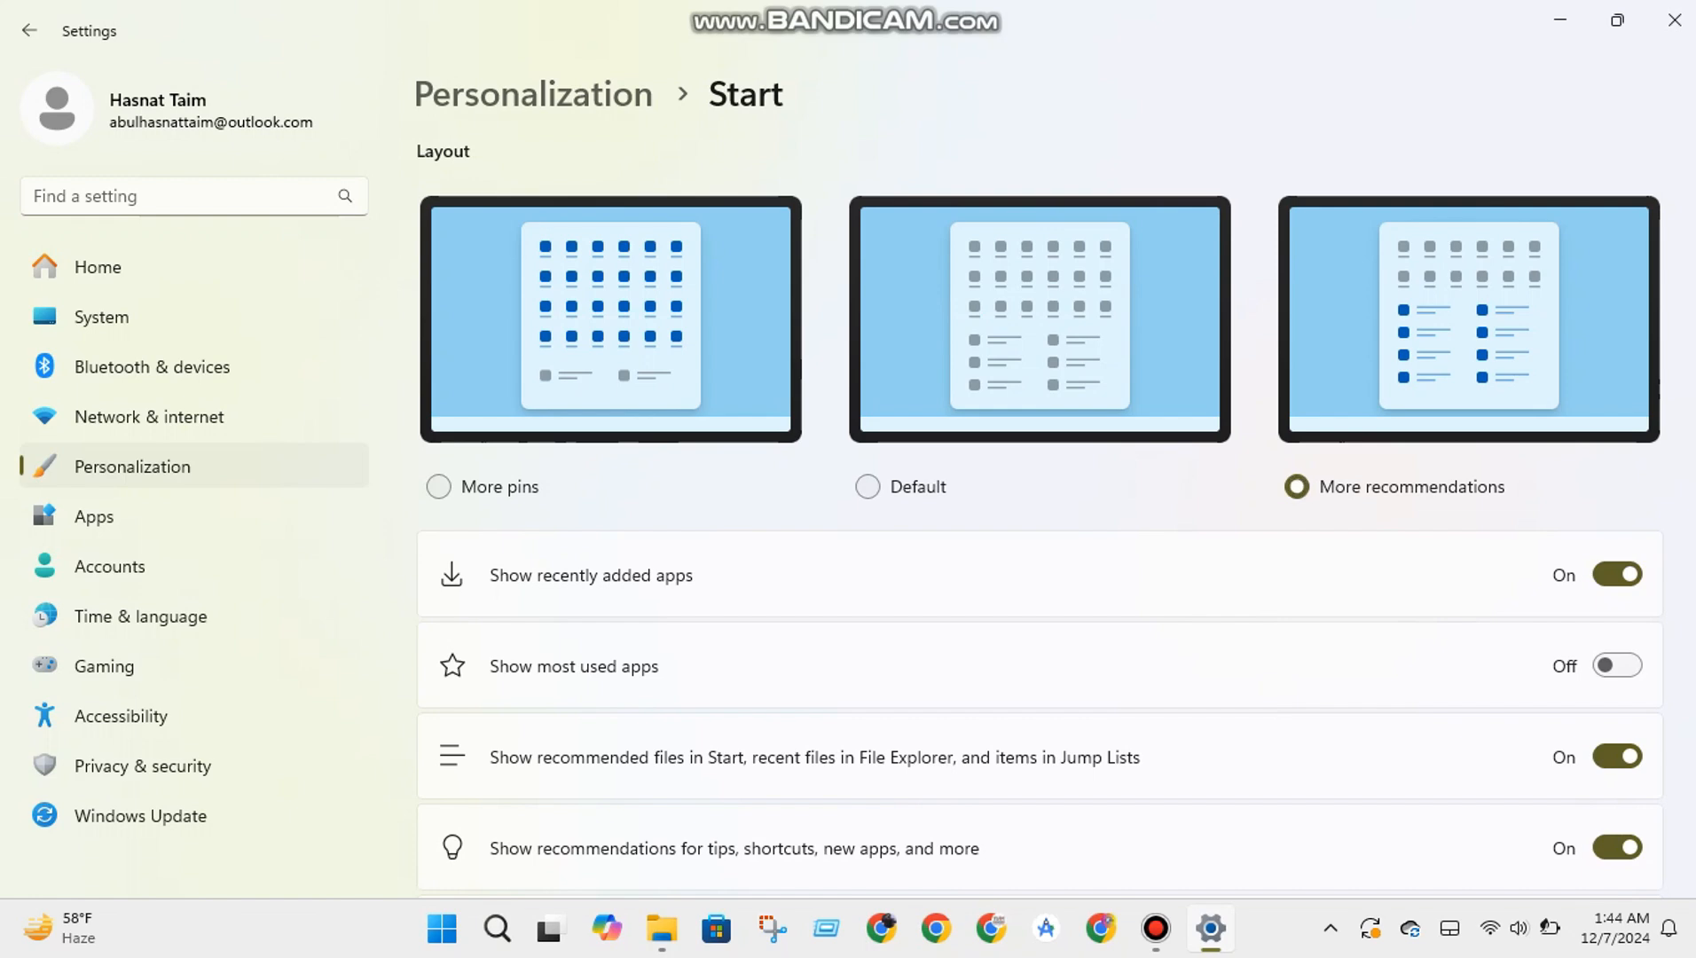
Check the More recommendations layout in the Start menu and review the remaining Start settings.
click(441, 928)
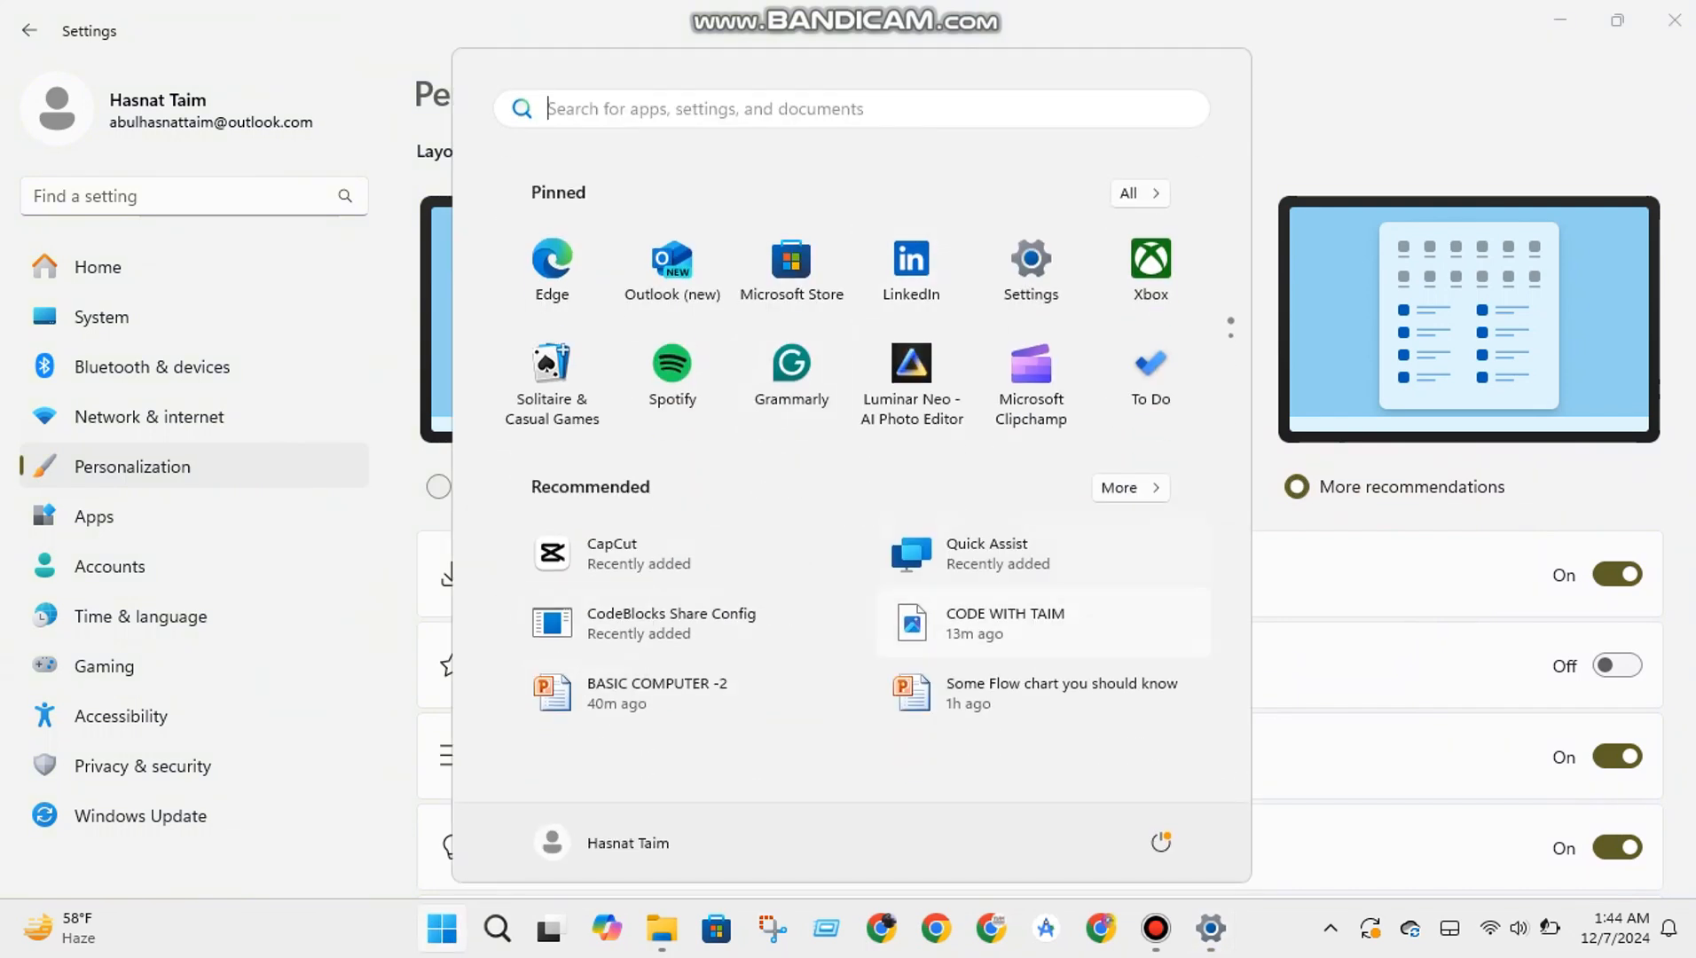
key(Escape)
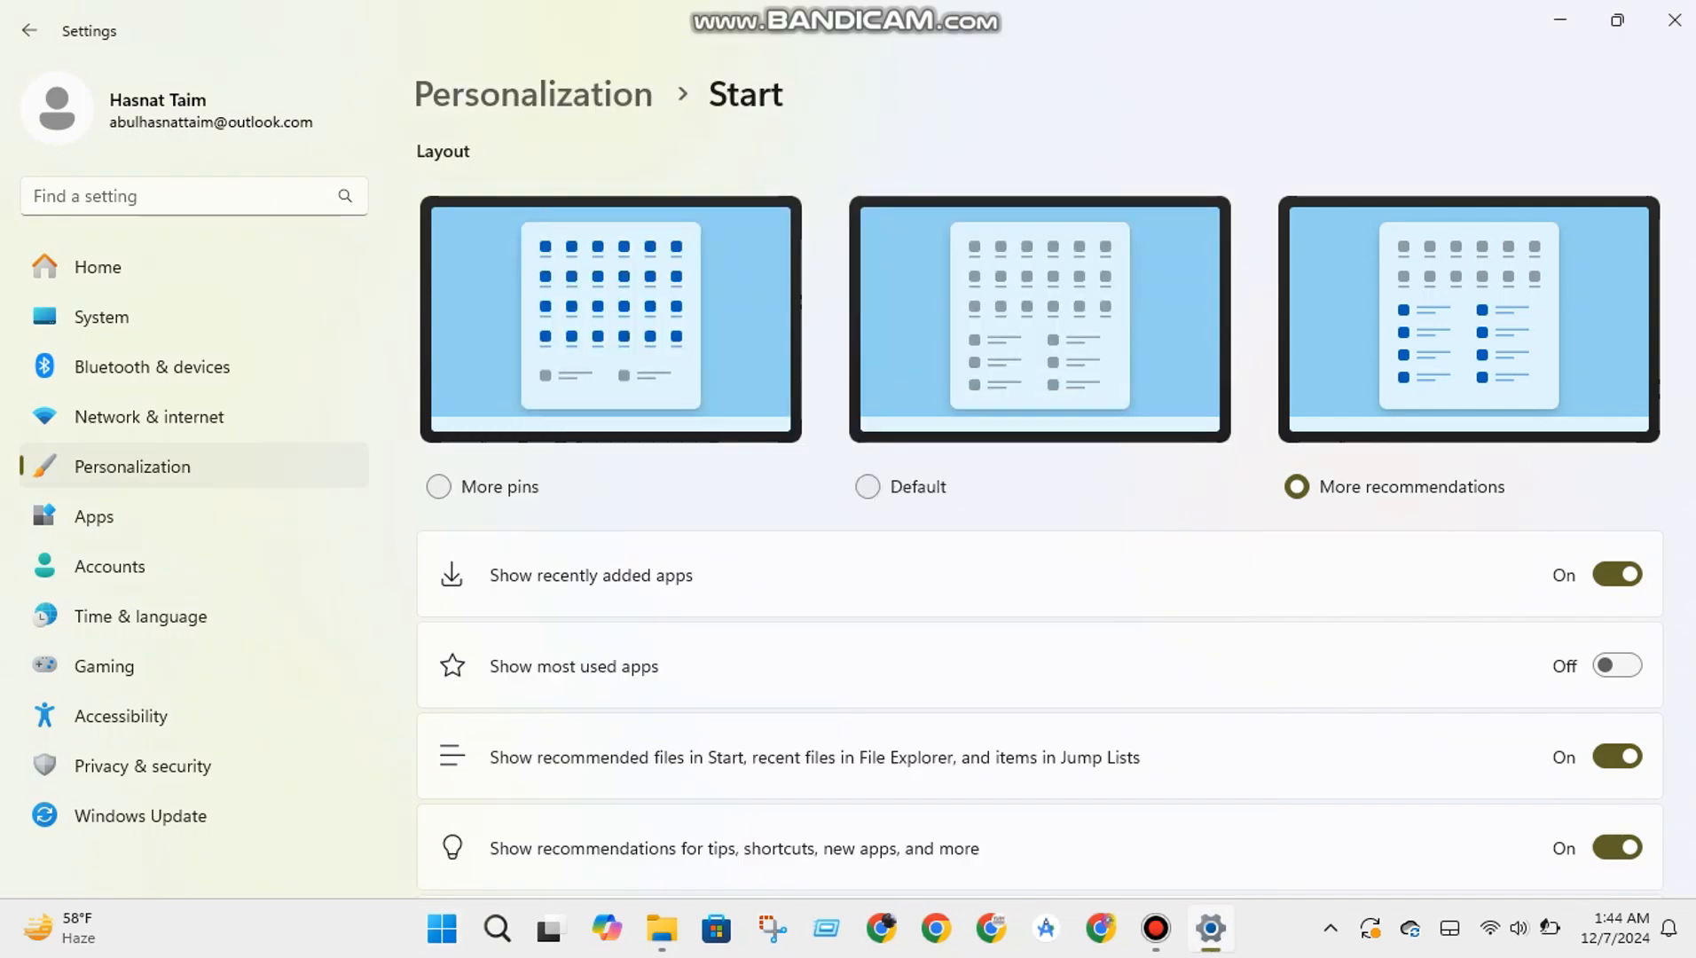
scroll(1039, 514, down, 5)
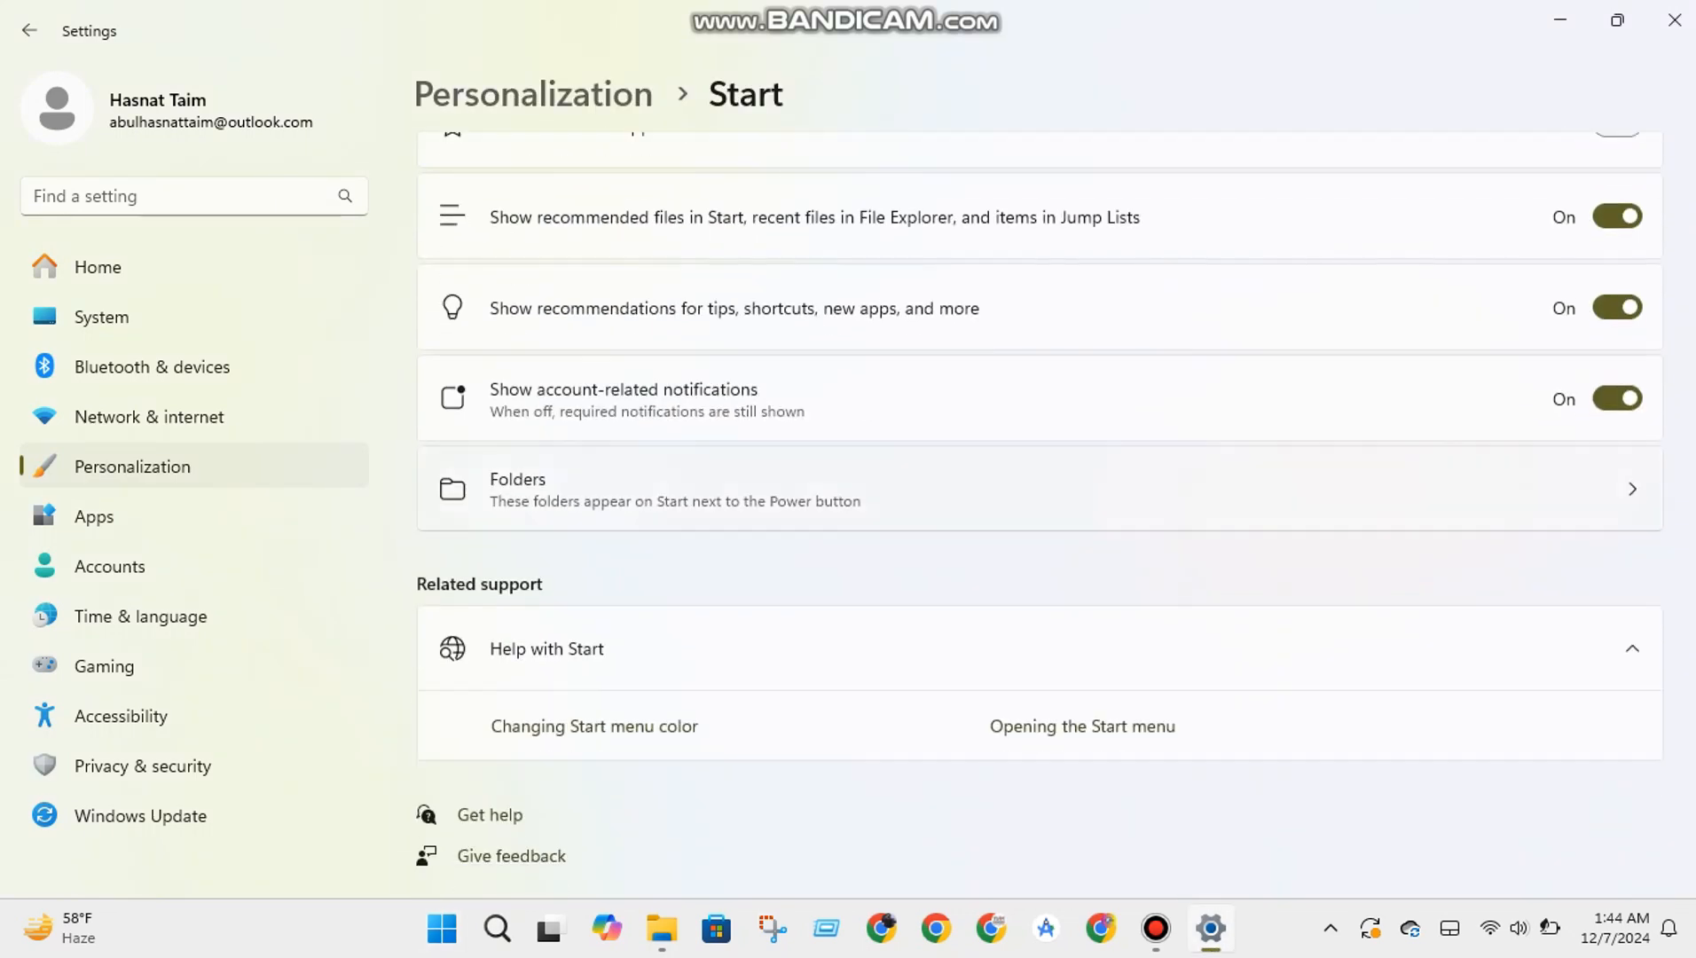
Return to the Personalization overview and open the Lock screen settings.
click(29, 30)
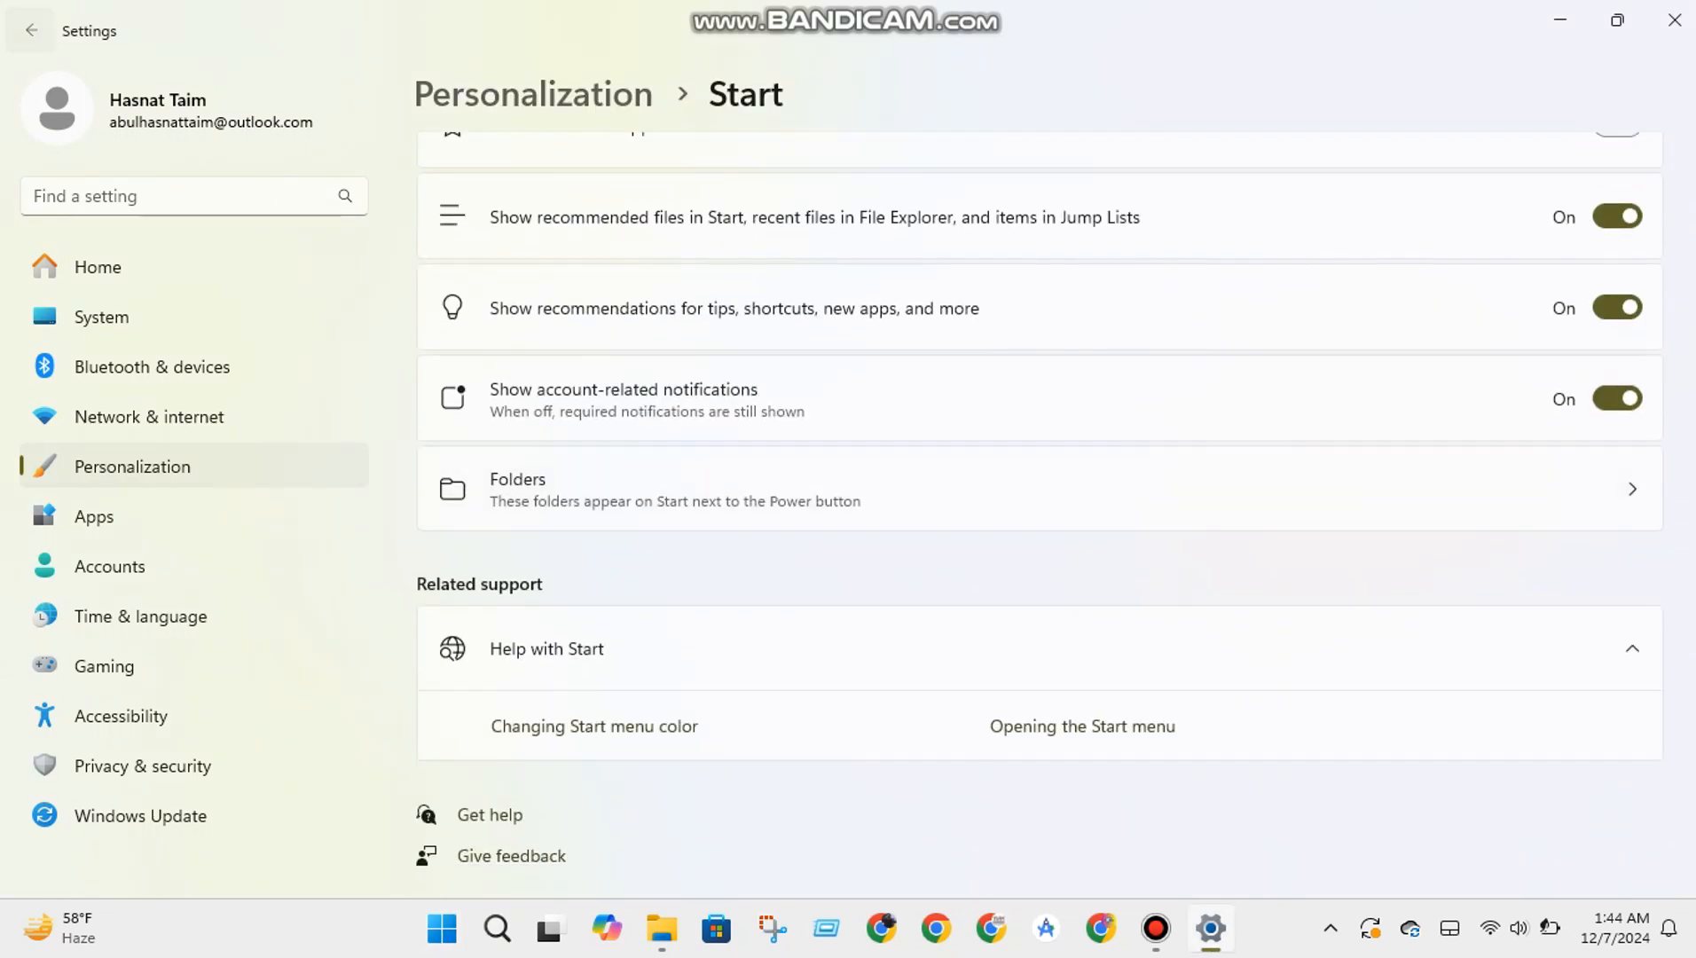
scroll(1030, 515, down, 5)
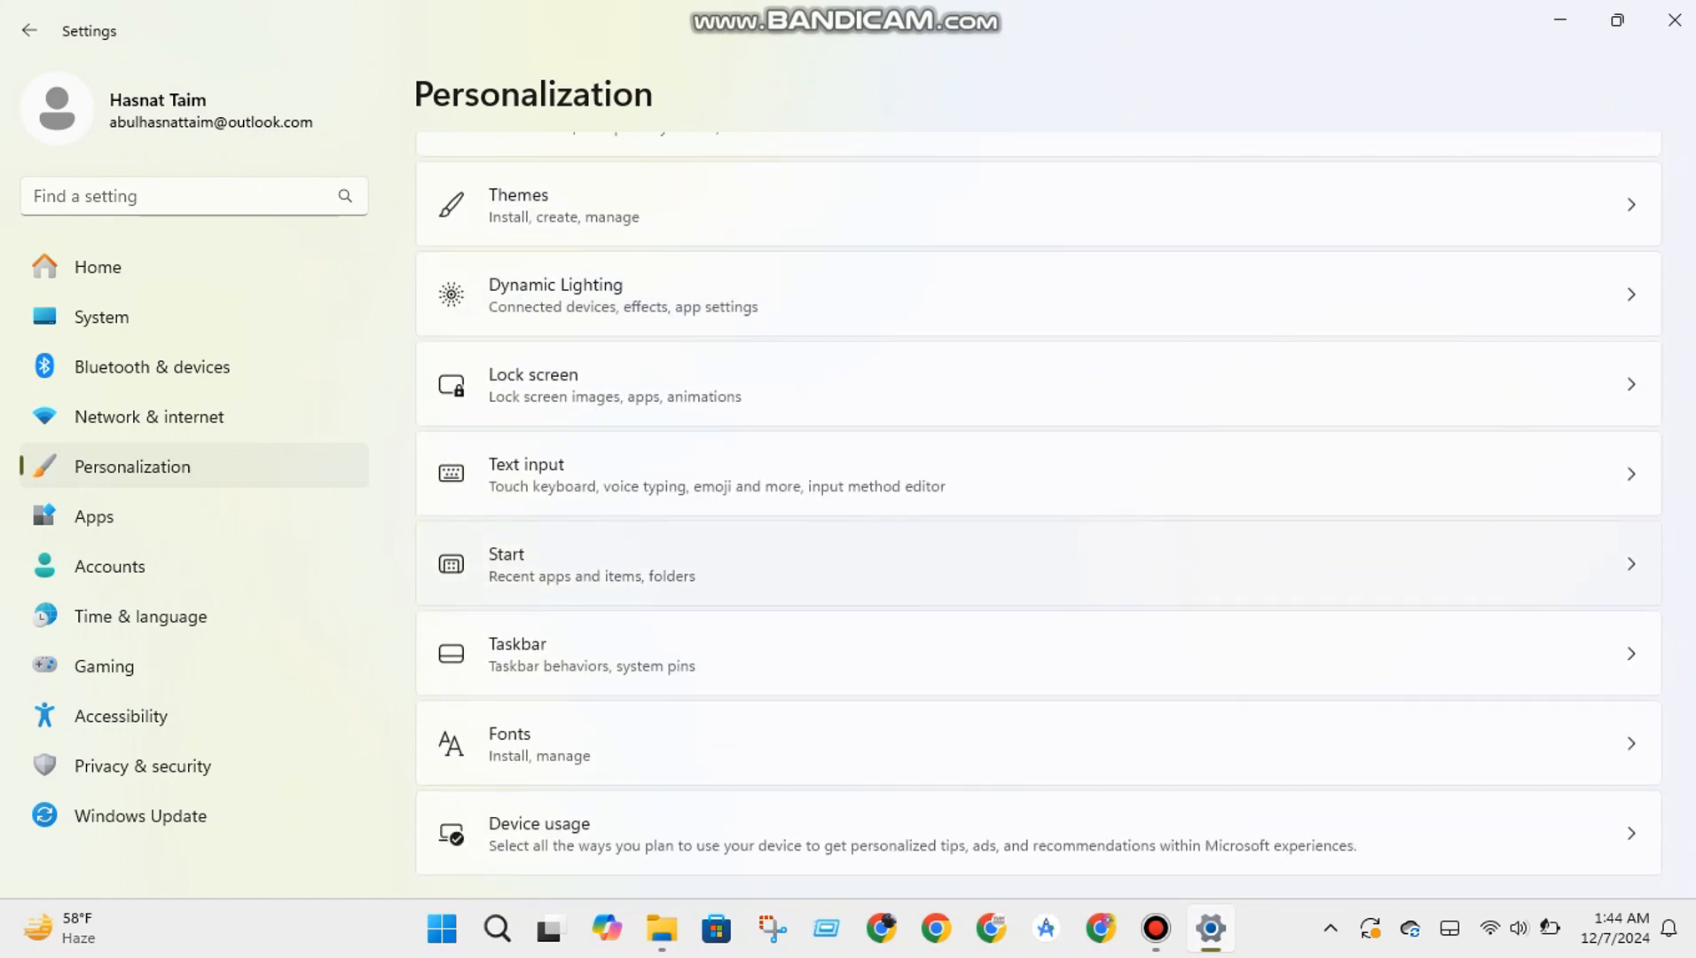
click(975, 384)
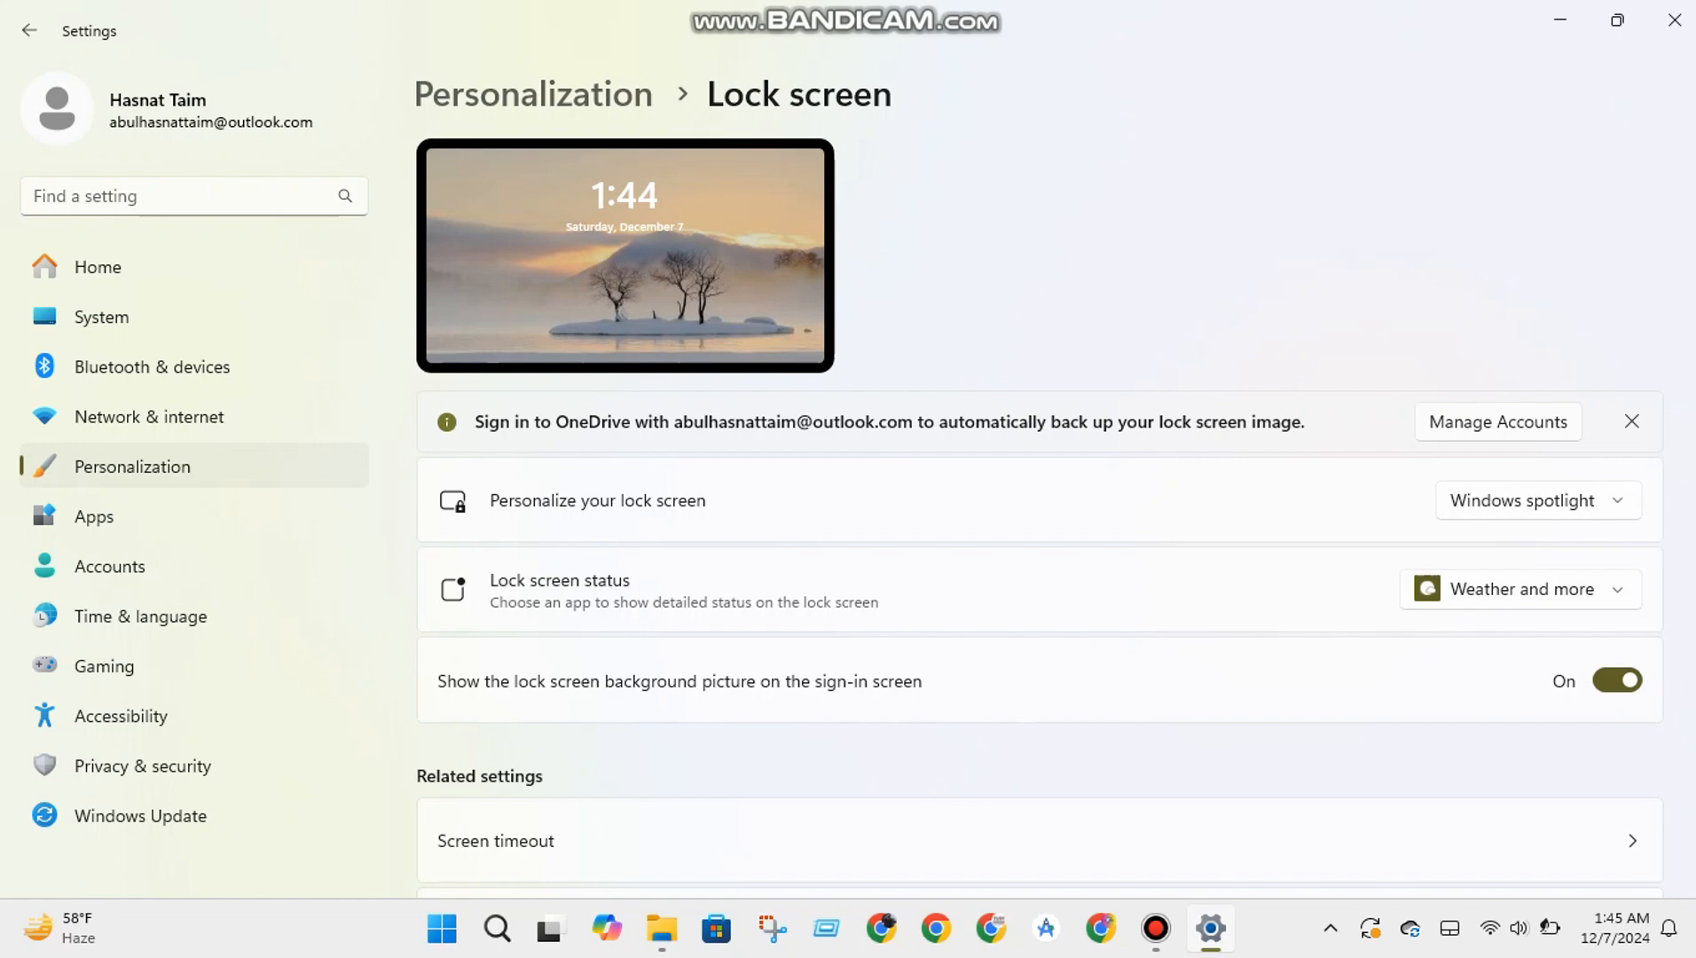
Try None as the lock screen status and set it back to Weather and more.
click(1520, 589)
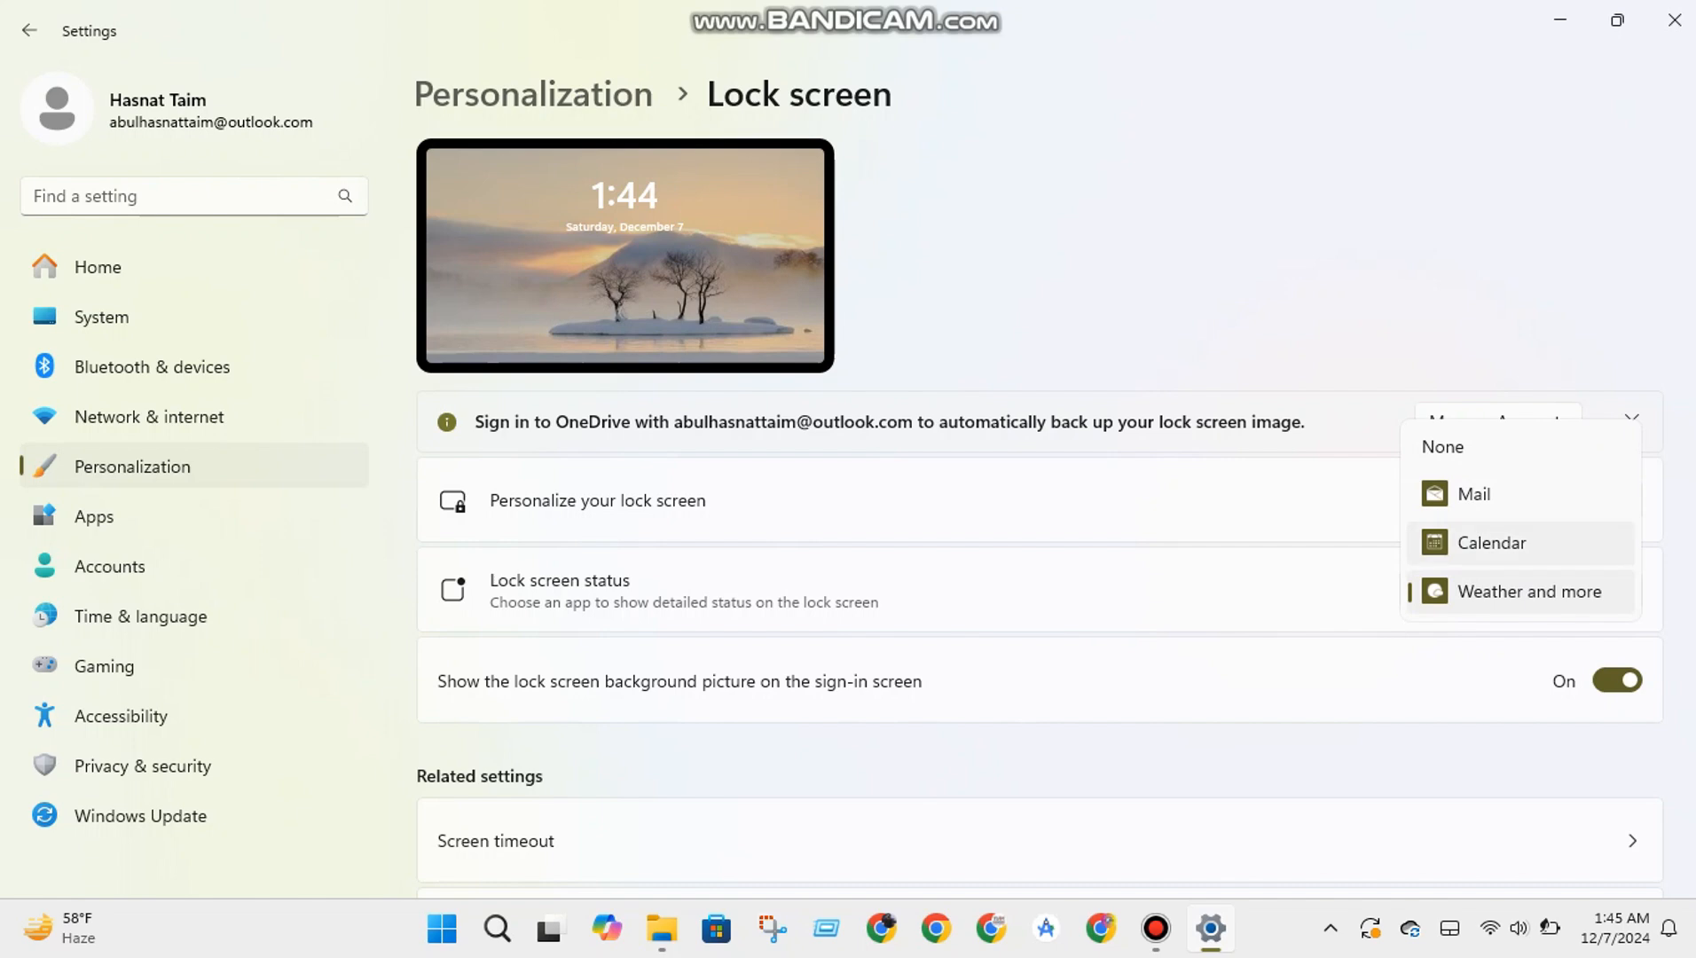
click(1442, 446)
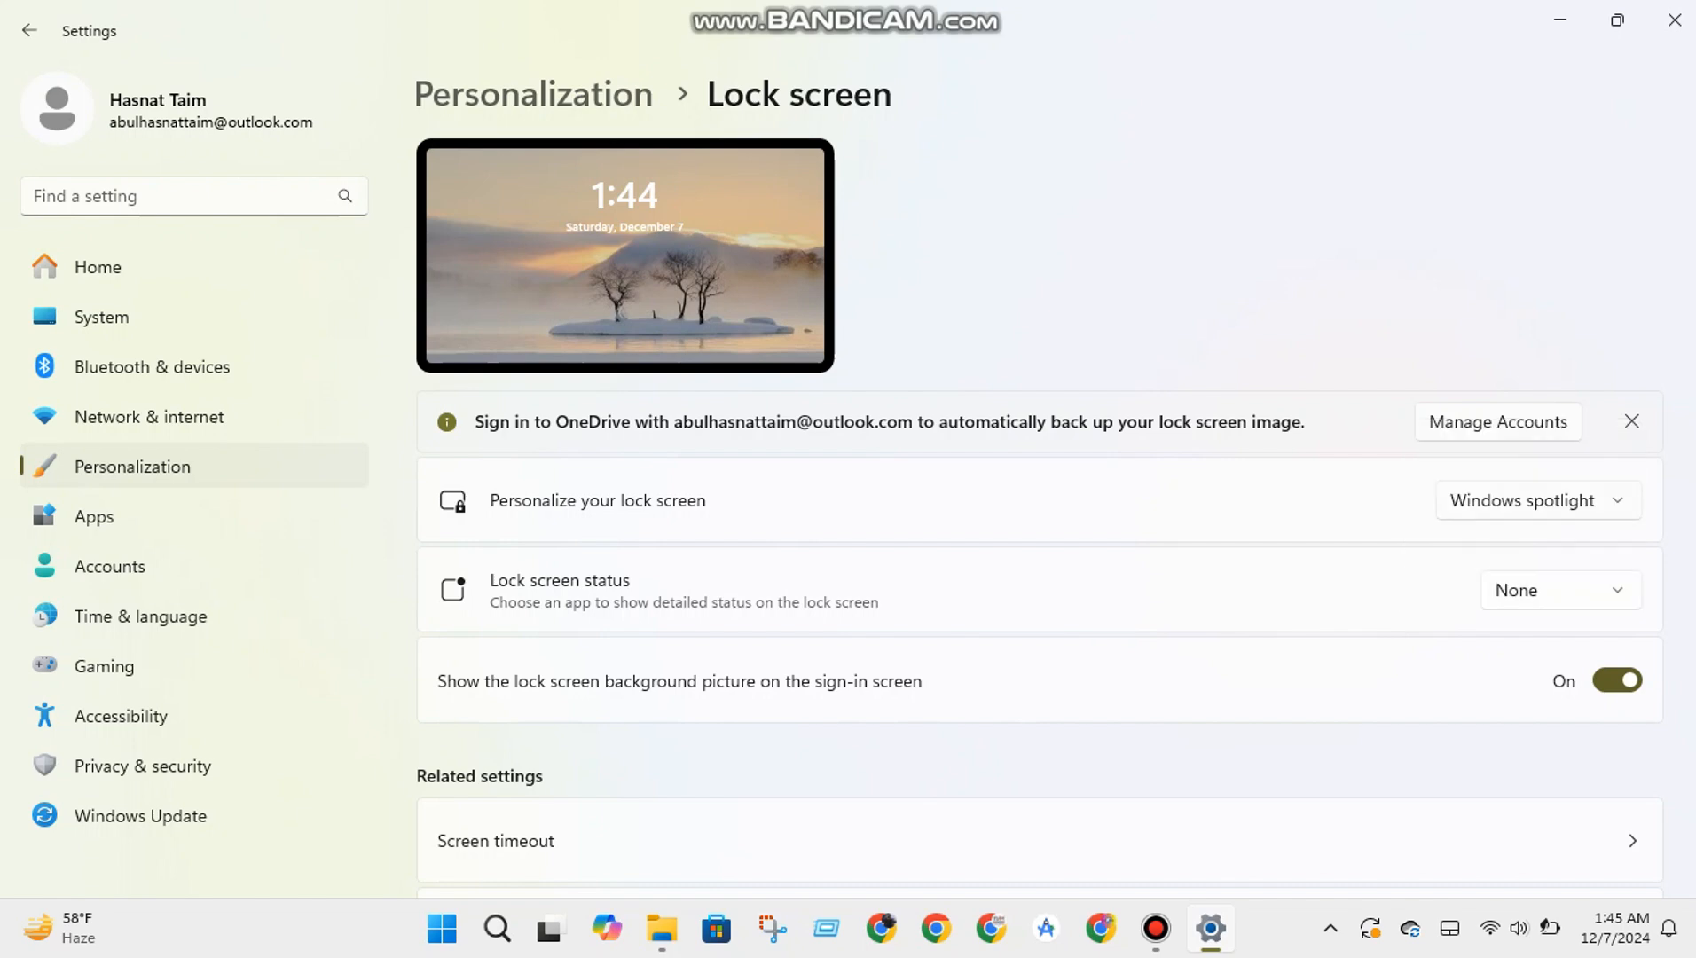
click(1560, 590)
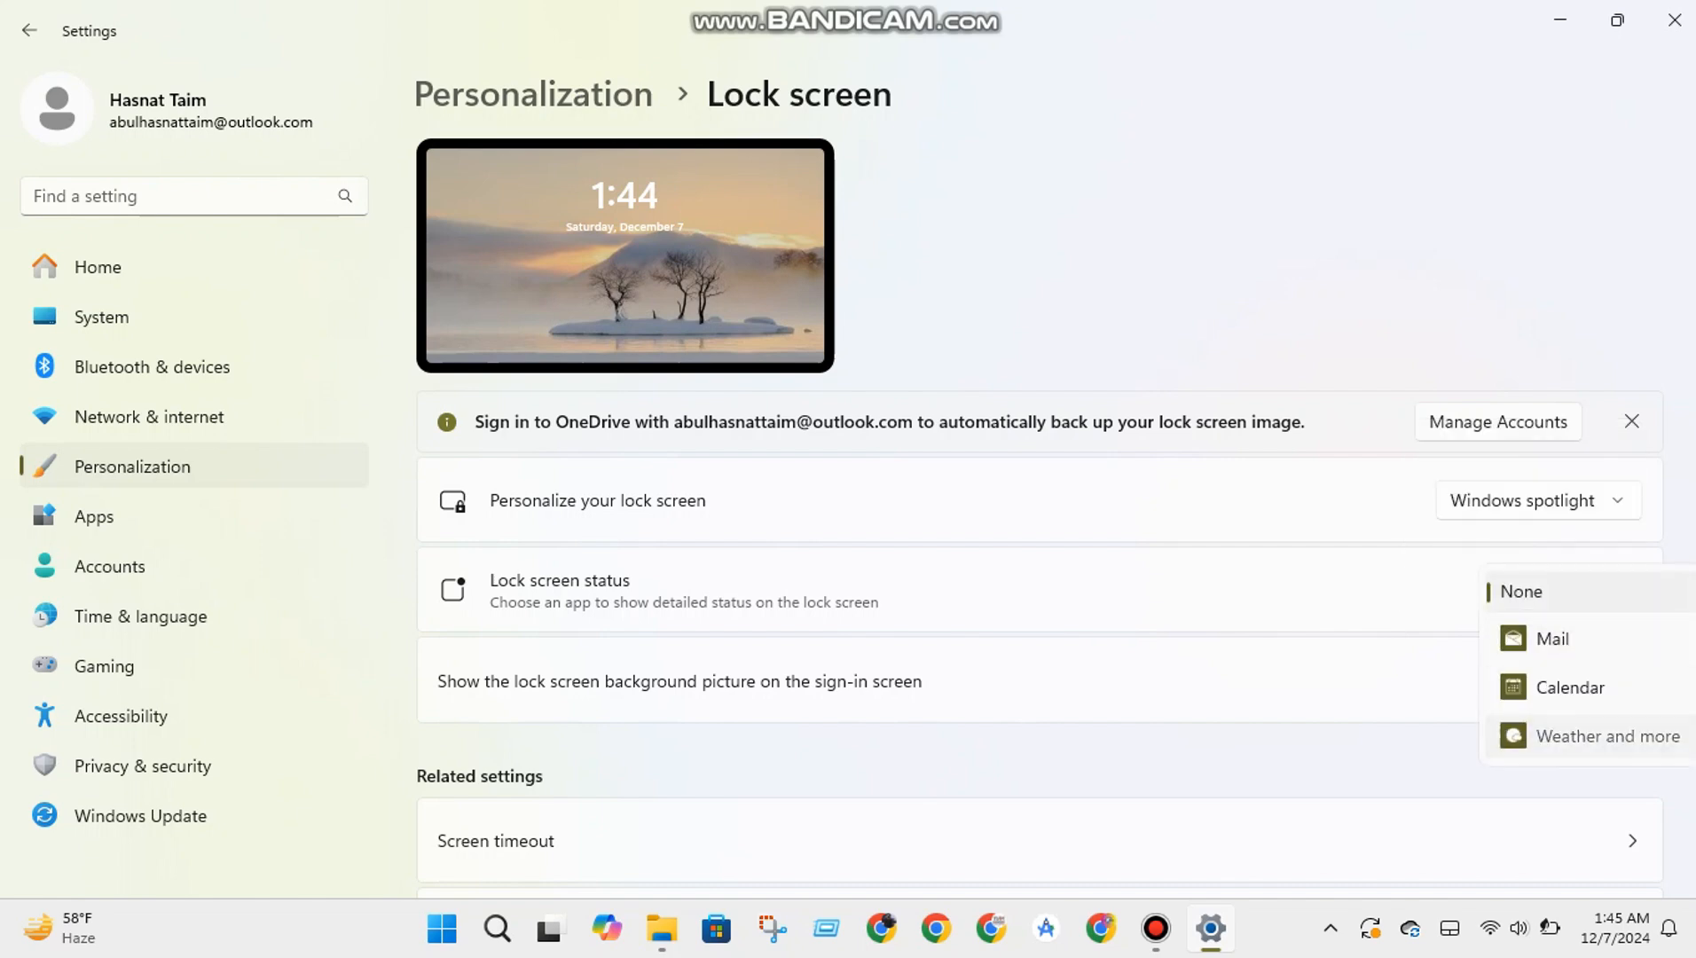
click(1560, 734)
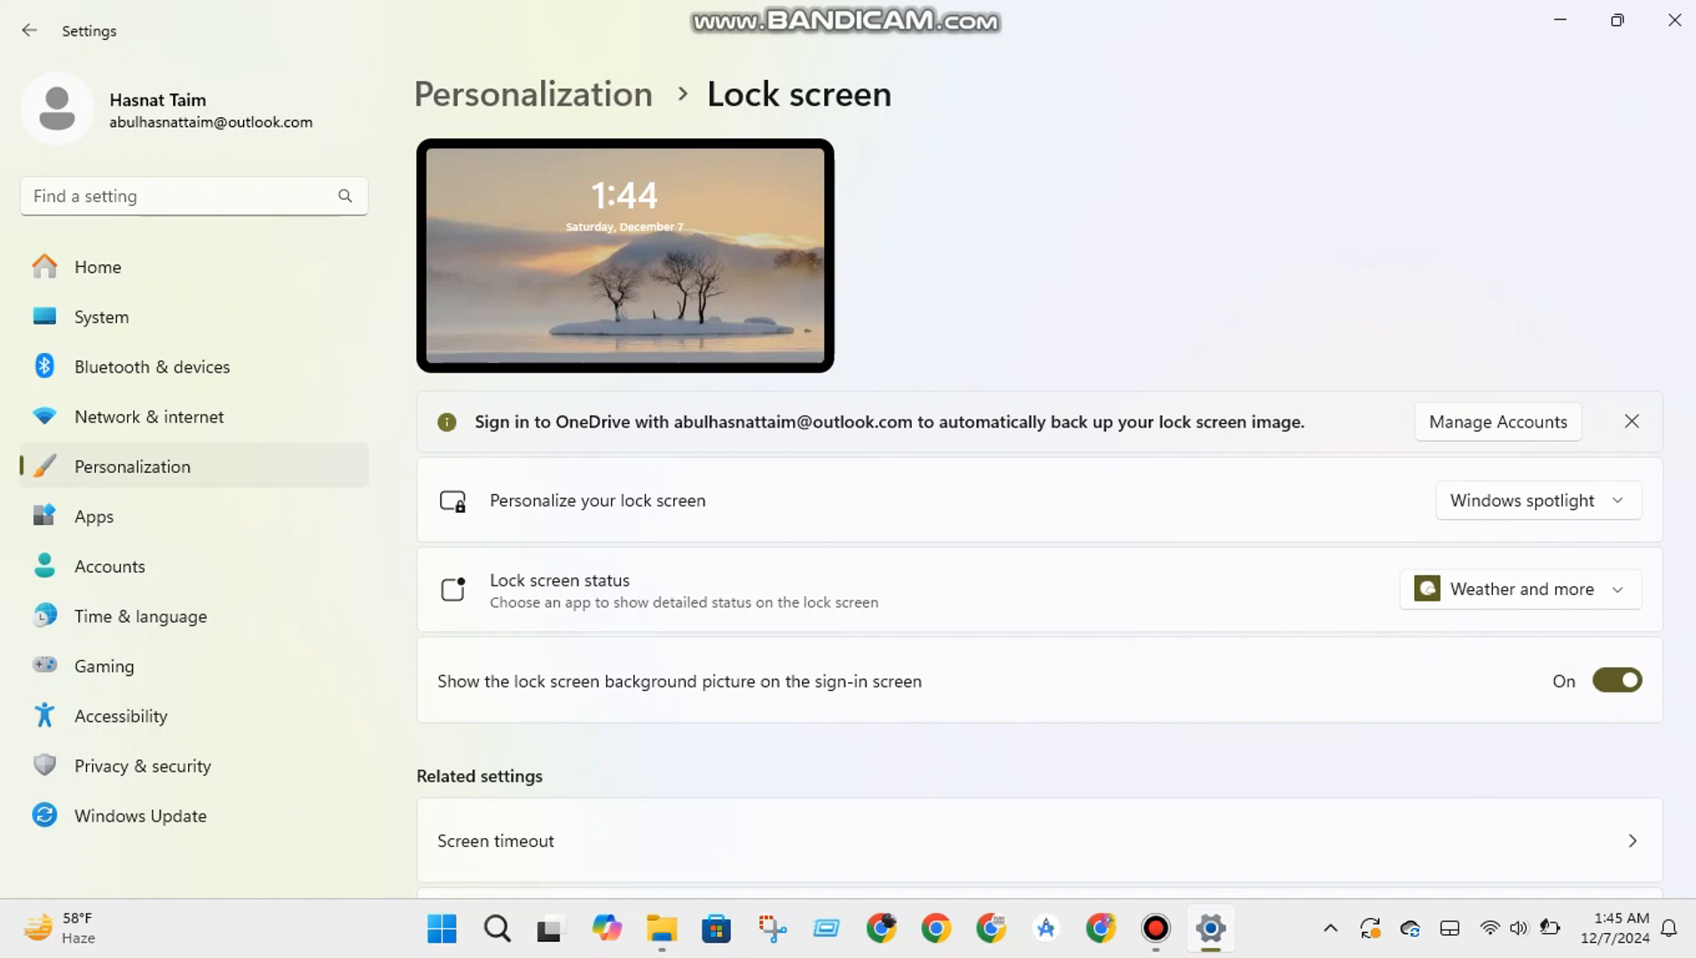
Examine the available background types for personalizing the lock screen, keeping Windows spotlight.
scroll(1038, 515, down, 2)
scroll(1038, 514, up, 2)
click(1537, 500)
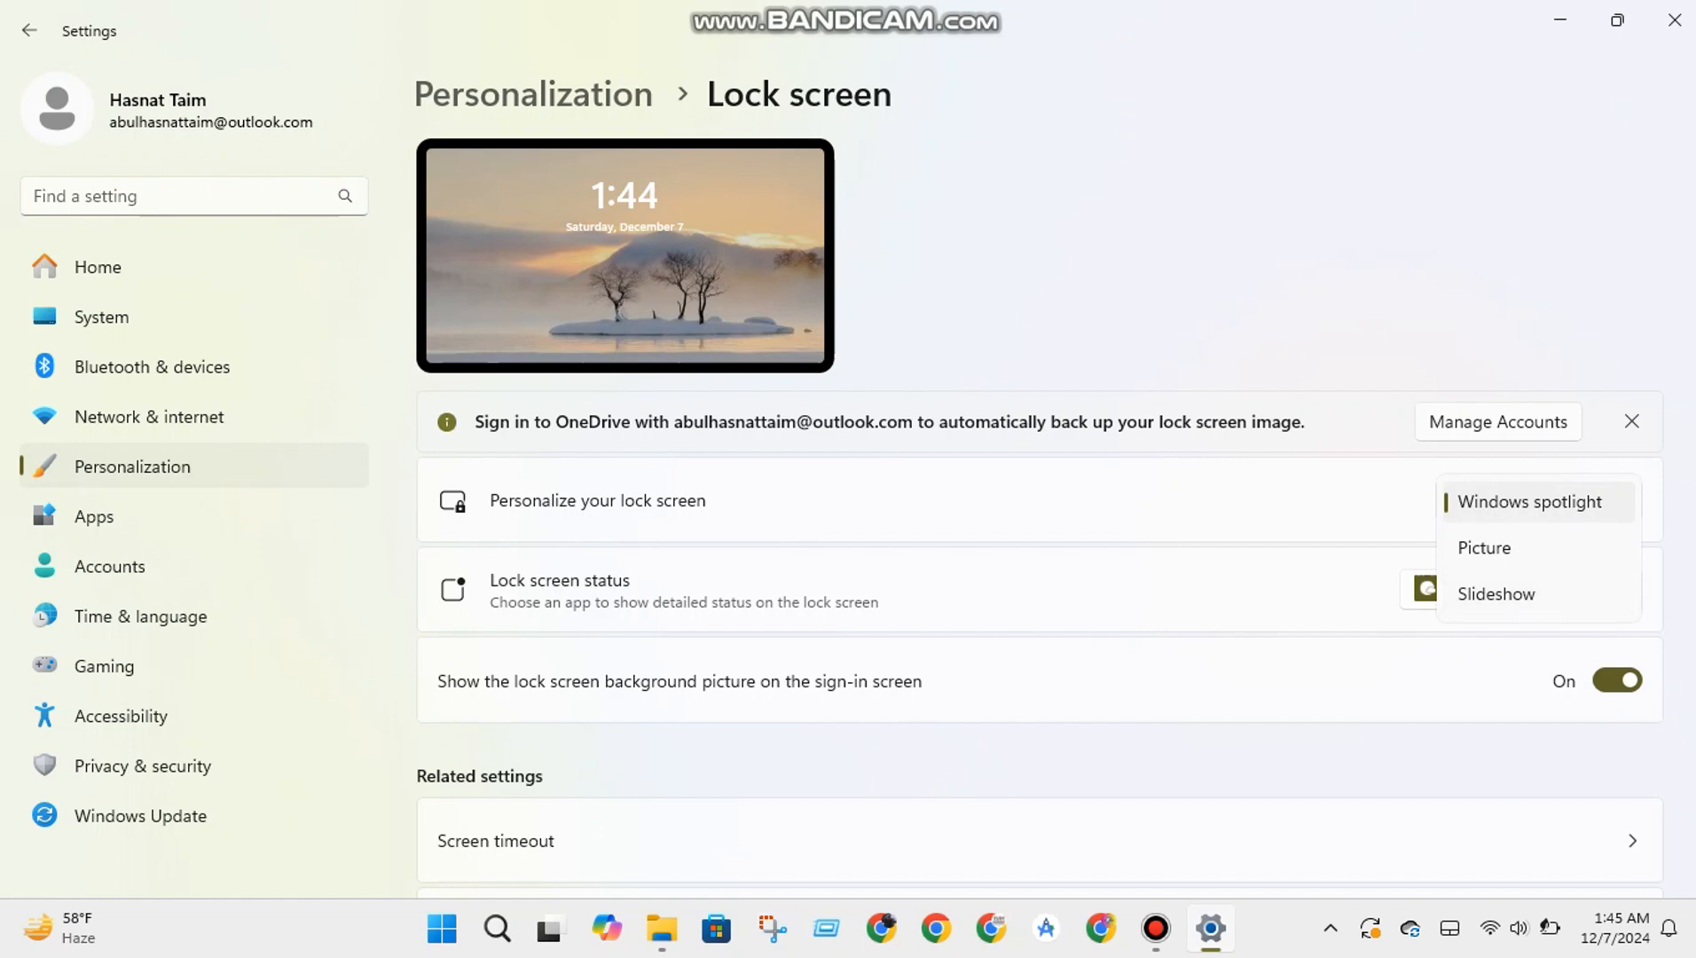
key(Escape)
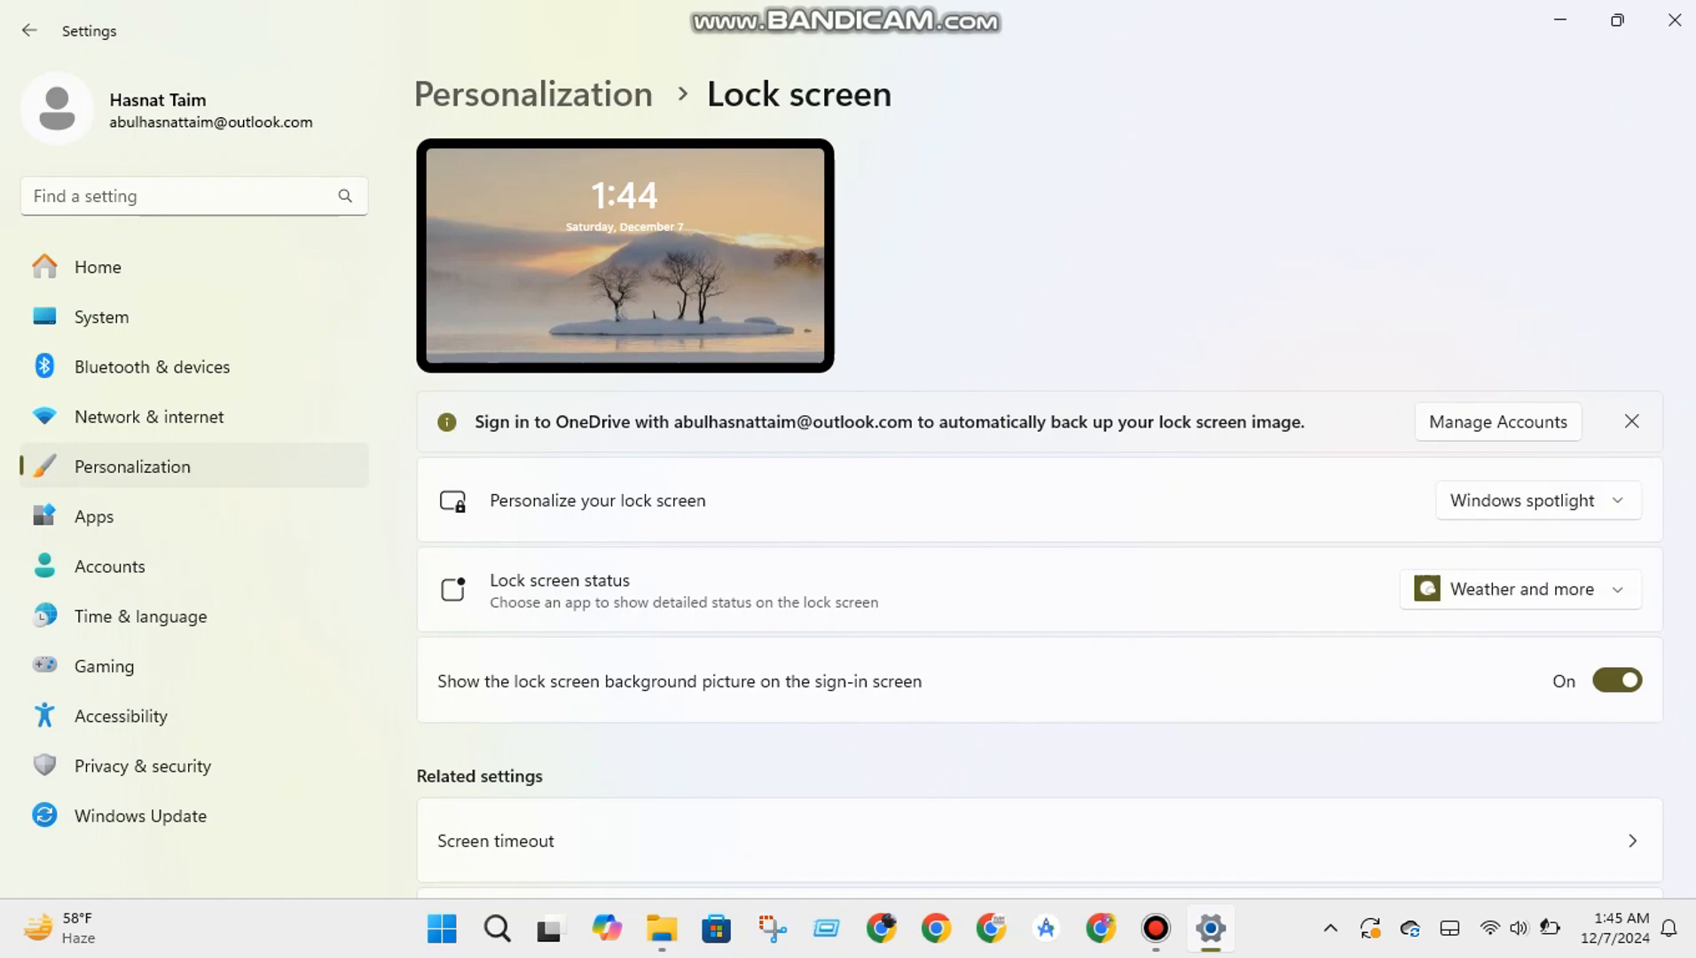
Open the screen timeout settings and examine the screen, sleep and hibernate timeouts and the other power options.
scroll(1038, 510, down, 2)
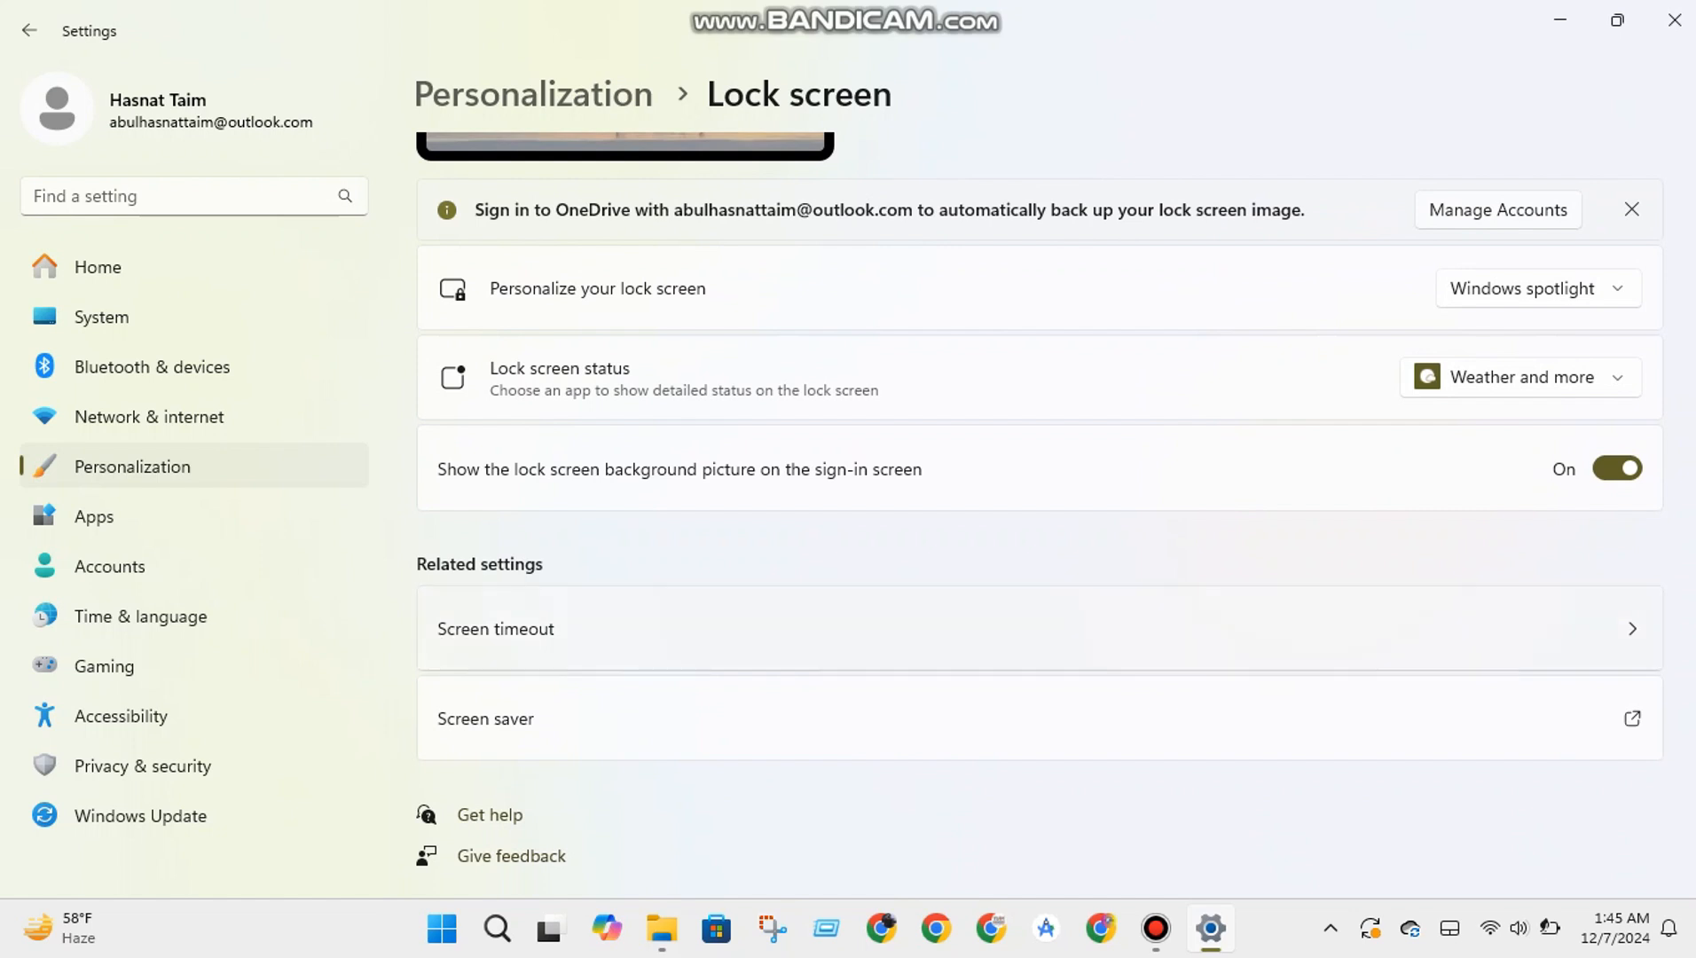
click(1038, 628)
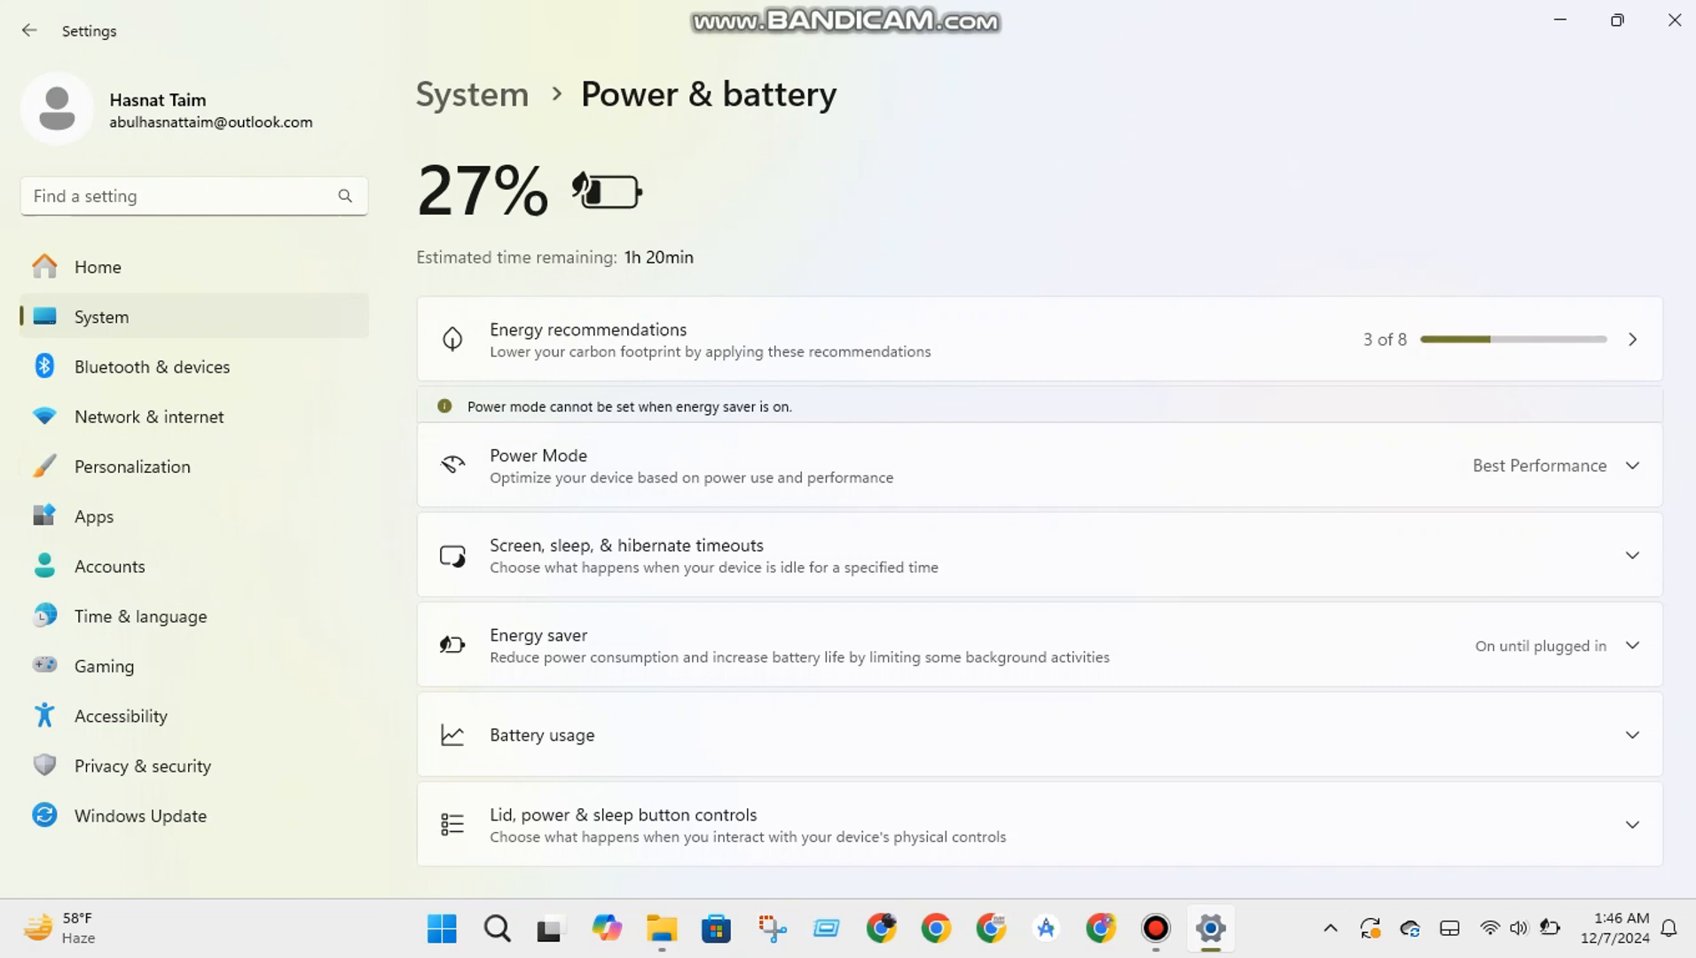
click(1039, 554)
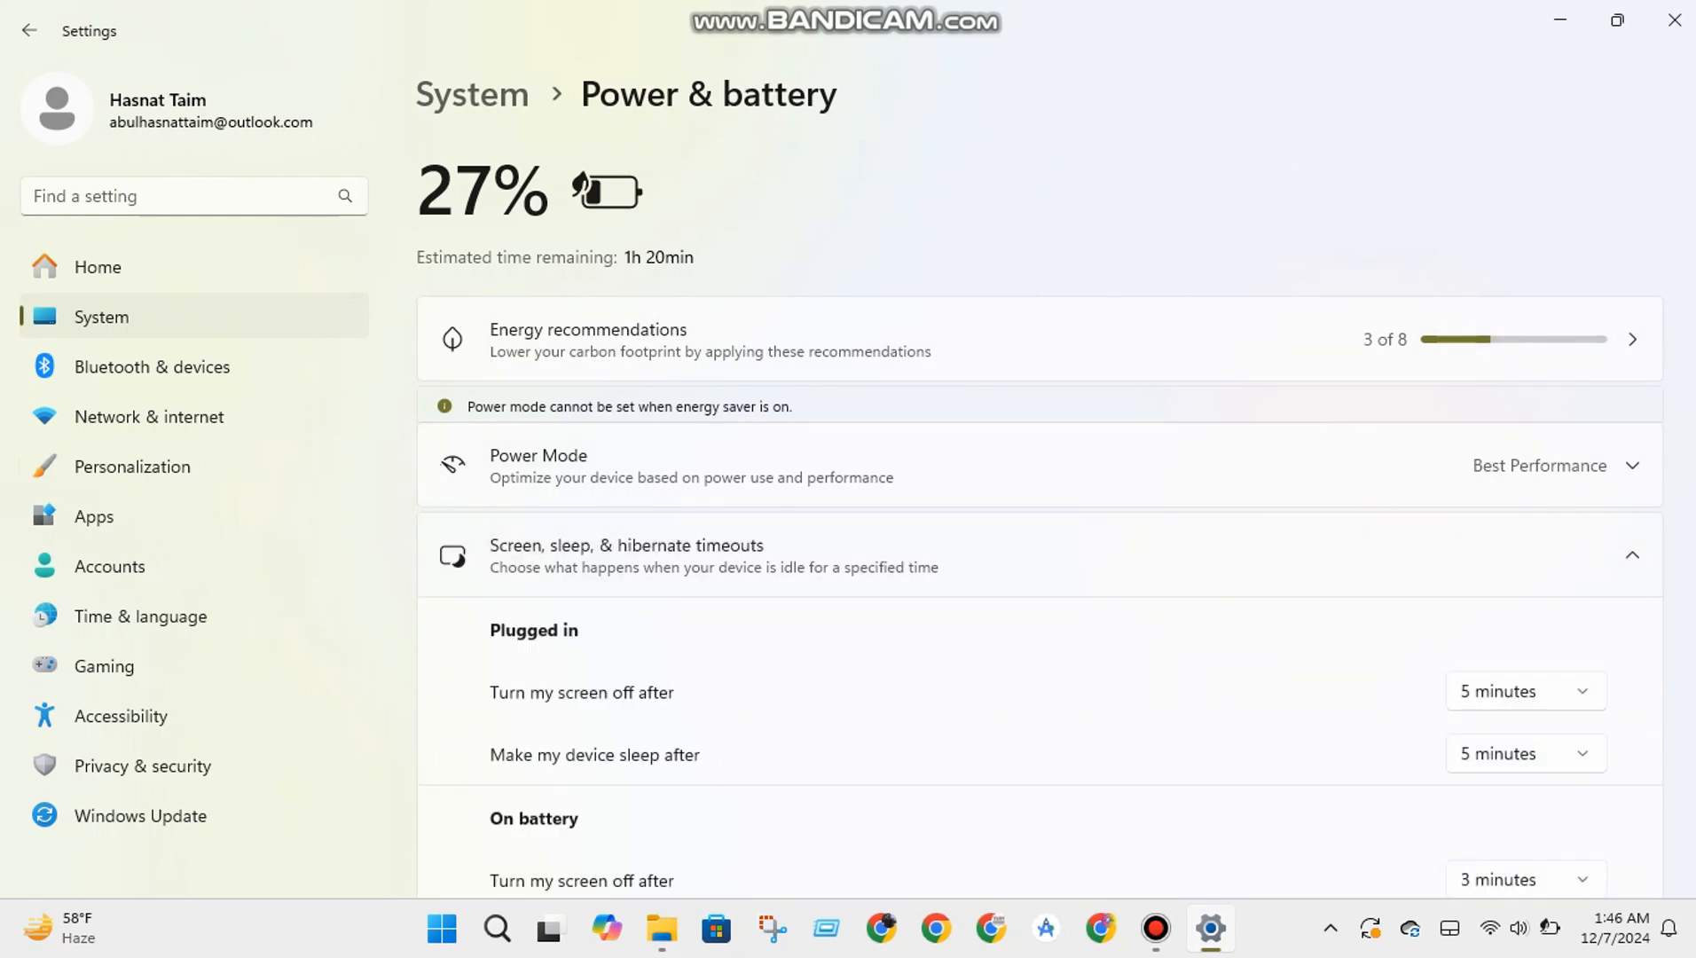
scroll(1039, 532, down, 3)
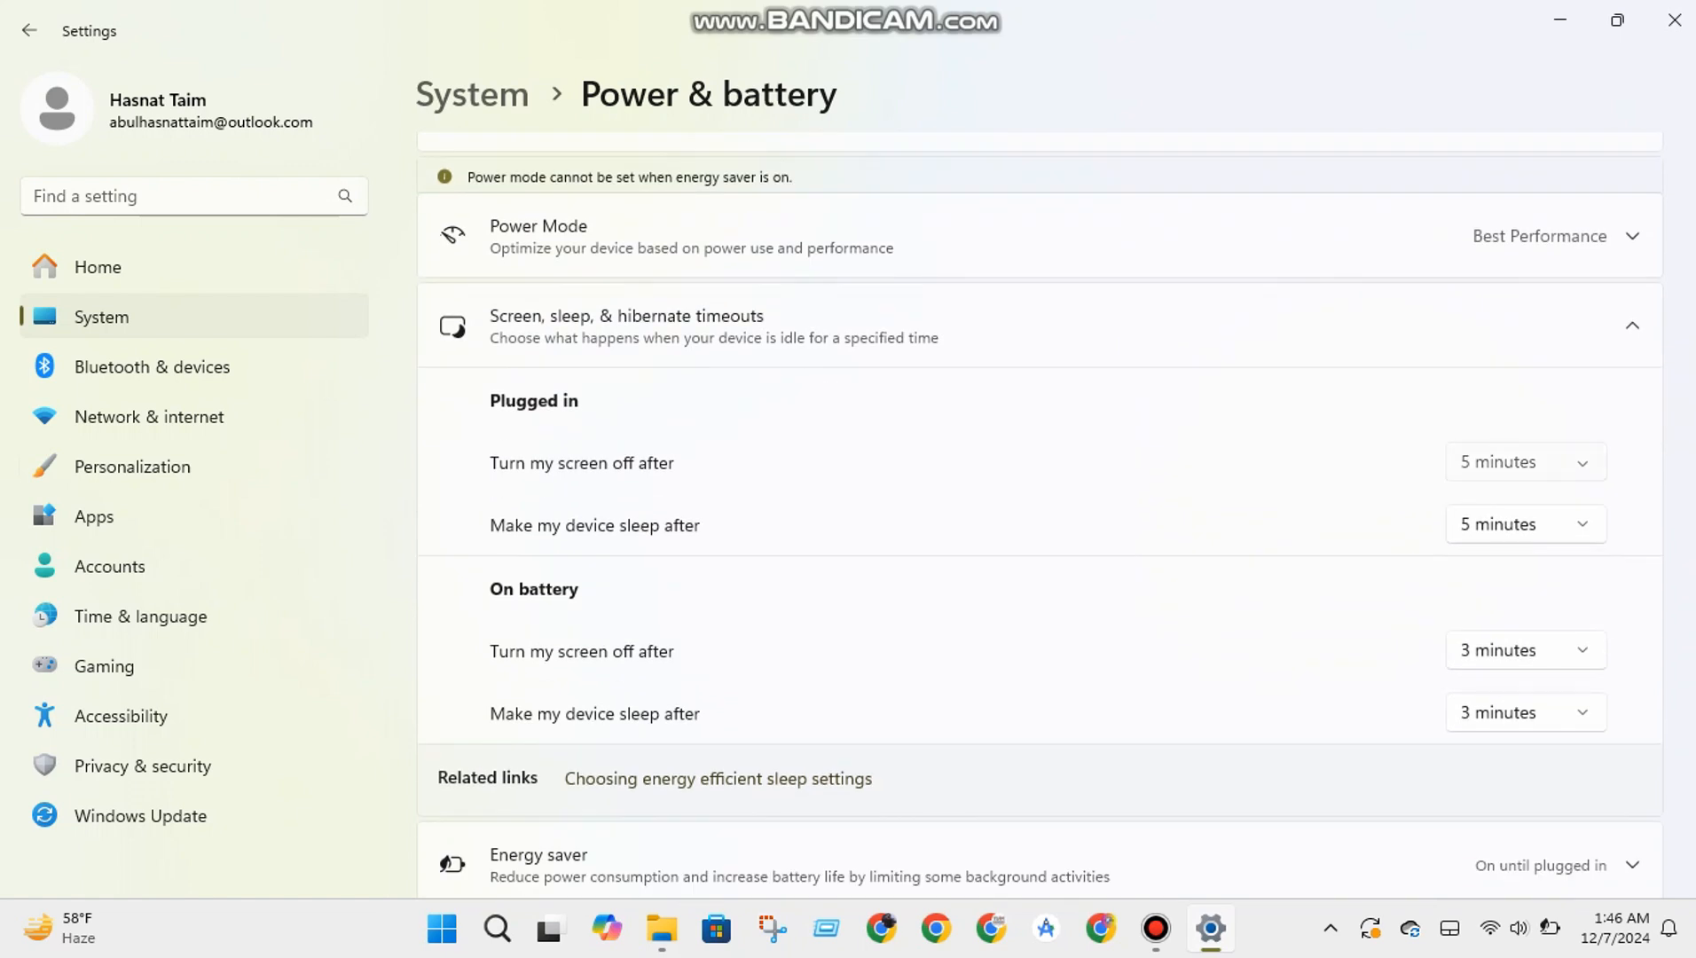
click(1507, 462)
key(Escape)
scroll(1039, 514, down, 5)
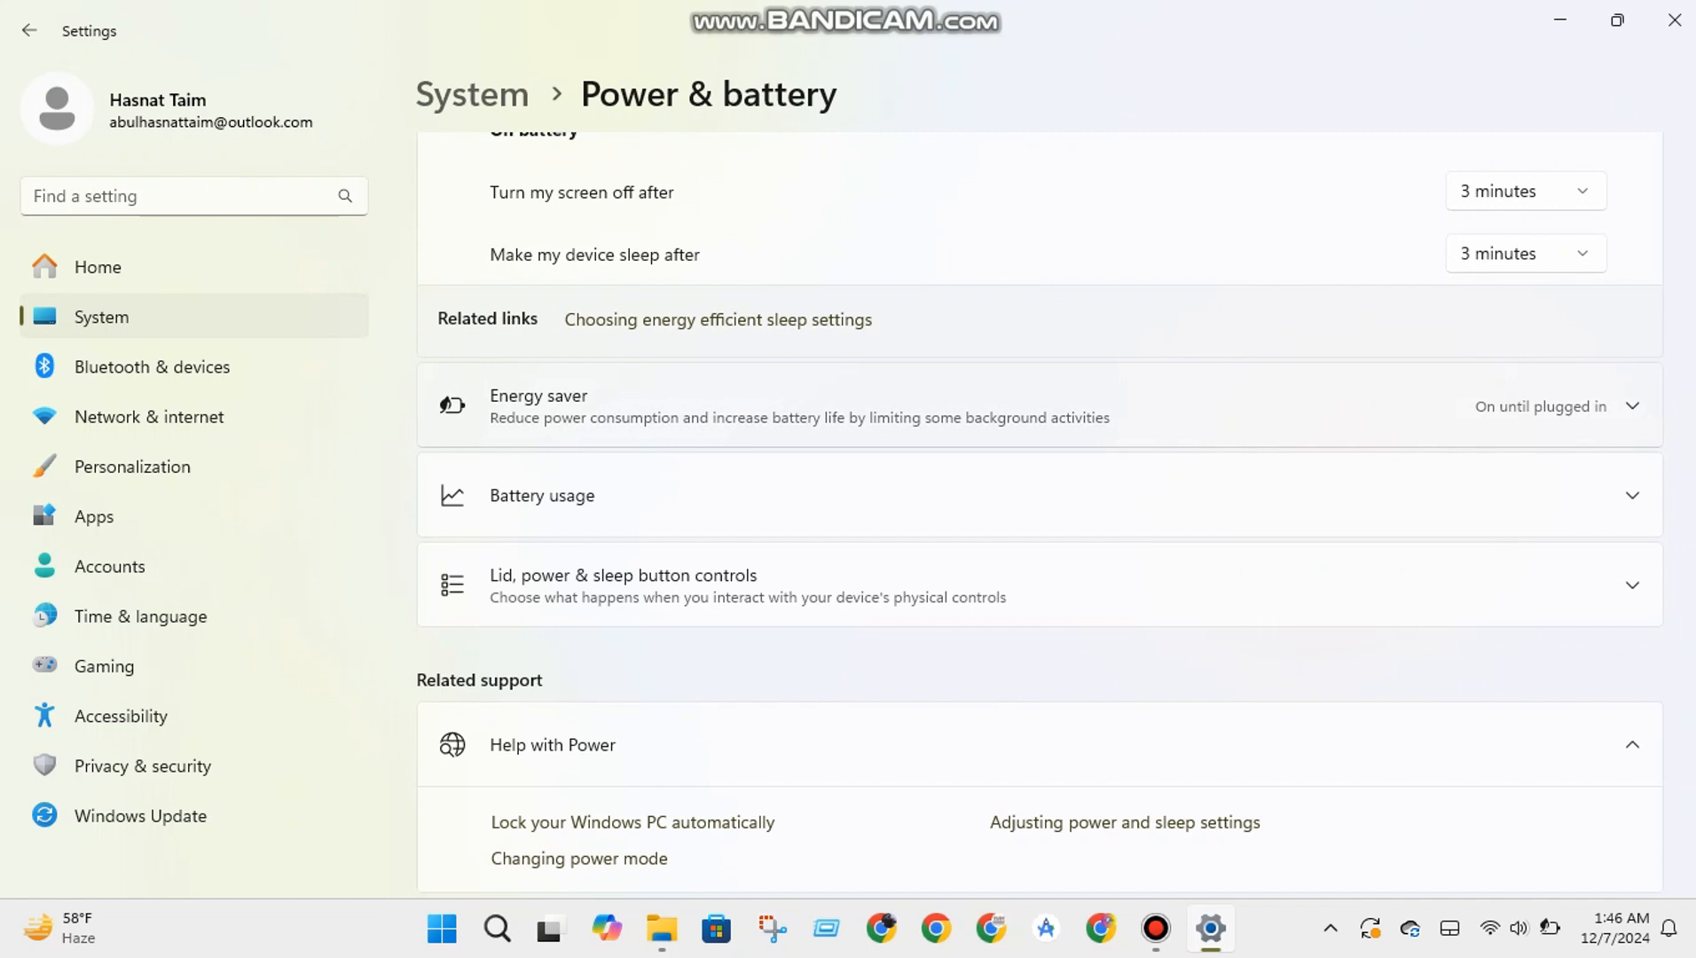
scroll(1040, 515, down, 2)
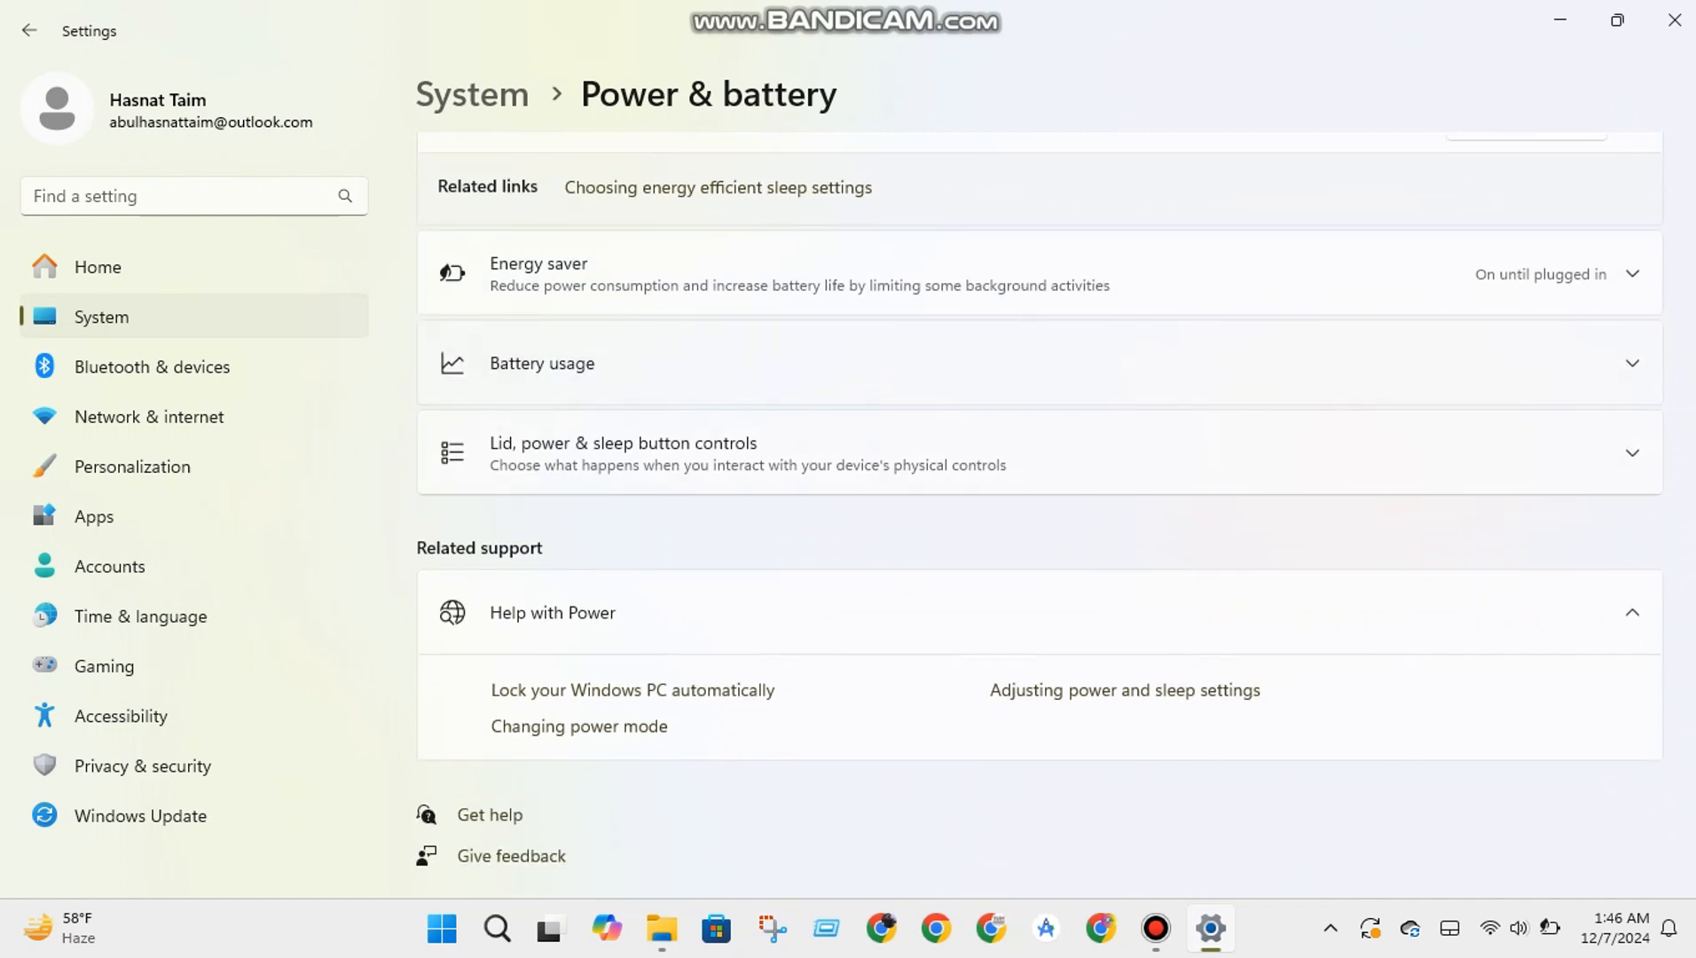
scroll(1039, 514, up, 5)
scroll(1039, 514, up, 3)
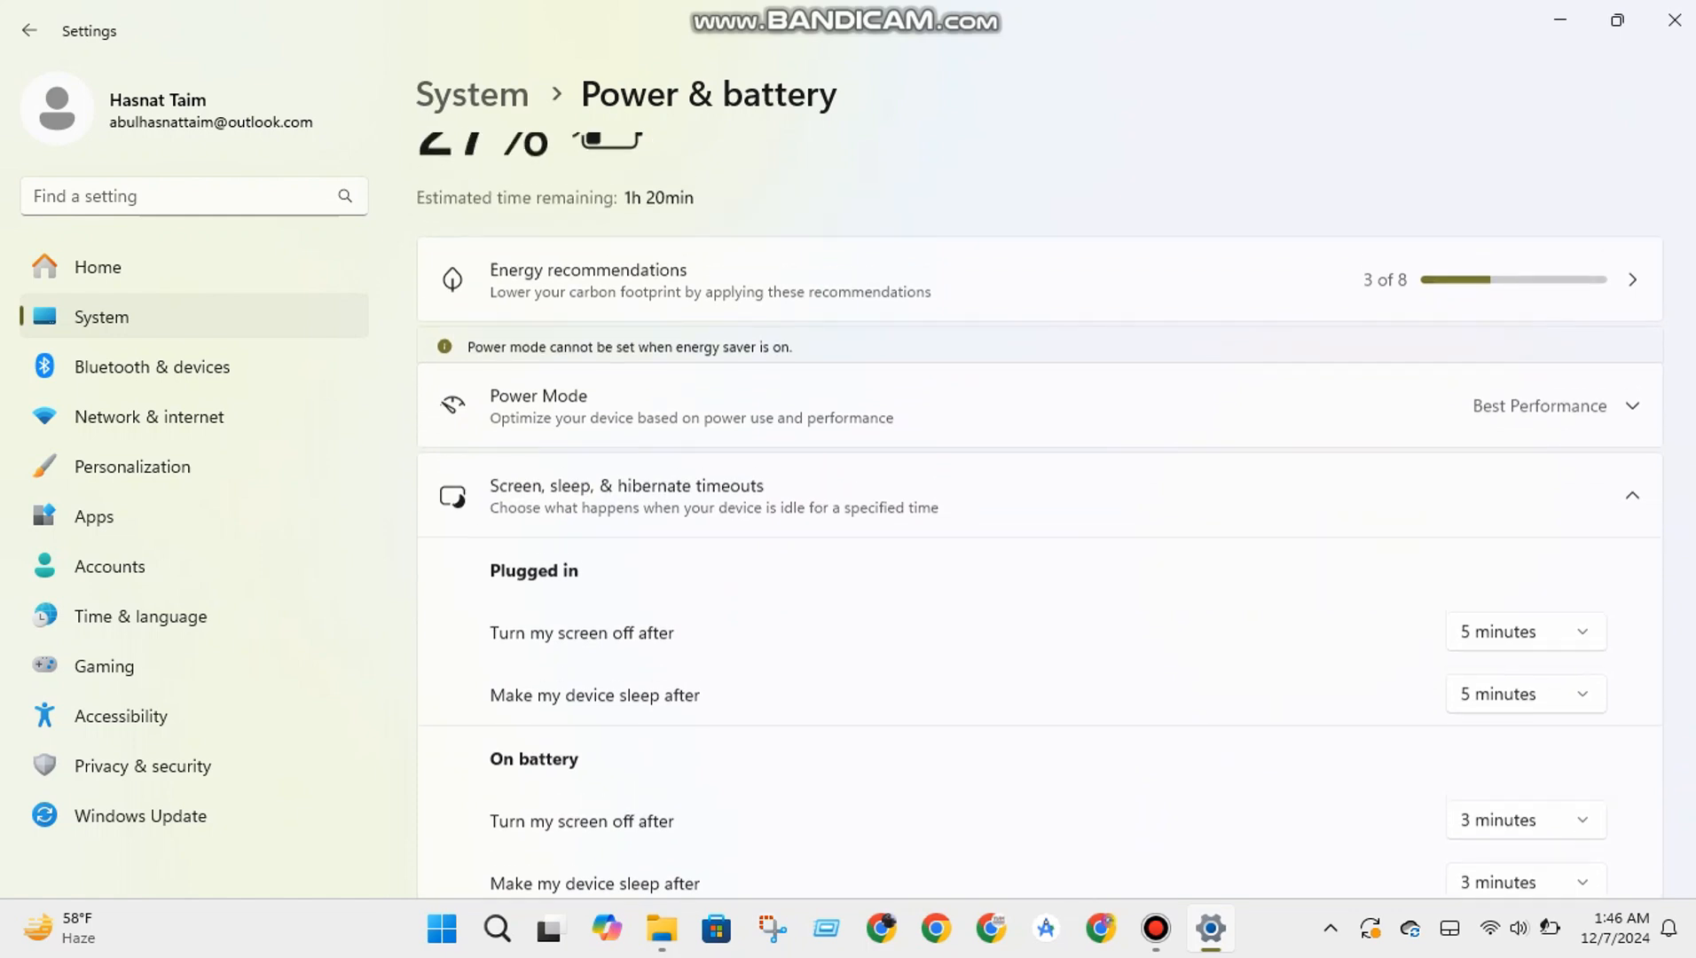
Return to the Lock screen settings, open the screen saver settings and select the 3D Text screen saver.
click(29, 30)
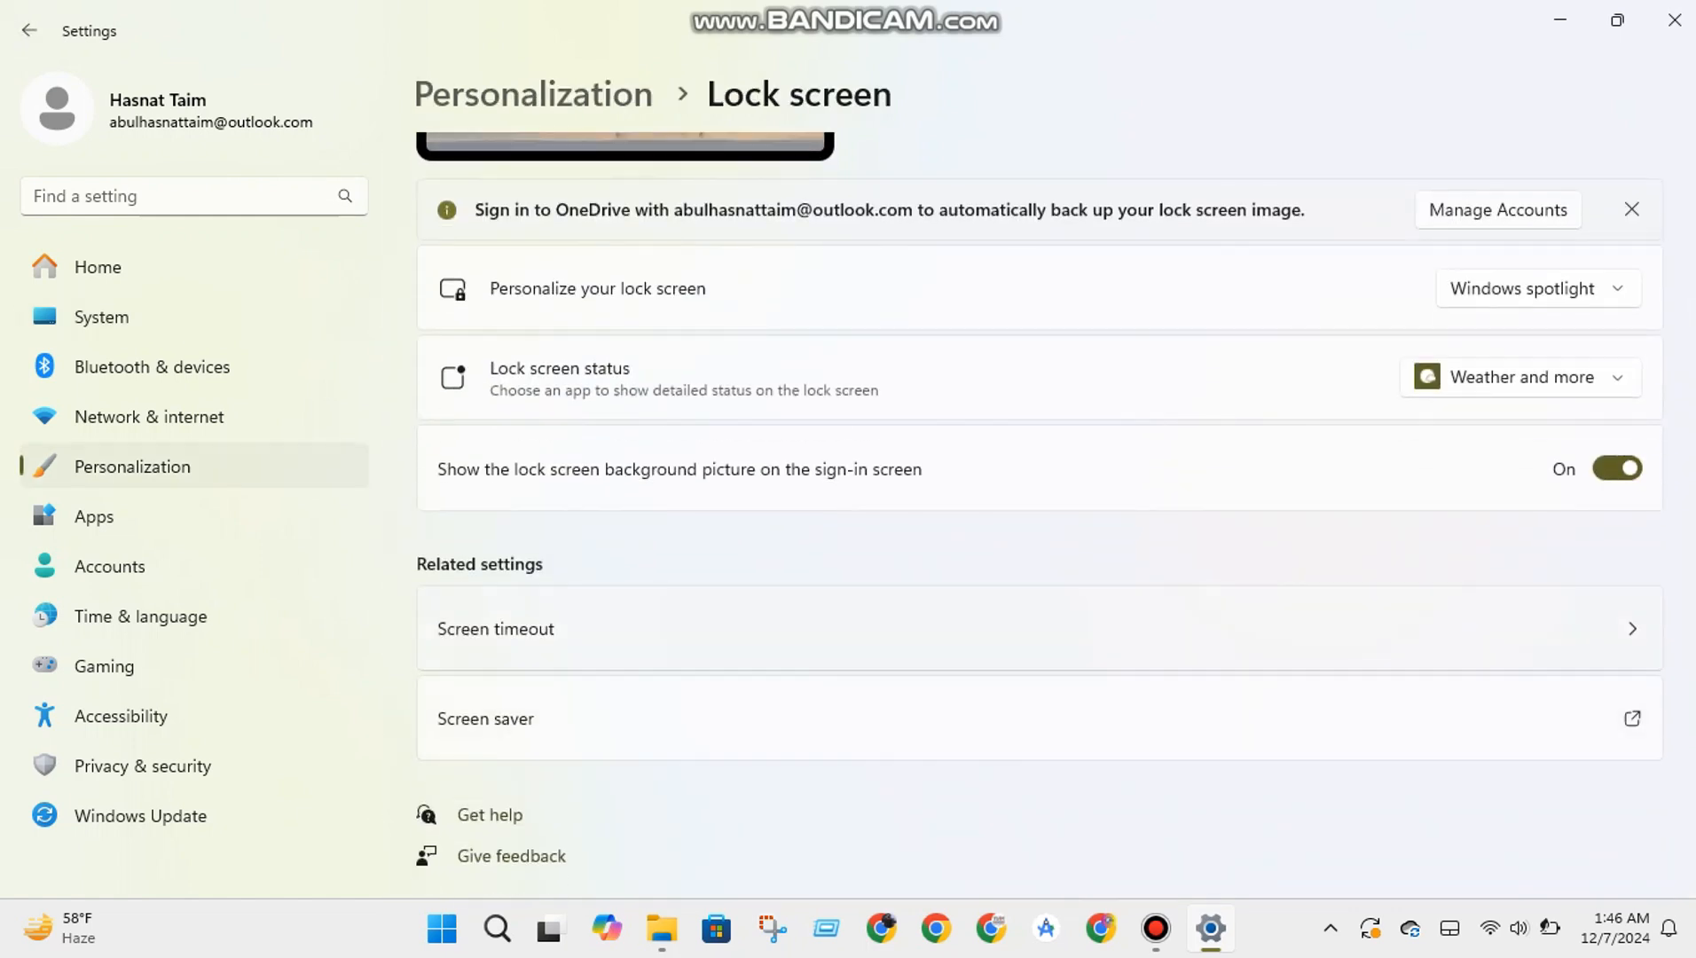
click(1029, 718)
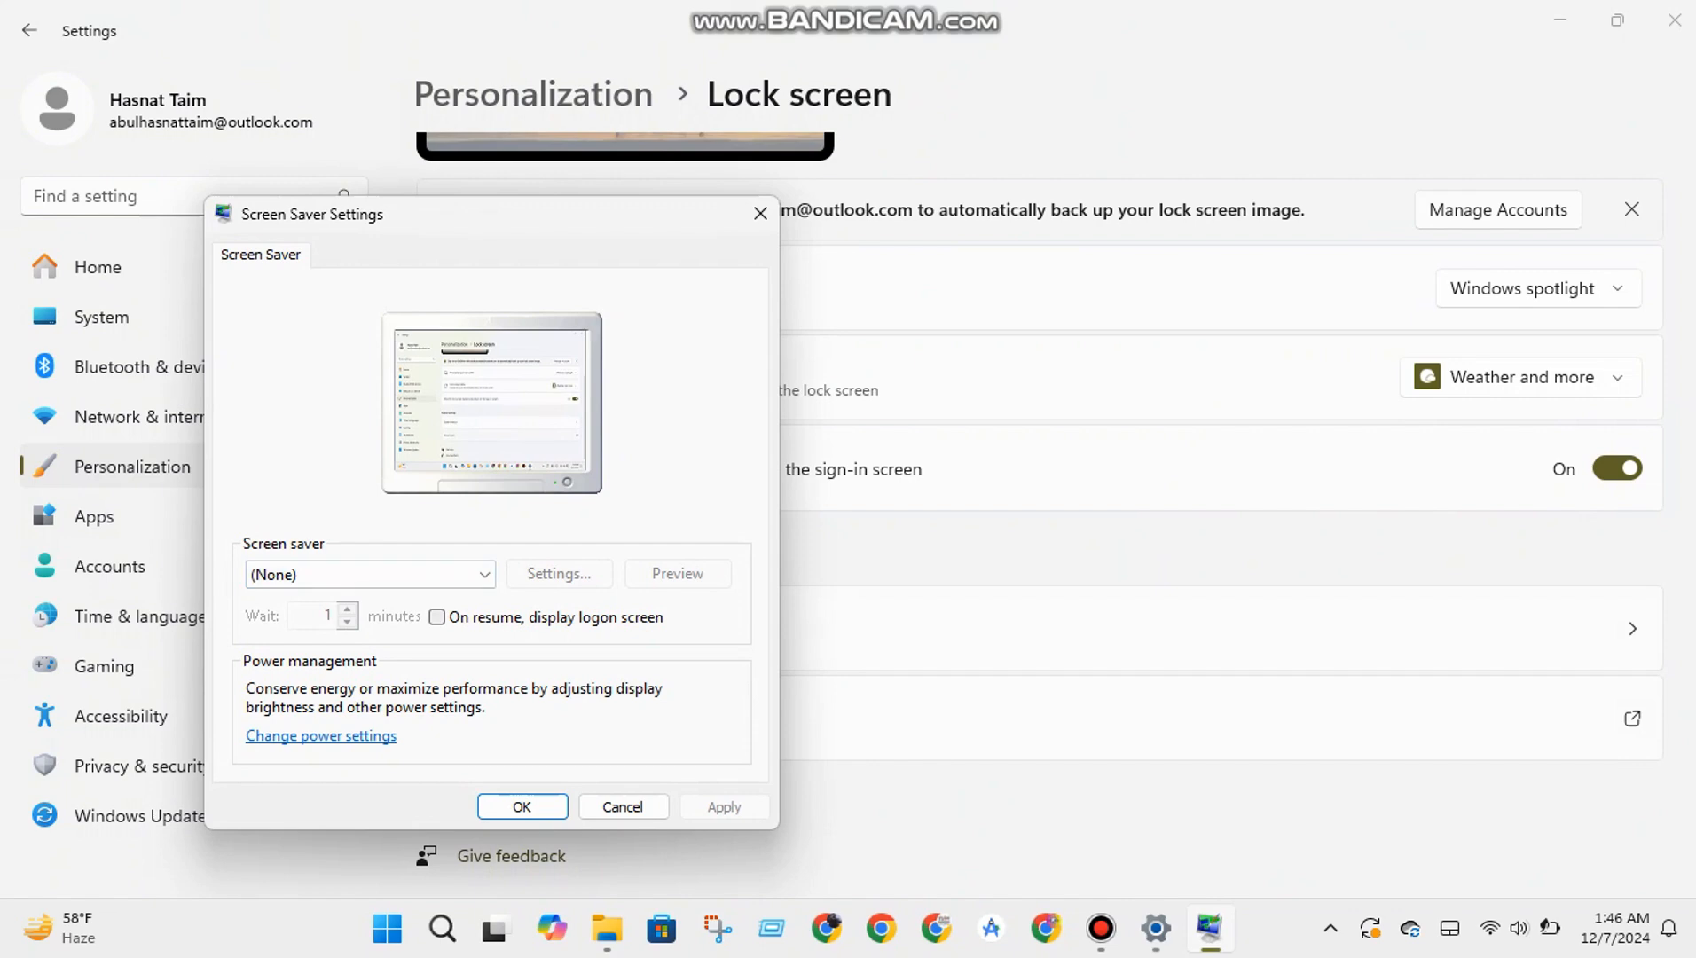
key(alt+Down)
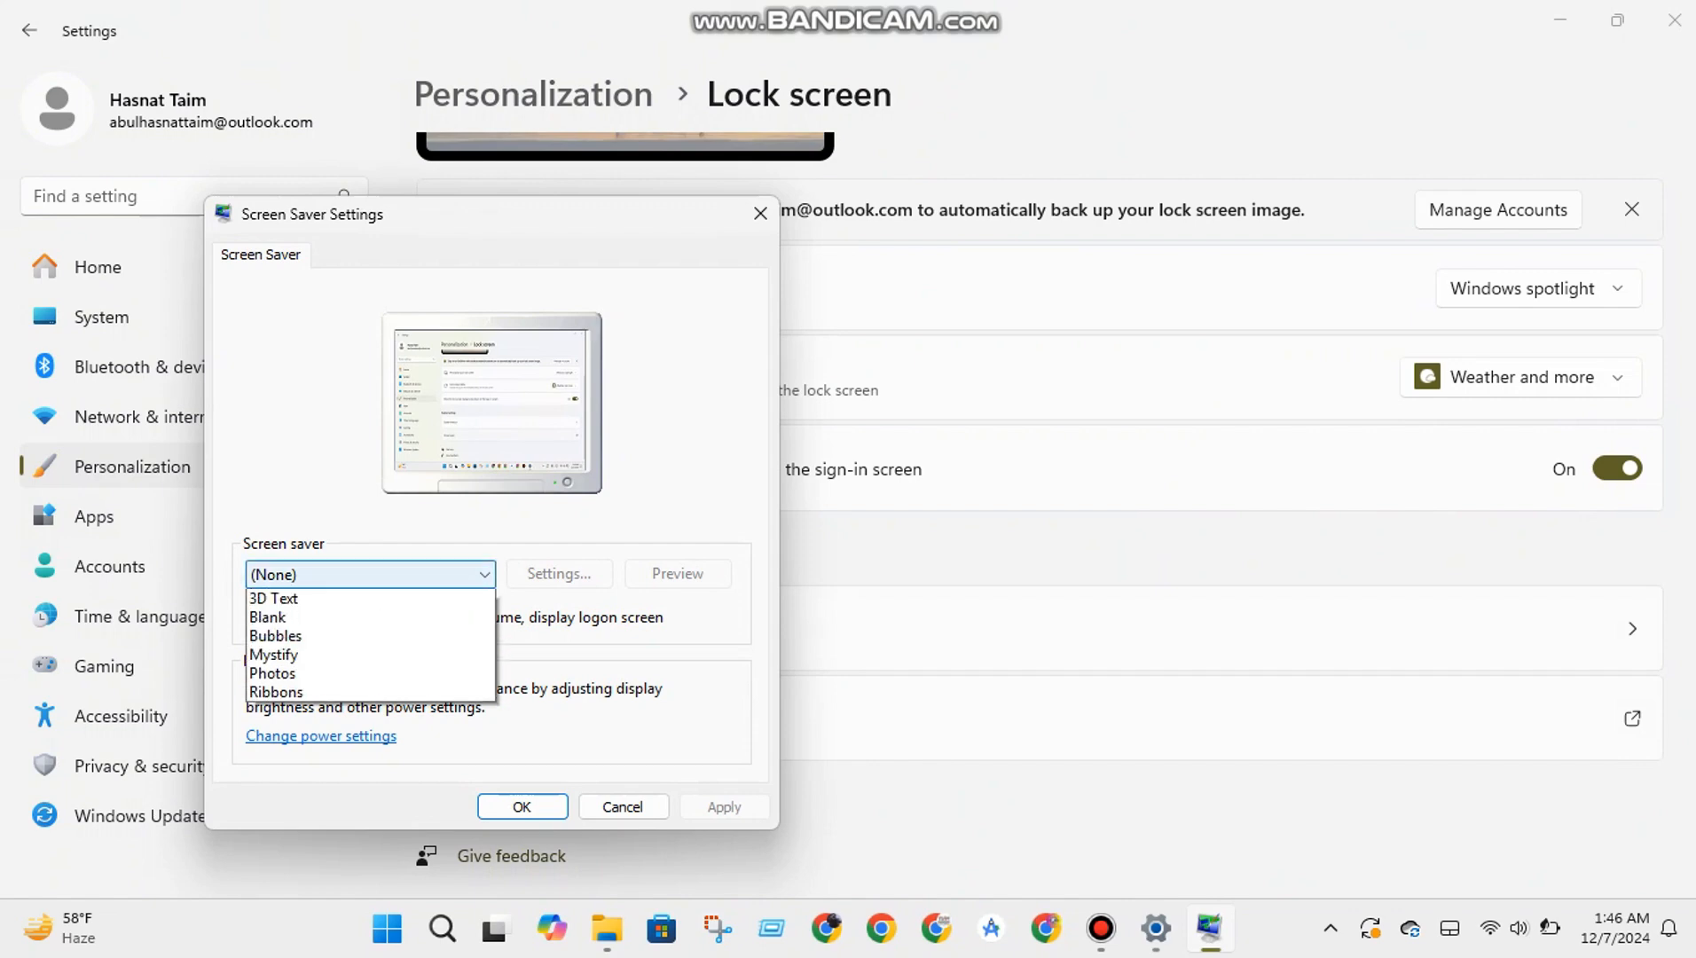
key(Down)
key(Escape)
key(Down)
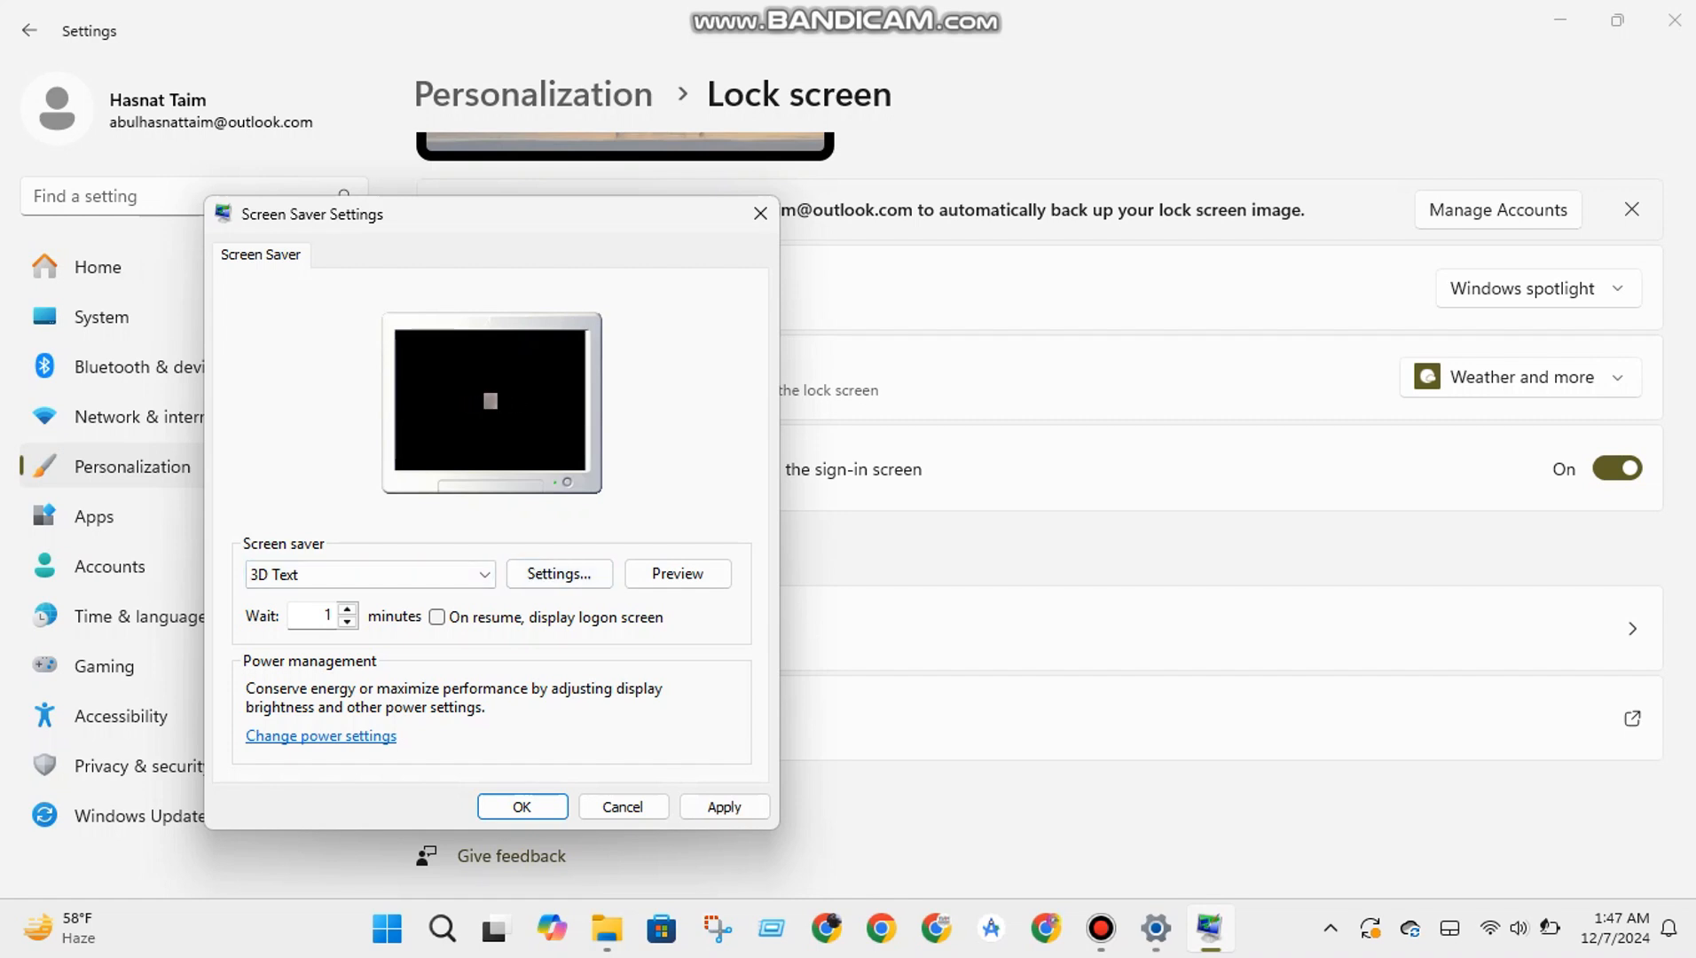
Preview the 3D Text screen saver with its Windows text in full screen and exit the preview.
key(Tab)
key(Return)
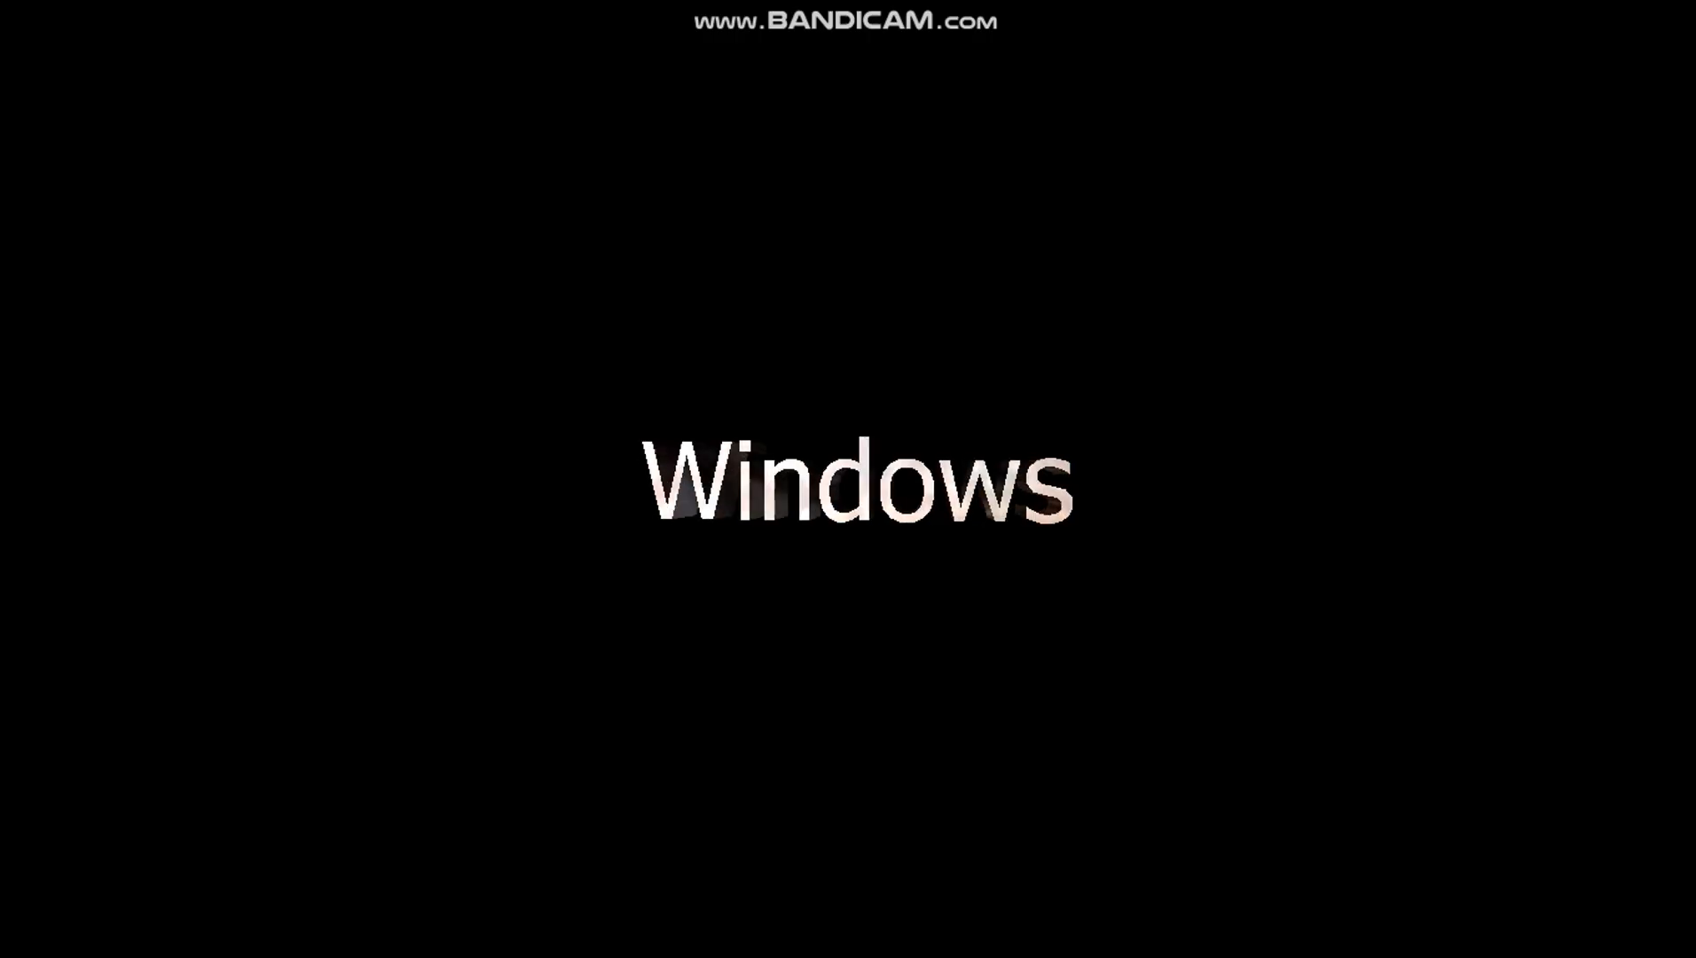
key(Escape)
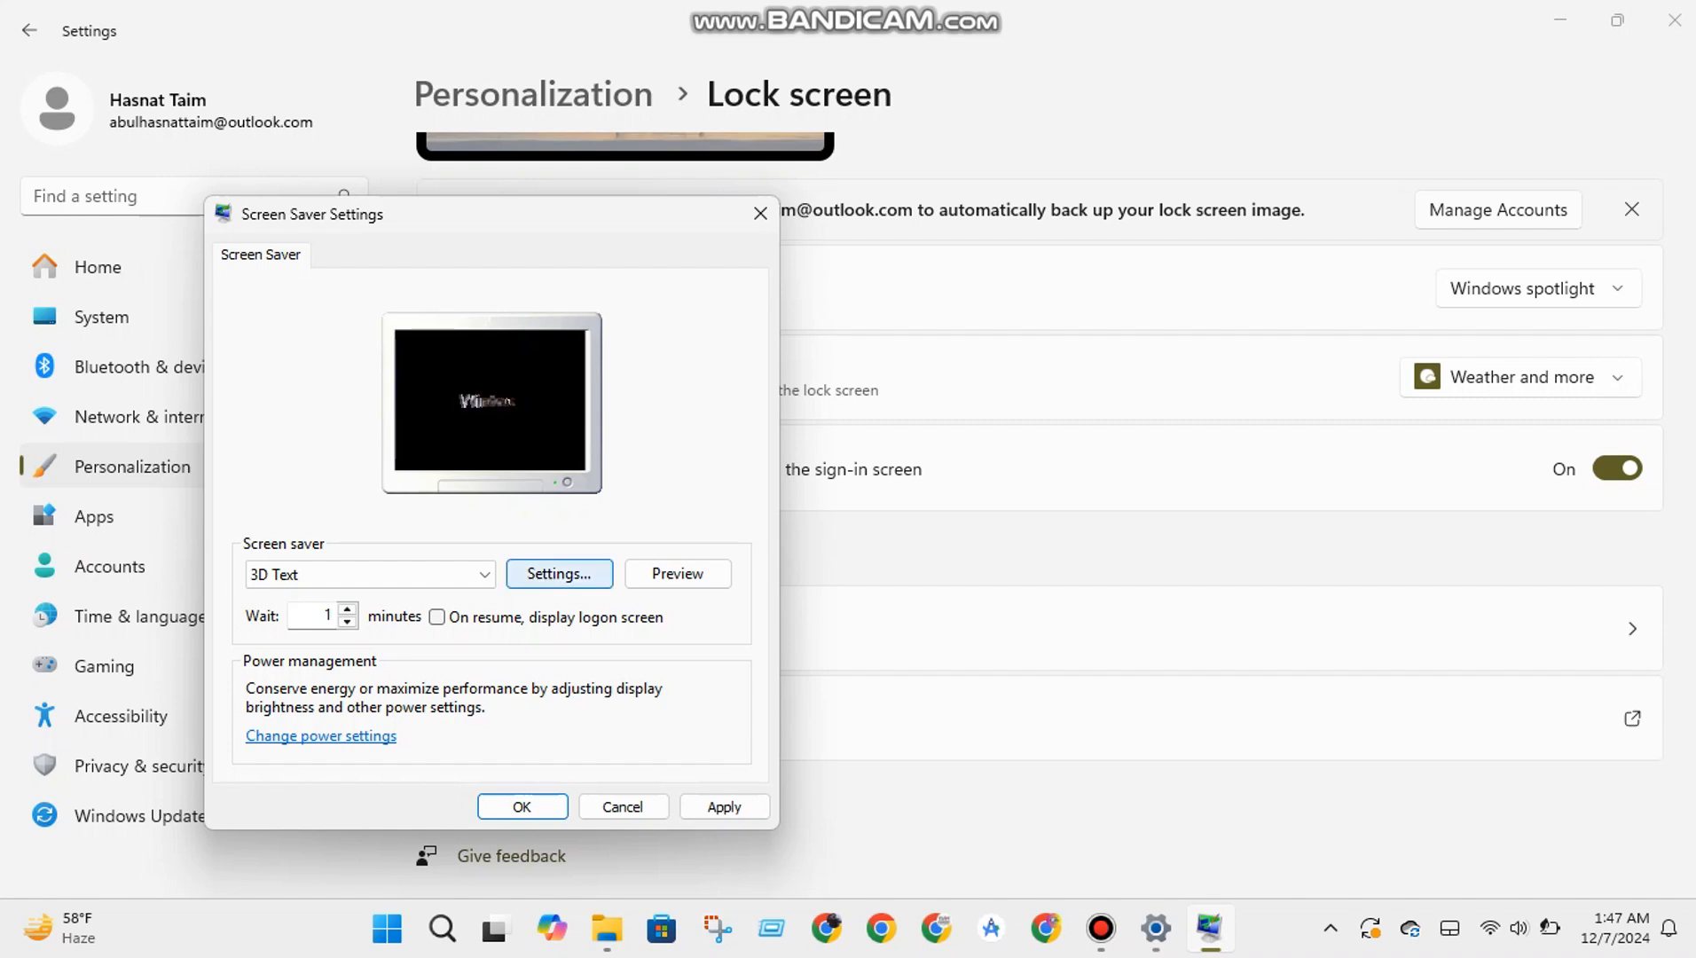
Replace the 3D Text screen saver's custom text with "CODE WITH" followed by the account holder's last name in capitals.
click(559, 573)
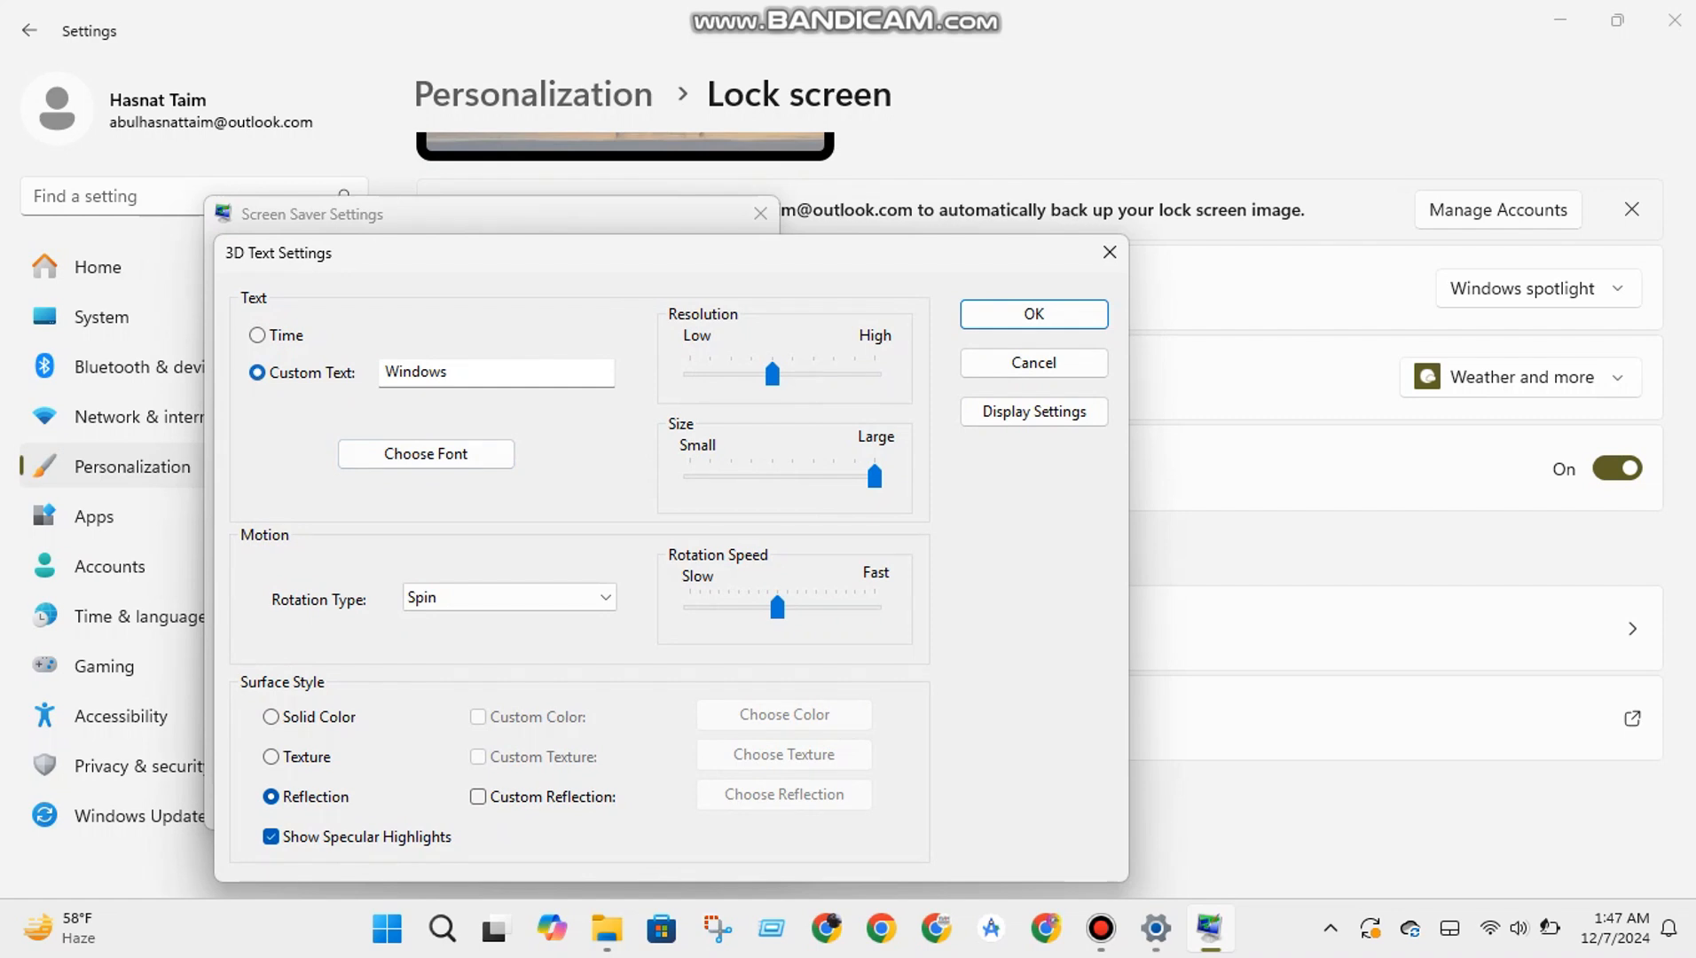
click(448, 372)
key(BackSpace)
key(BackSpace)
key(BackSpace)
key(BackSpace)
key(BackSpace)
key(BackSpace)
key(BackSpace)
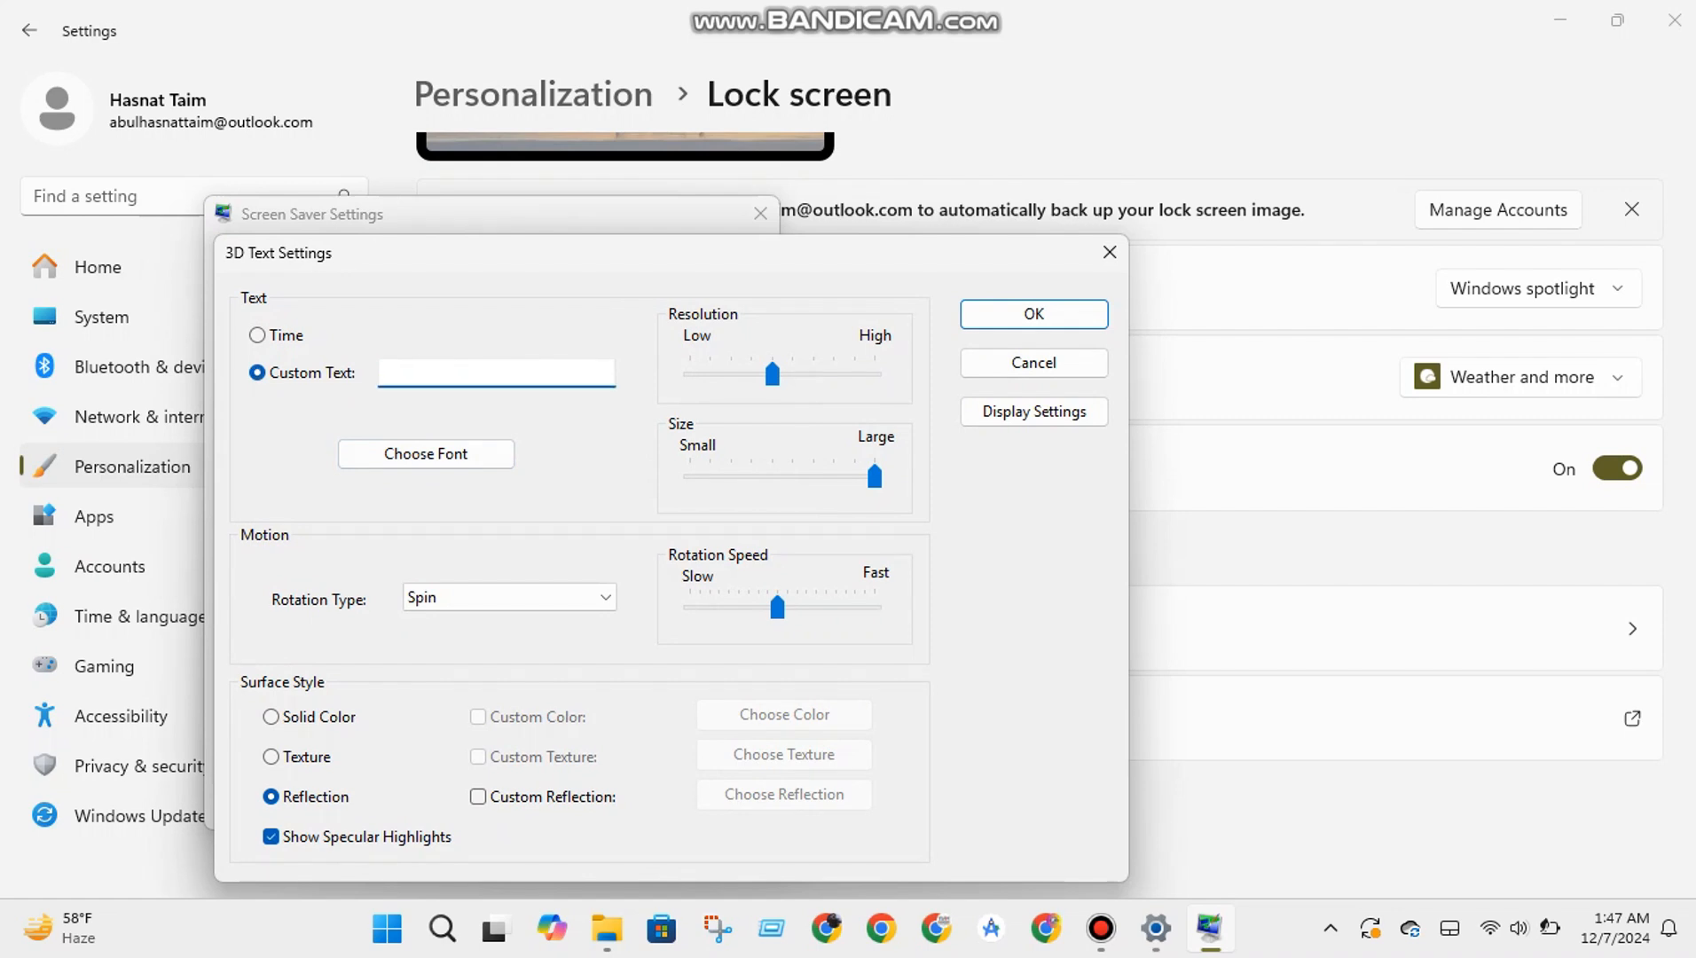
text(CODE WITH TAIM)
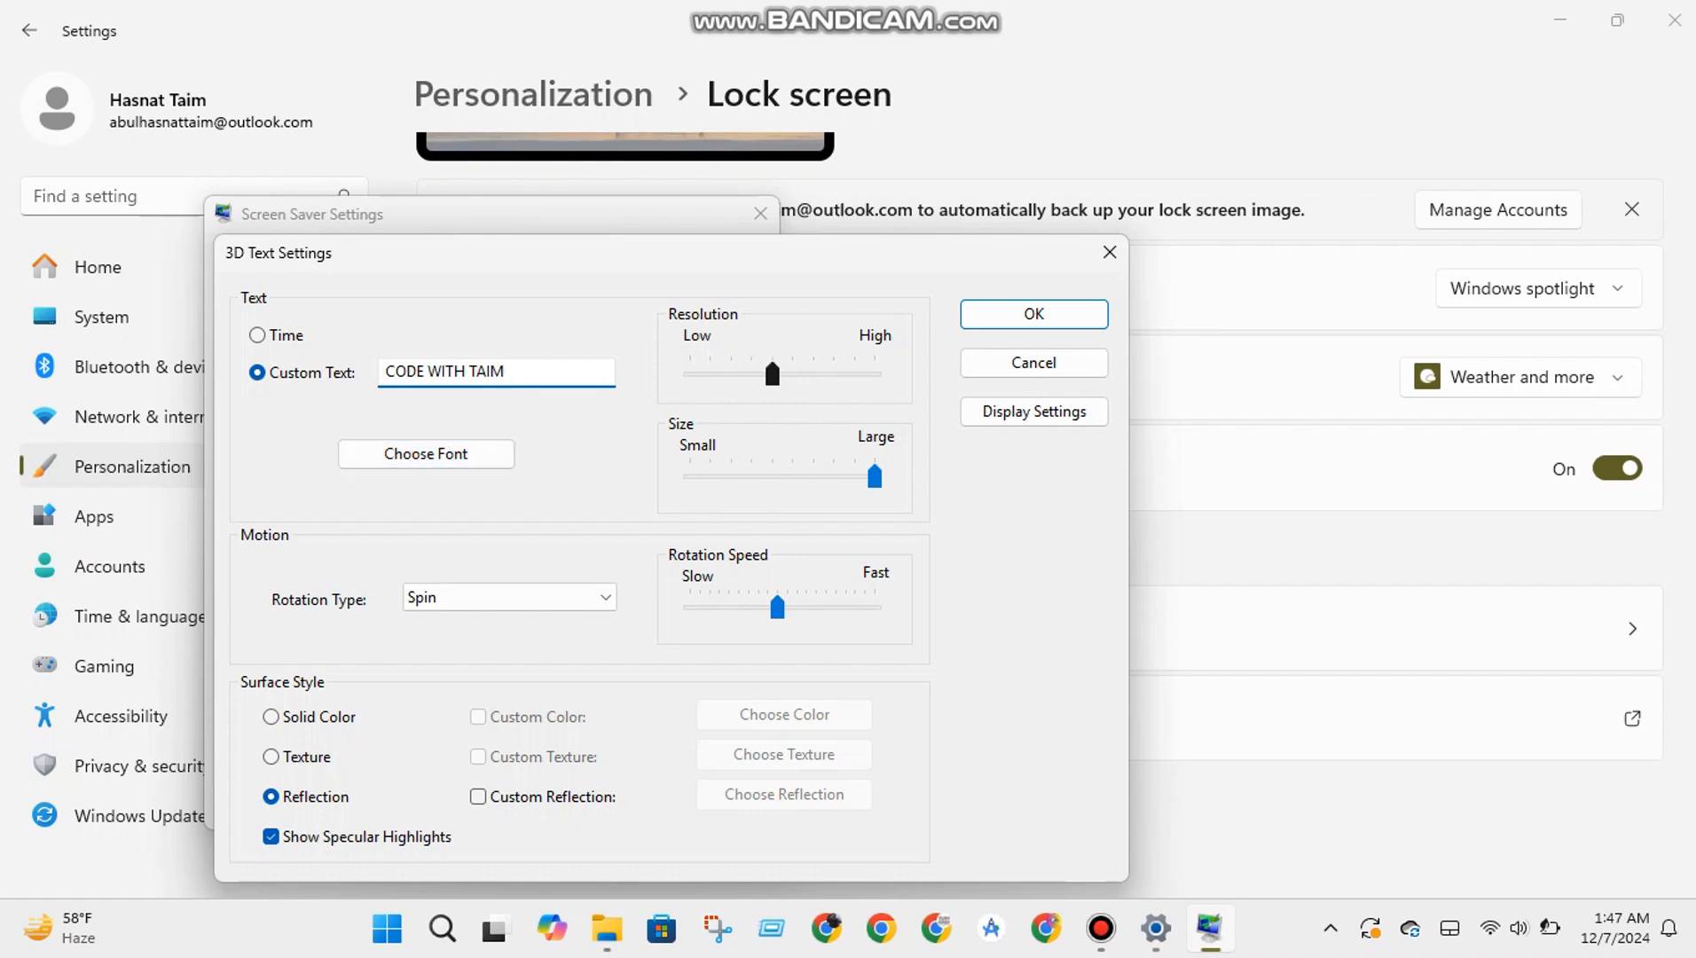
Raise the 3D text resolution, set the rotation type to See-saw and accept the 3D Text settings.
drag(771, 373, 813, 373)
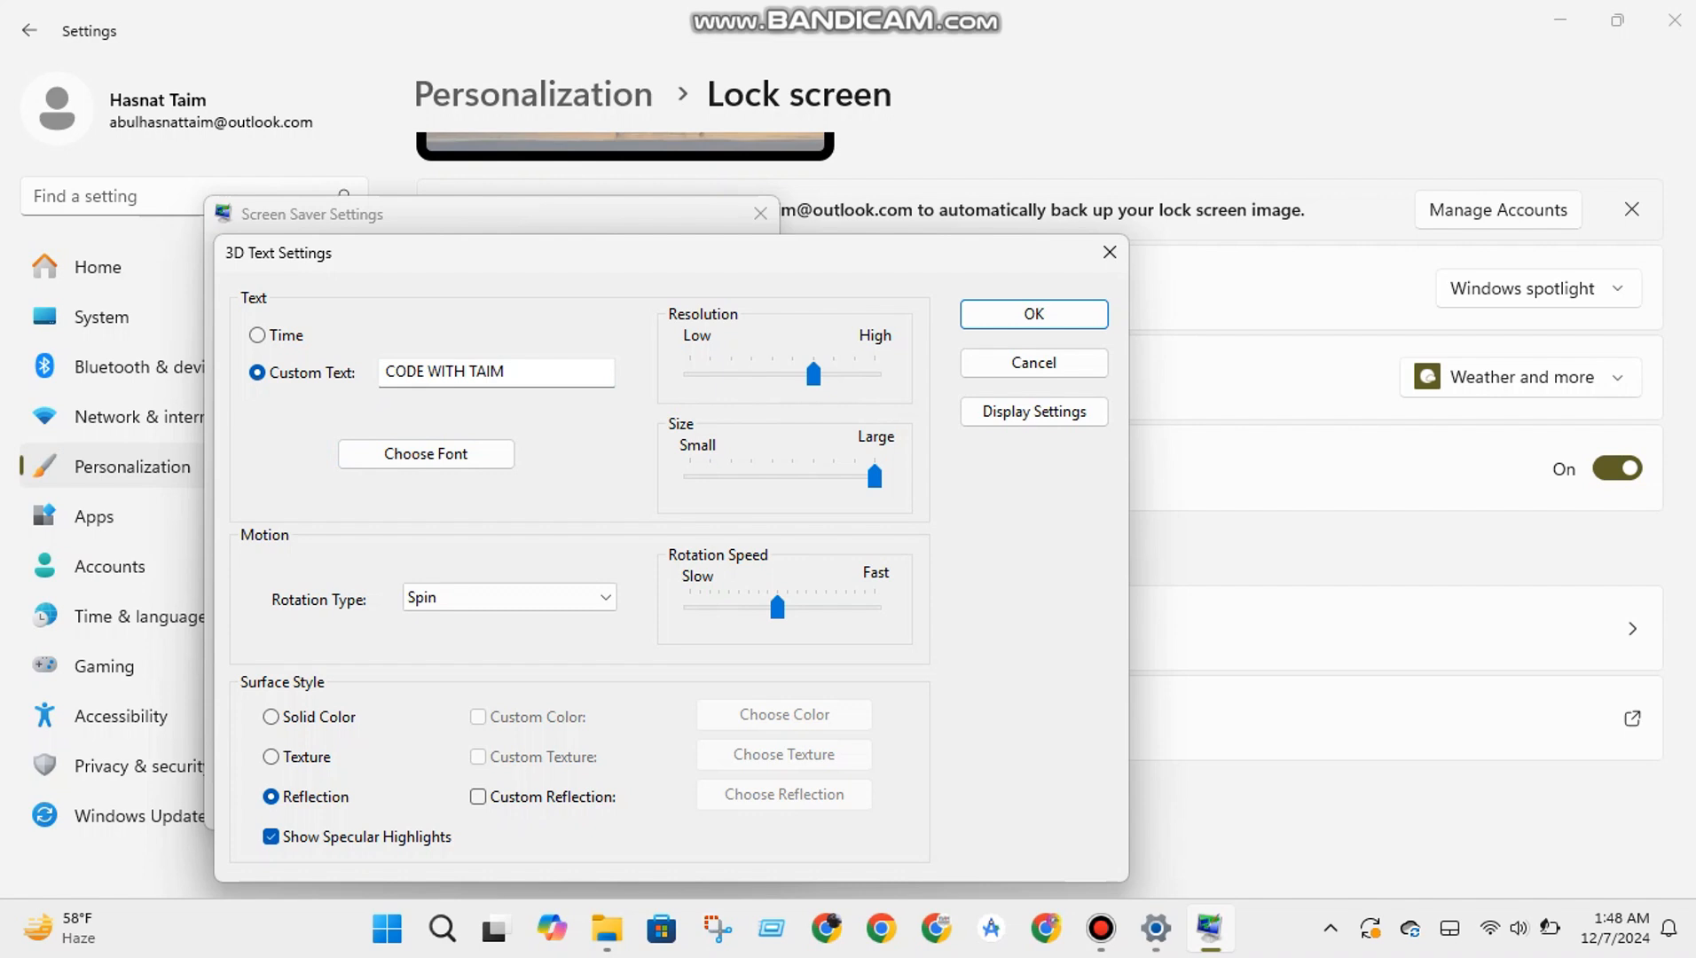
click(509, 597)
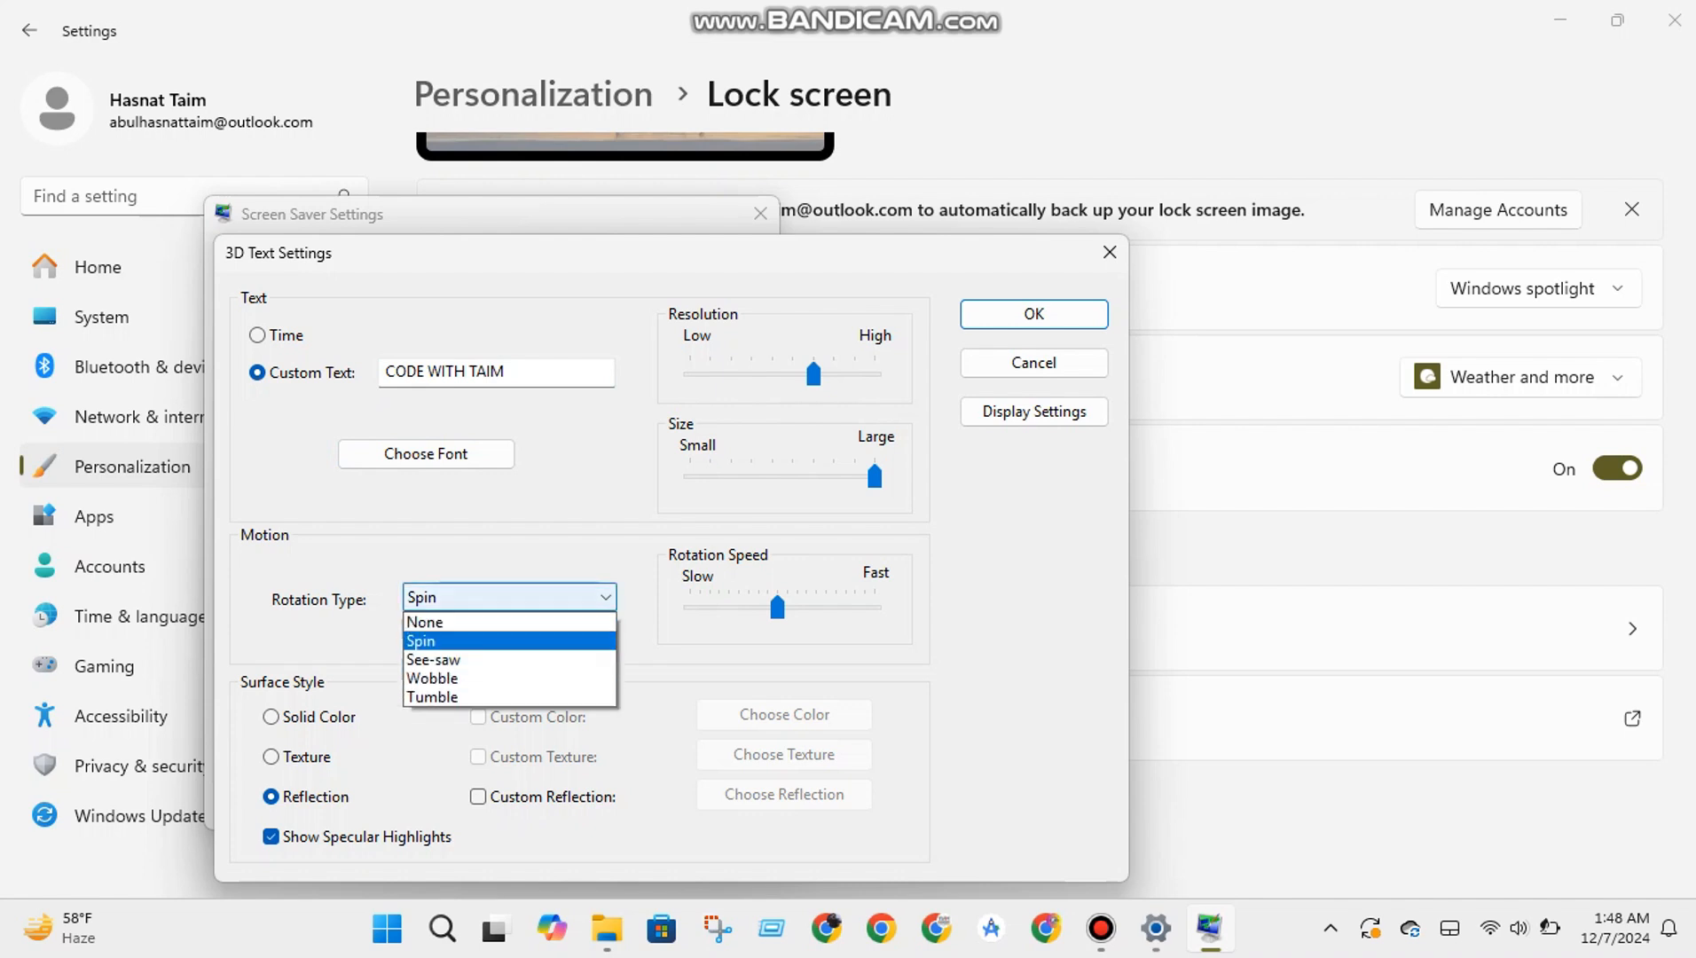
key(Return)
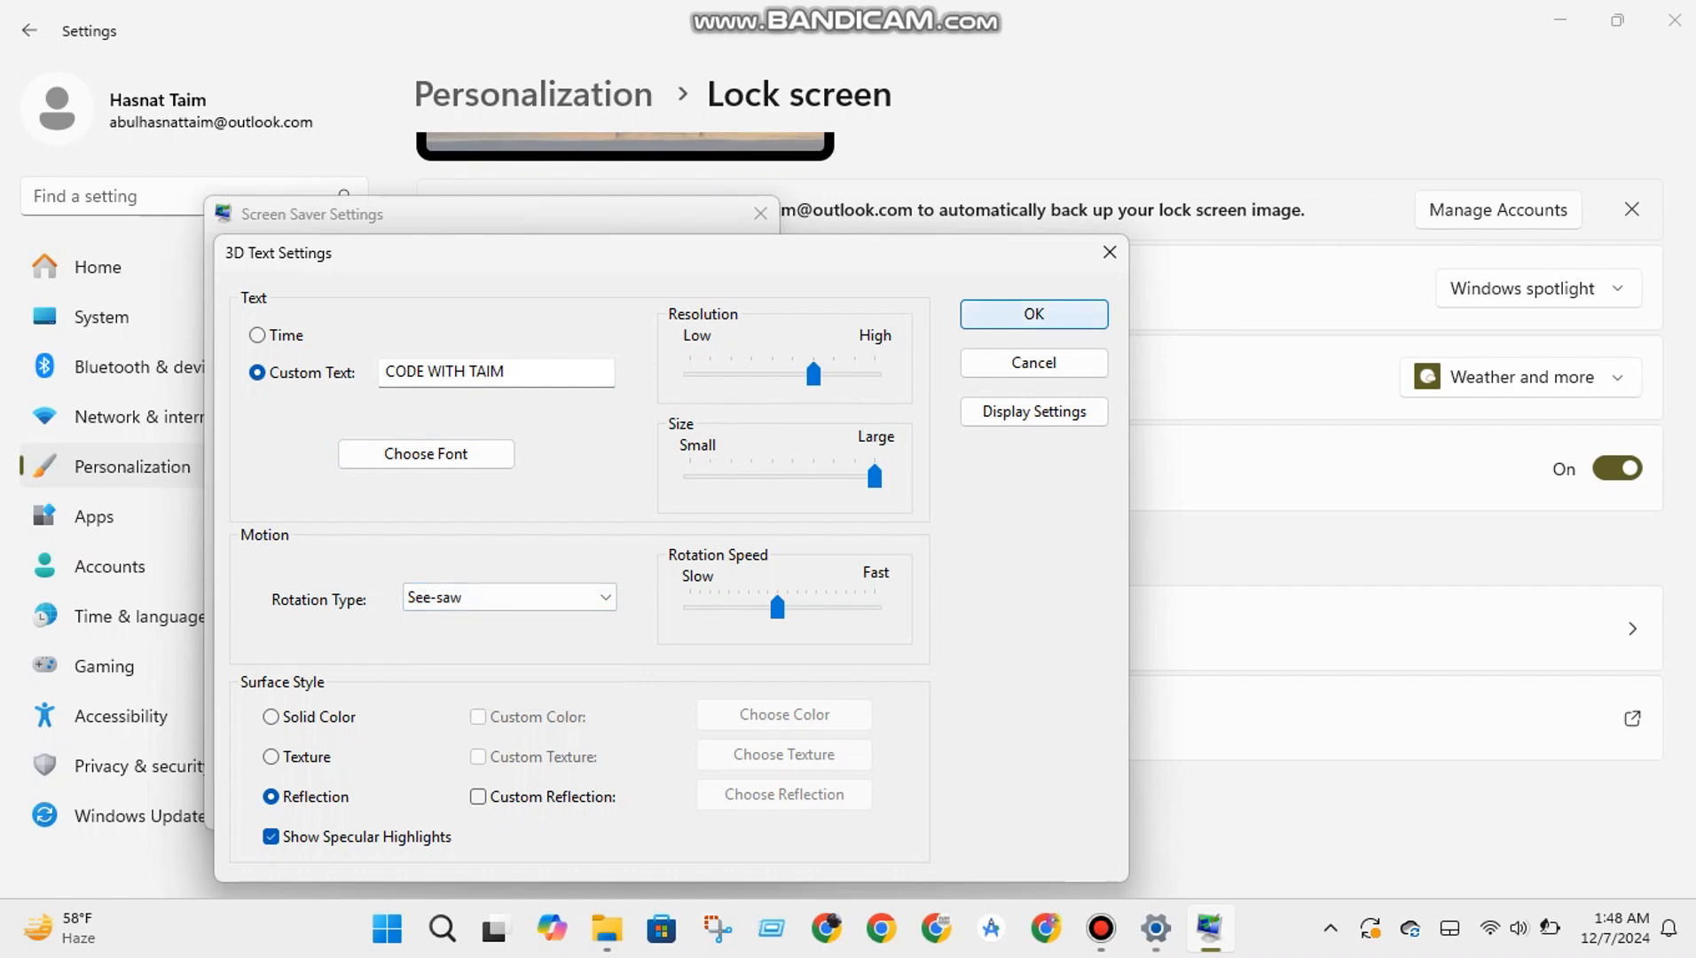
key(Return)
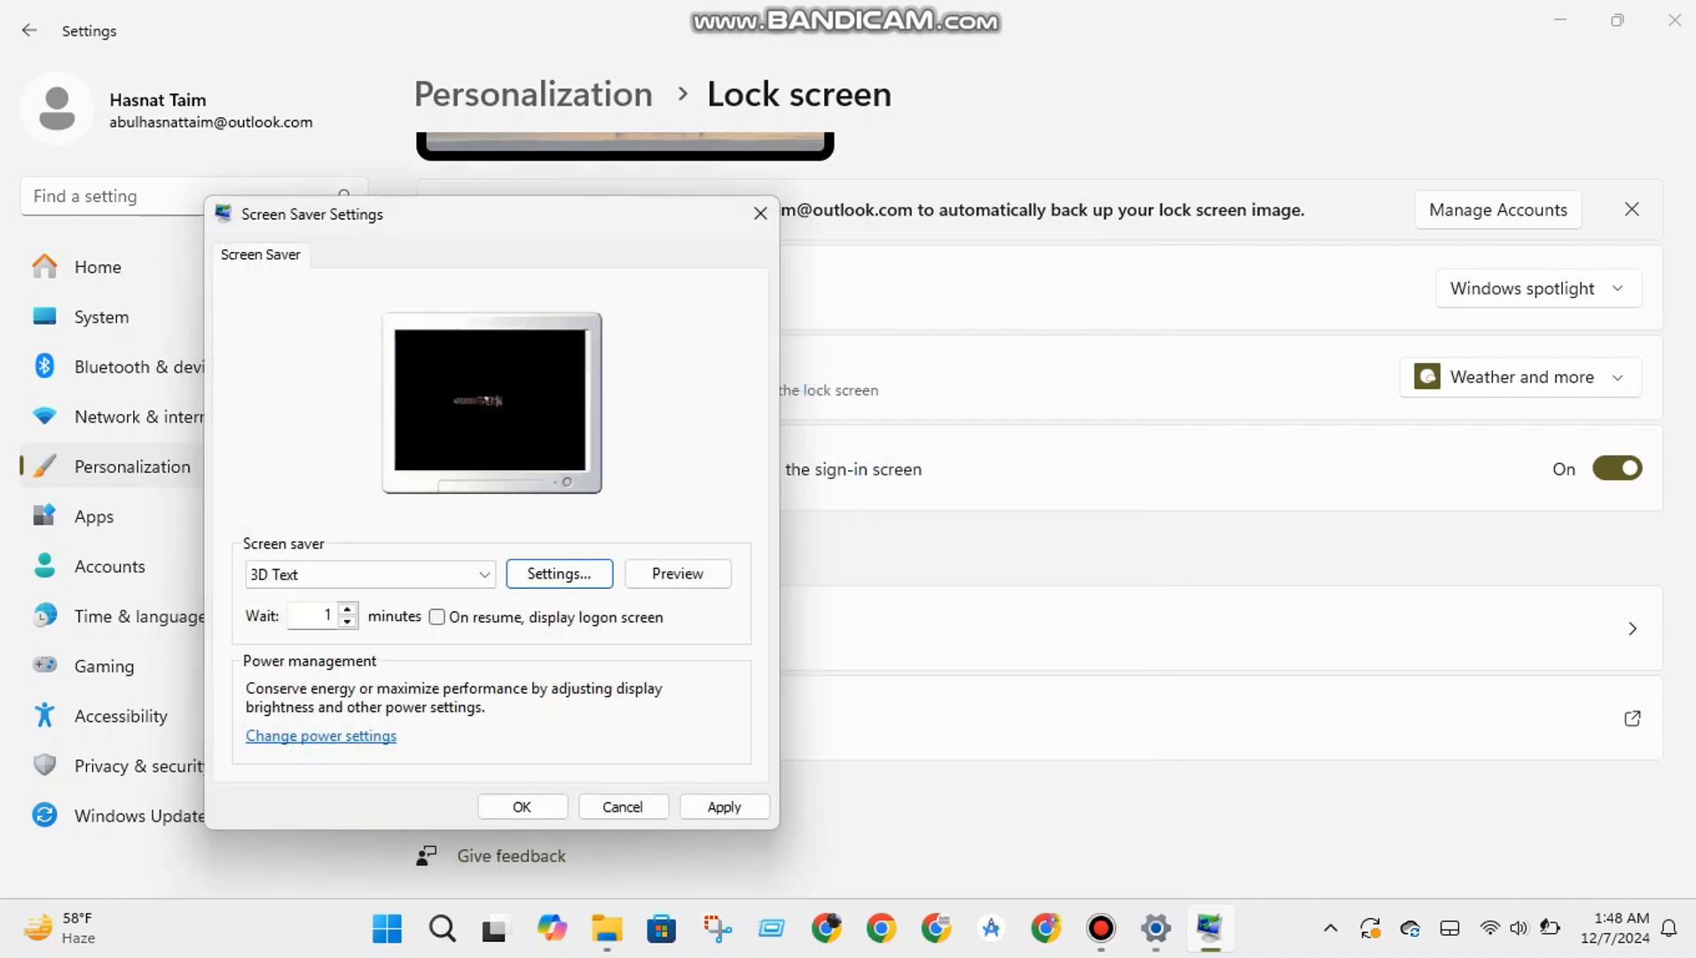
Preview the customized 3D Text screen saver in full screen and exit the preview.
key(Tab)
key(Return)
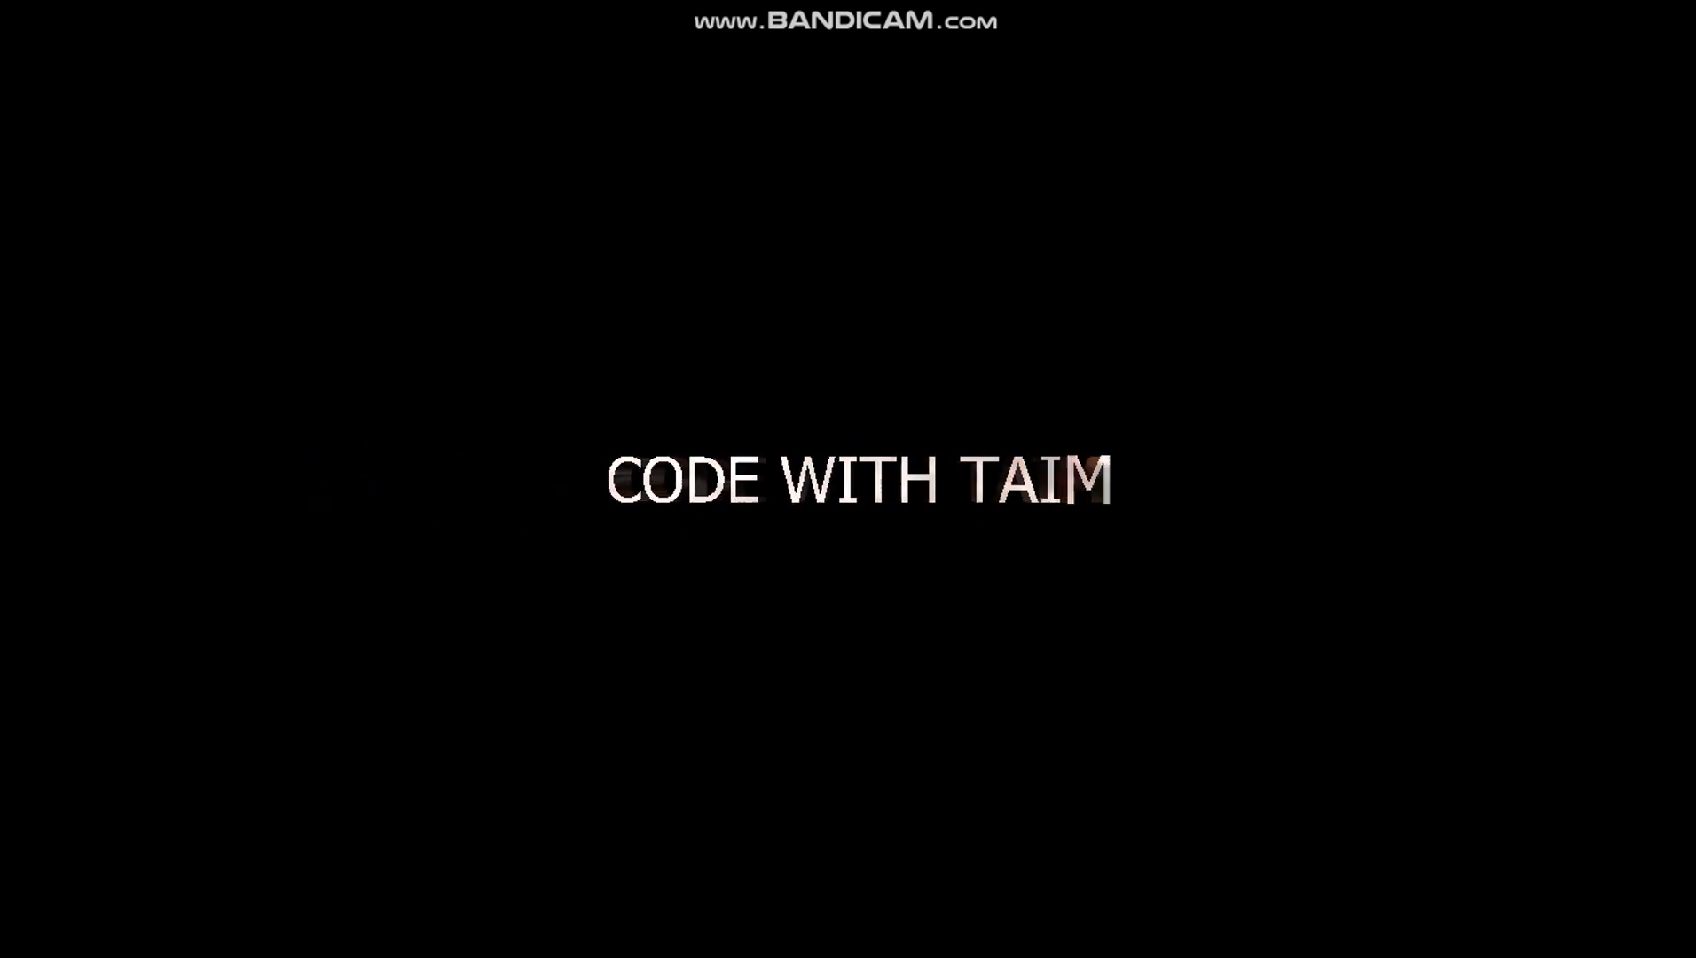
key(Escape)
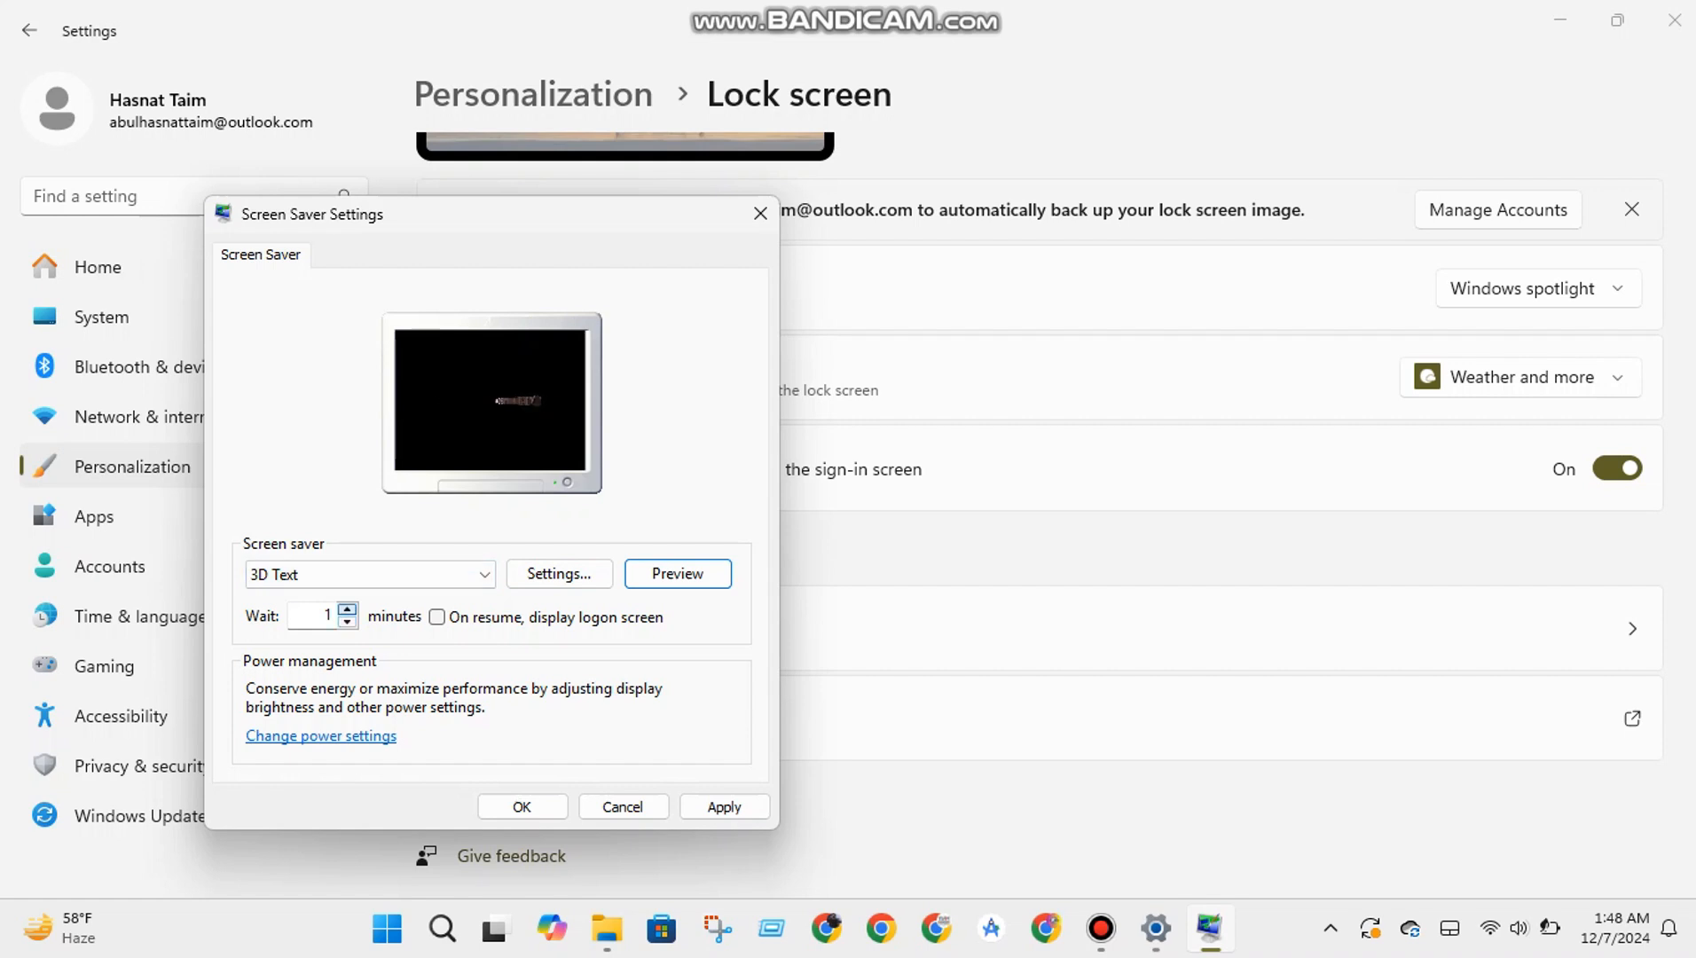
Try a longer wait time for the screen saver and return it to 1 minute.
click(346, 610)
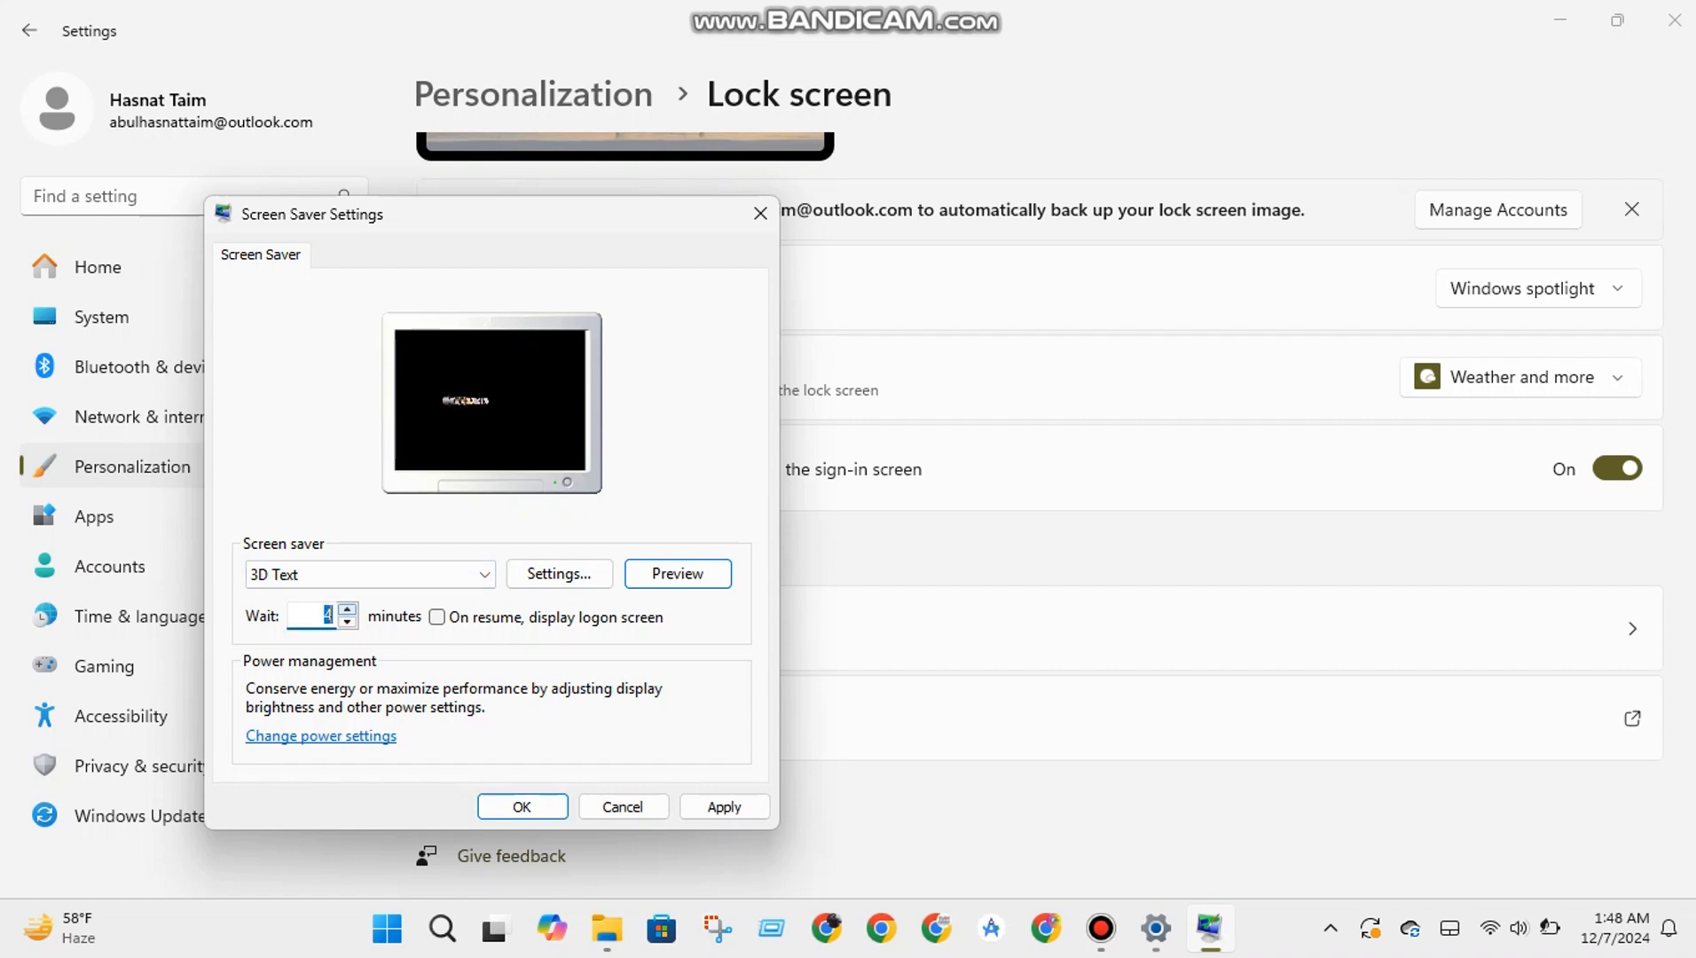
click(346, 622)
click(347, 621)
Switch the screen saver from 3D Text to Blank.
key(shift+Tab)
key(alt+Down)
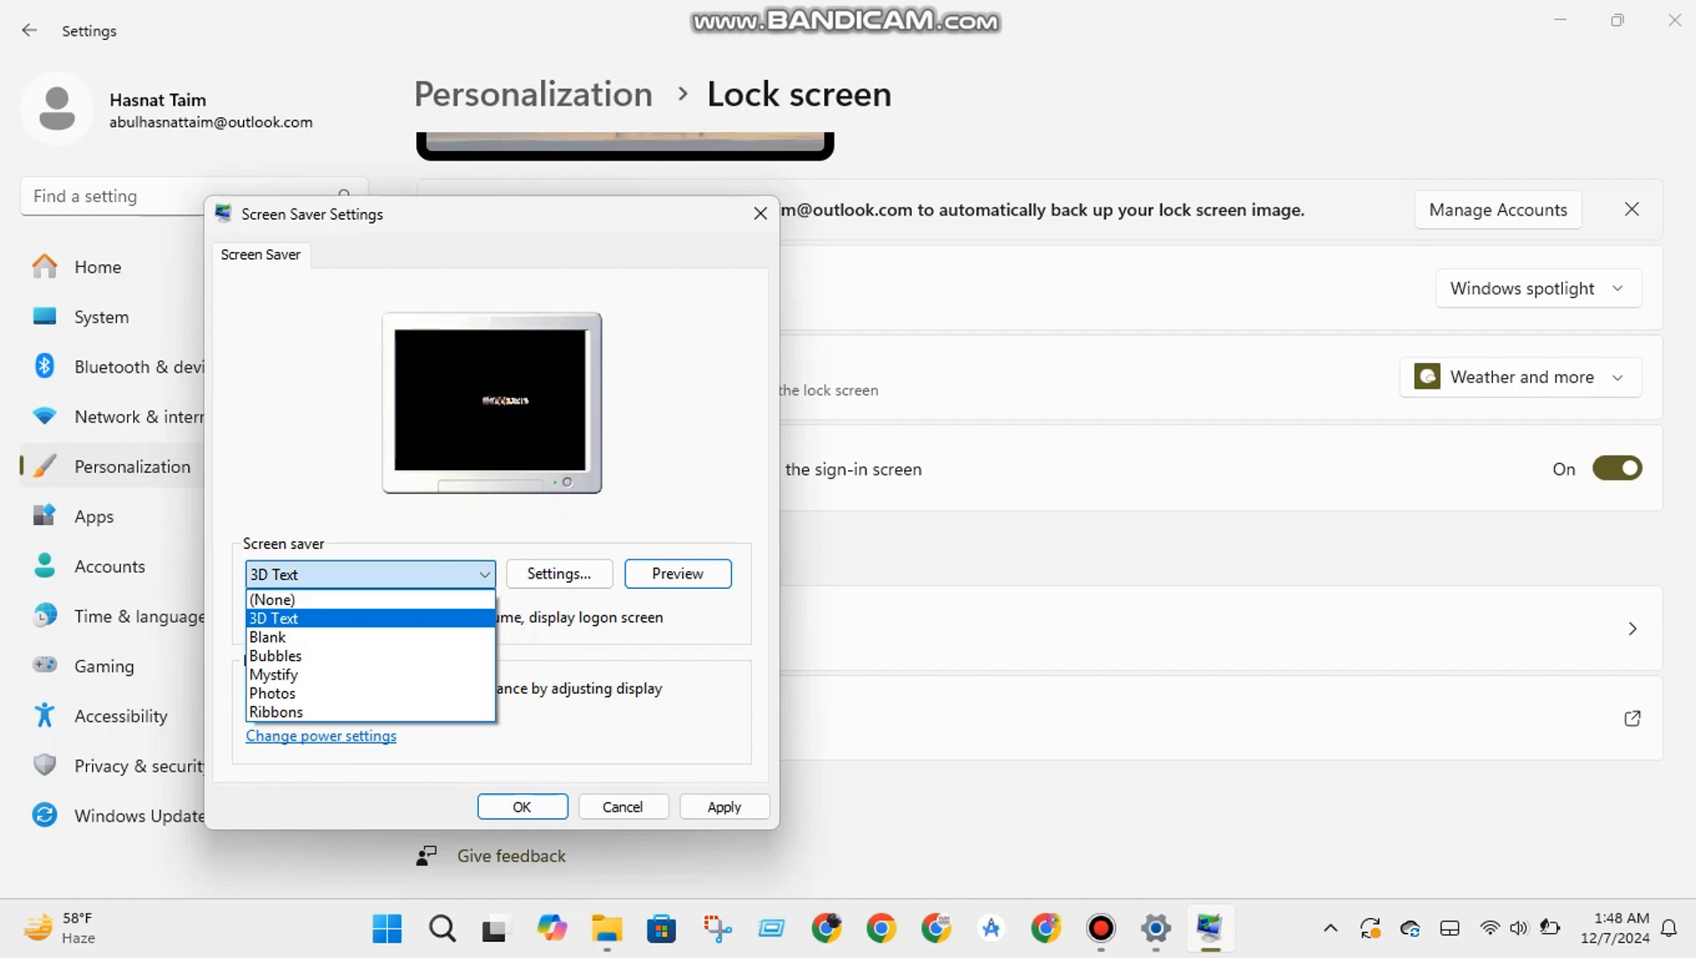
key(Down)
key(Return)
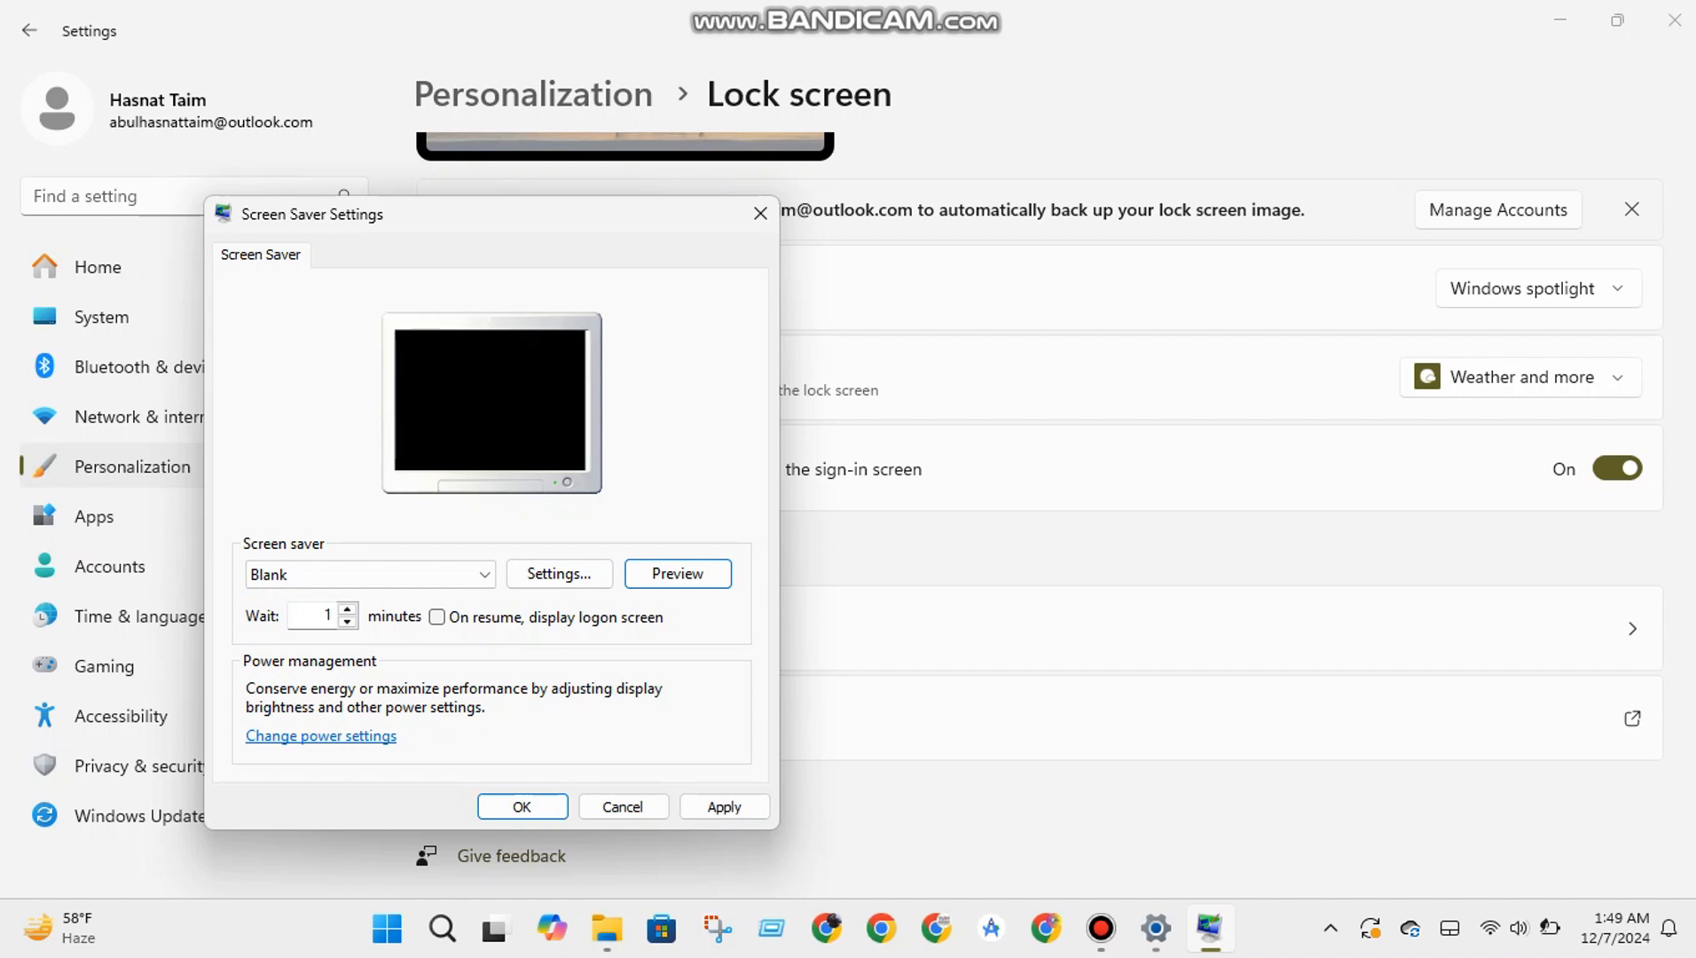
Choose Bubbles as the screen saver.
click(426, 574)
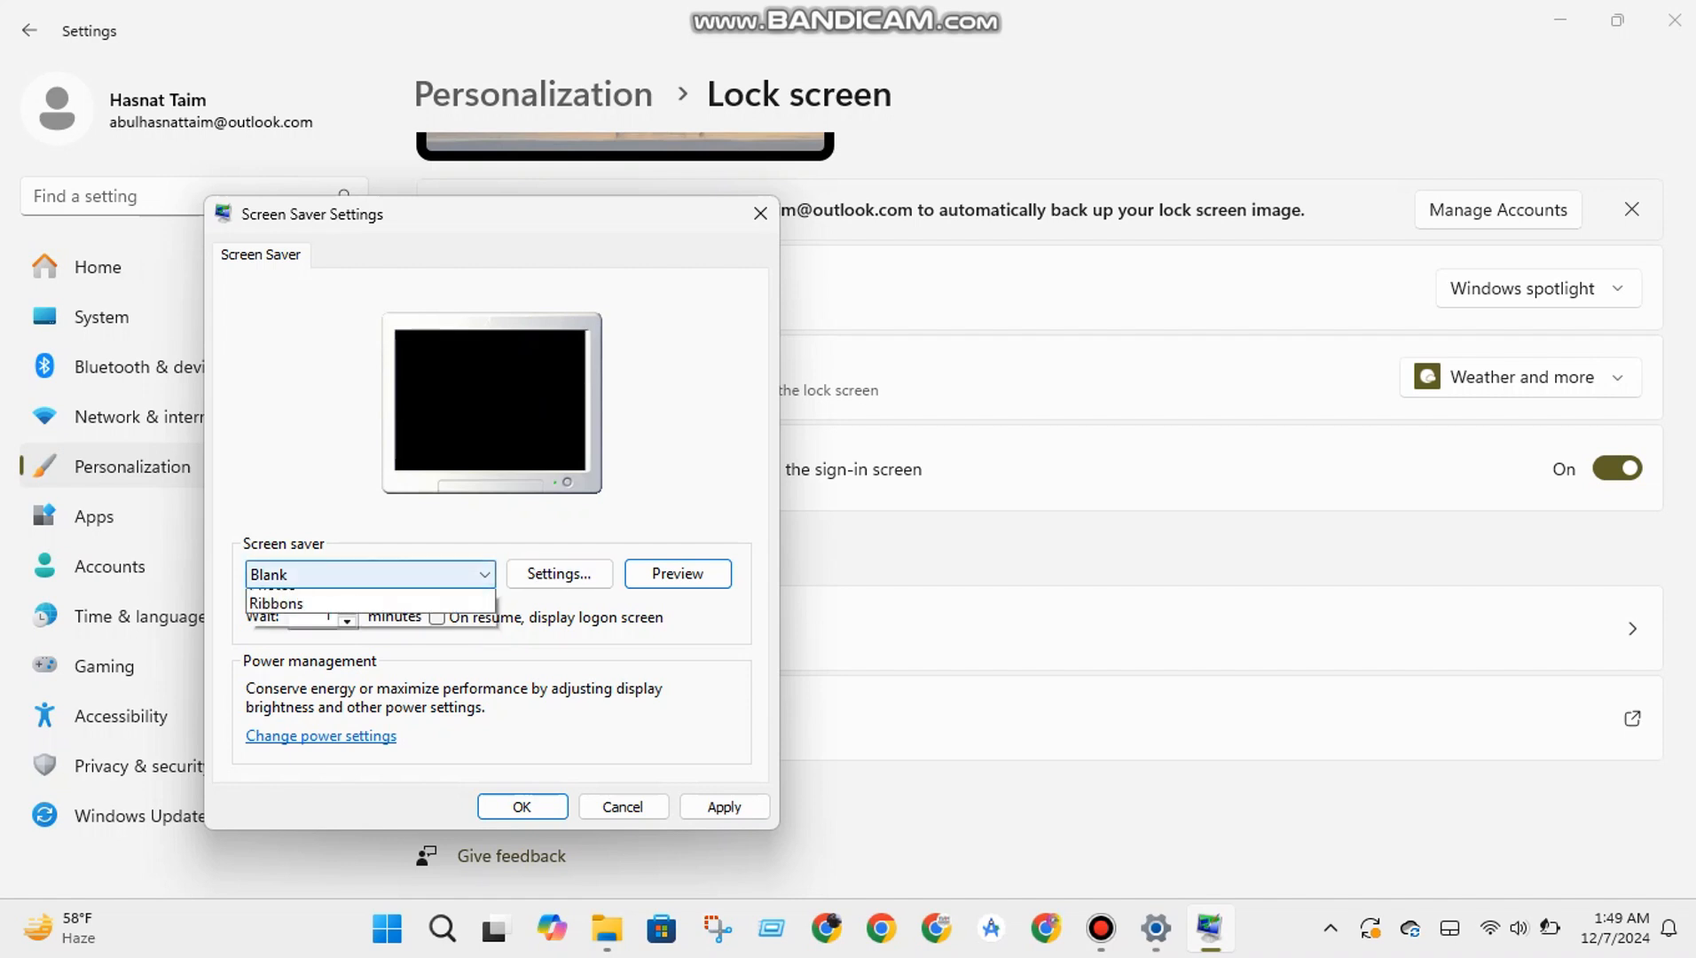
key(Up)
key(Up)
key(Down)
key(Down)
key(Down)
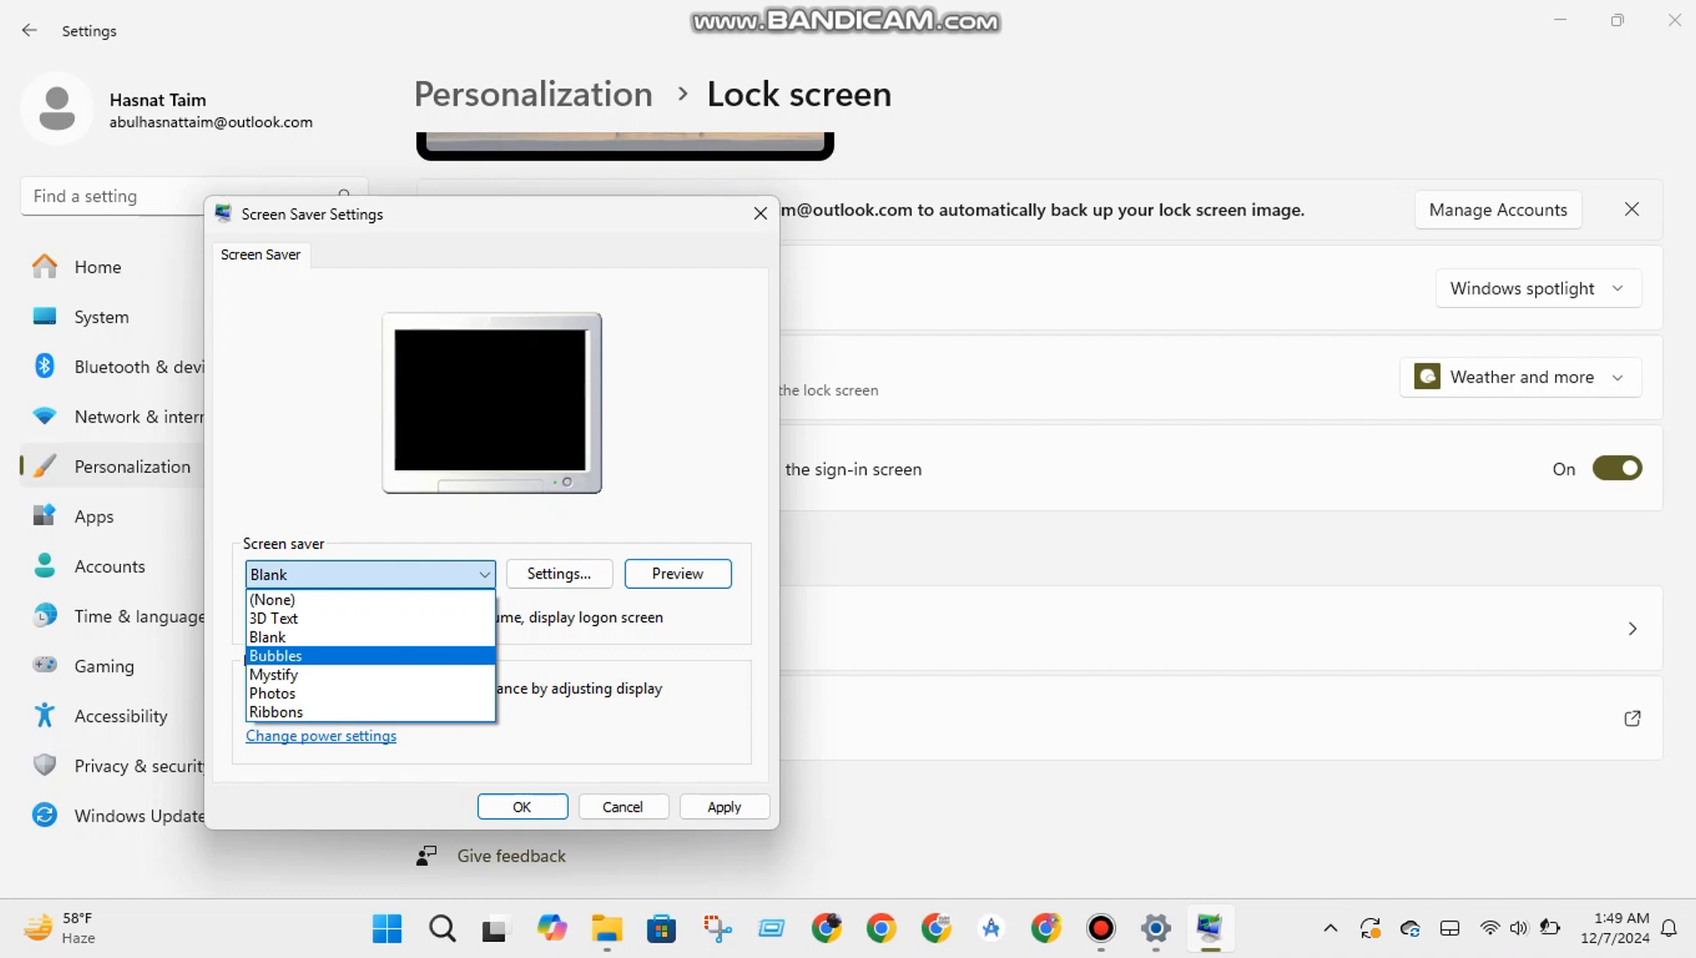
key(Return)
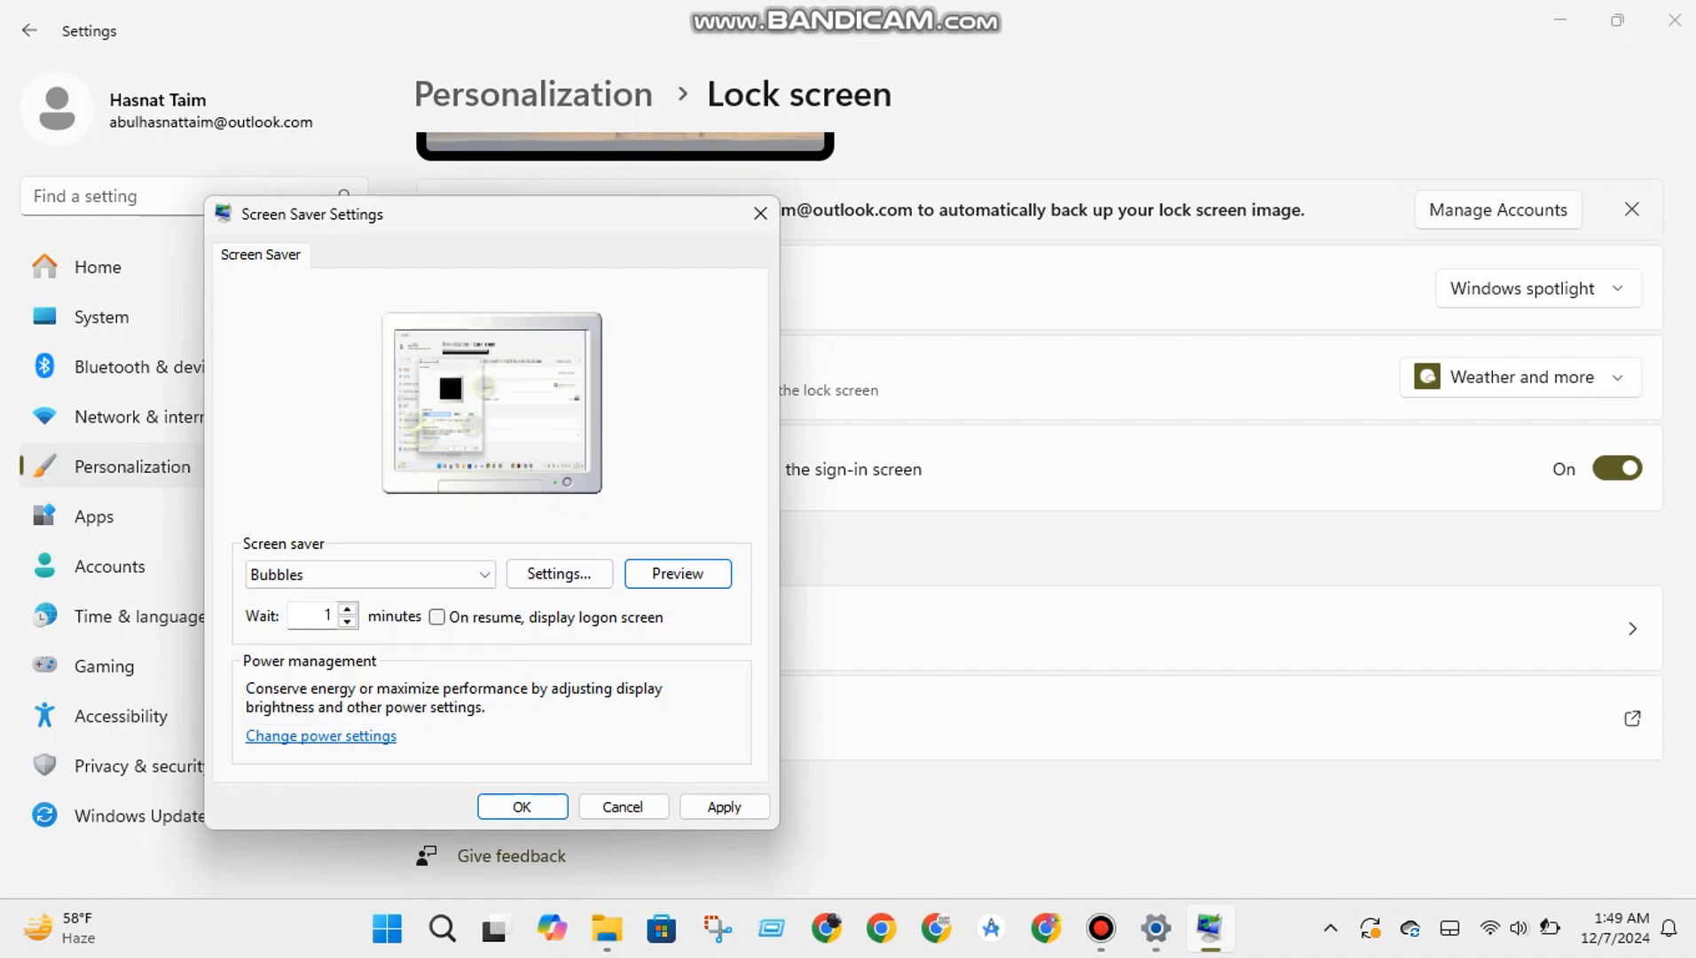
Preview the Bubbles screen saver in full screen, exit the preview and check whether it has configurable options.
key(Return)
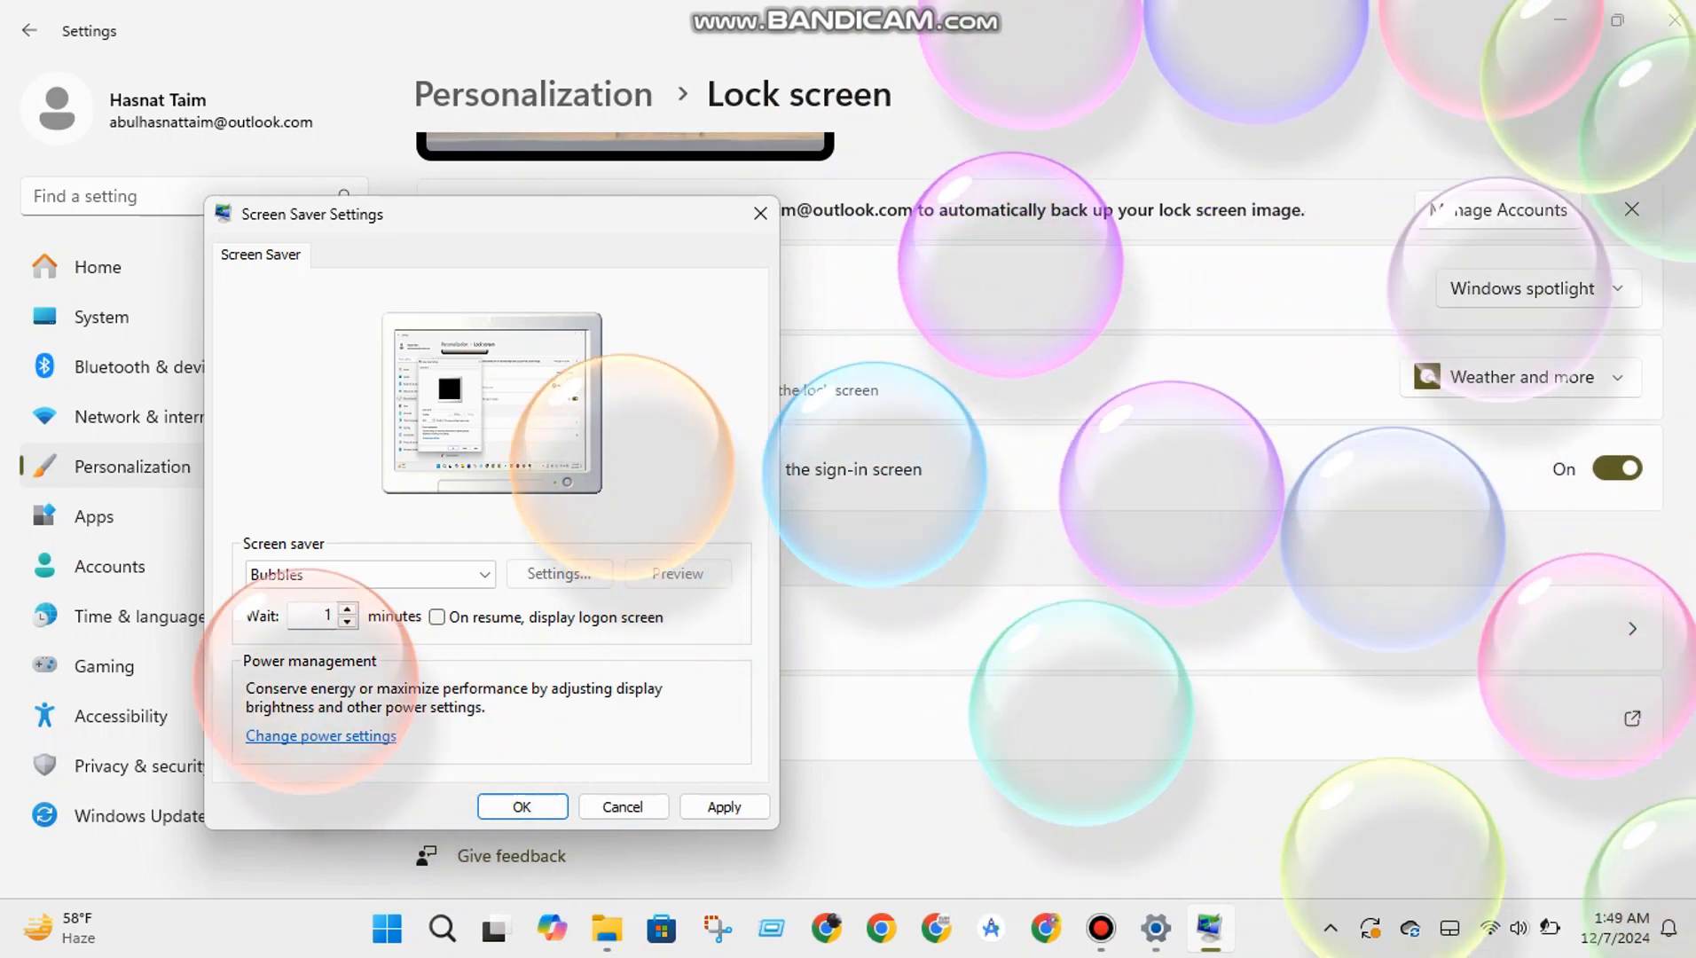
key(Escape)
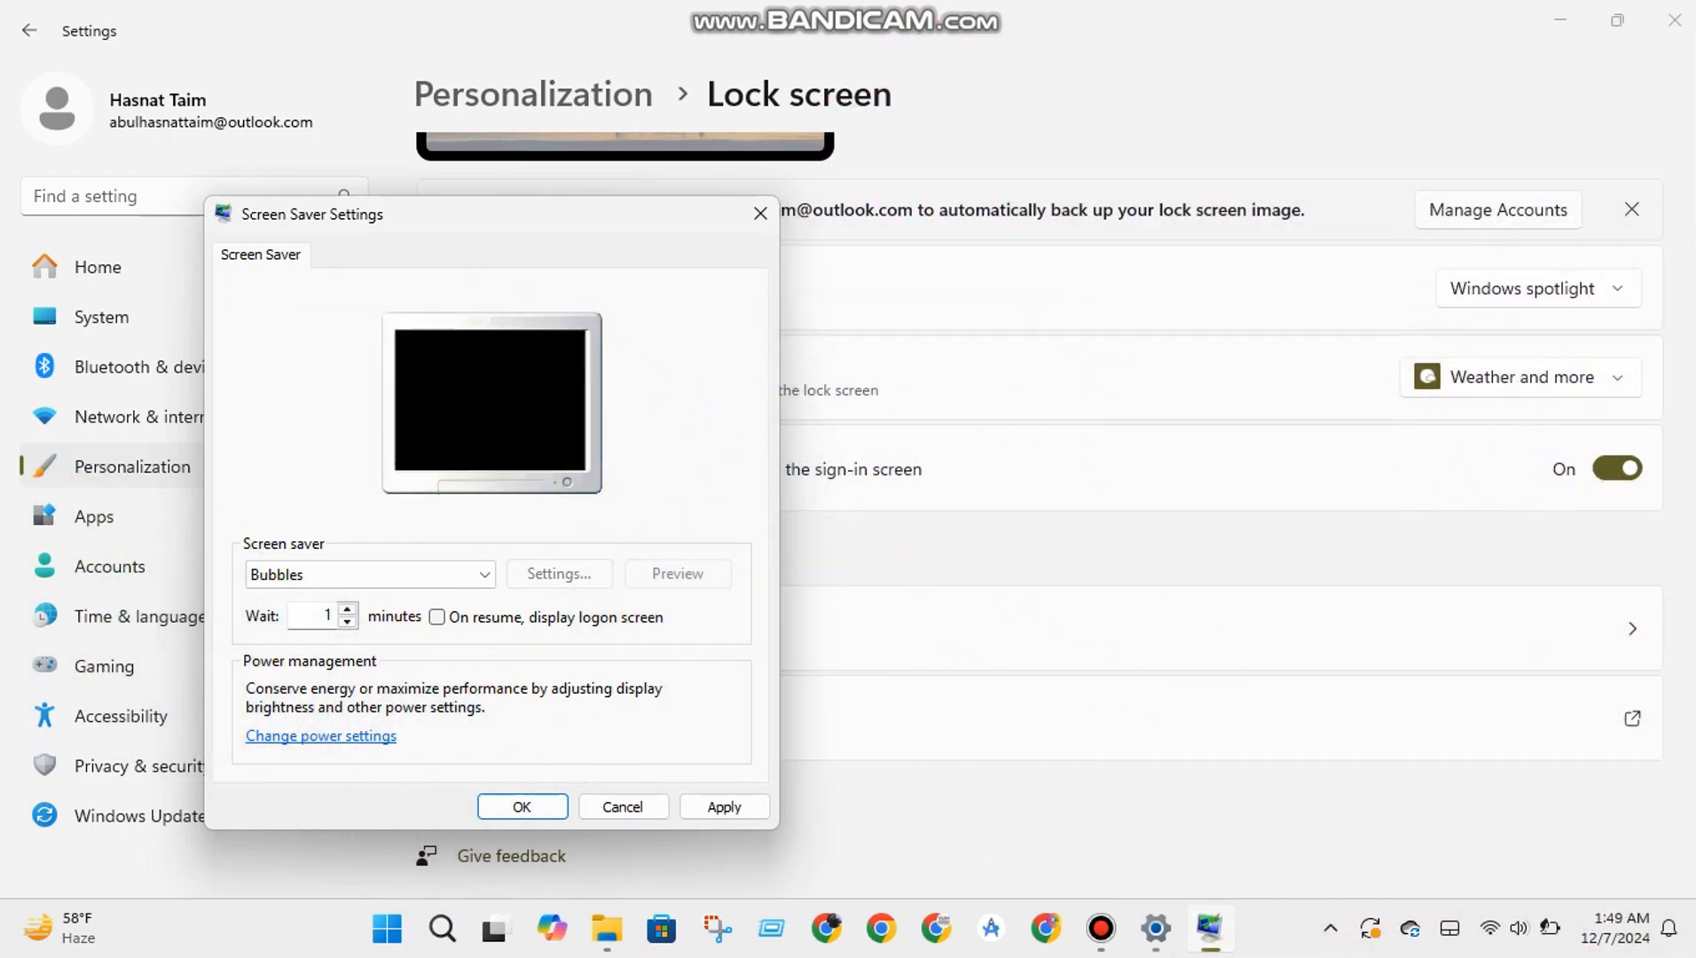
click(558, 574)
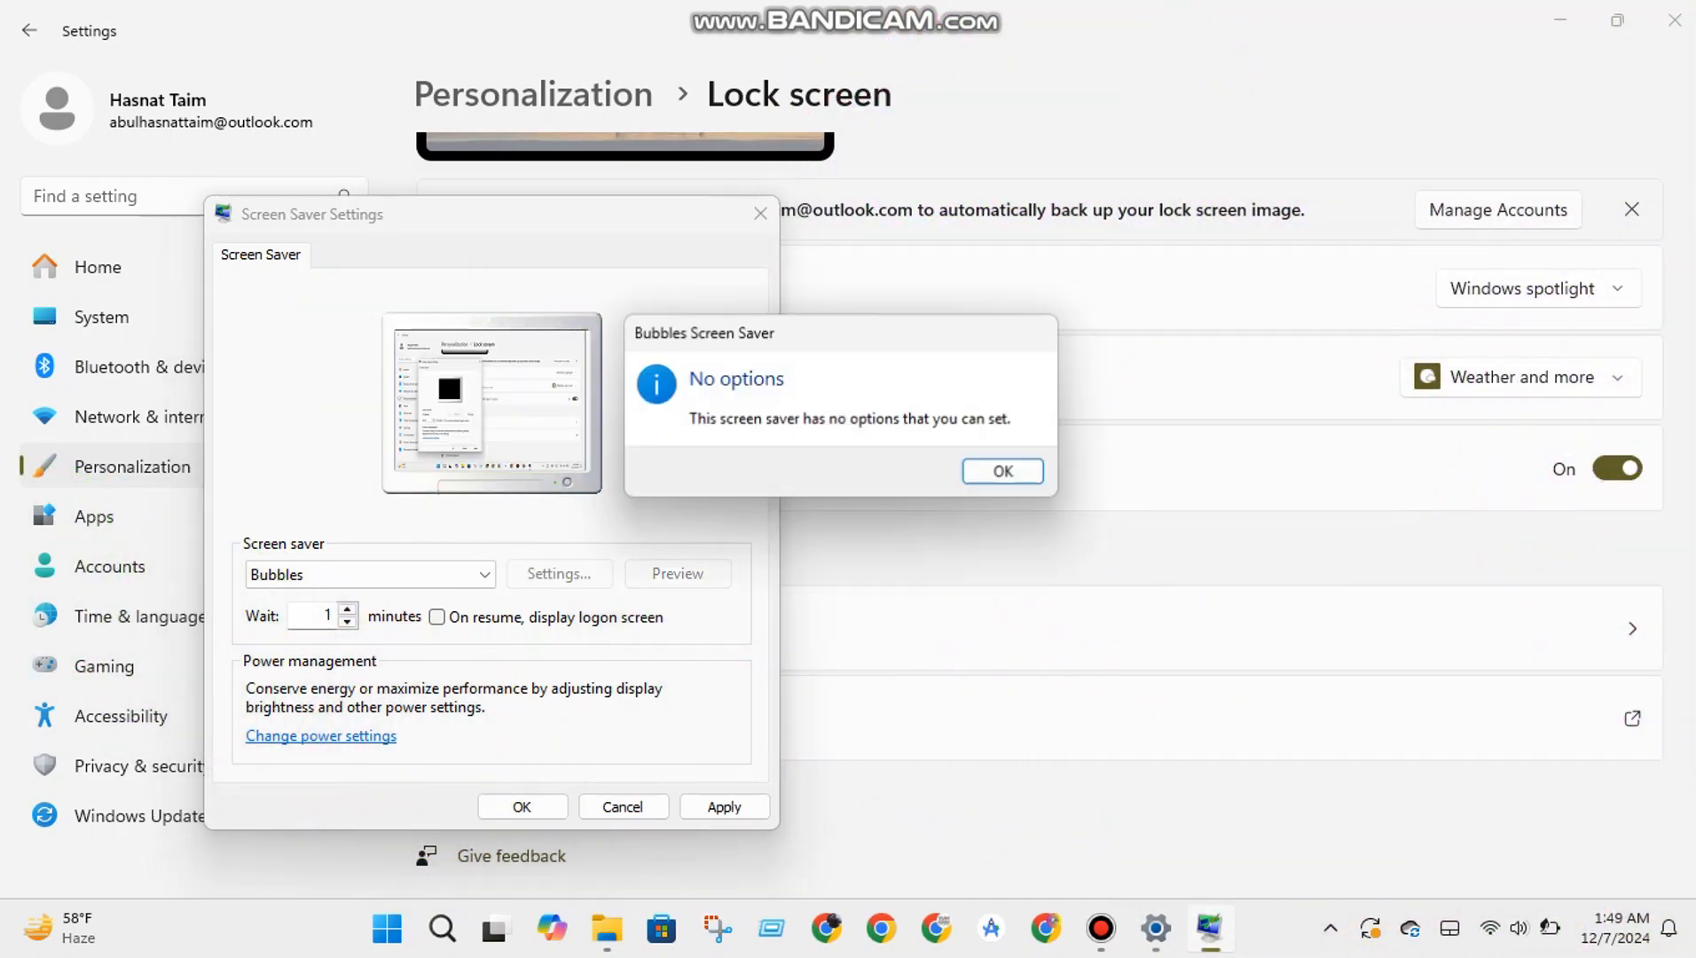
key(Return)
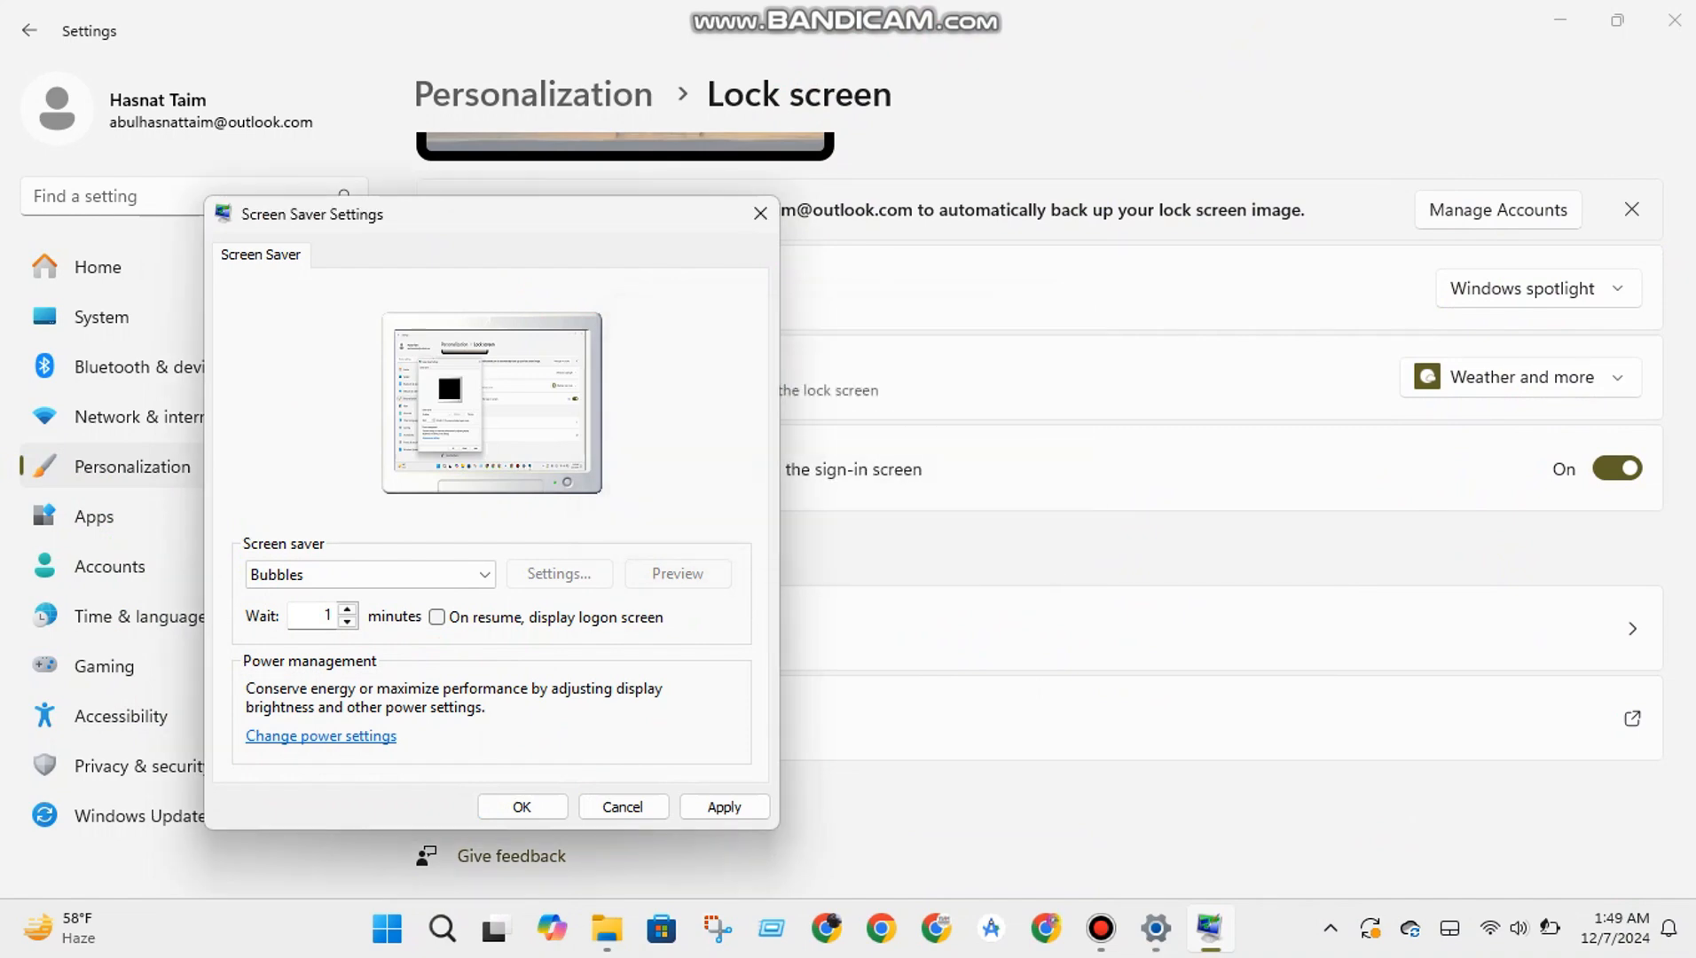
Change the screen saver to Mystify.
click(370, 574)
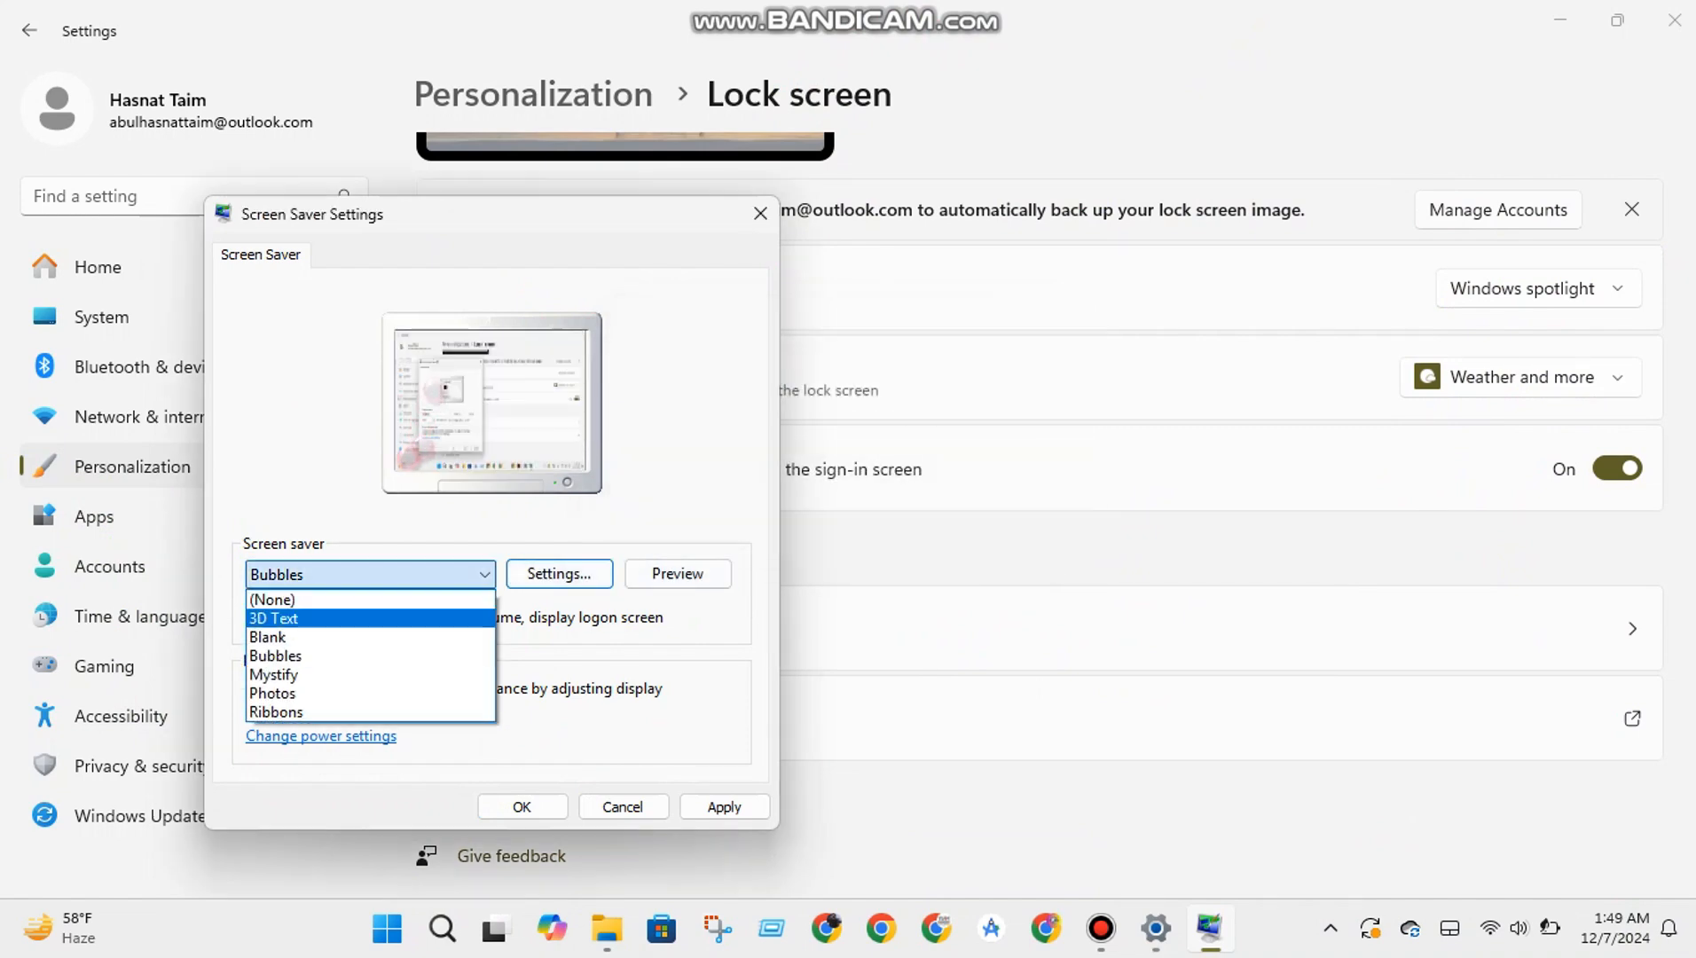
click(370, 675)
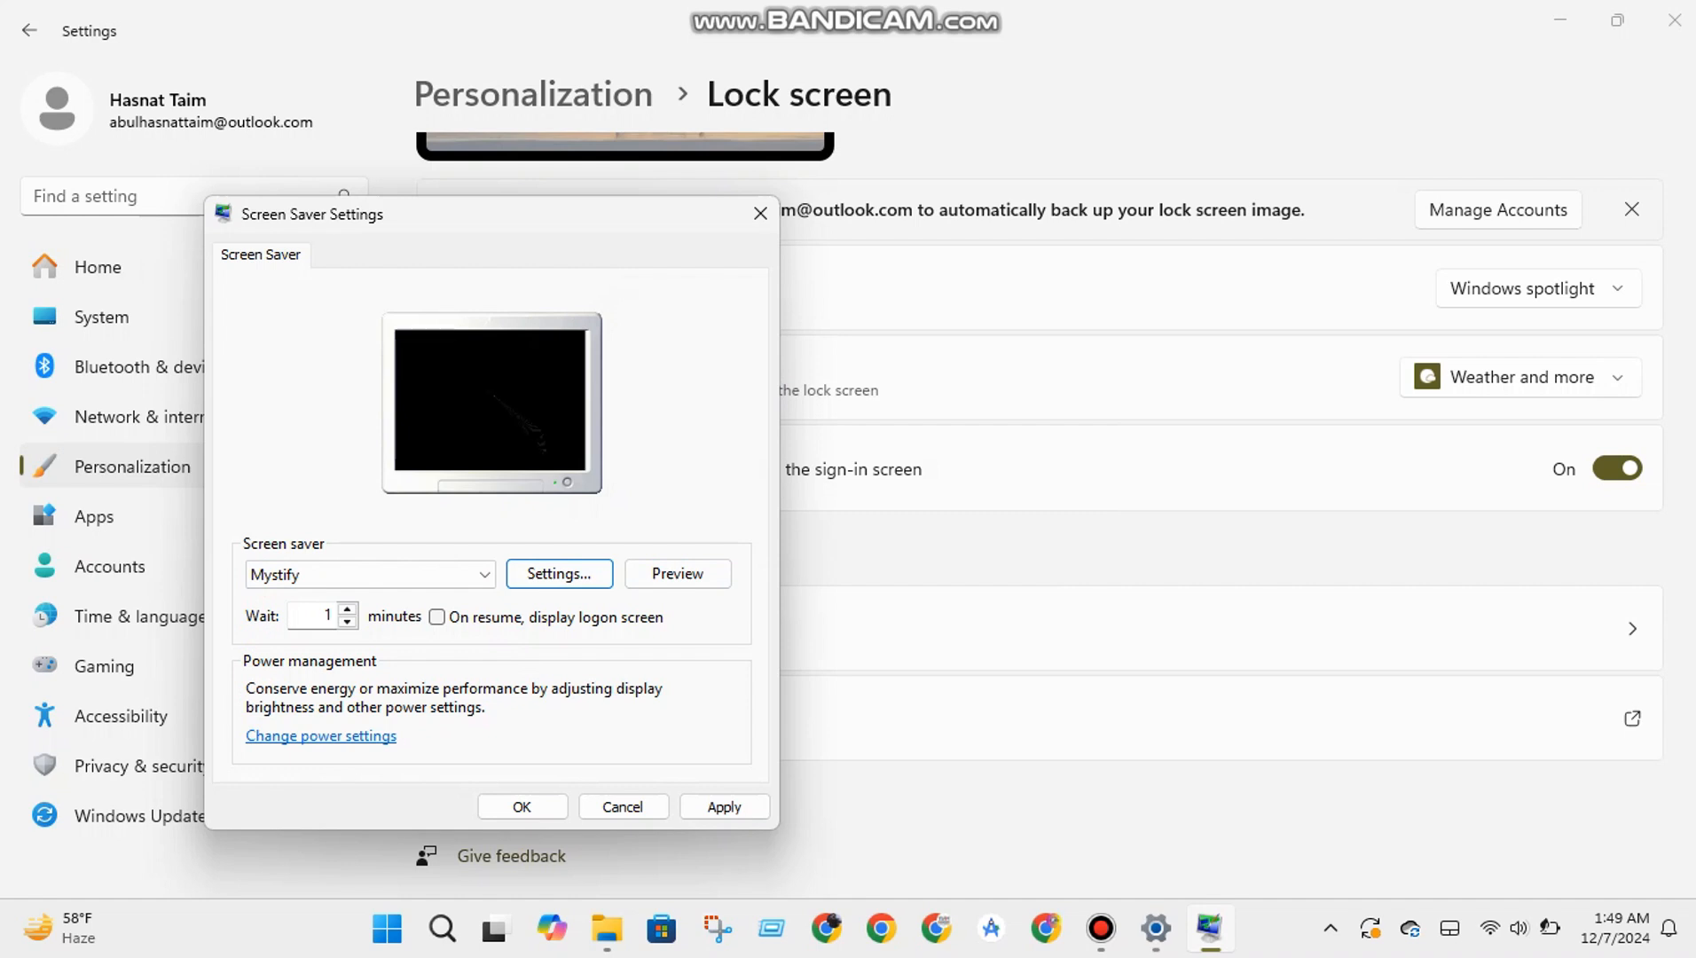